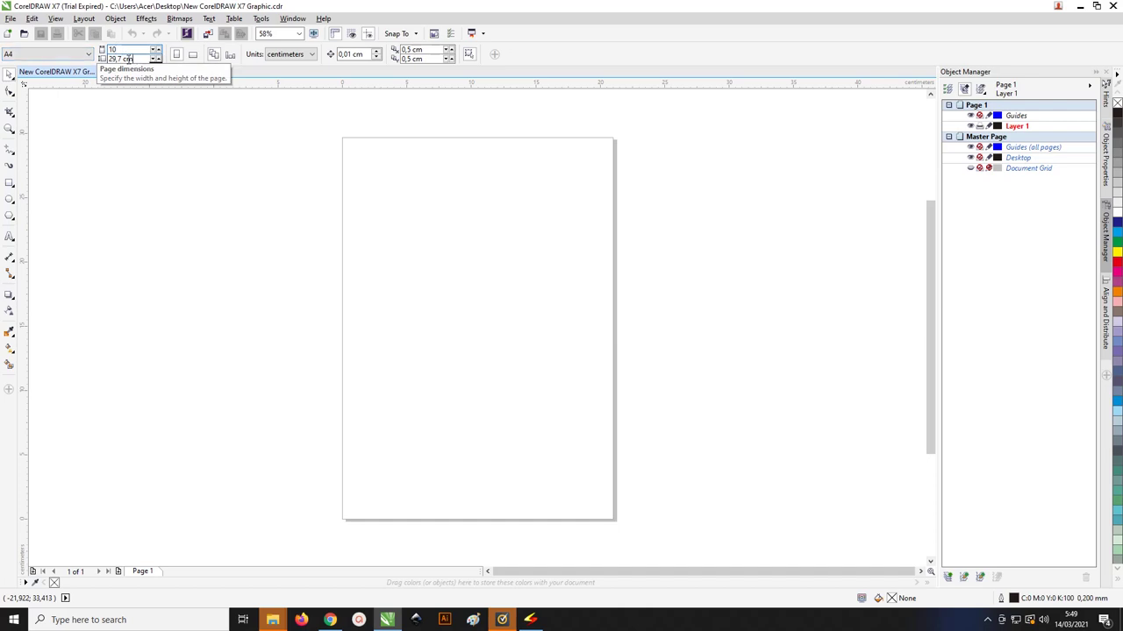
Step: Set the page dimensions to 10 x 10 cm
left_click_drag(128, 58, 87, 60)
type("10")
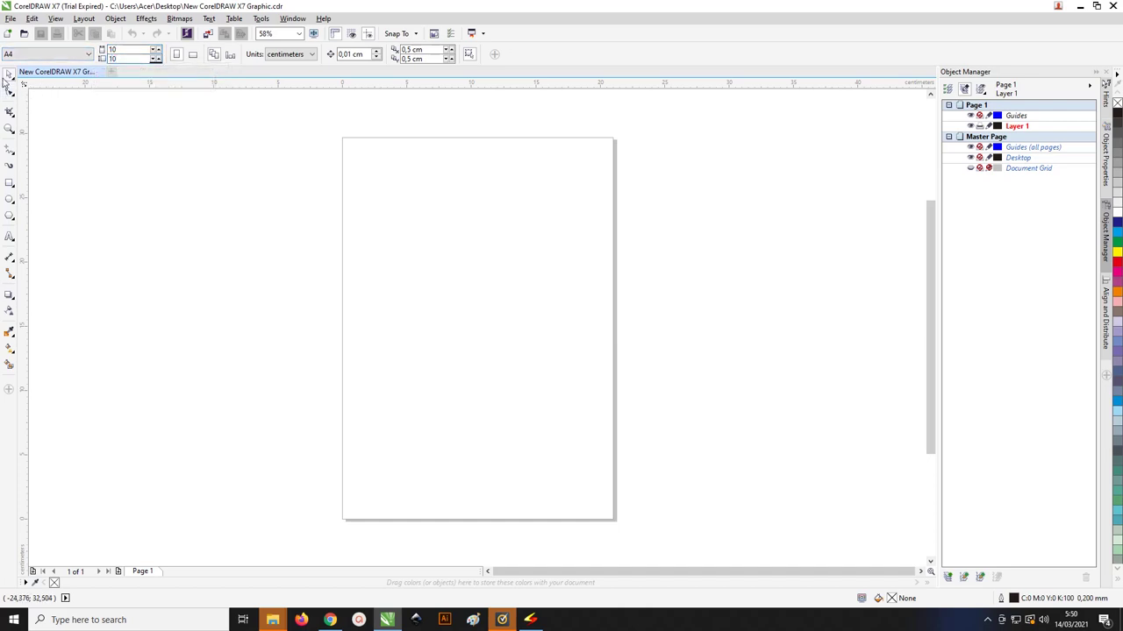
key("Return")
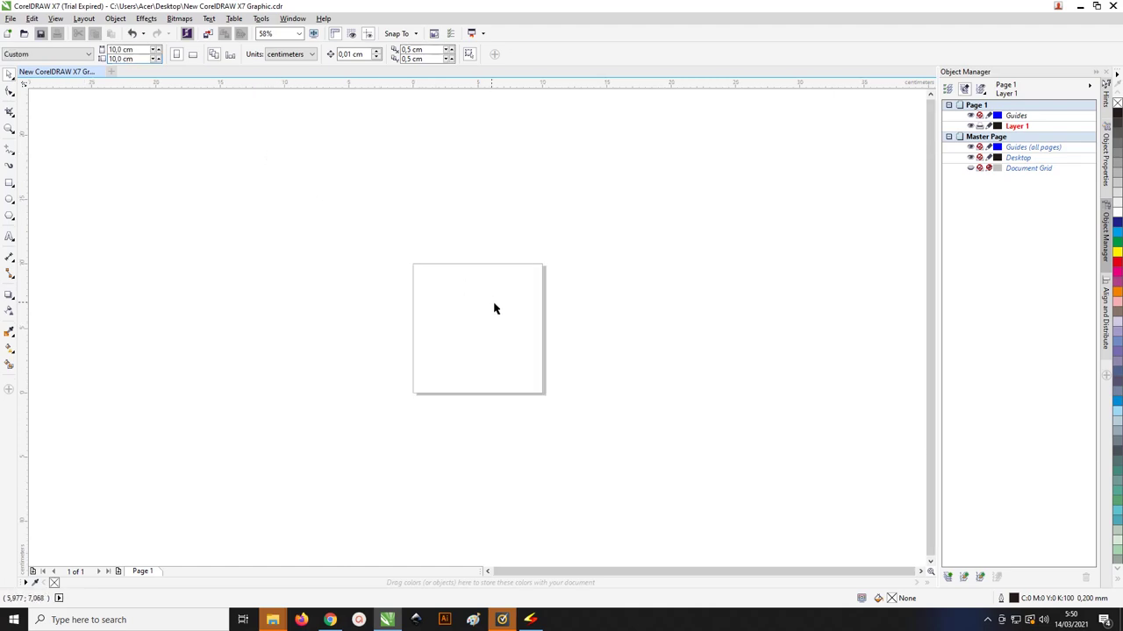
Step: Create a rectangle matching the full page size
key("z")
left_click_drag(325, 225, 784, 459)
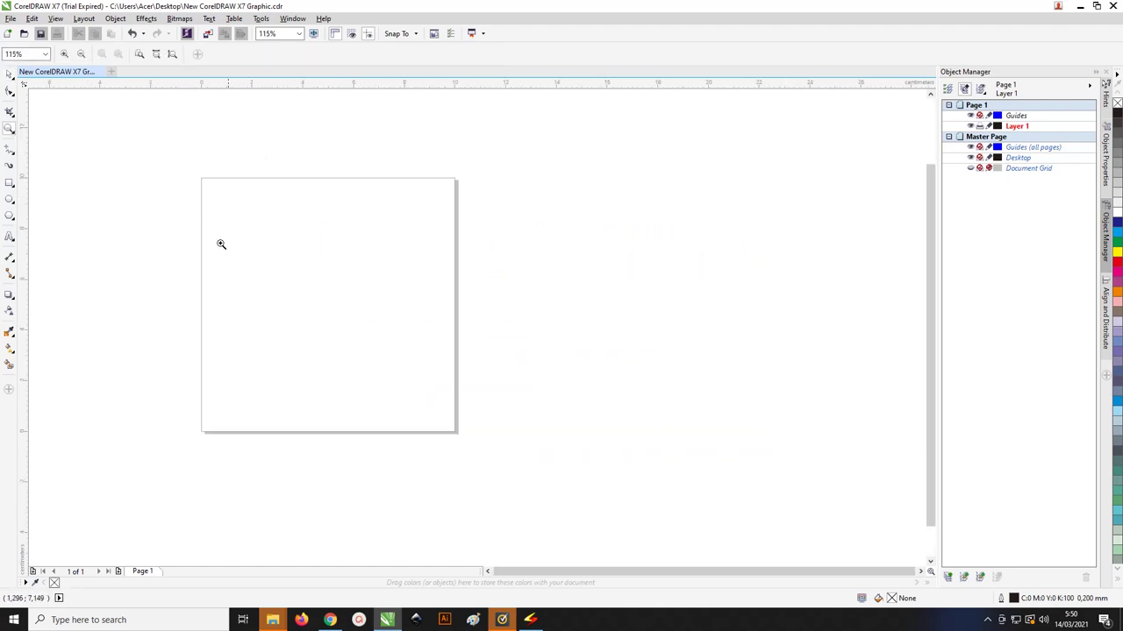
left_click_drag(242, 215, 629, 465)
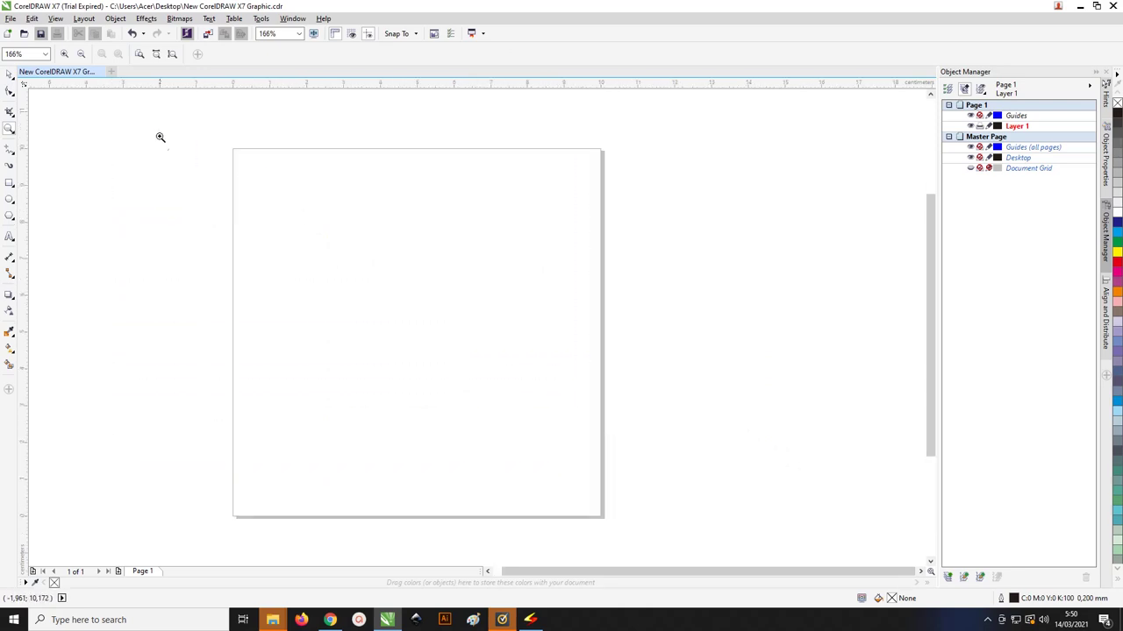
left_click_drag(161, 134, 786, 555)
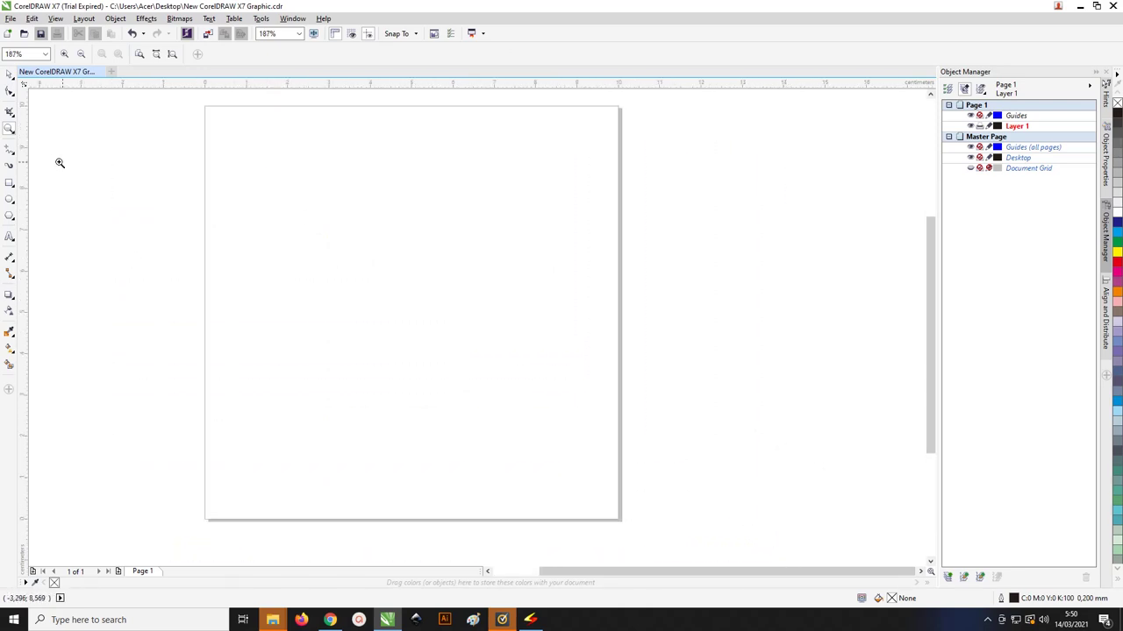
double_click(8, 184)
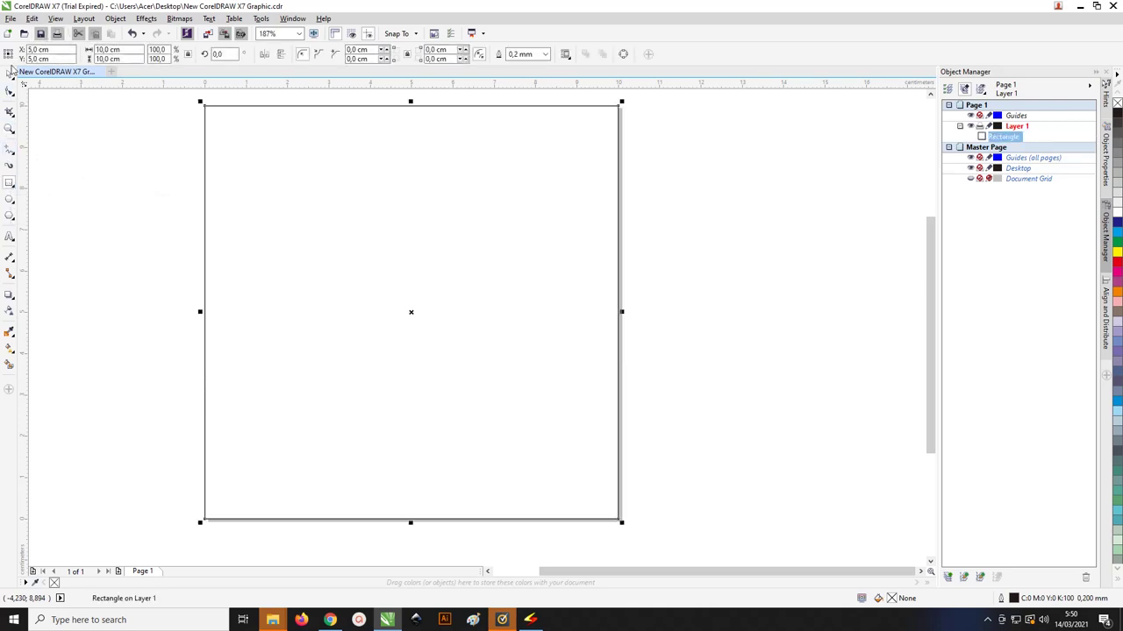
left_click_drag(207, 131, 218, 133)
key("ctrl+z")
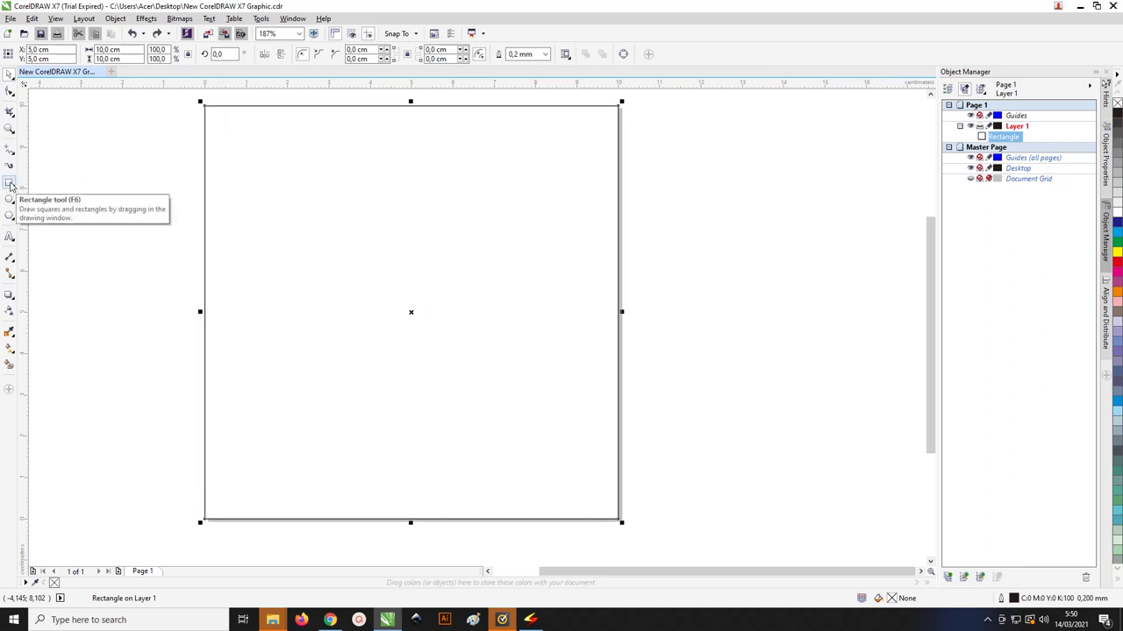
Step: Duplicate the page-sized rectangle to the right of the page and narrow the copy to a bar about 1,8 cm wide
scroll(89, 187, "down", 2)
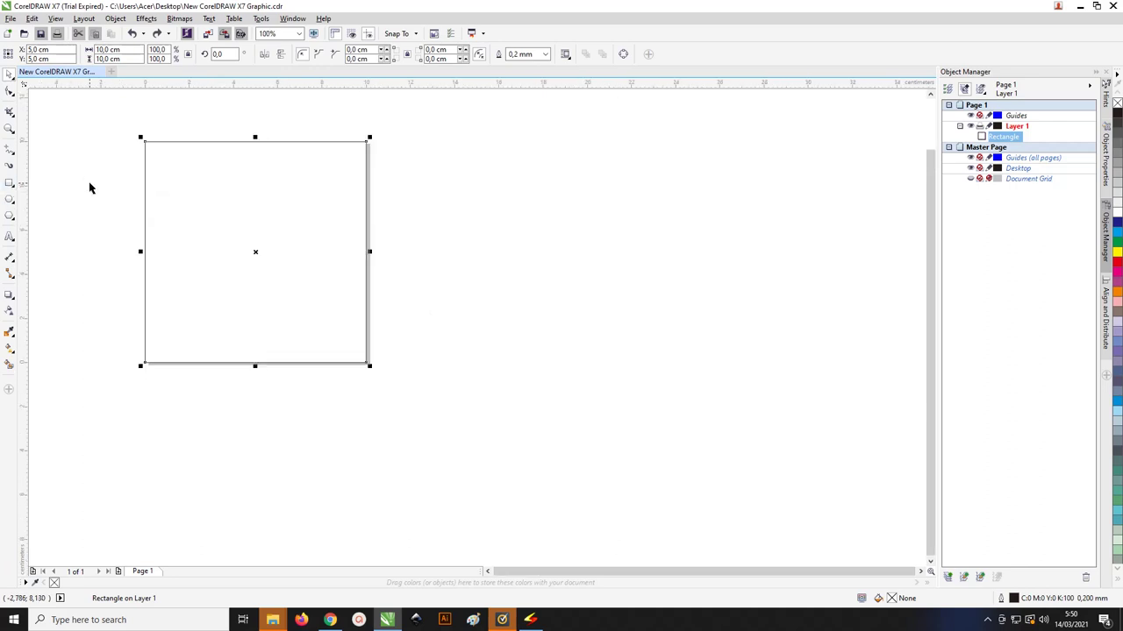
left_click(11, 186)
left_click(145, 176)
left_click_drag(144, 176, 439, 174)
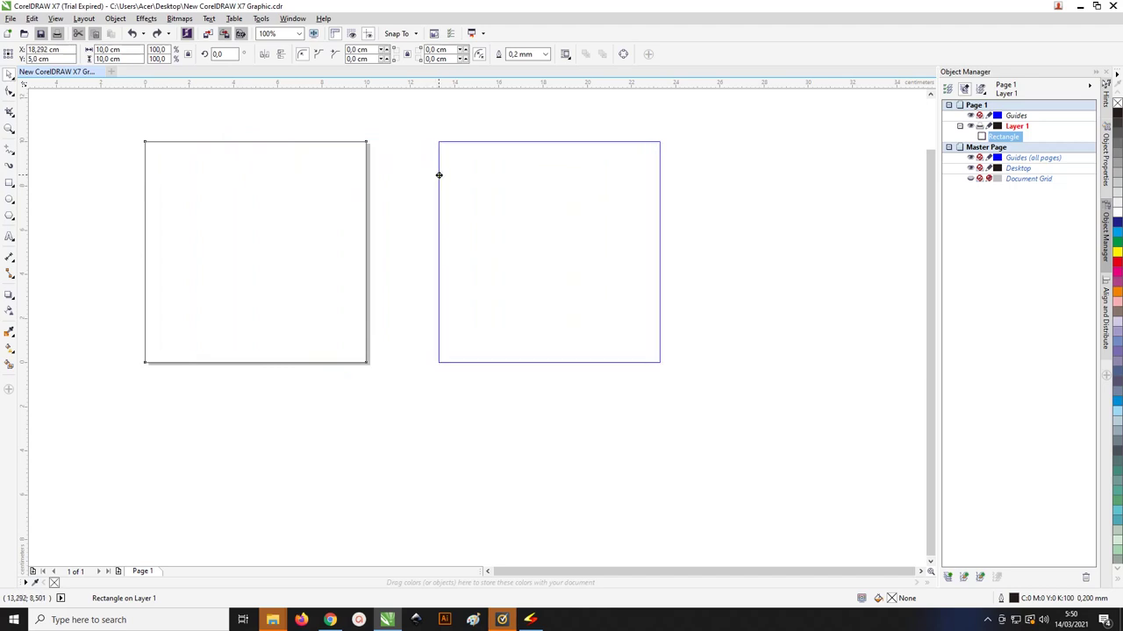
left_click_drag(439, 175, 440, 174)
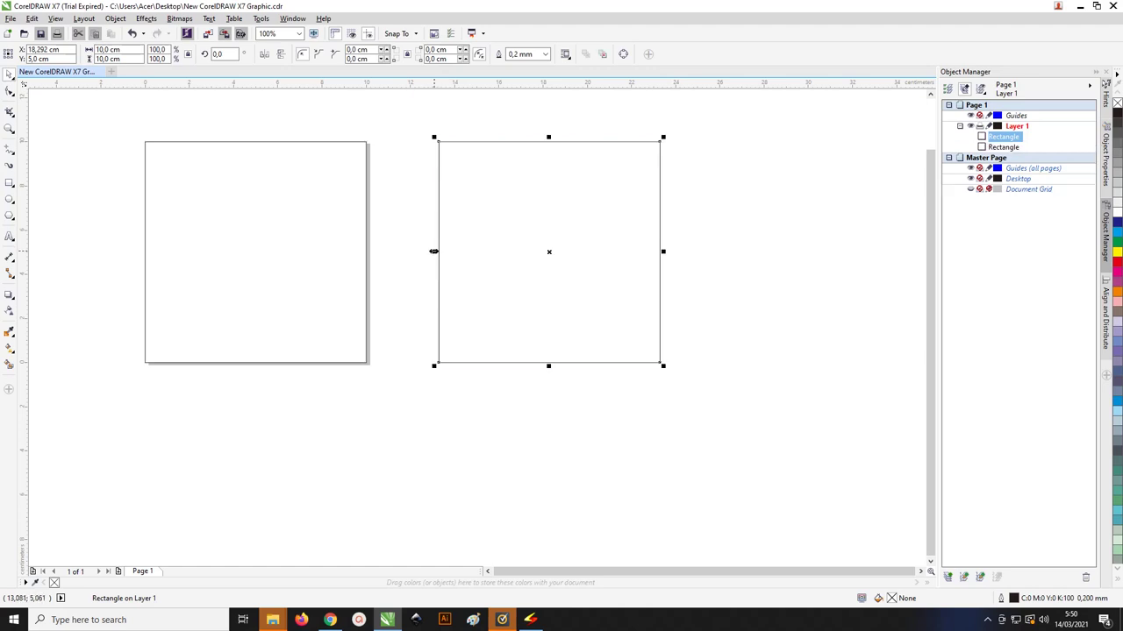
left_click_drag(433, 252, 566, 266)
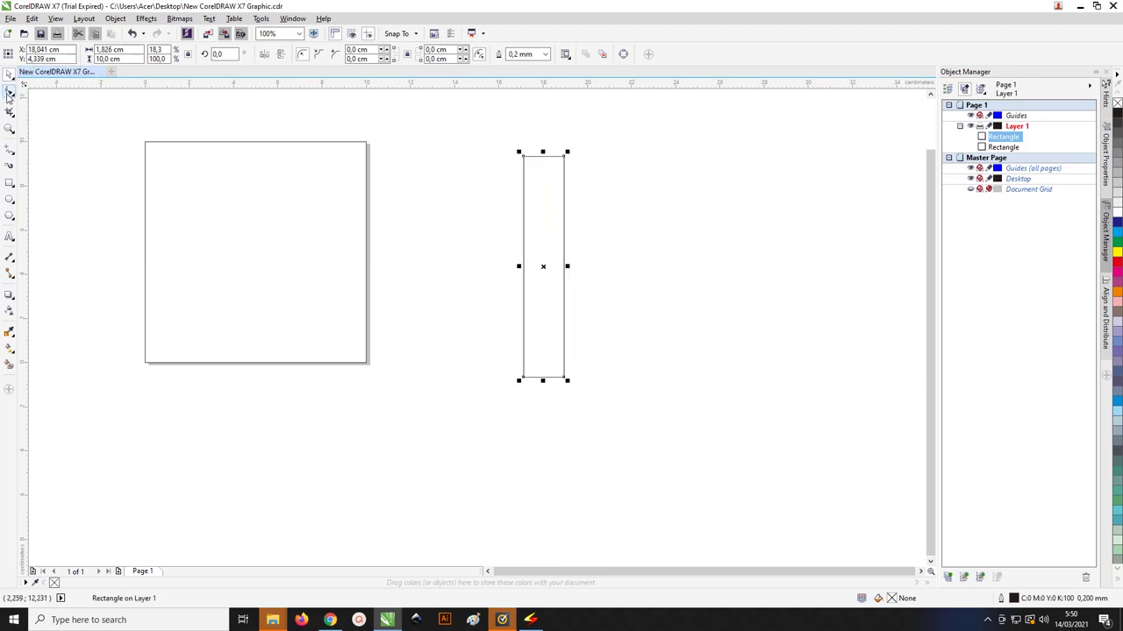
Step: Round all corners of the narrow bar fully with the Shape tool, to a radius of about 0,913 cm
left_click(9, 92)
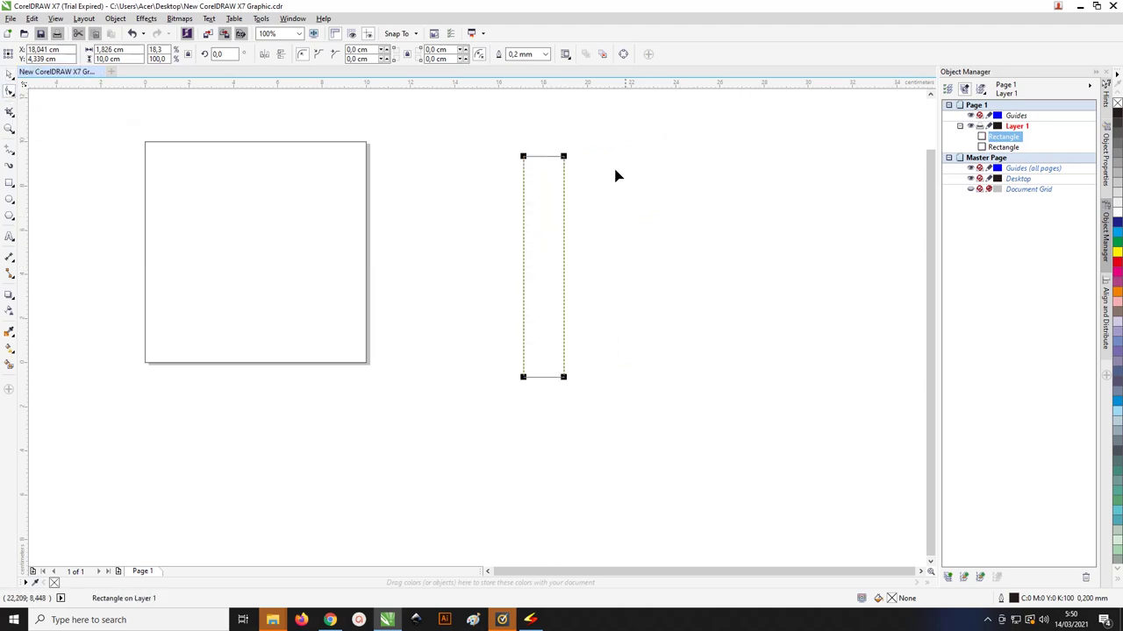
left_click_drag(563, 158, 556, 210)
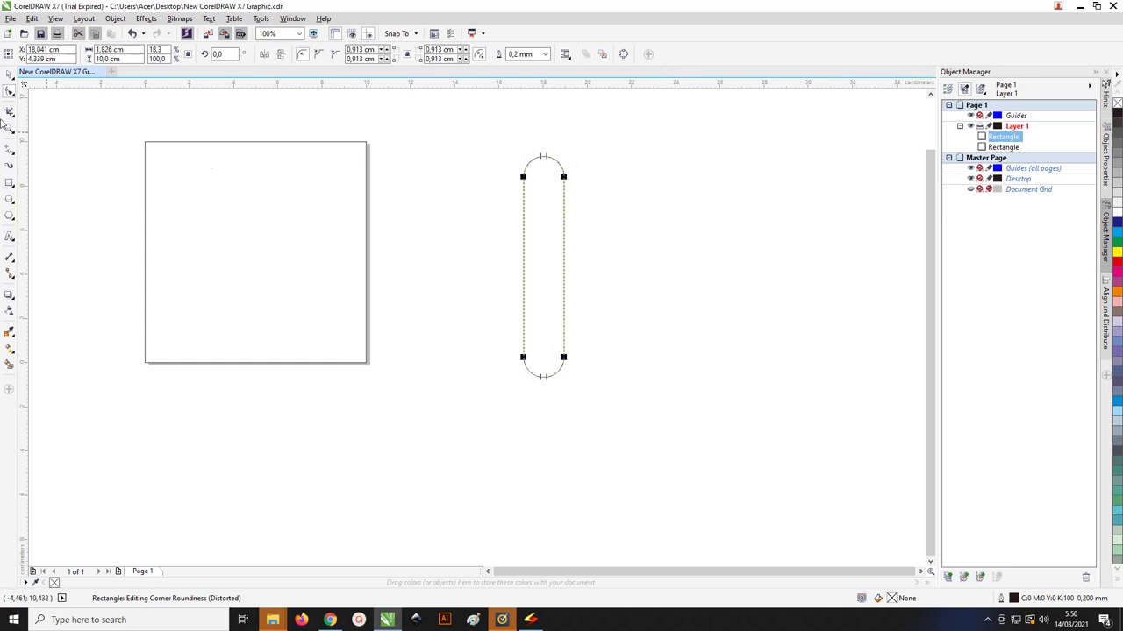
left_click(8, 75)
left_click(546, 158)
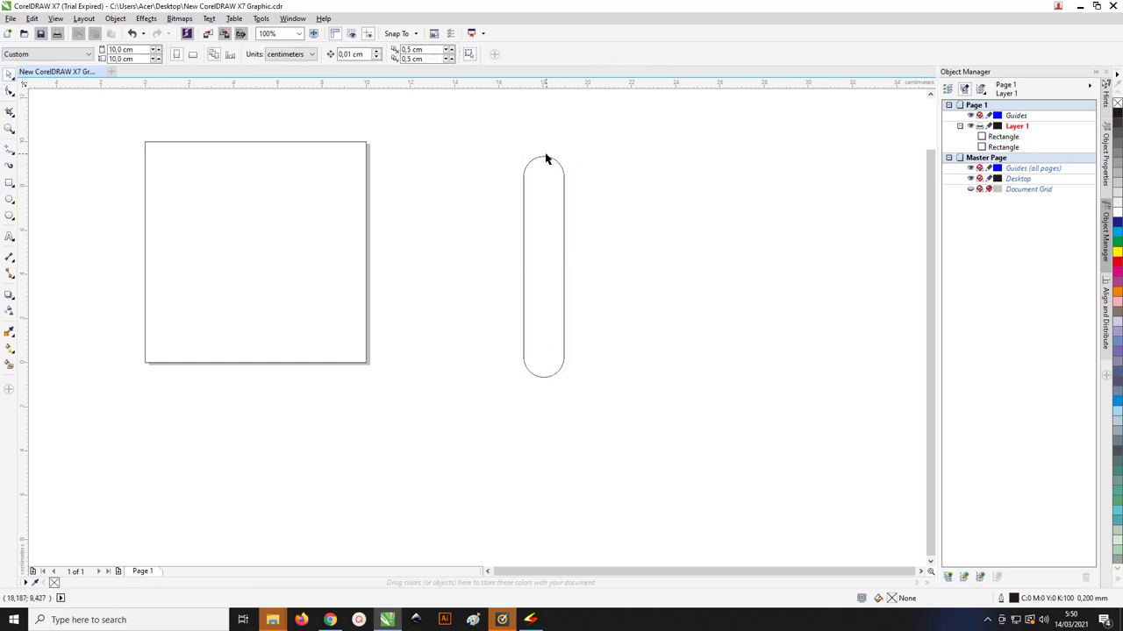
Step: Scale the rounded bar up proportionally to about 2,161 x 11,838 cm
scroll(564, 169, "up", 3)
scroll(481, 132, "down", 2)
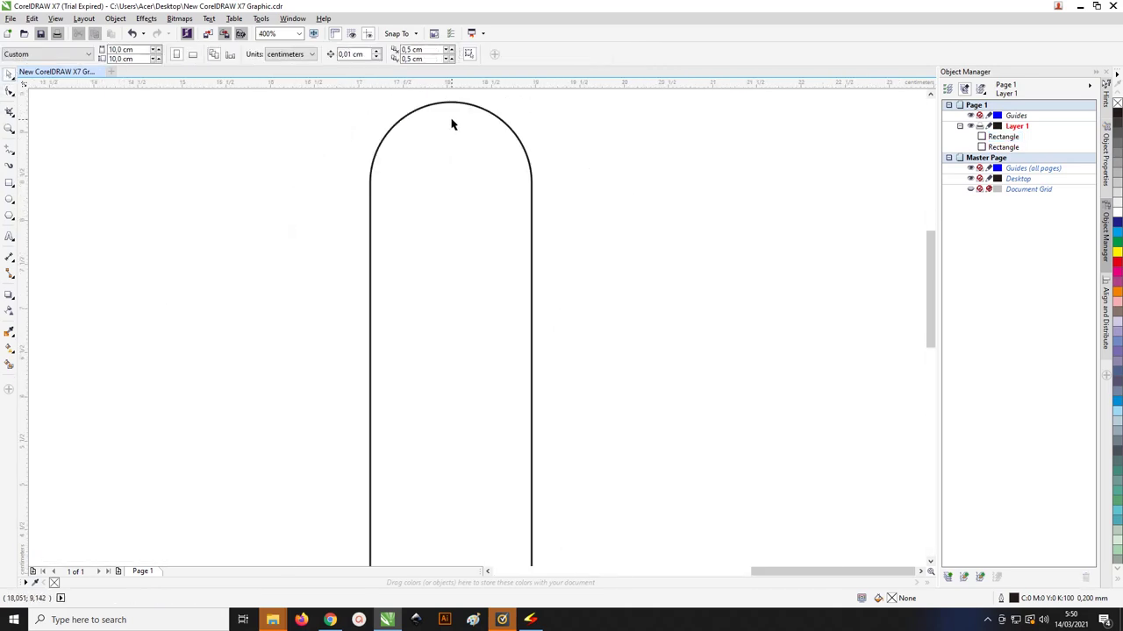
scroll(451, 120, "down", 1)
scroll(454, 120, "up", 1)
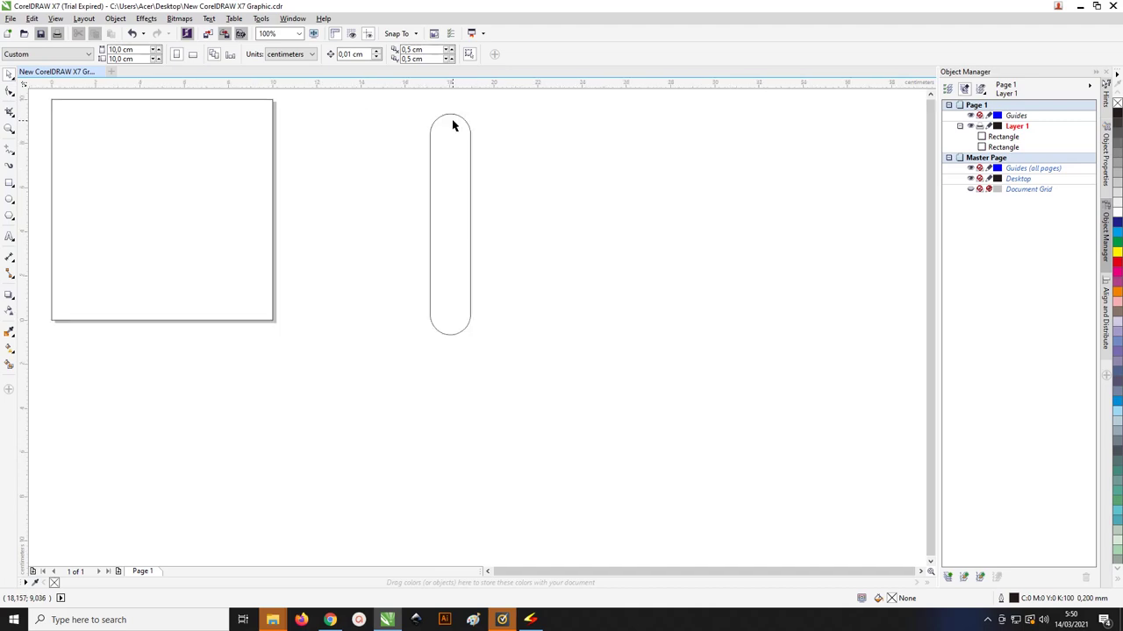
scroll(462, 157, "down", 3)
left_click(455, 154)
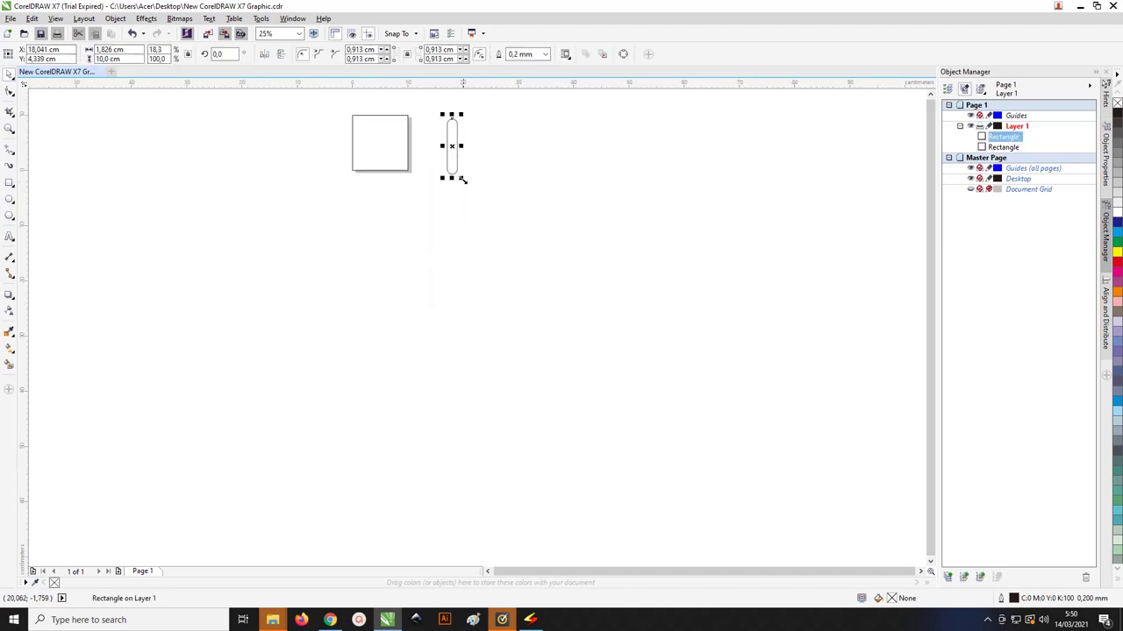
left_click_drag(462, 178, 463, 187)
scroll(481, 158, "up", 2)
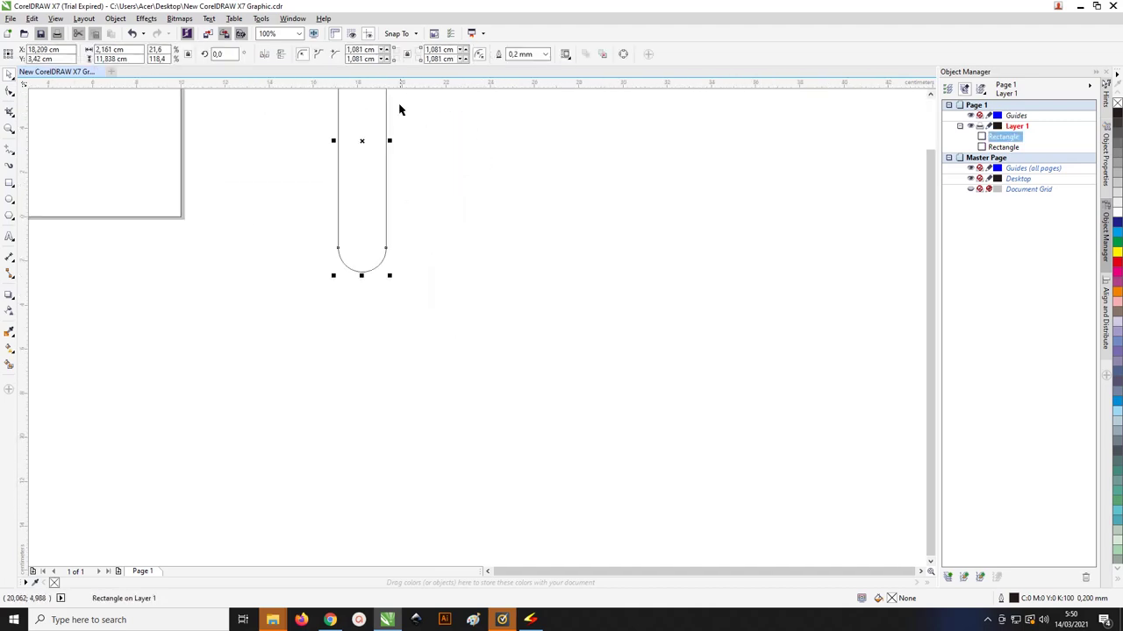
scroll(369, 107, "up", 3)
scroll(368, 107, "down", 2)
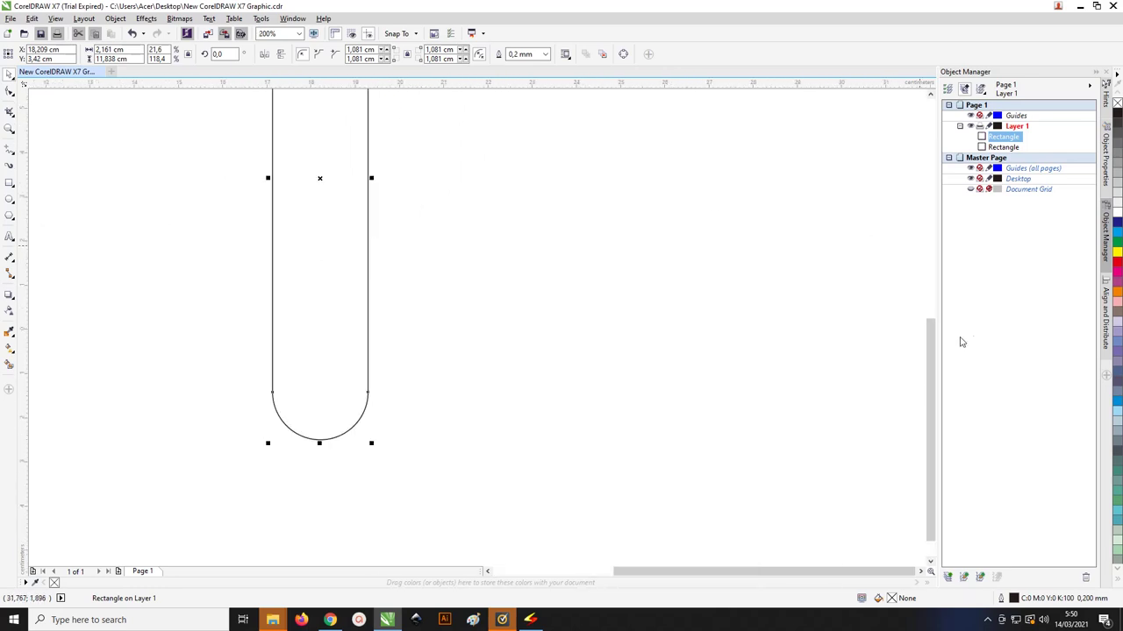
left_click_drag(931, 346, 930, 254)
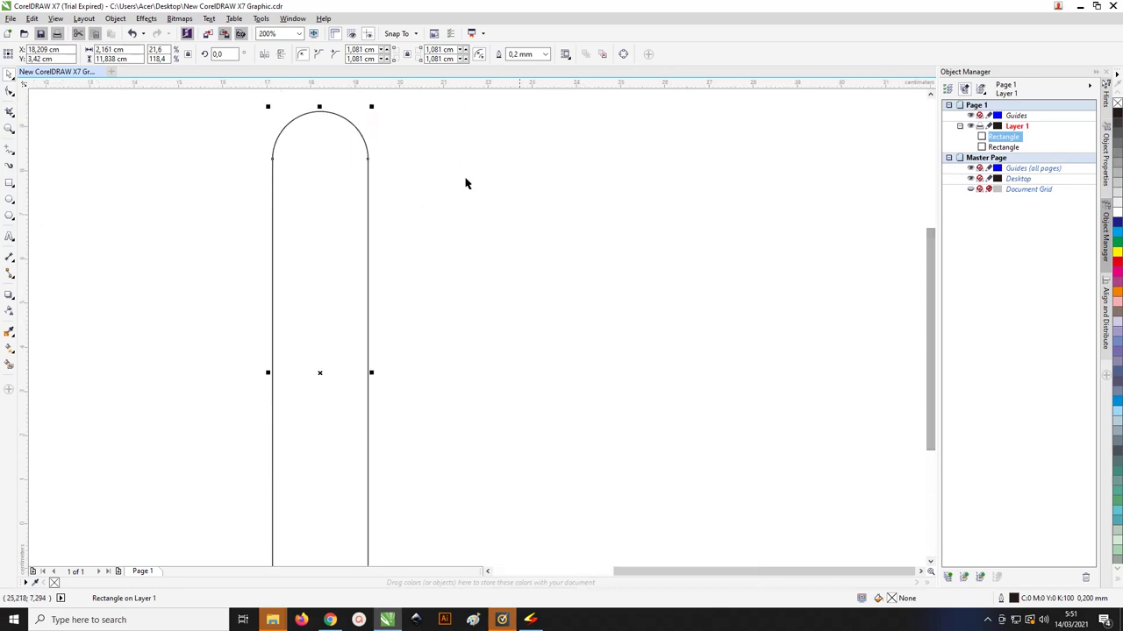
scroll(341, 157, "down", 1)
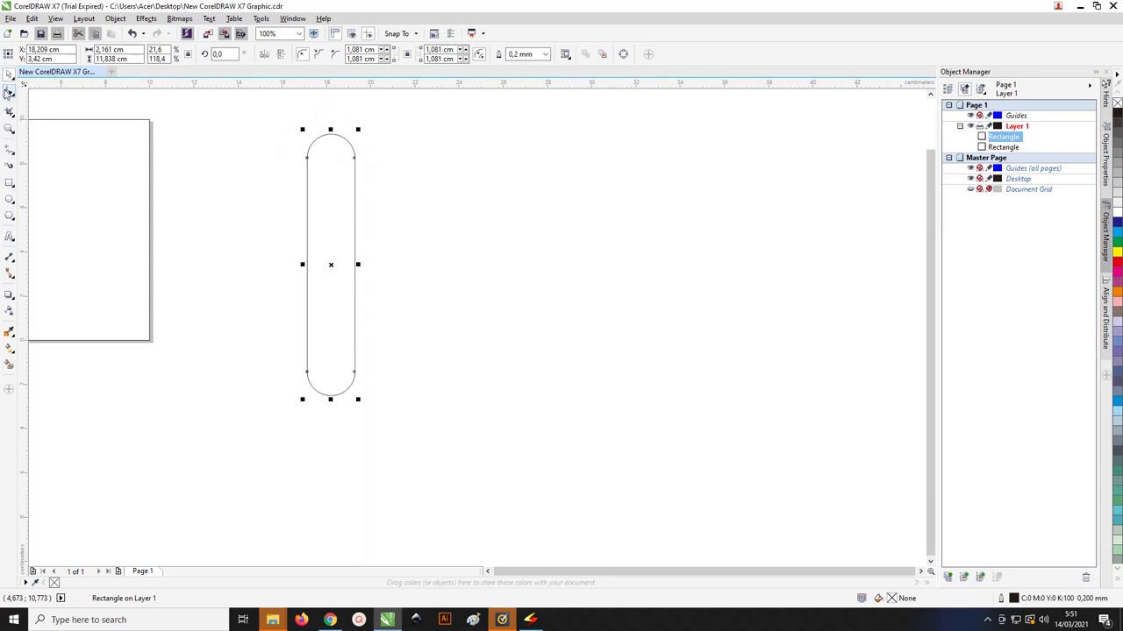
Step: Open the Position settings of the Transformations docker for the rounded bar
left_click(10, 91)
left_click(9, 74)
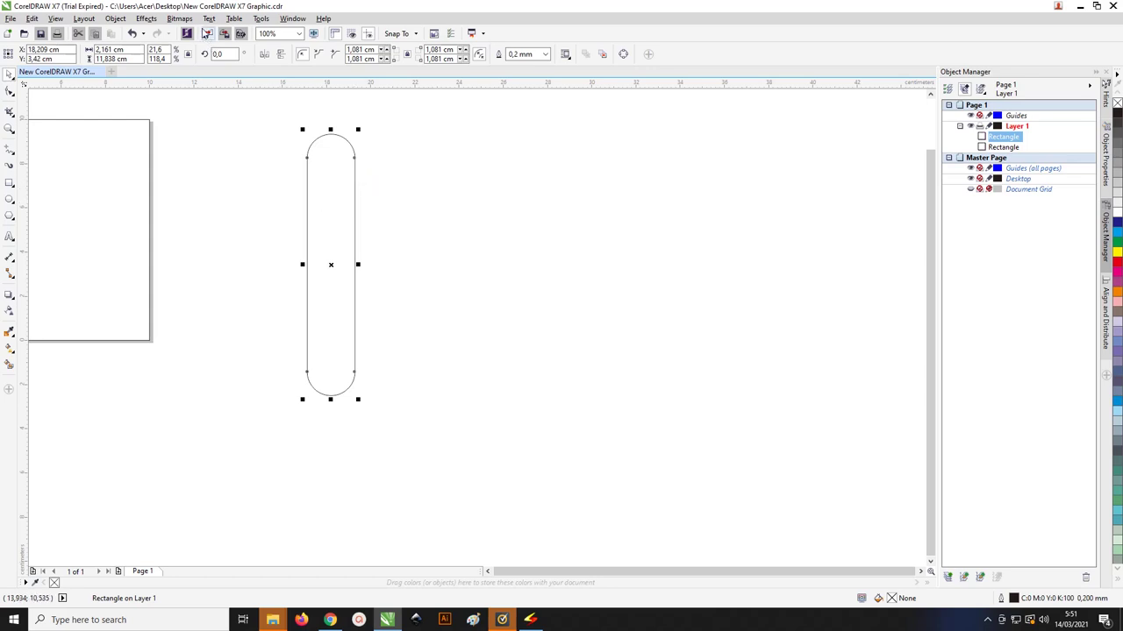
left_click(295, 19)
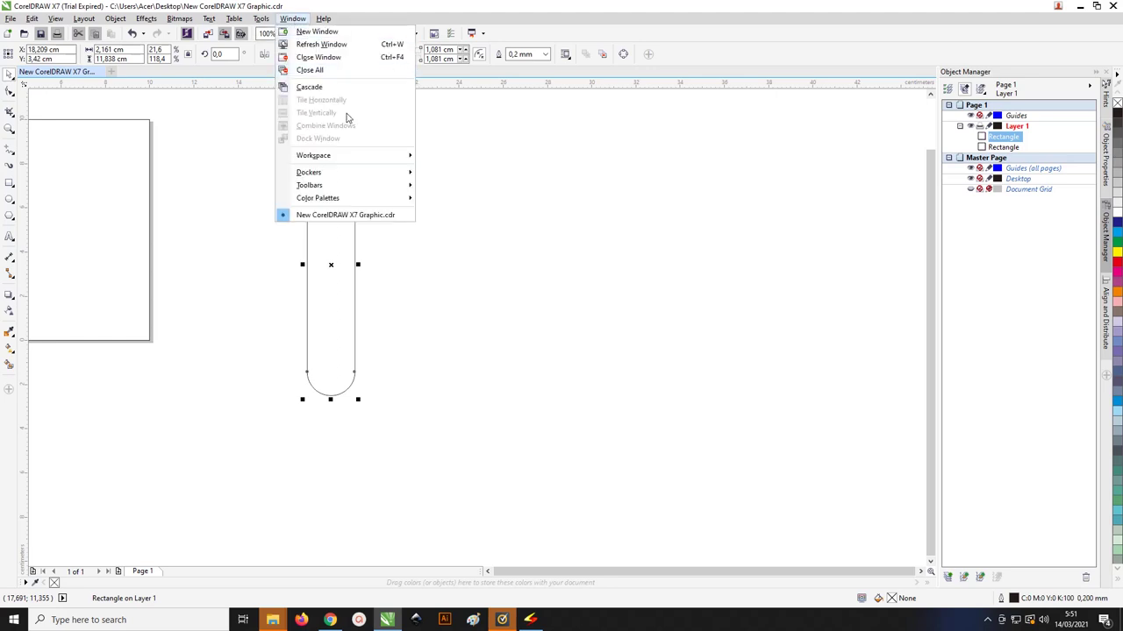
mouse_move(391, 173)
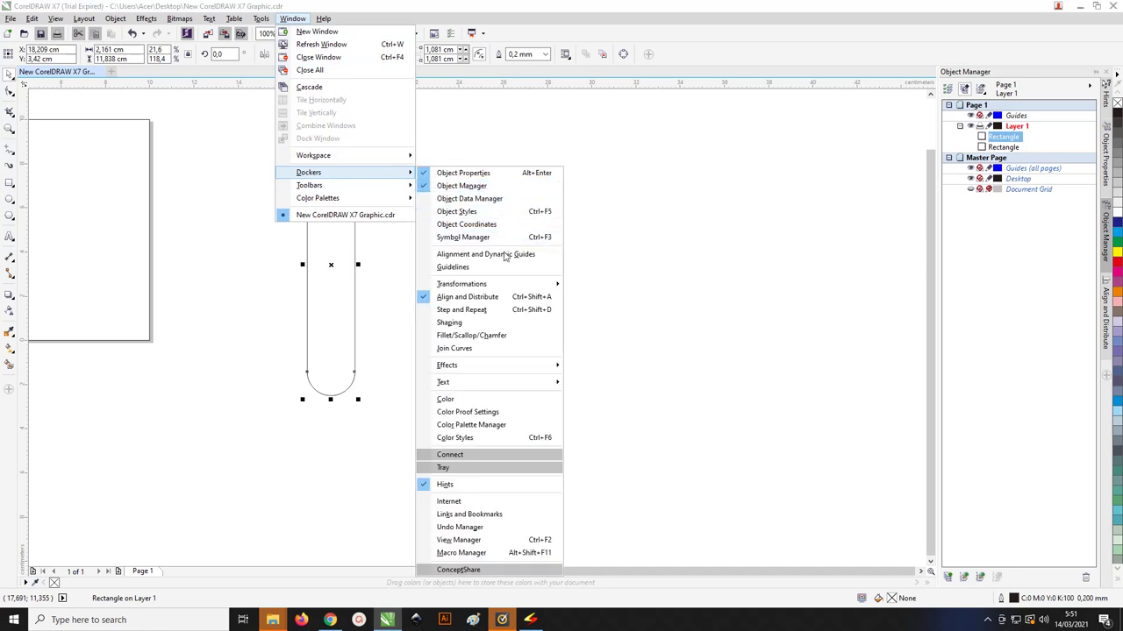
mouse_move(509, 290)
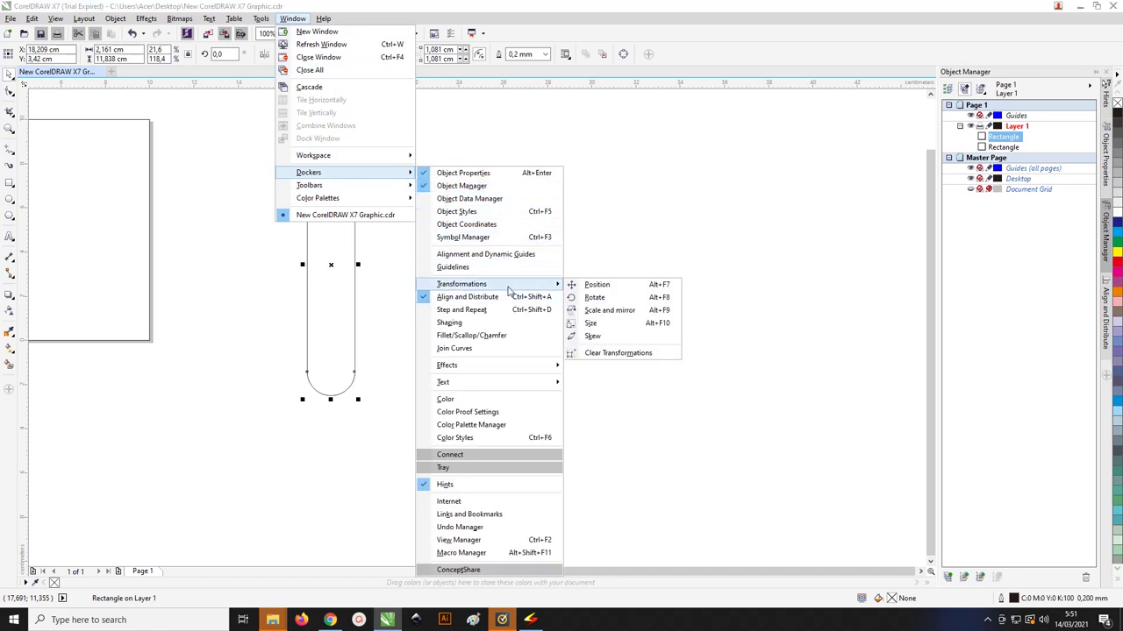
left_click(598, 285)
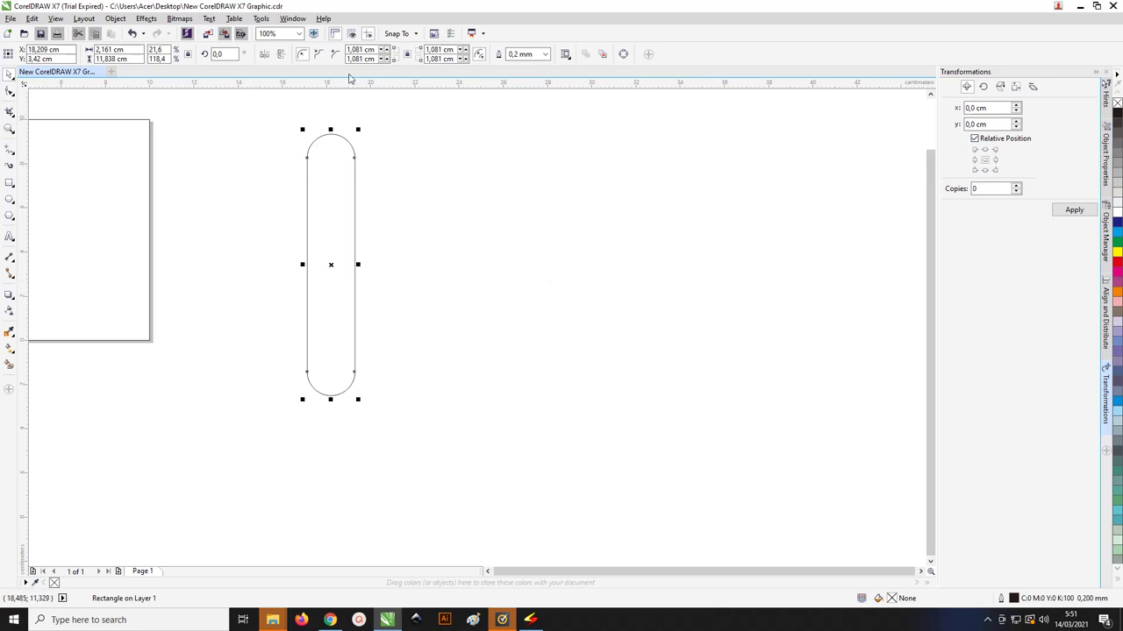
Step: Set the relative horizontal offset to 2,161 cm, apply it to the rounded bar without copies, and undo that move
left_click(419, 143)
left_click(354, 157)
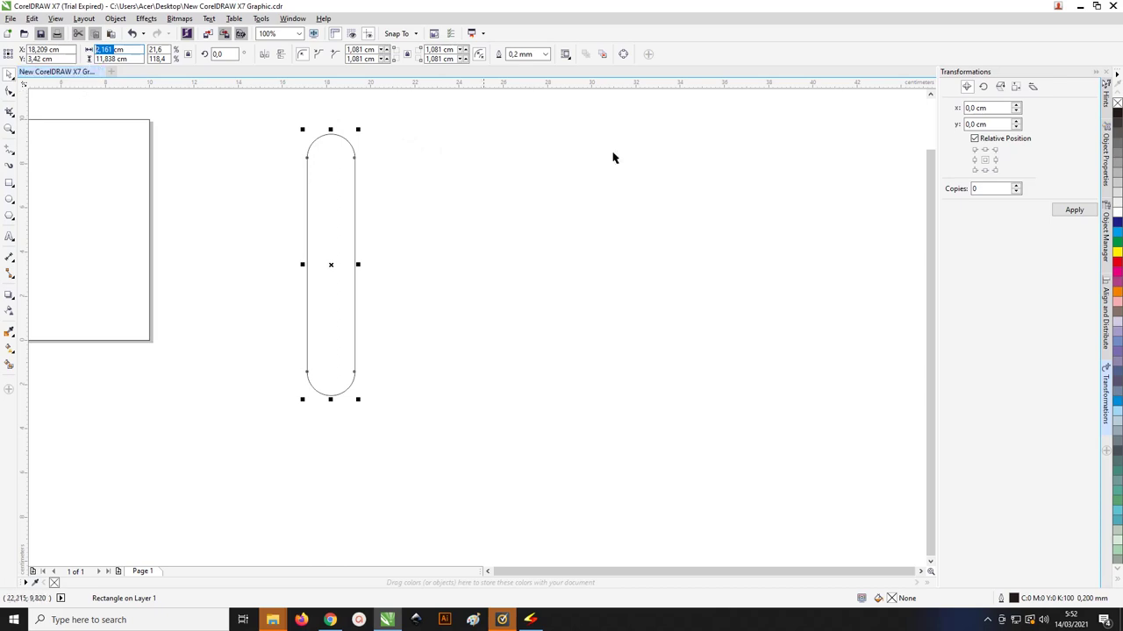
left_click_drag(990, 107, 965, 107)
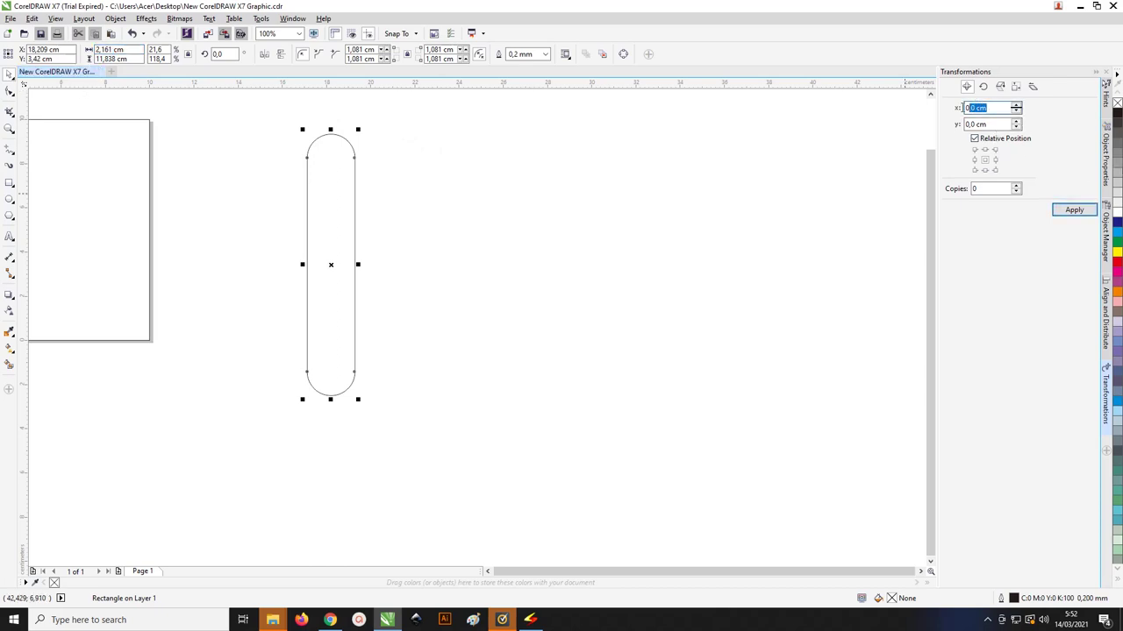
type("2,161")
left_click(1072, 214)
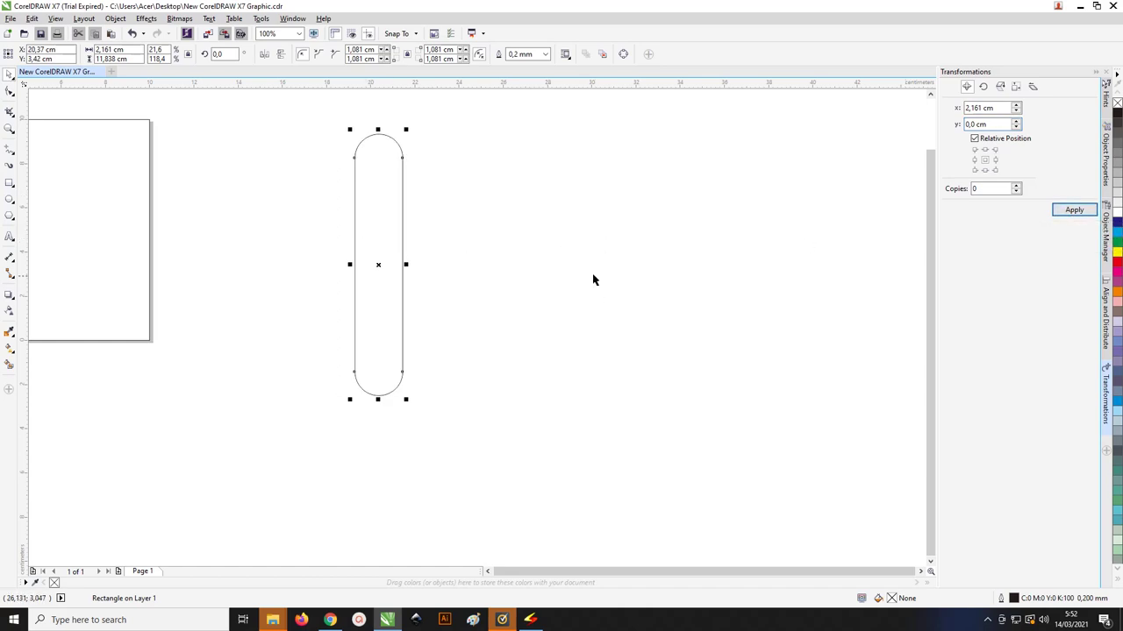
key("ctrl+z")
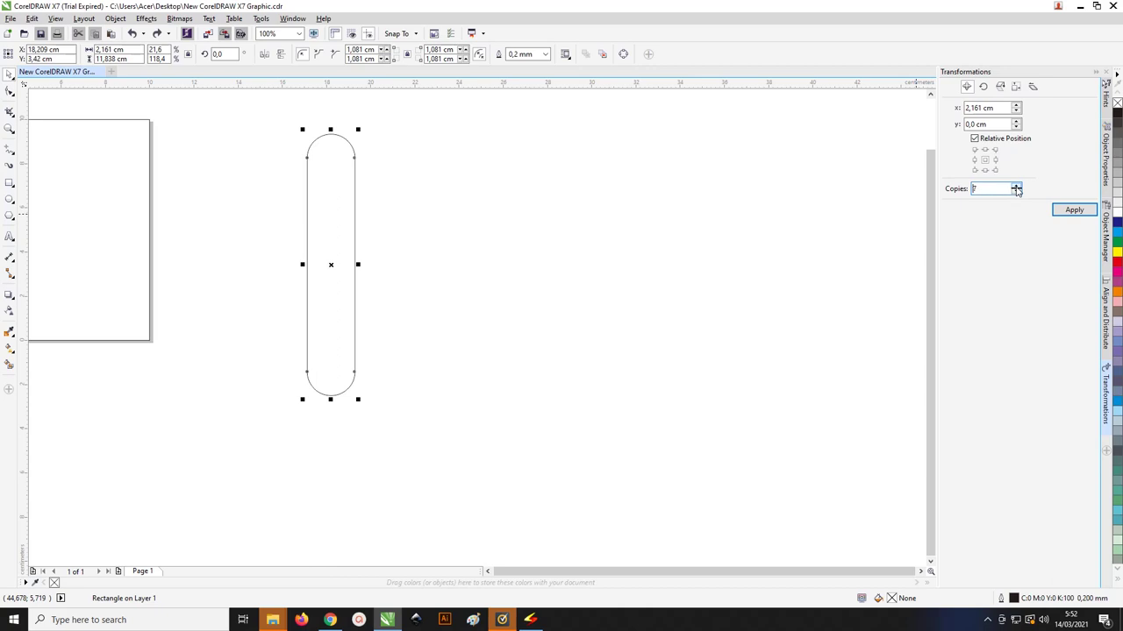
Step: Create a side-by-side row by applying the horizontal offset to 10 copies of the rounded bar
left_click(1014, 186)
left_click(1015, 186)
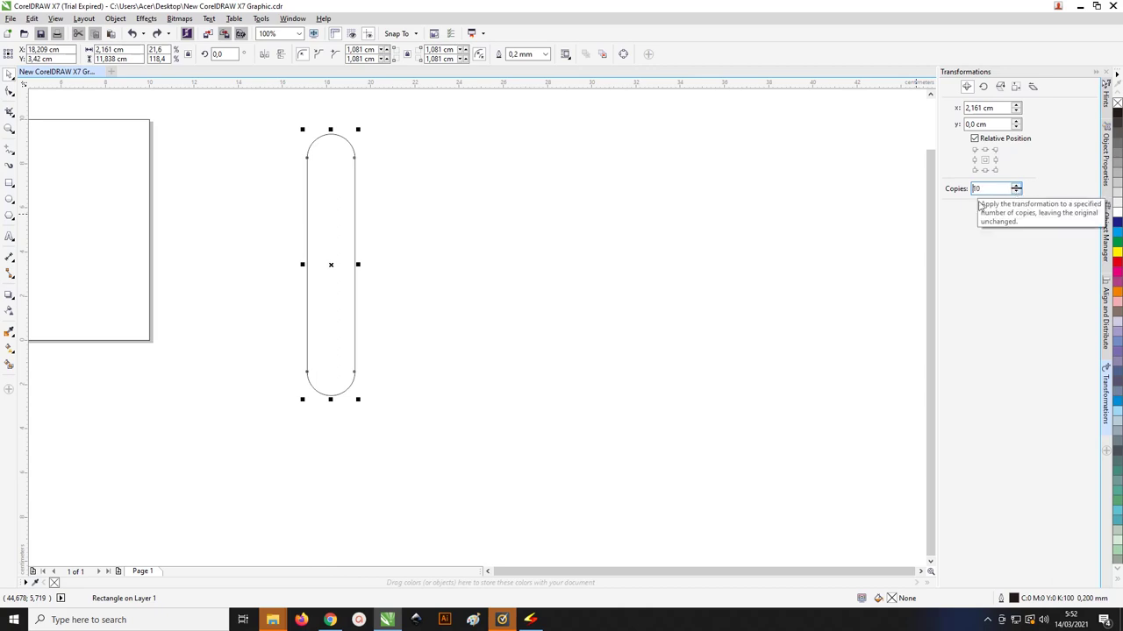
left_click(1072, 211)
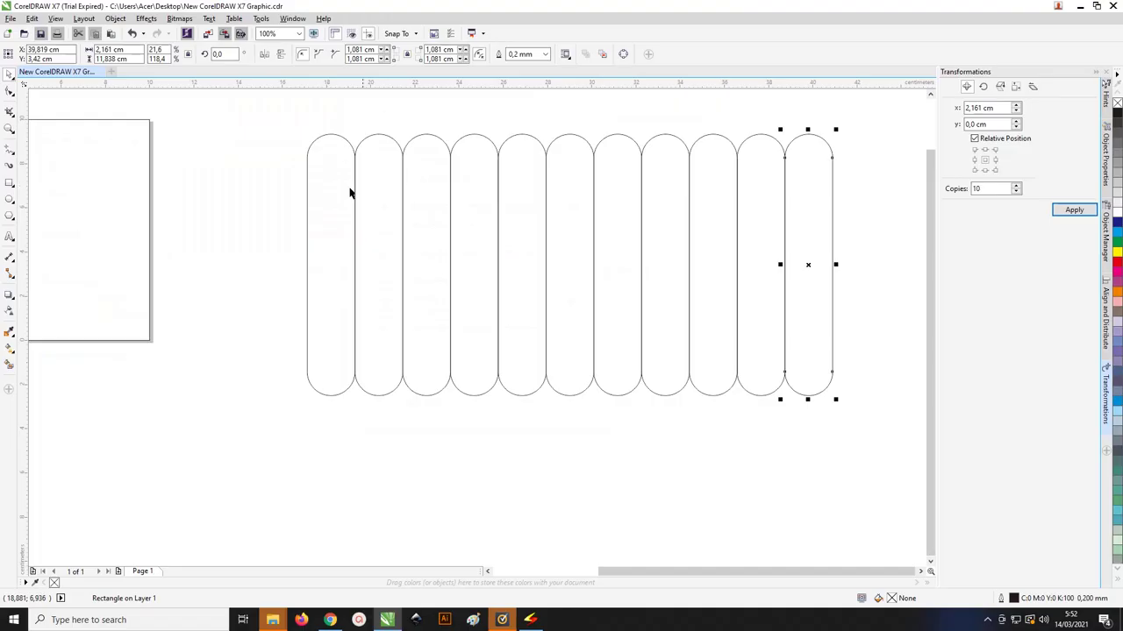
Step: Remove the outline from all 11 rounded bars and fill them with black
scroll(368, 189, "down", 2)
scroll(391, 176, "up", 2)
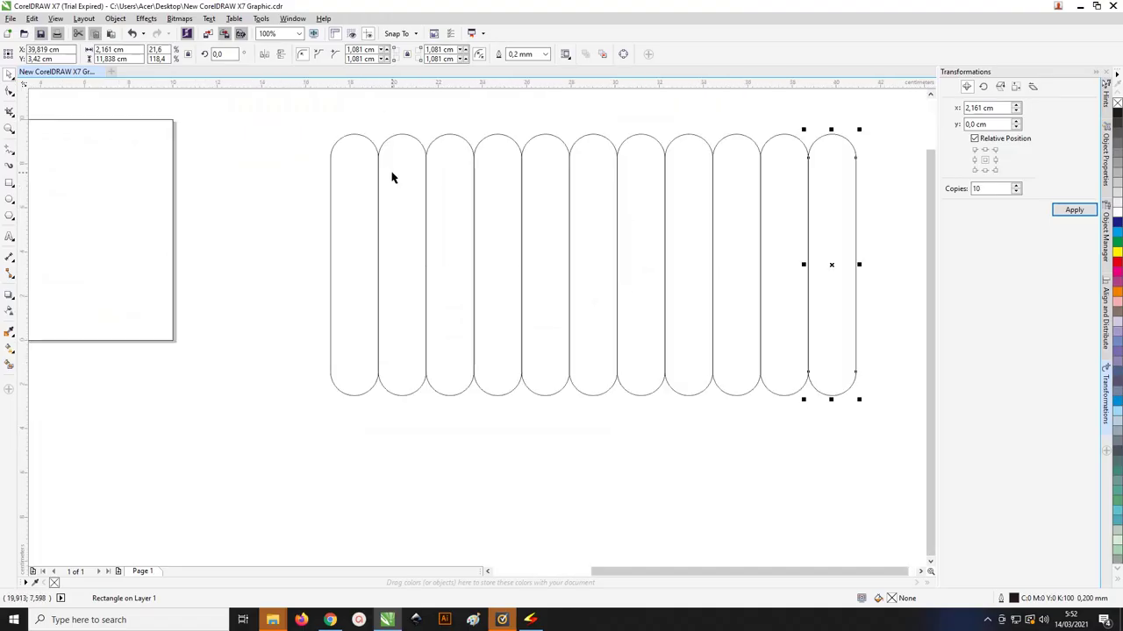
scroll(391, 175, "down", 2)
left_click_drag(345, 137, 667, 314)
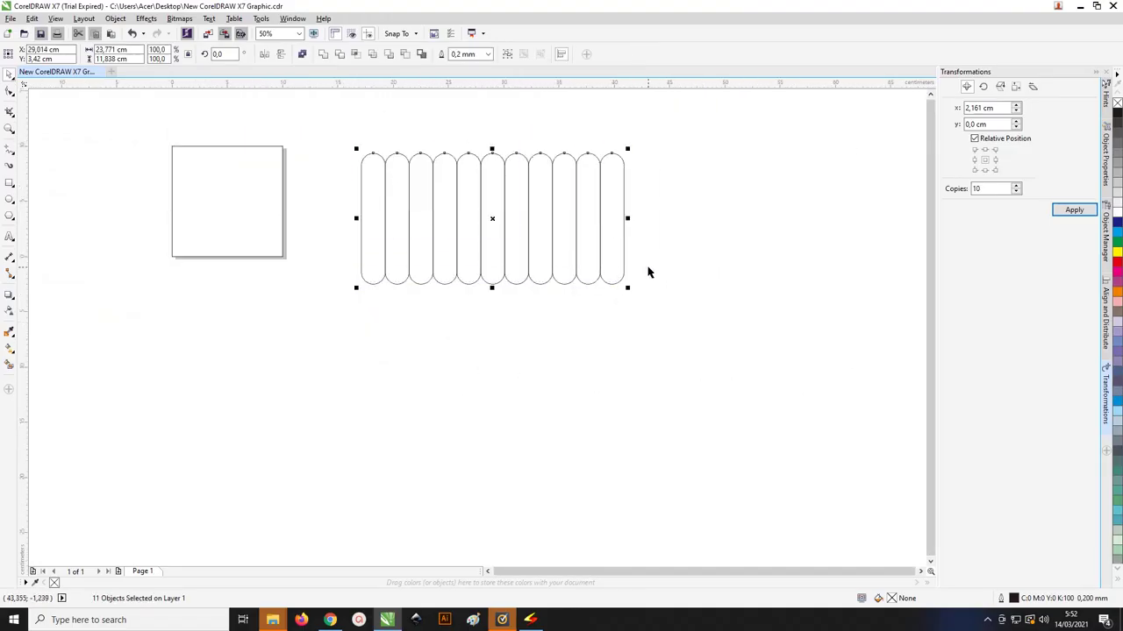
scroll(647, 271, "up", 2)
scroll(646, 271, "down", 2)
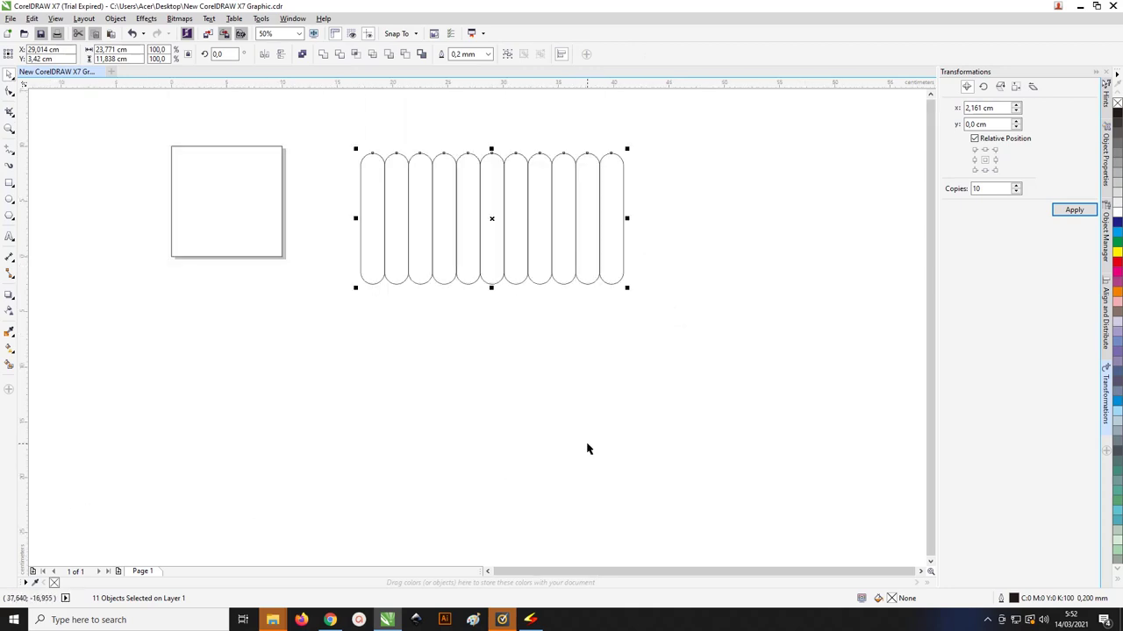
right_click(1116, 105)
left_click(1116, 112)
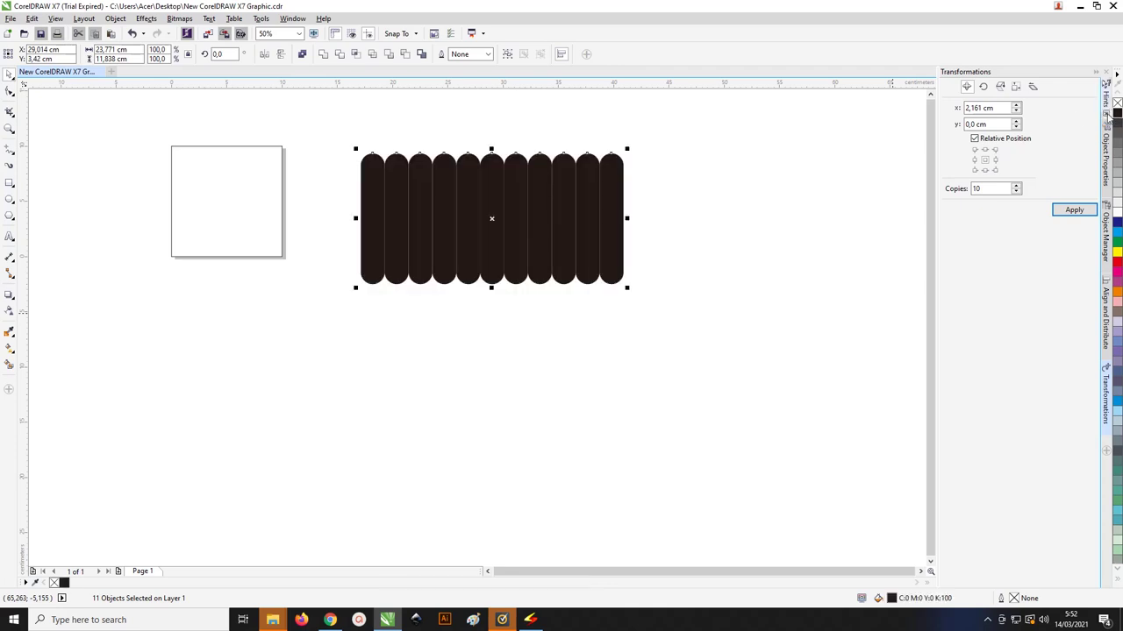
scroll(394, 164, "up", 2)
scroll(394, 164, "up", 4)
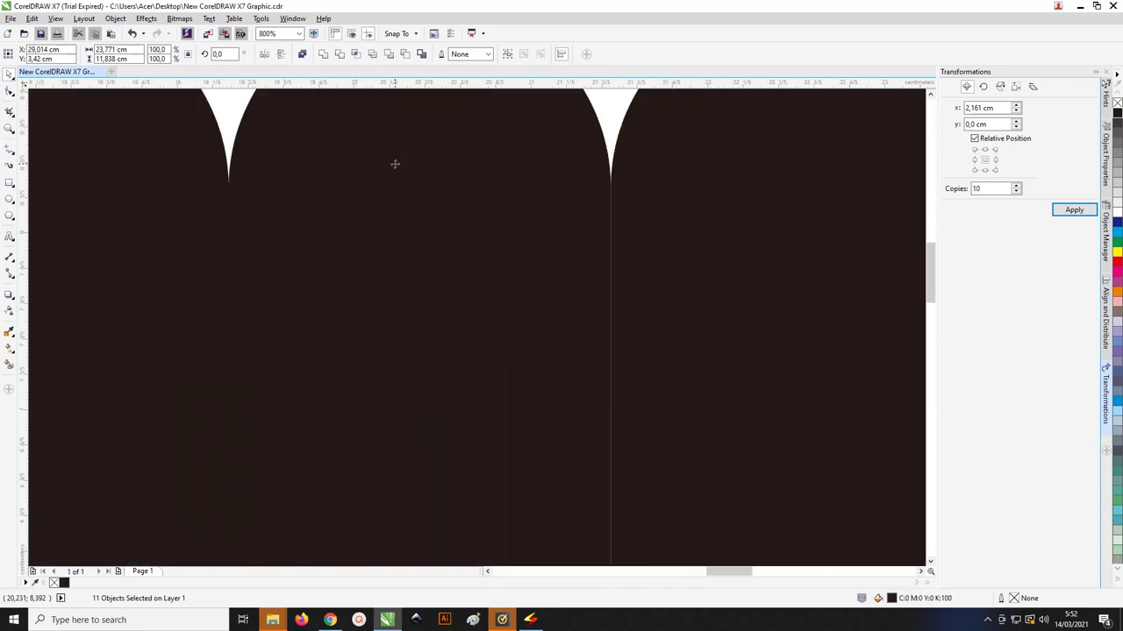
scroll(393, 164, "down", 6)
left_click(382, 139)
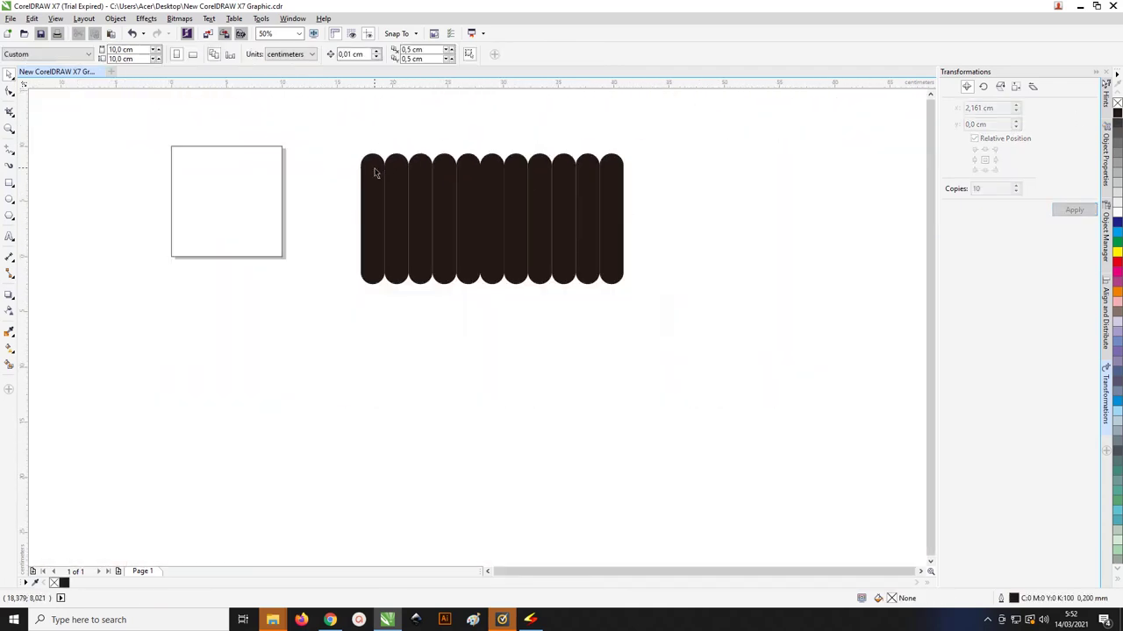
left_click(371, 170)
left_click(396, 167, "shift")
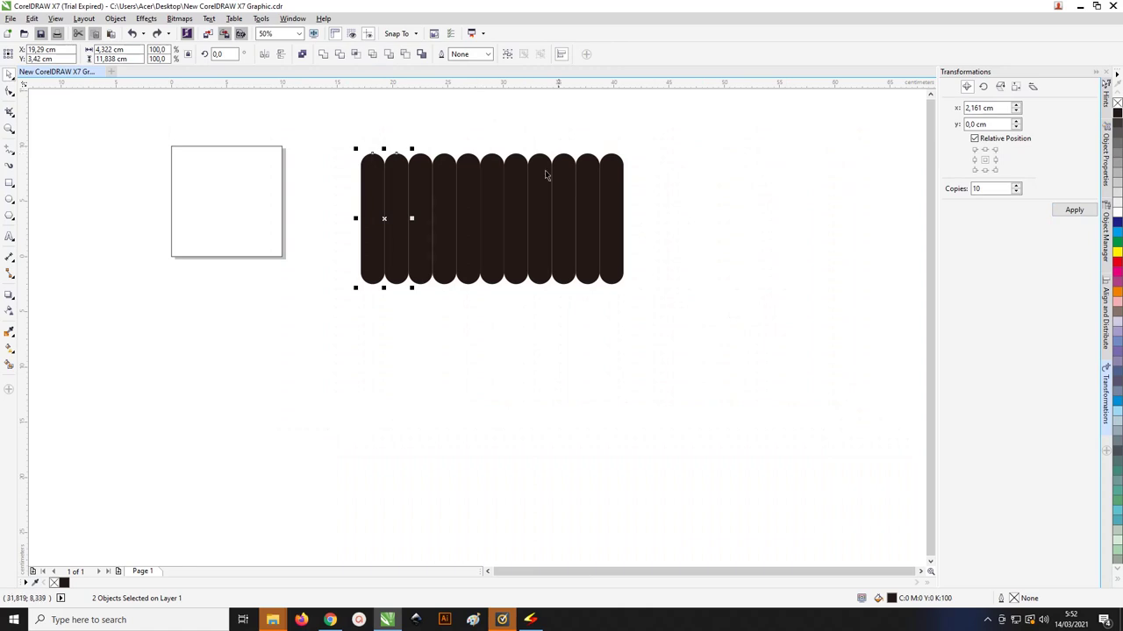
Step: Duplicate the row of 11 black bars about 8 cm straight up so the copy overlaps the original row
scroll(448, 187, "right", 5)
scroll(409, 235, "left", 3)
key("z")
left_click_drag(451, 276, 5, 42)
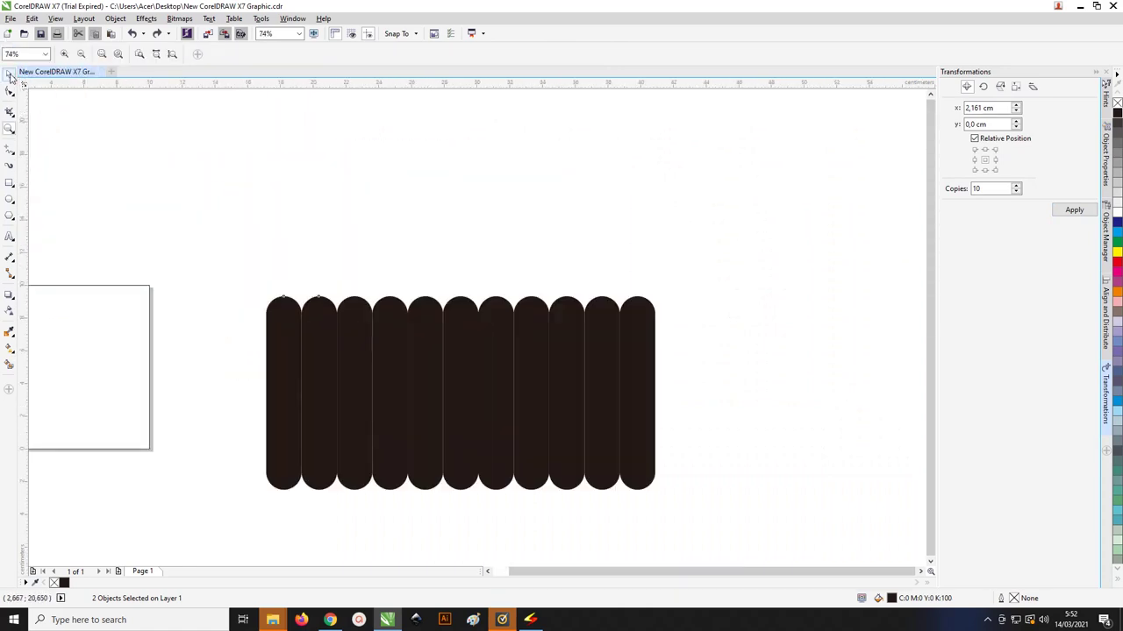
left_click(10, 76)
left_click_drag(234, 233, 676, 453)
left_click_drag(639, 362, 643, 234)
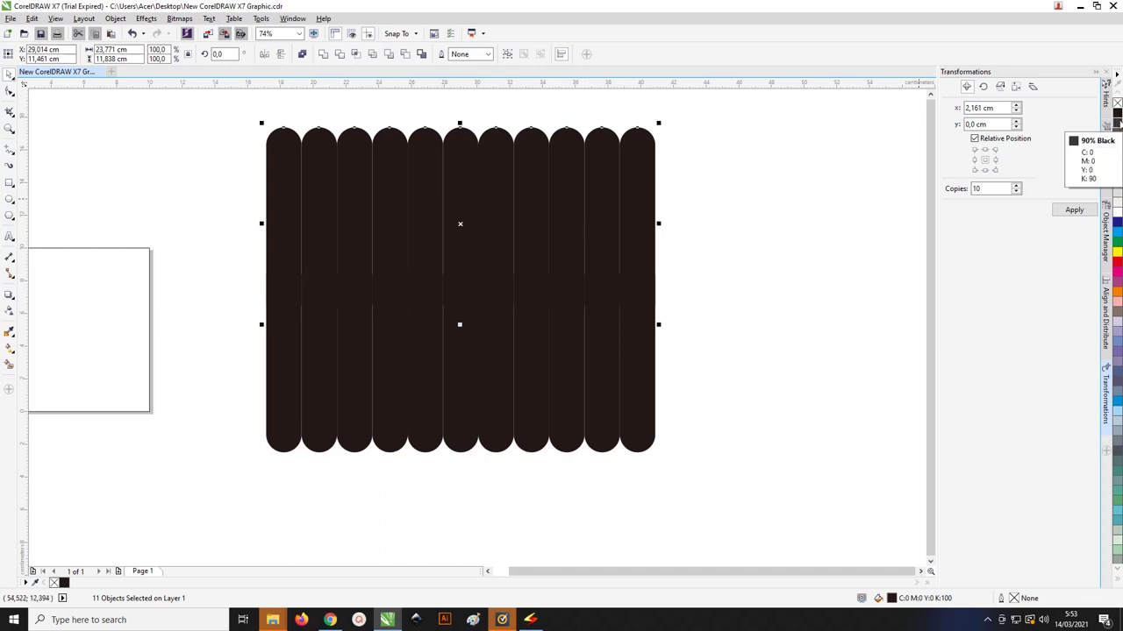
Step: Give the duplicated upper row of bars a red outline and no fill
right_click(1117, 262)
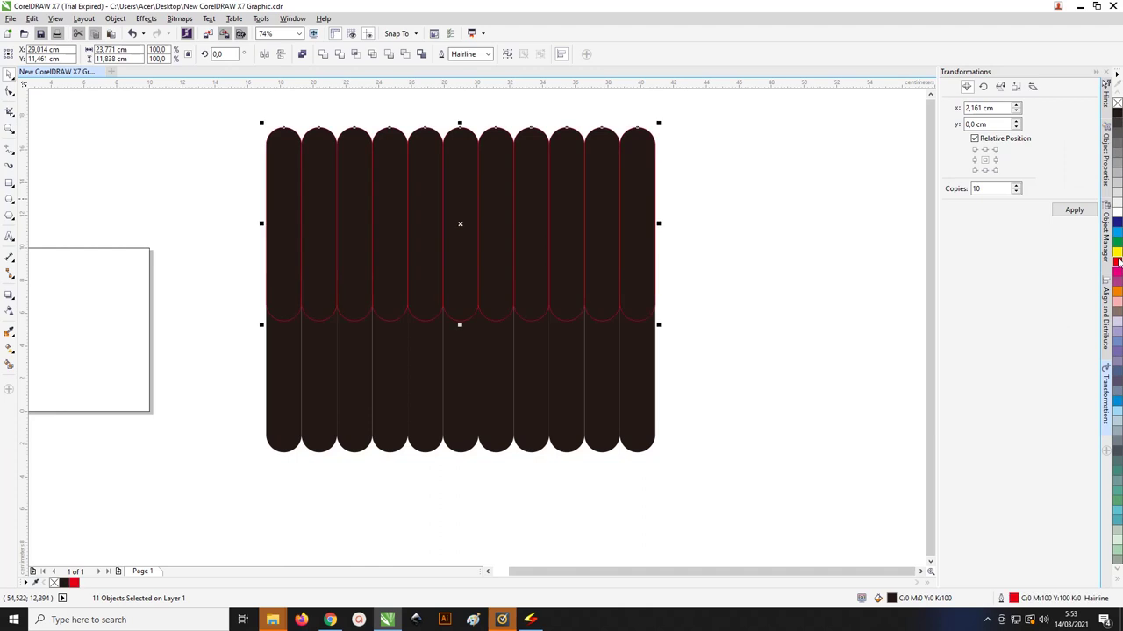
left_click(1117, 103)
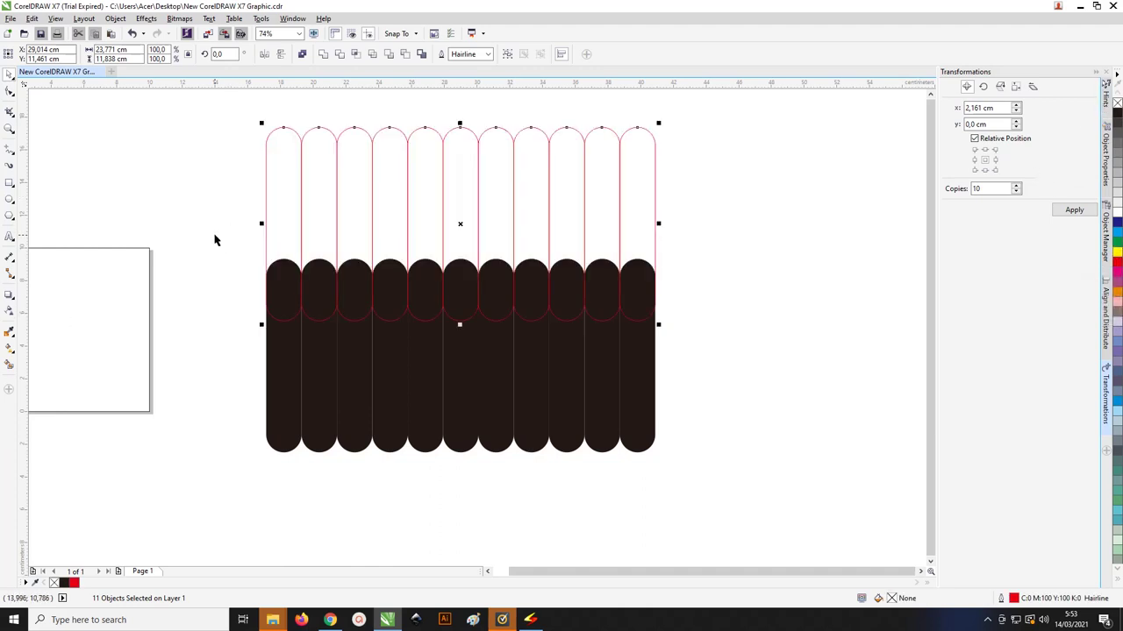
scroll(214, 239, "up", 3)
scroll(214, 238, "down", 3)
left_click(757, 253)
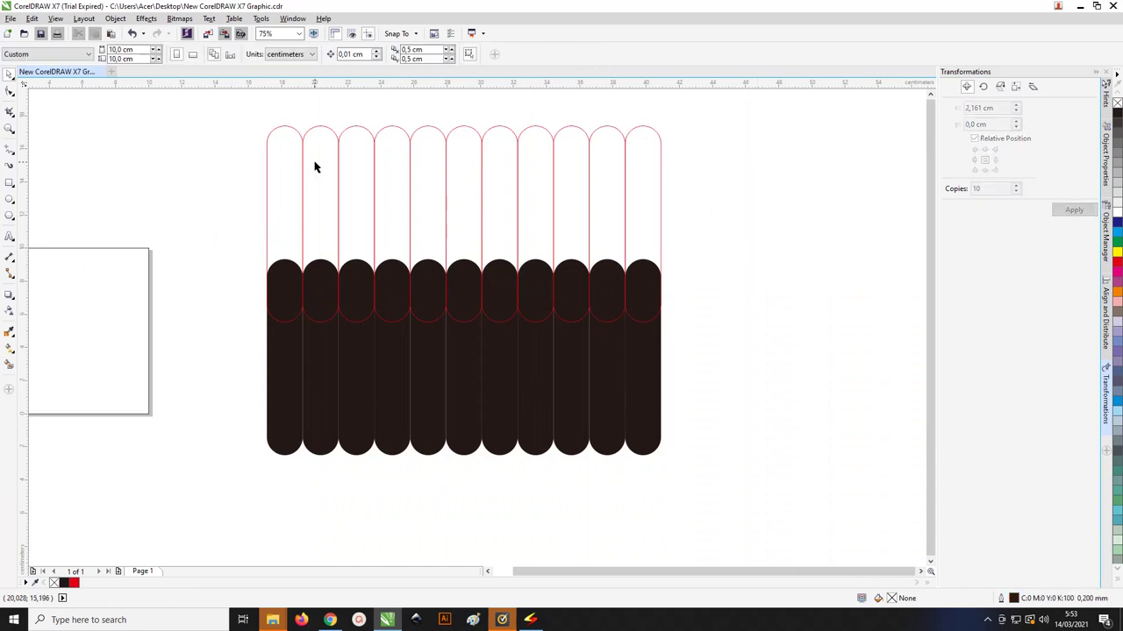
left_click(296, 133)
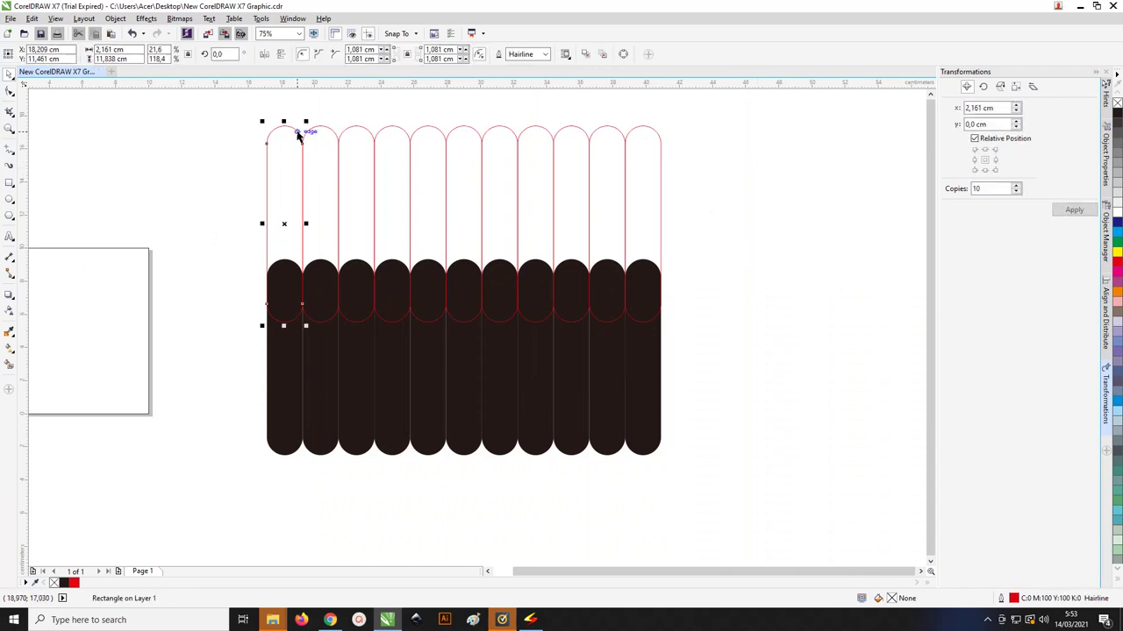
left_click(365, 132, "shift")
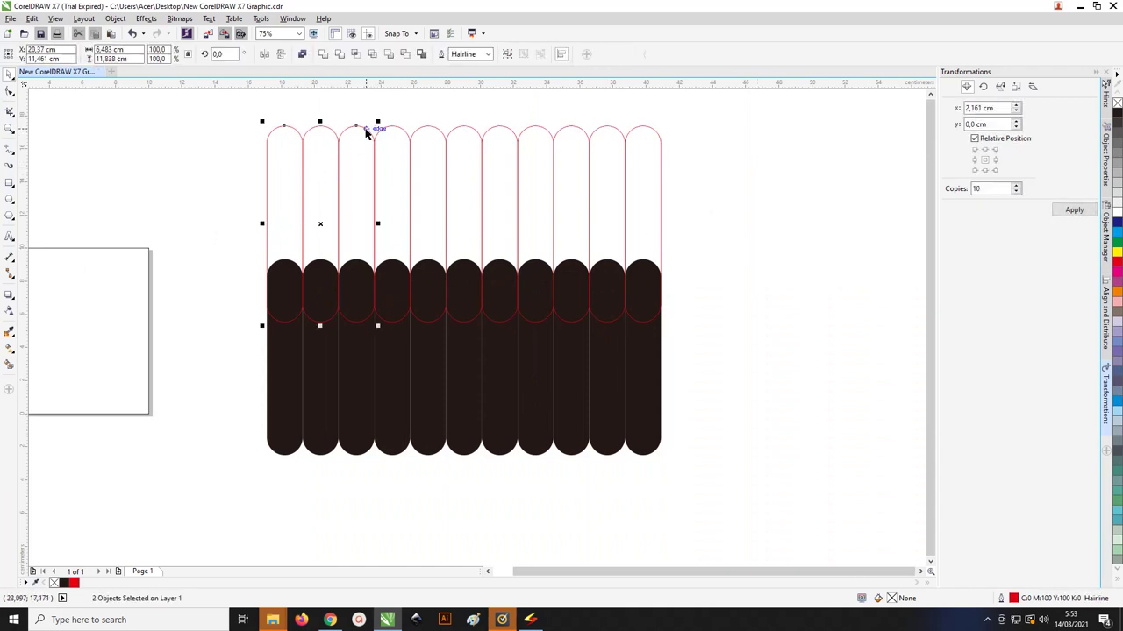
left_click(418, 132, "shift")
left_click(489, 136, "shift")
left_click(255, 159)
Step: Delete every other red outlined bar, starting with the first and ending with the eleventh
left_click(273, 146)
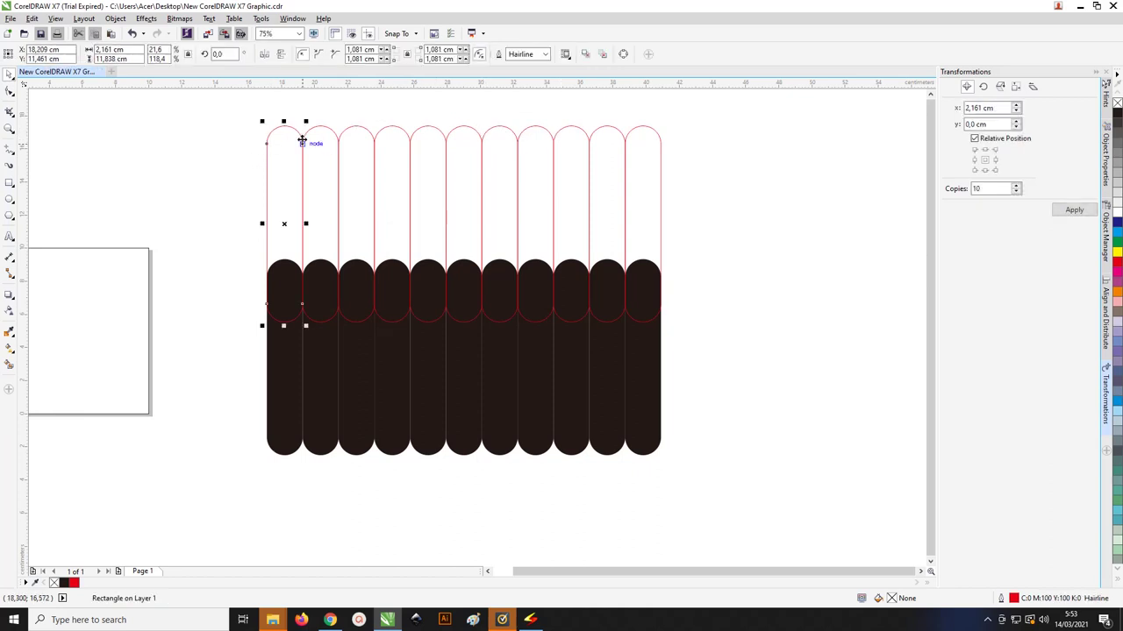
left_click(356, 136, "shift")
left_click(419, 137, "shift")
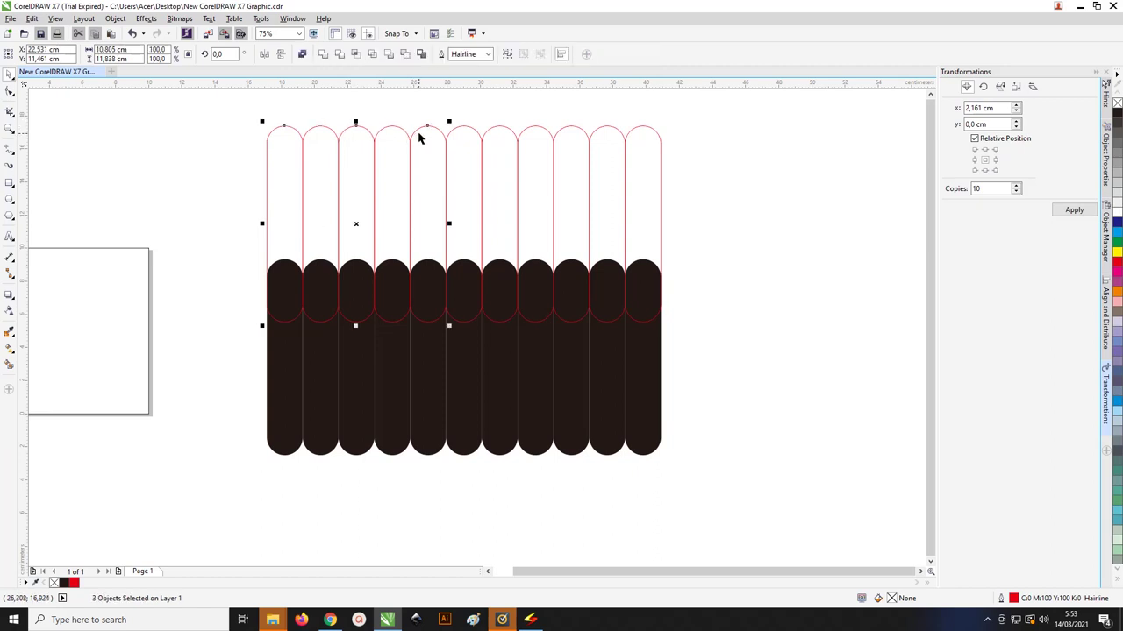
left_click(495, 143, "shift")
left_click(566, 149, "shift")
left_click(649, 143, "shift")
key("Delete")
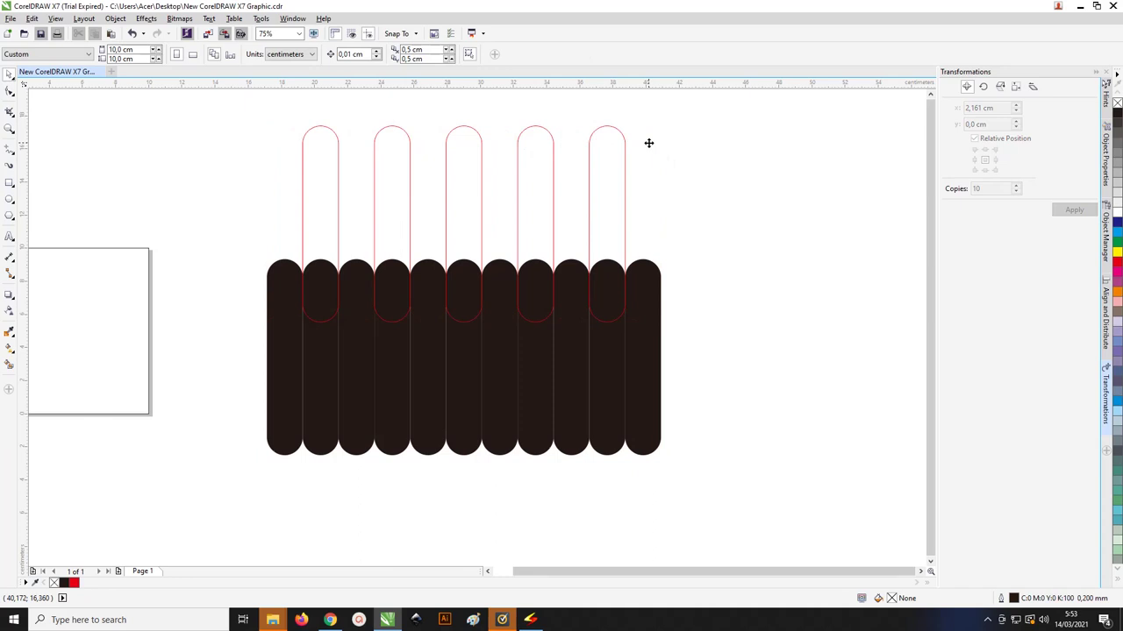
Step: Stagger the first four red outlined bars vertically to Y centres of about 10,3, 12,0, 10,5 and 10,3 cm, keeping their horizontal positions
left_click(285, 299)
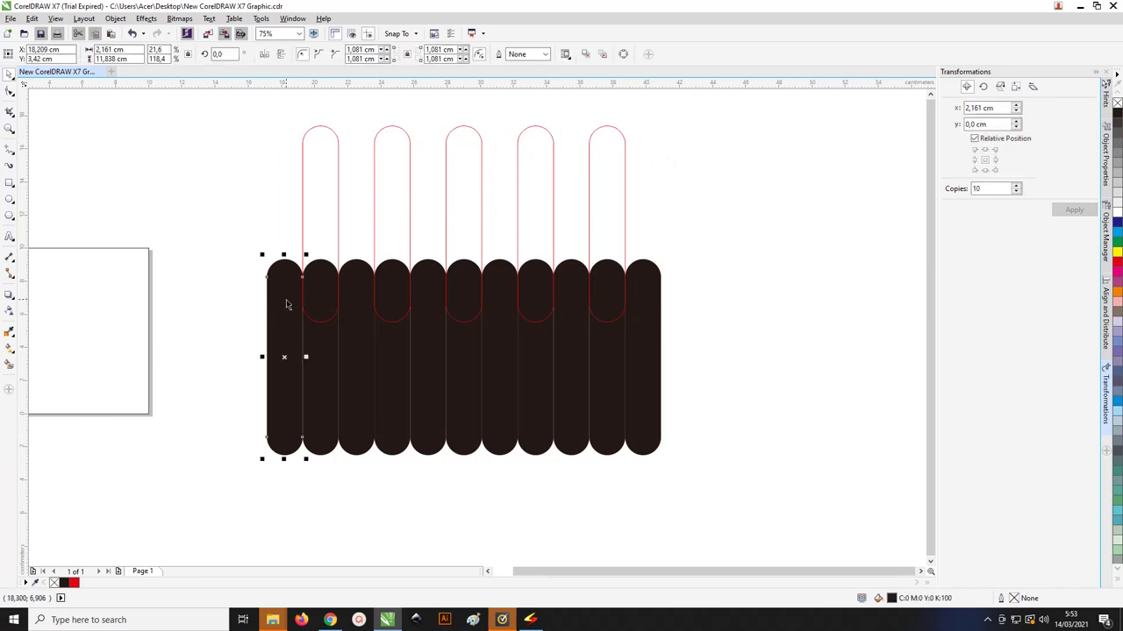
left_click(304, 202)
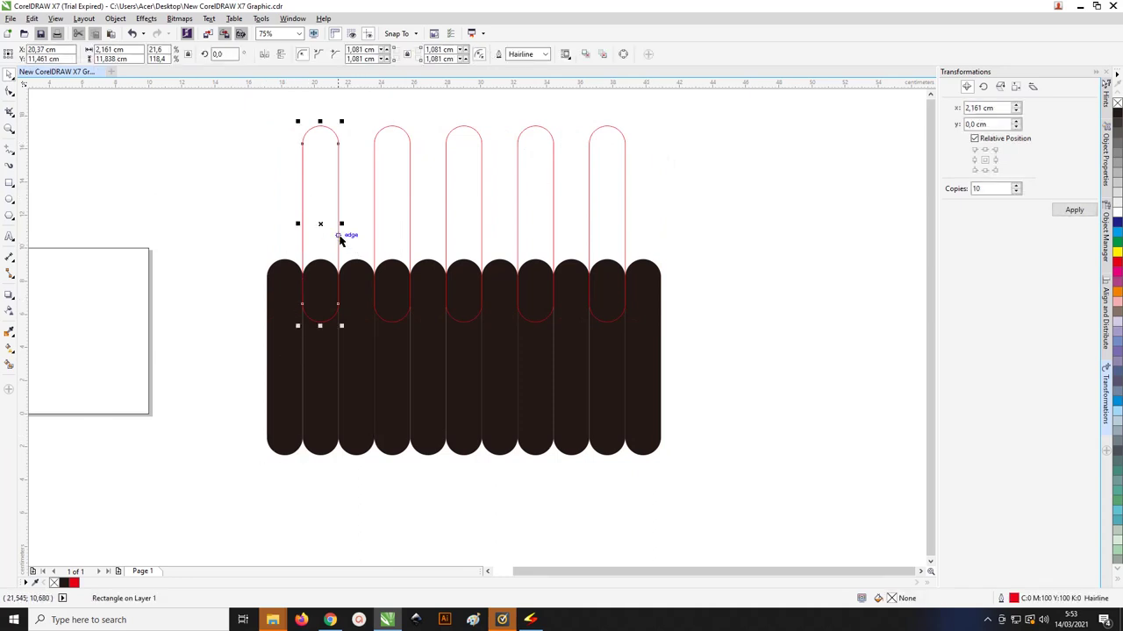
left_click_drag(336, 209, 336, 226)
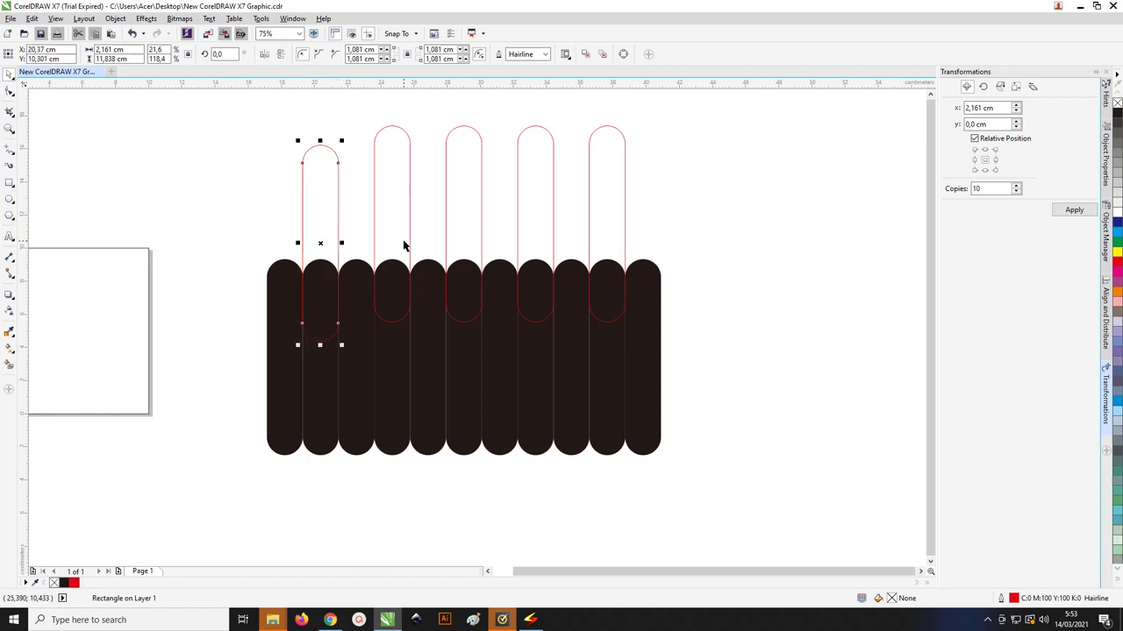
left_click_drag(409, 243, 409, 228)
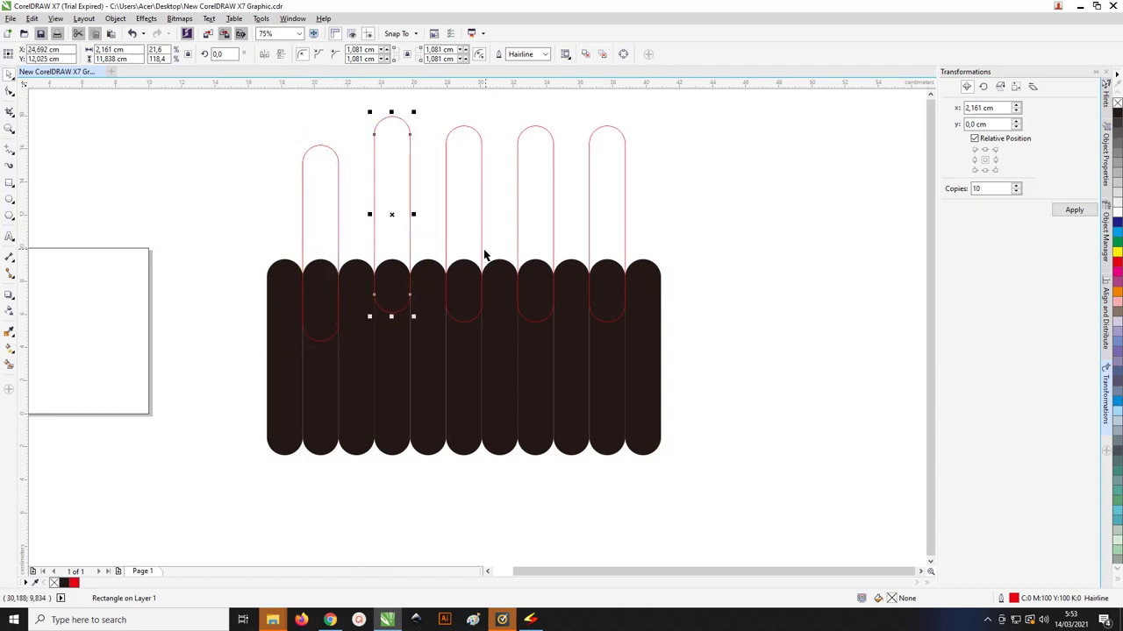
left_click_drag(481, 252, 519, 272)
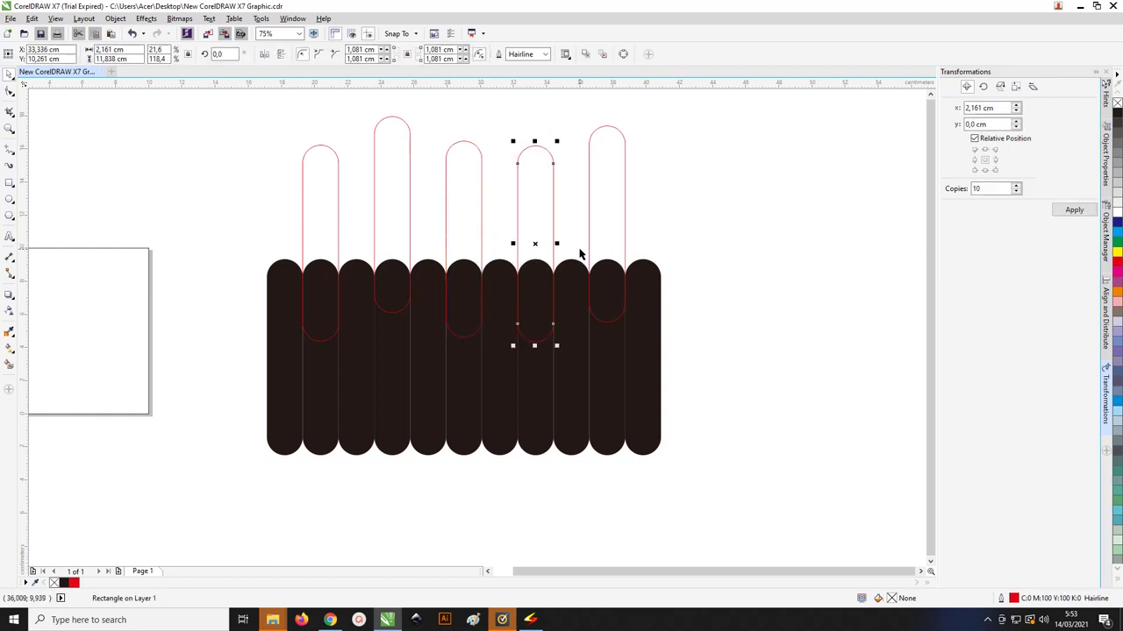
left_click(587, 249)
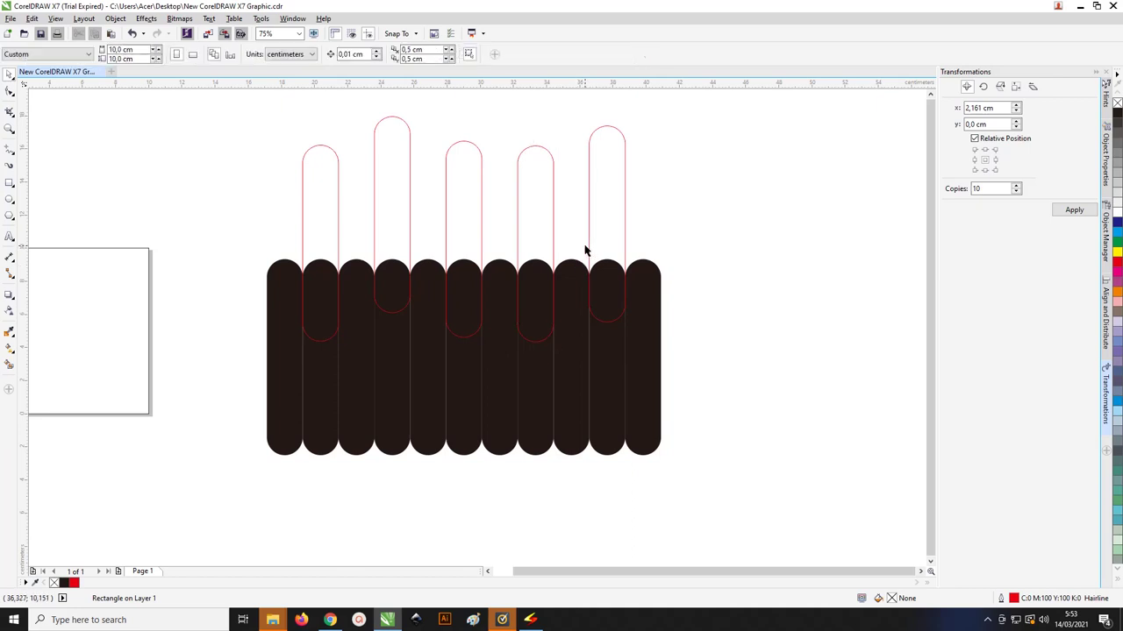
Step: Trim the second black bar with the first red outlined bar overlapping it
left_click(338, 223)
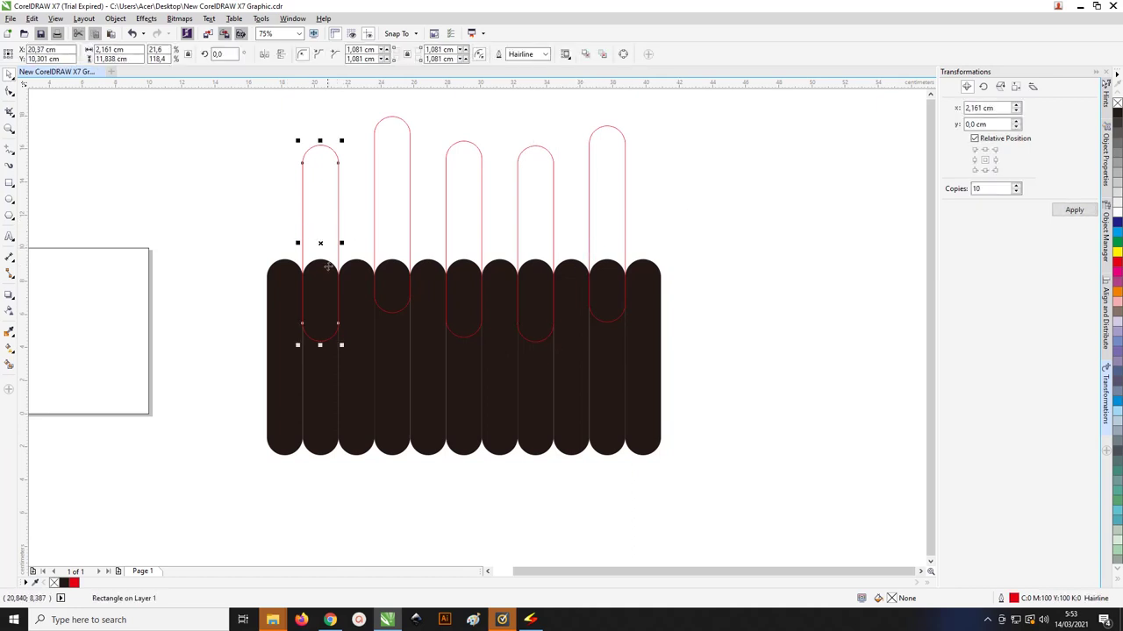
left_click(321, 378, "shift")
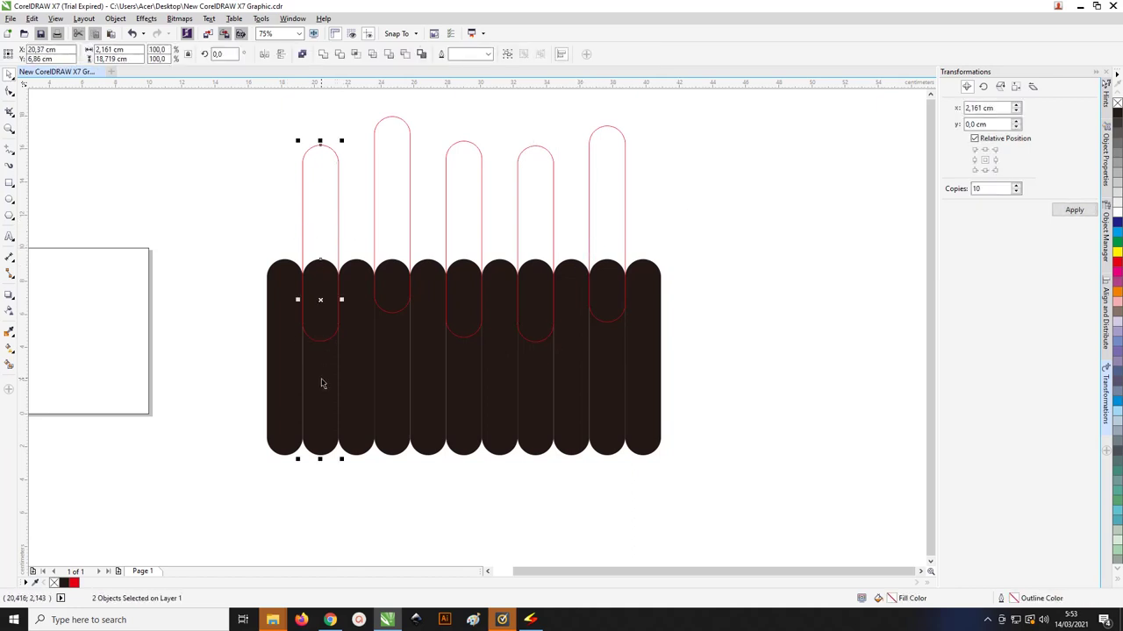
left_click(339, 54)
Step: Move the first red outlined bar aside to check the cut beneath it, and undo the move
left_click(322, 137)
left_click_drag(336, 194, 184, 227)
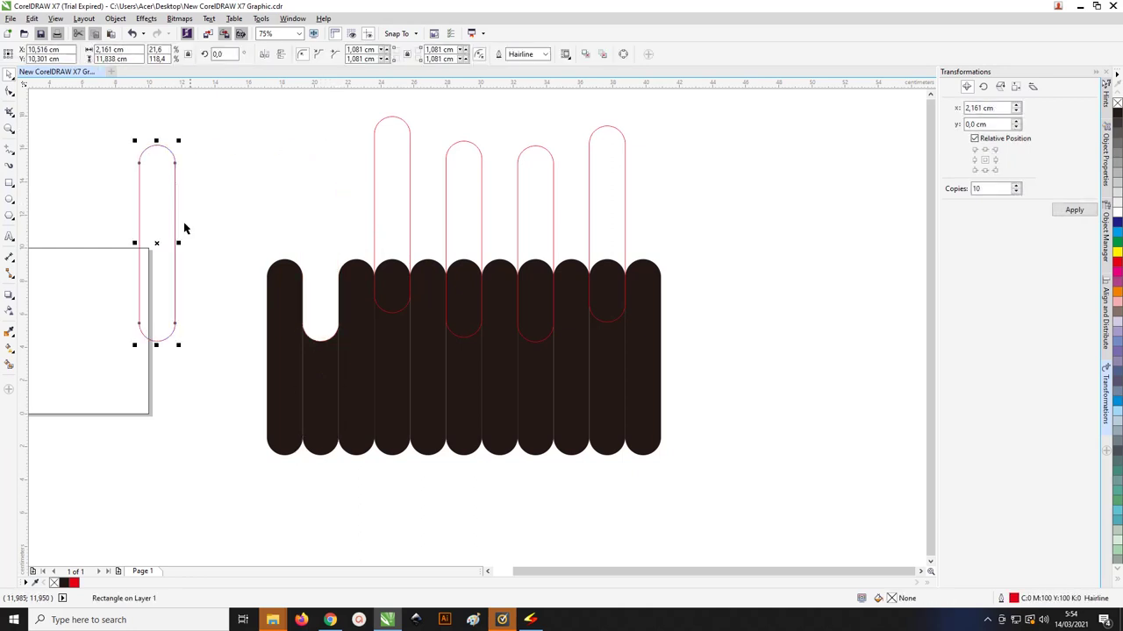
left_click(283, 304)
key("ctrl+z")
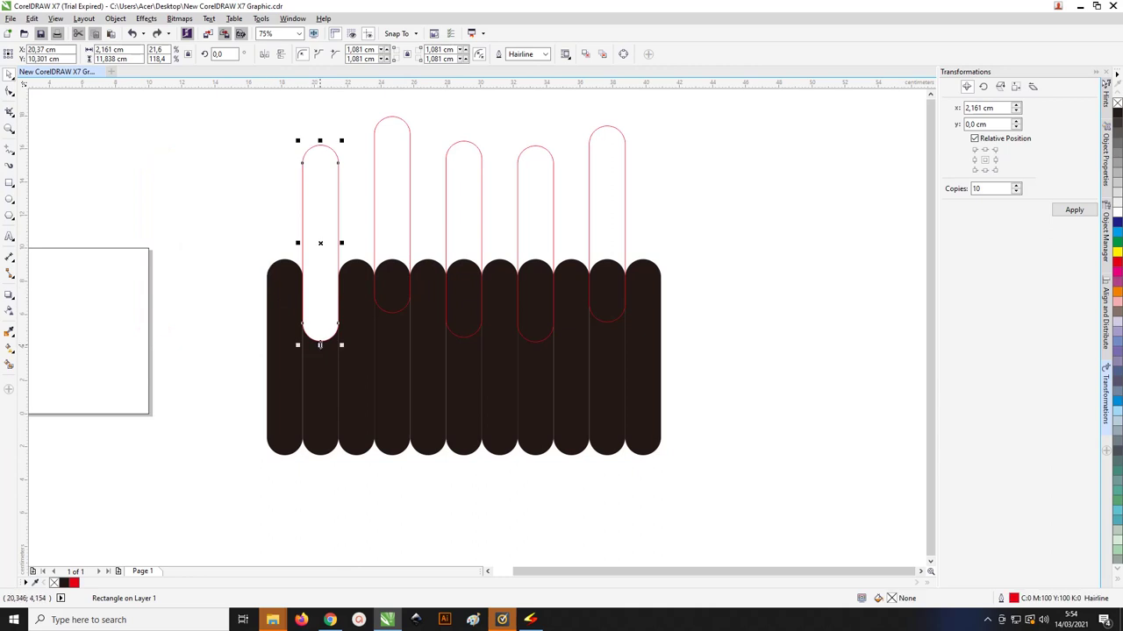
Step: Shorten the first red outlined bar from its lower end to clear the notch, and trim the second black bar with the first
left_click_drag(320, 345, 320, 254)
left_click(283, 340)
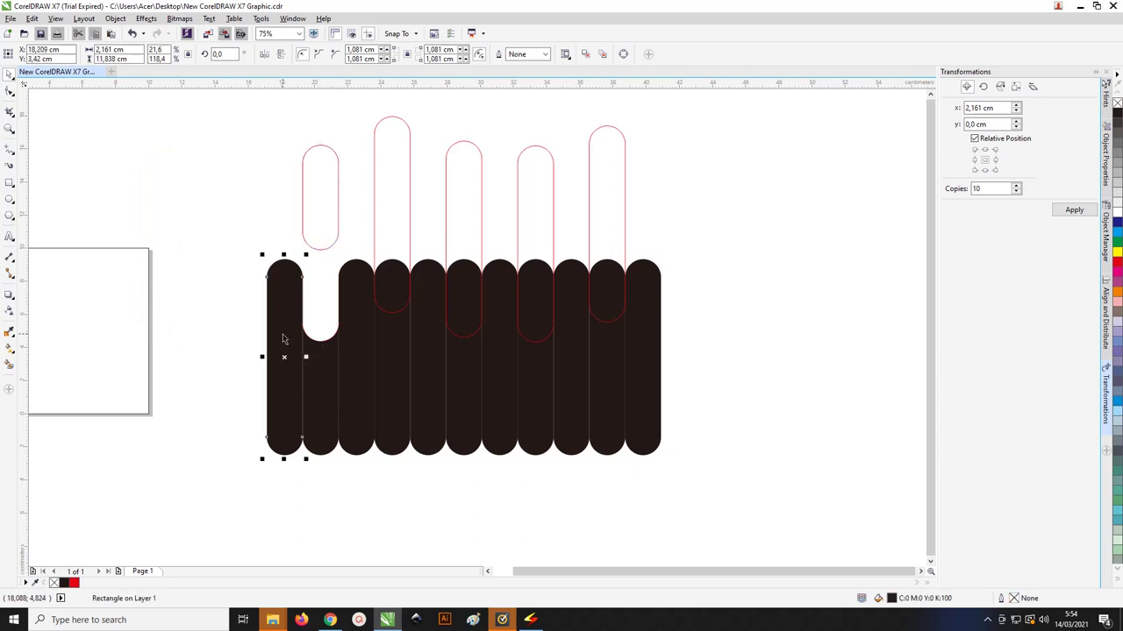
left_click(307, 364, "shift")
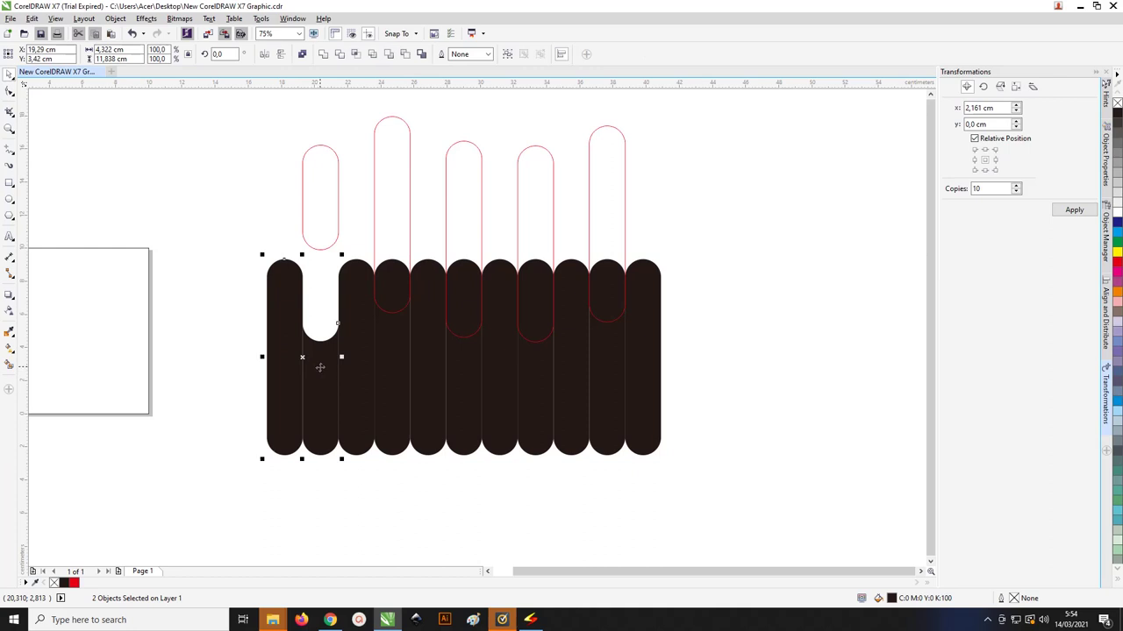
left_click(343, 55)
key("Escape")
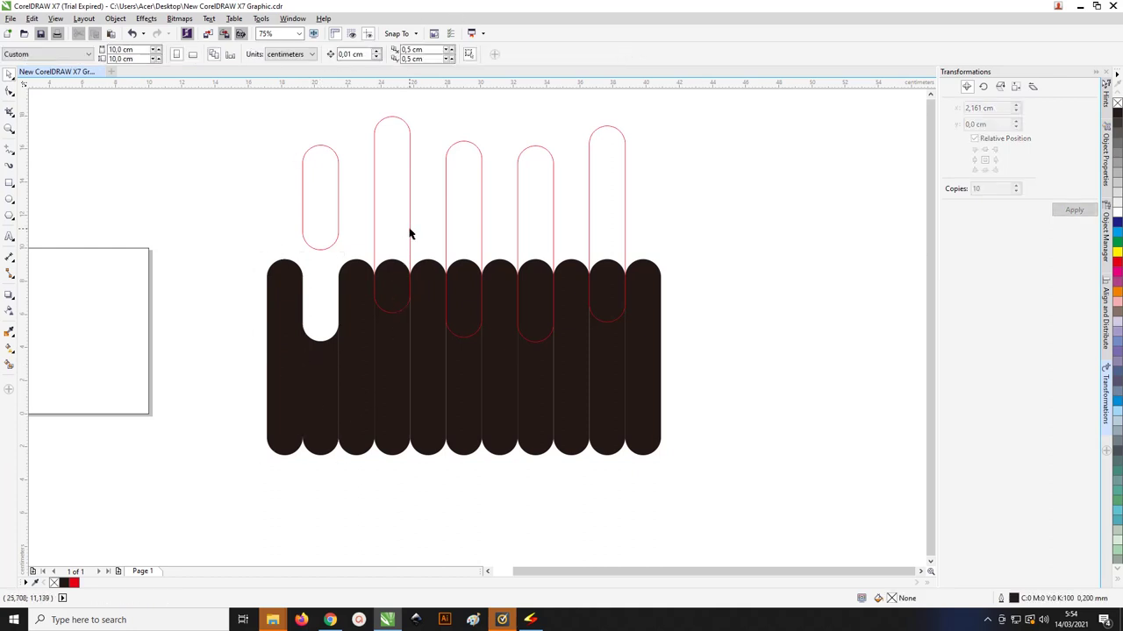
Step: Trim the fourth and sixth black bars with the second and third red outlined bars overlapping them
left_click(410, 233)
left_click(393, 359, "shift")
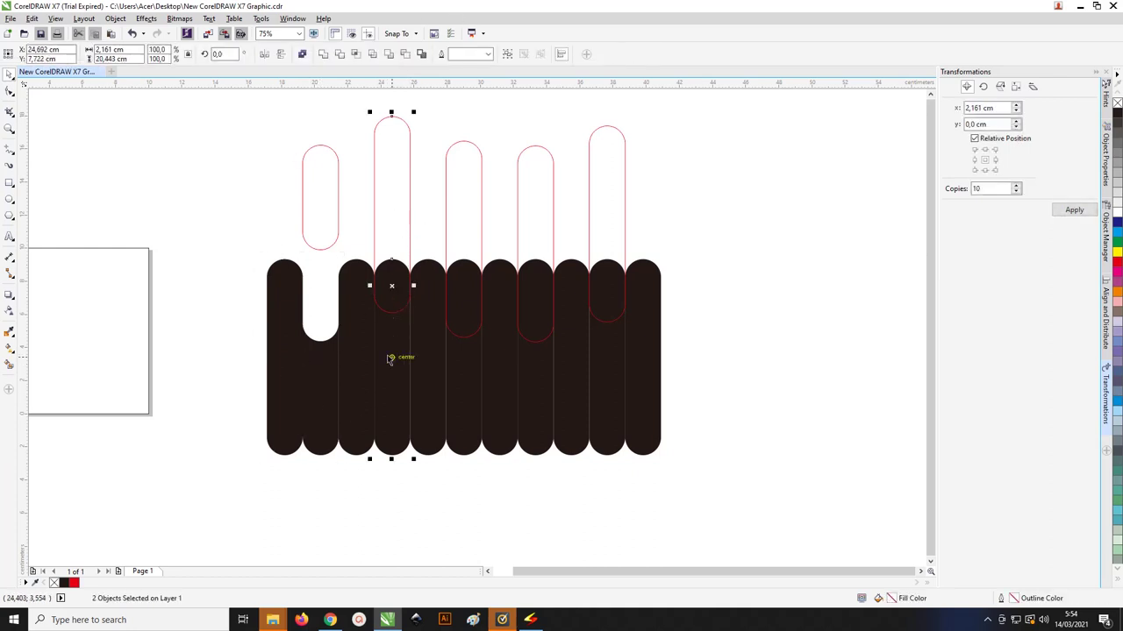
left_click(339, 54)
left_click(480, 162)
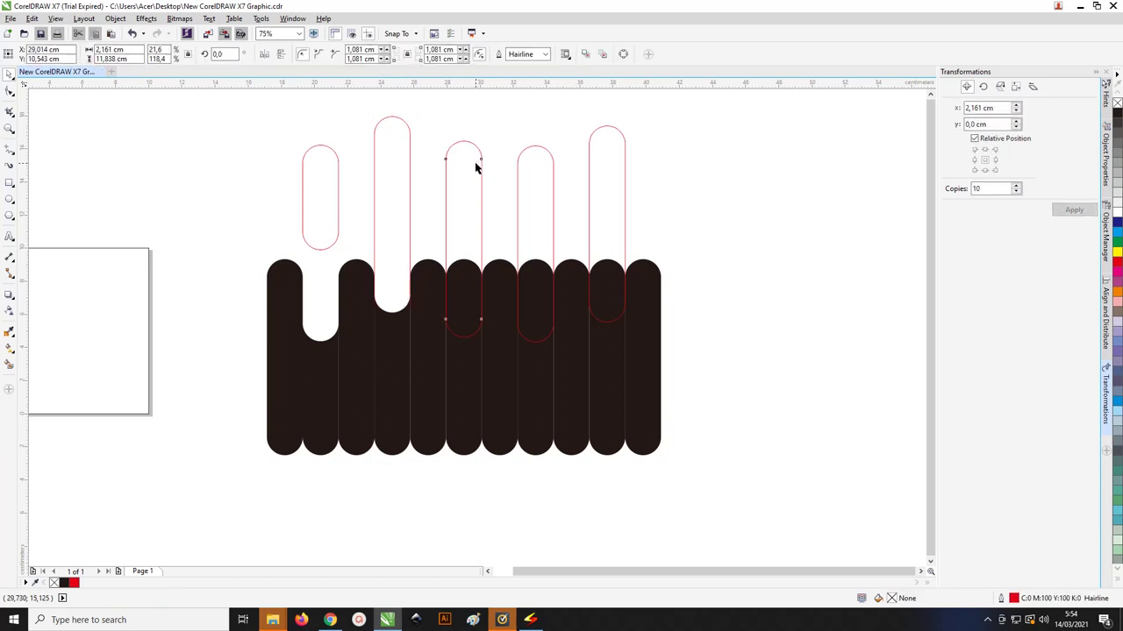
left_click(477, 406, "shift")
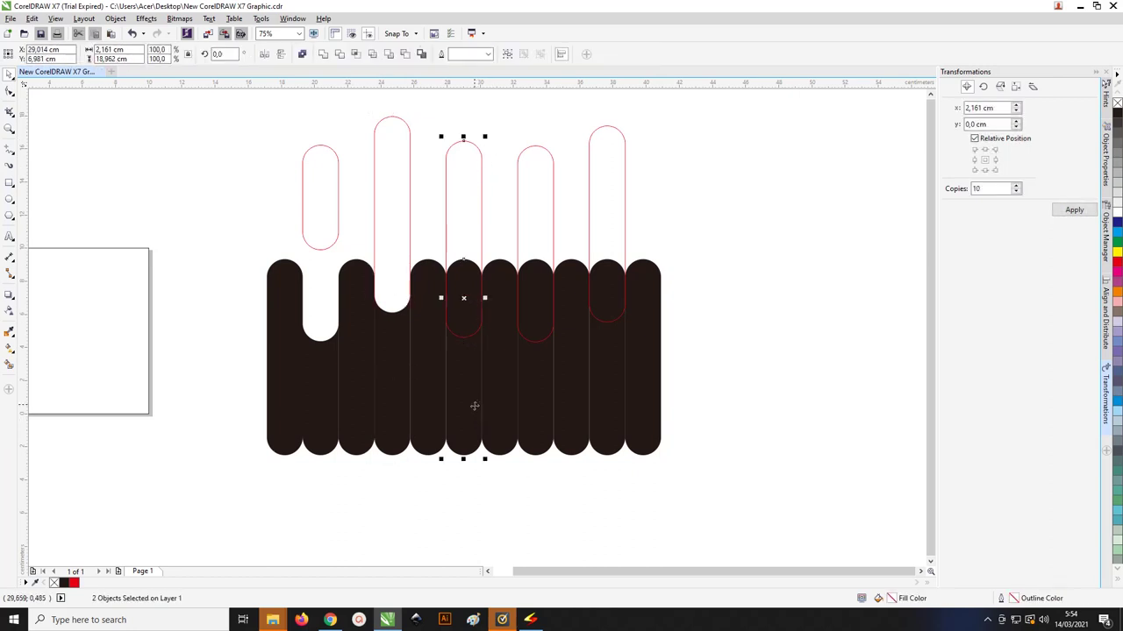
left_click(350, 56)
Step: Trim the eighth and tenth black bars with the fourth and fifth red outlined bars overlapping them
left_click(552, 183)
left_click(542, 383, "shift")
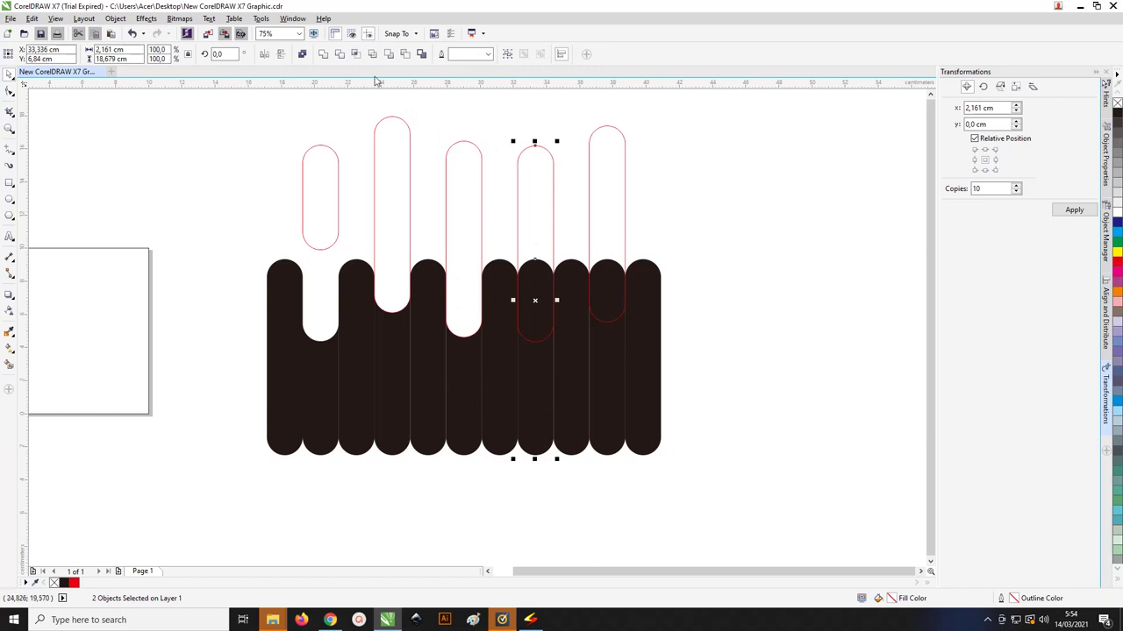
left_click(339, 54)
left_click(623, 209)
left_click(606, 358, "shift")
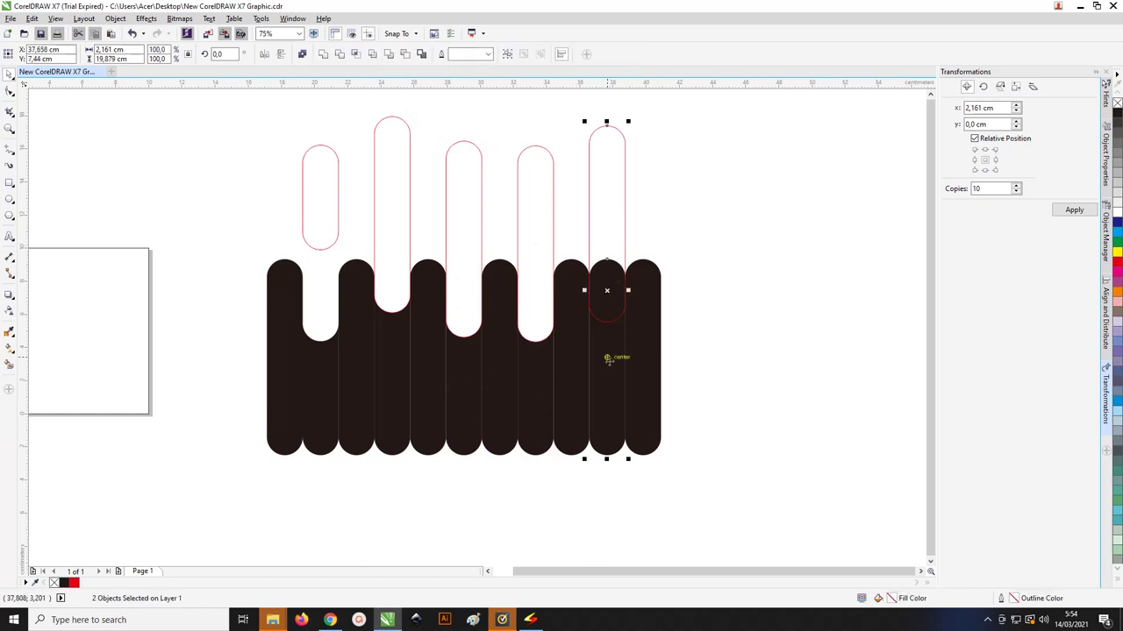
left_click(344, 55)
left_click(675, 208)
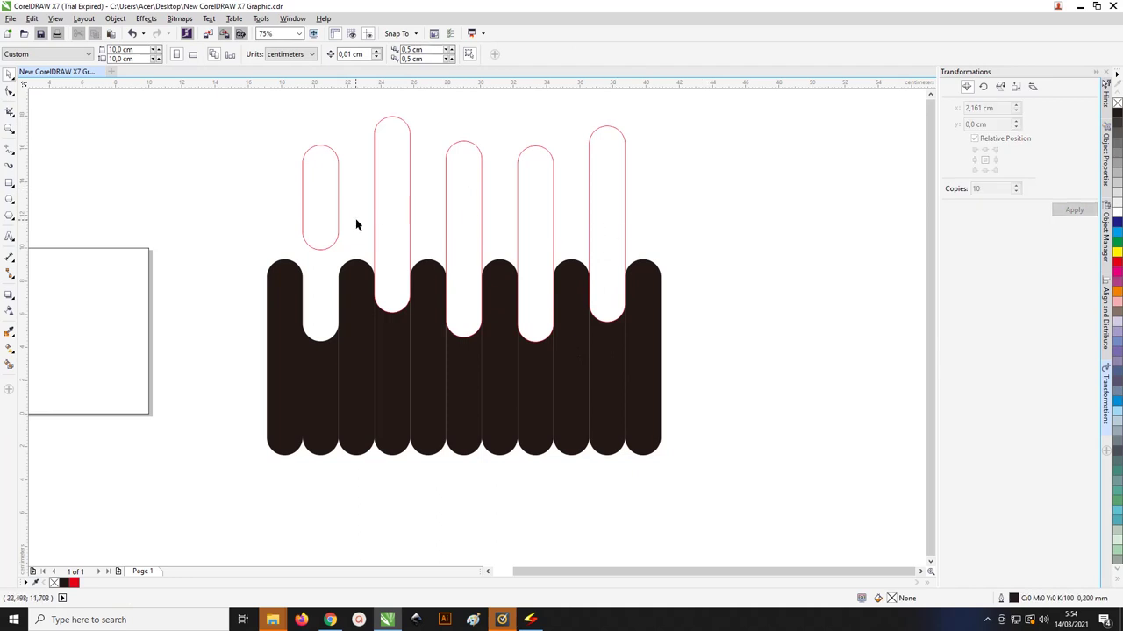
Step: Weld all the black bars into a single shape, leaving the red outlined bars out
left_click_drag(759, 394, 413, 404)
left_click_drag(749, 374, 225, 417)
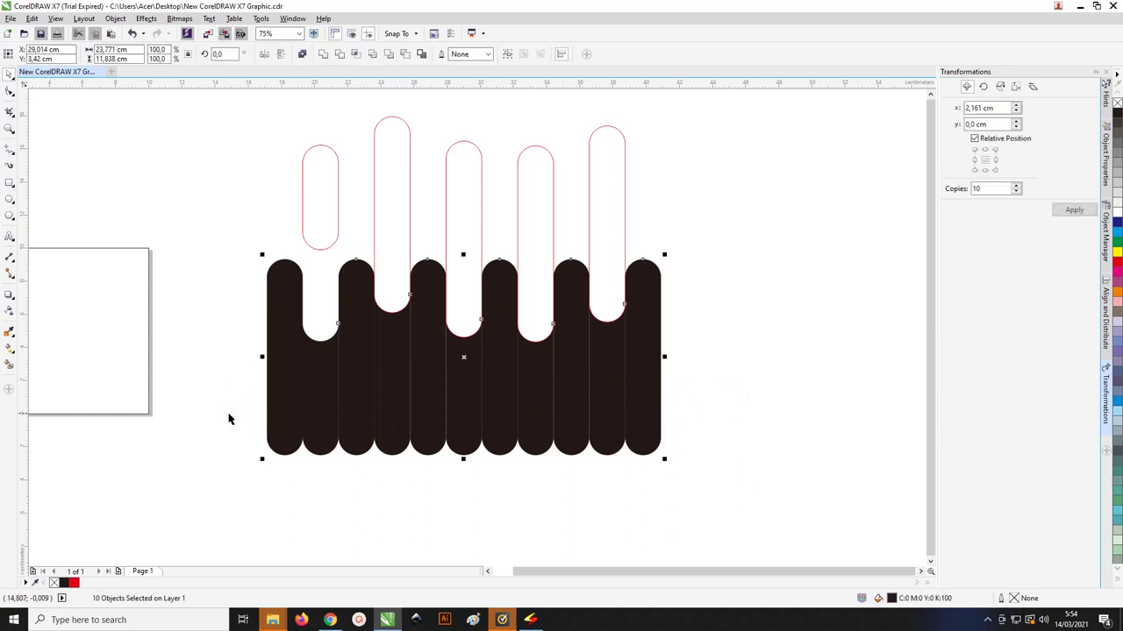
left_click(323, 53)
scroll(706, 238, "down", 1)
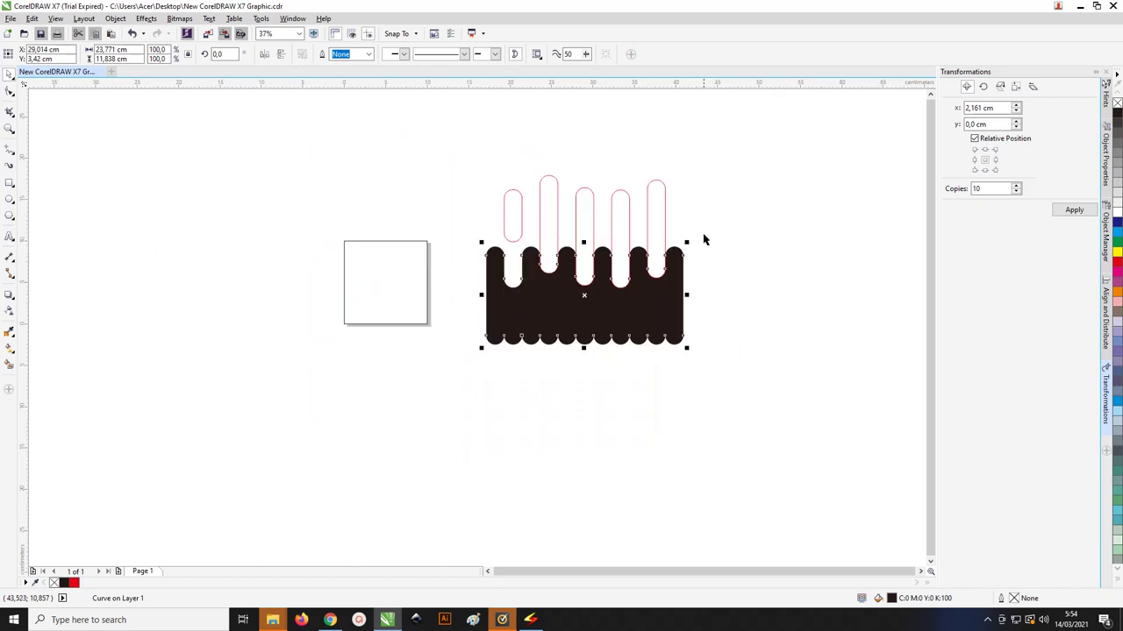
scroll(702, 244, "up", 1)
scroll(707, 234, "down", 1)
left_click(691, 209)
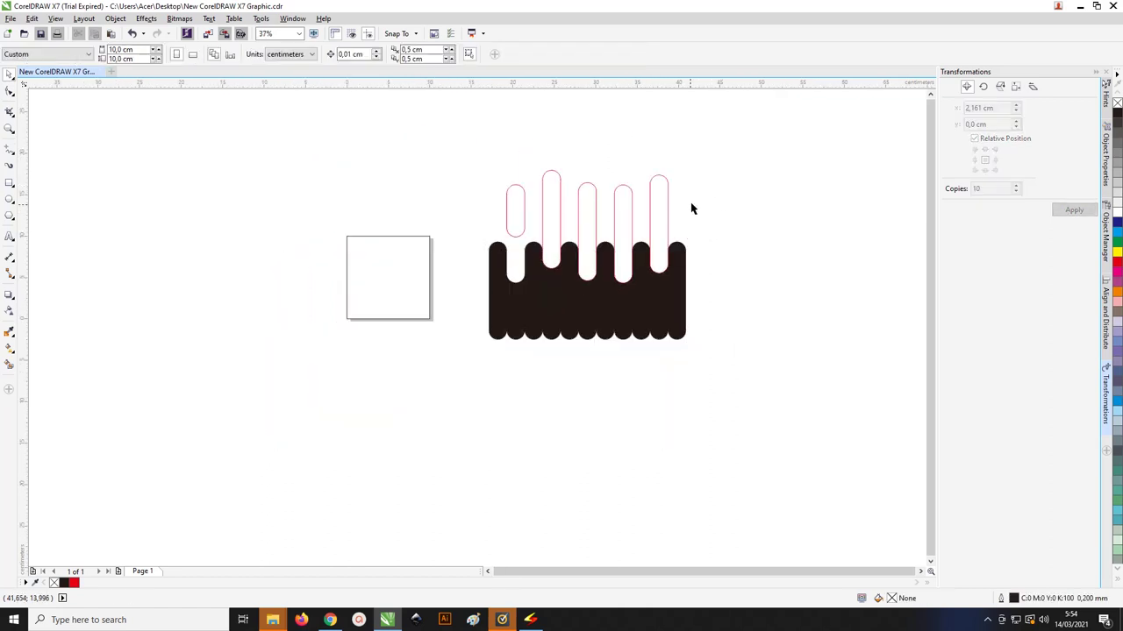
Step: Group the five red outlined bars and align the group to the right edge of the black shape
scroll(693, 187, "up", 1)
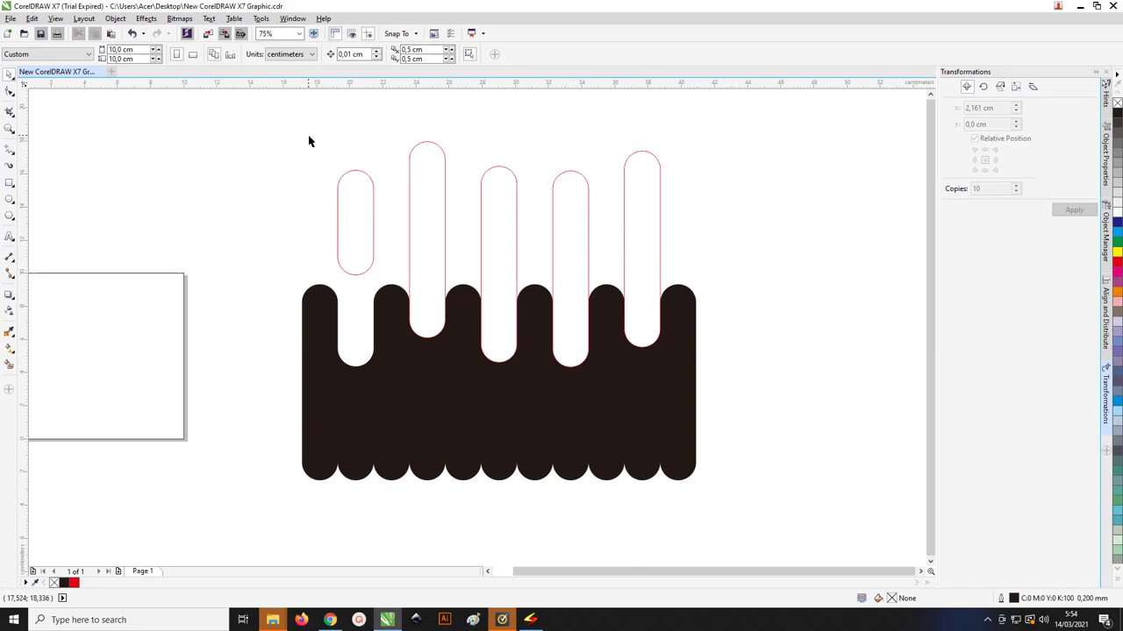
left_click_drag(298, 142, 688, 216)
key("ctrl+g")
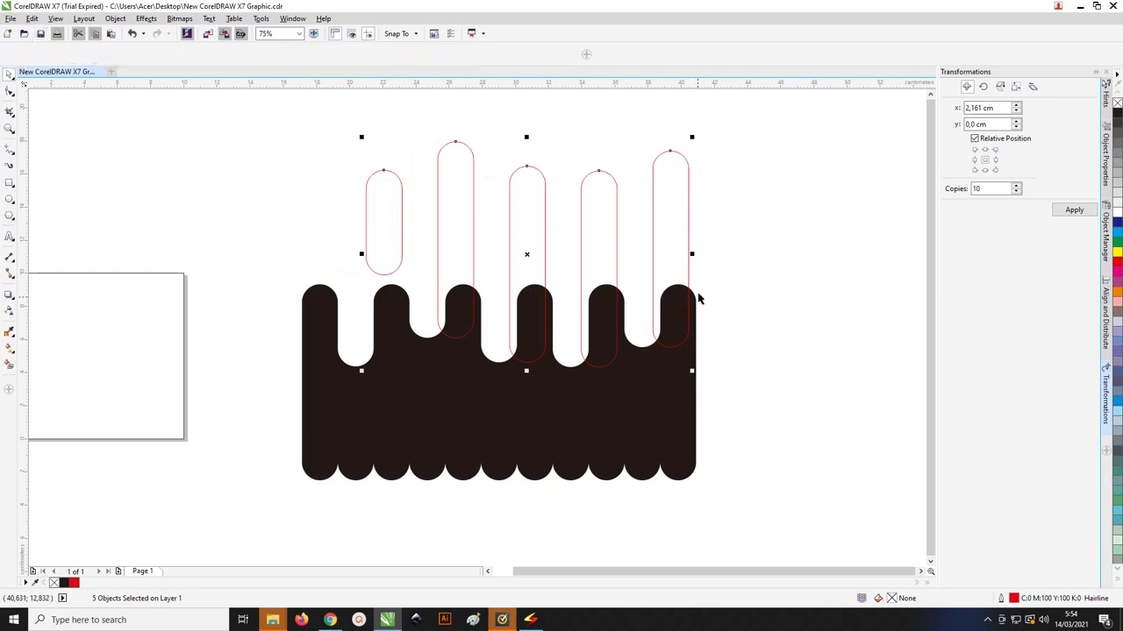
left_click(674, 417, "shift")
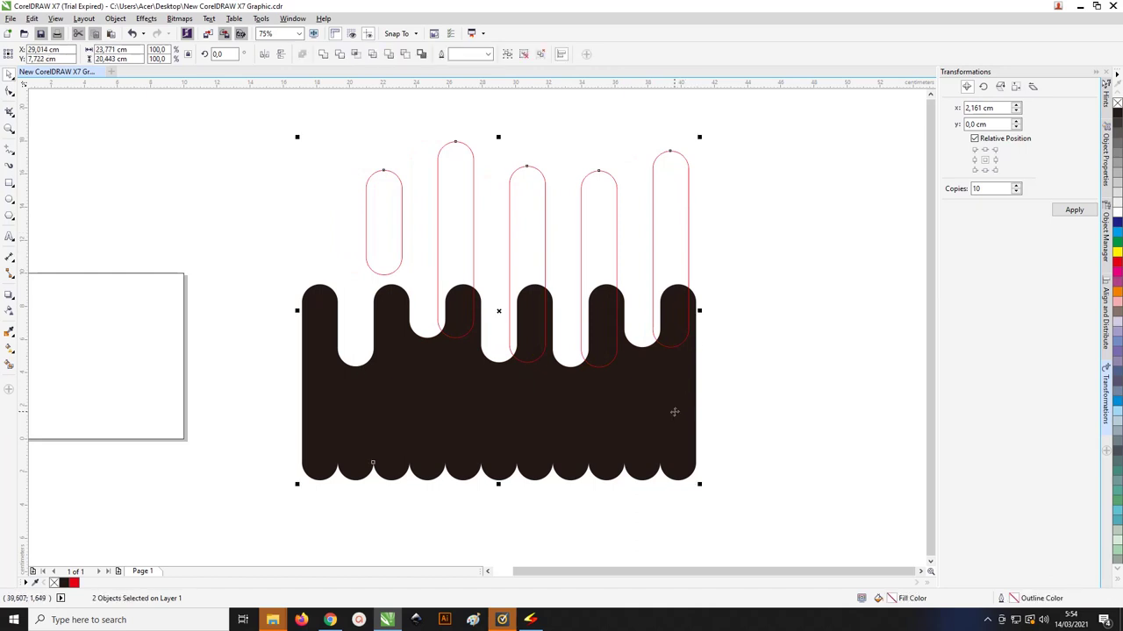
key("r")
left_click(759, 219)
scroll(504, 233, "right", 1)
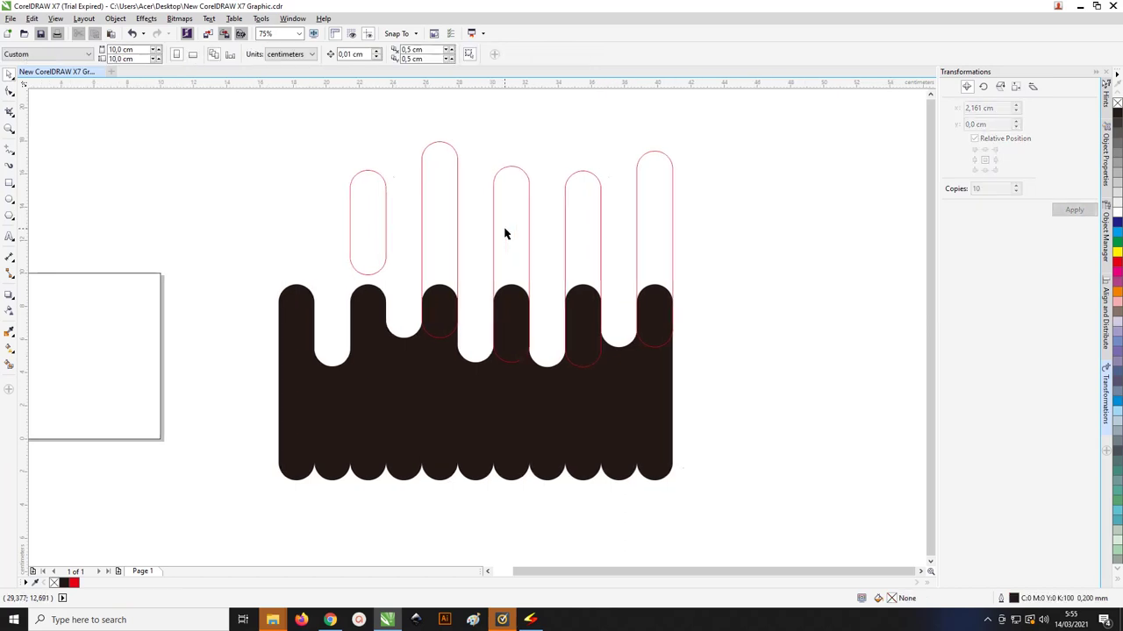
Step: Ungroup all the red outlined bars so each can be edited separately
scroll(504, 233, "down", 2)
left_click_drag(676, 393, 359, 132)
left_click(564, 234)
scroll(501, 252, "up", 2)
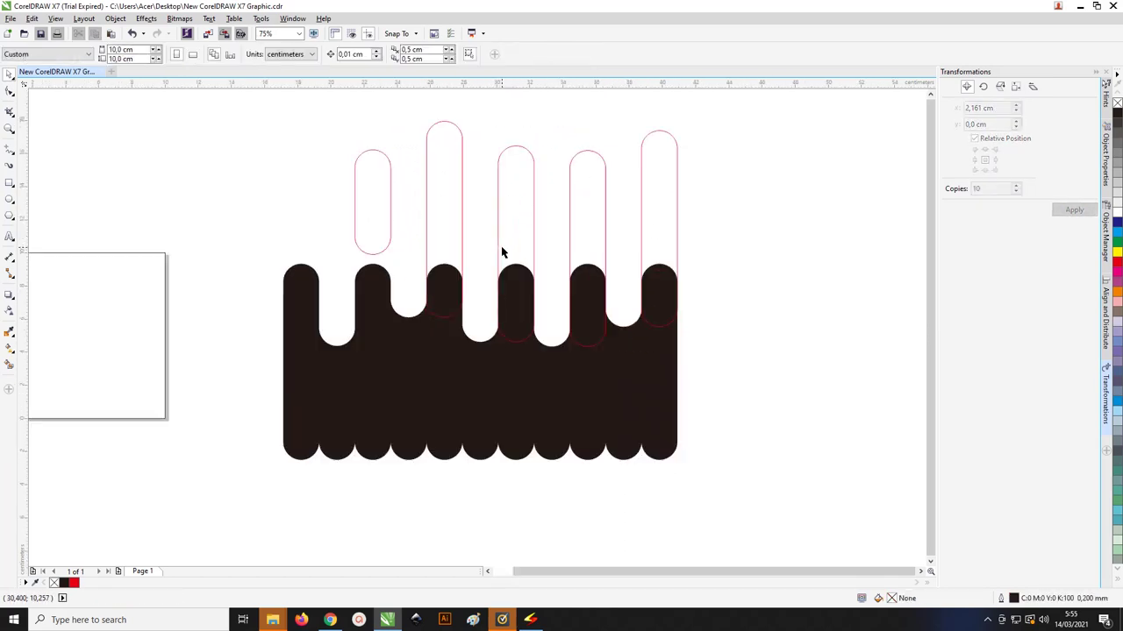
left_click(460, 184)
right_click(512, 176)
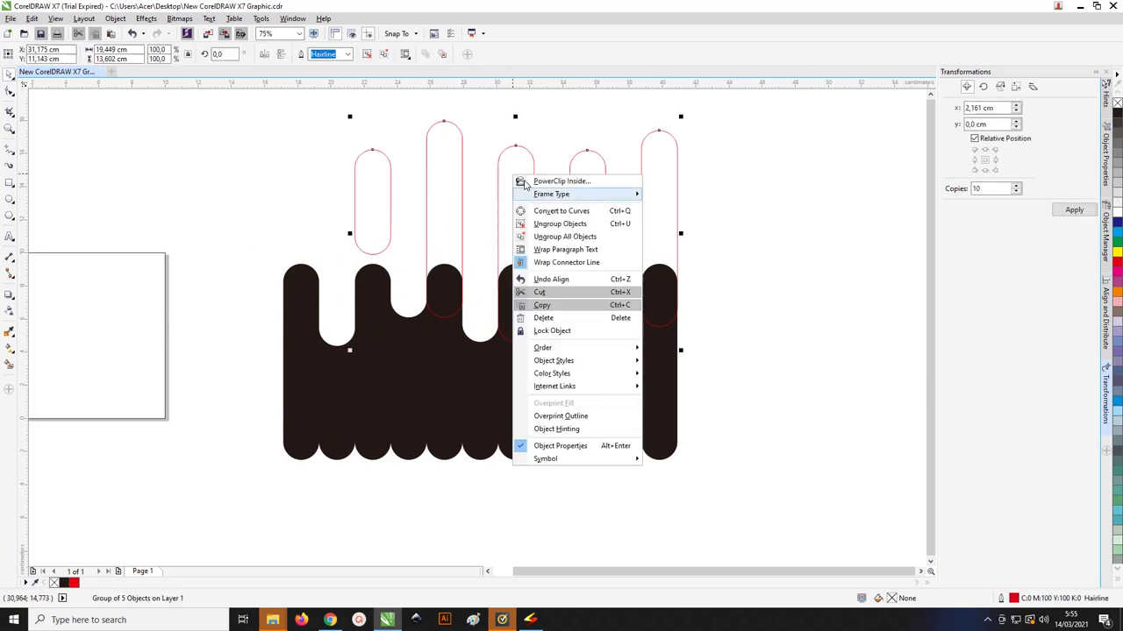
left_click(581, 238)
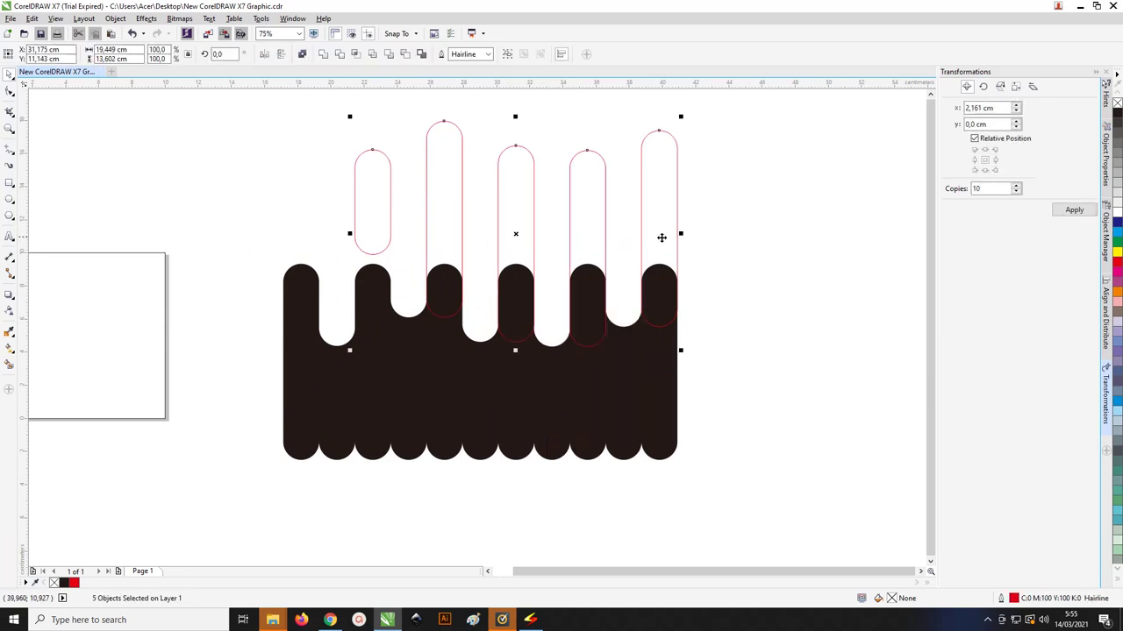
left_click(521, 203)
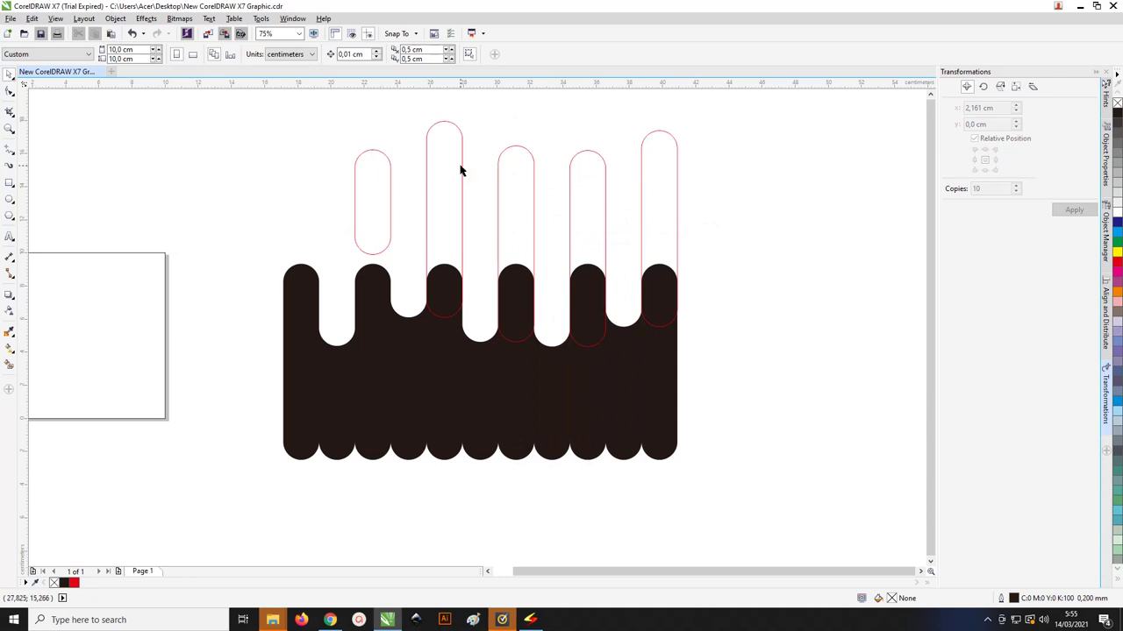
Step: Shorten the second to fifth red outlined bars together from their lower ends until they clear the black shape
left_click(459, 169)
left_click(523, 175, "shift")
left_click(604, 186, "shift")
left_click(642, 186, "shift")
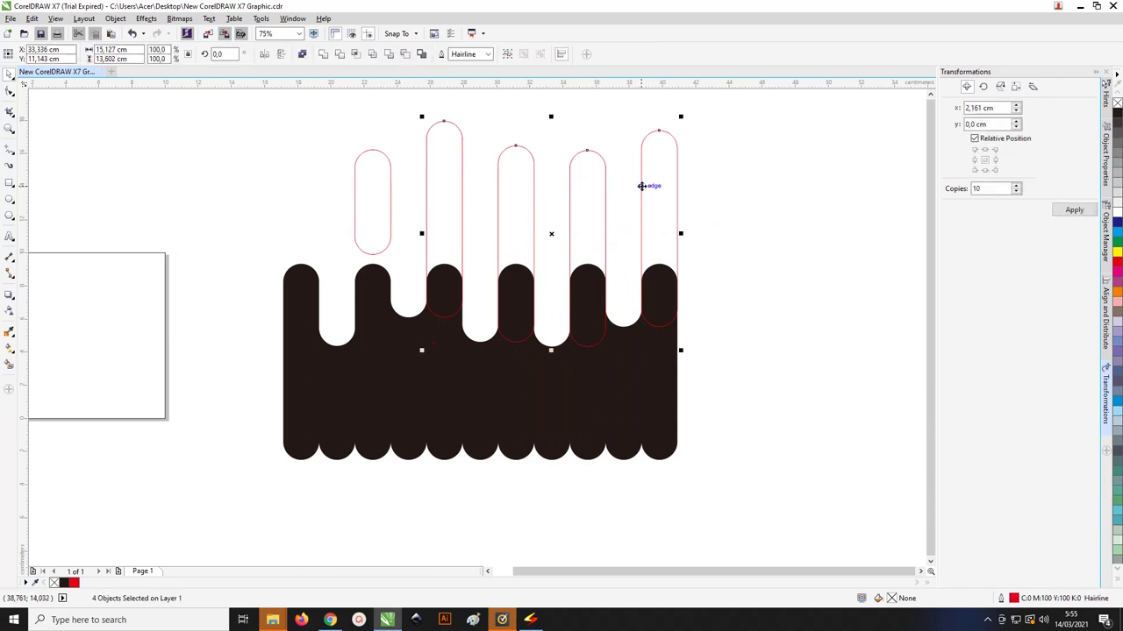
left_click_drag(550, 351, 547, 262)
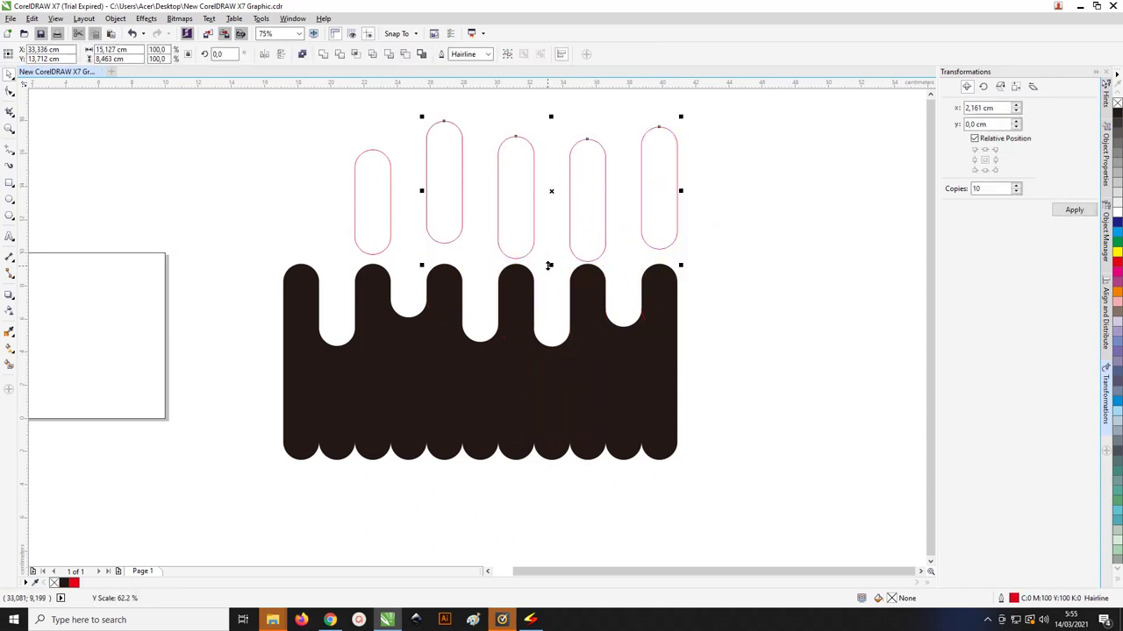
Step: Shorten the same four red outlines from their upper ends to about 2.7 cm overall selection height, just above the black bars
left_click_drag(551, 116, 602, 208)
scroll(526, 238, "up", 2)
key("ctrl+z")
key("ctrl+z")
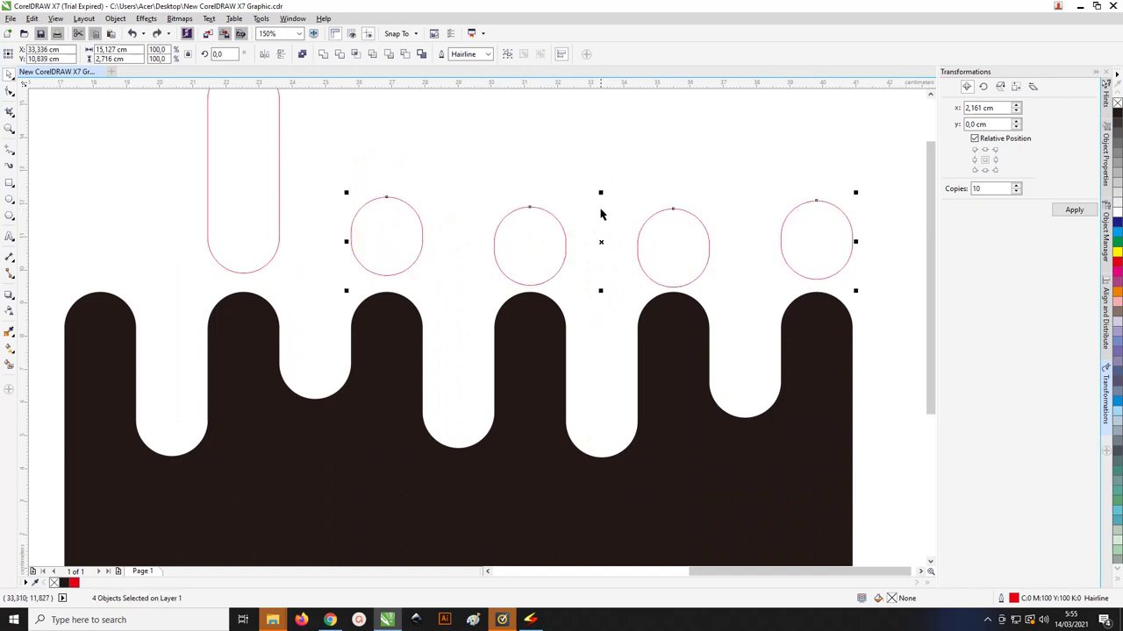
left_click(445, 156)
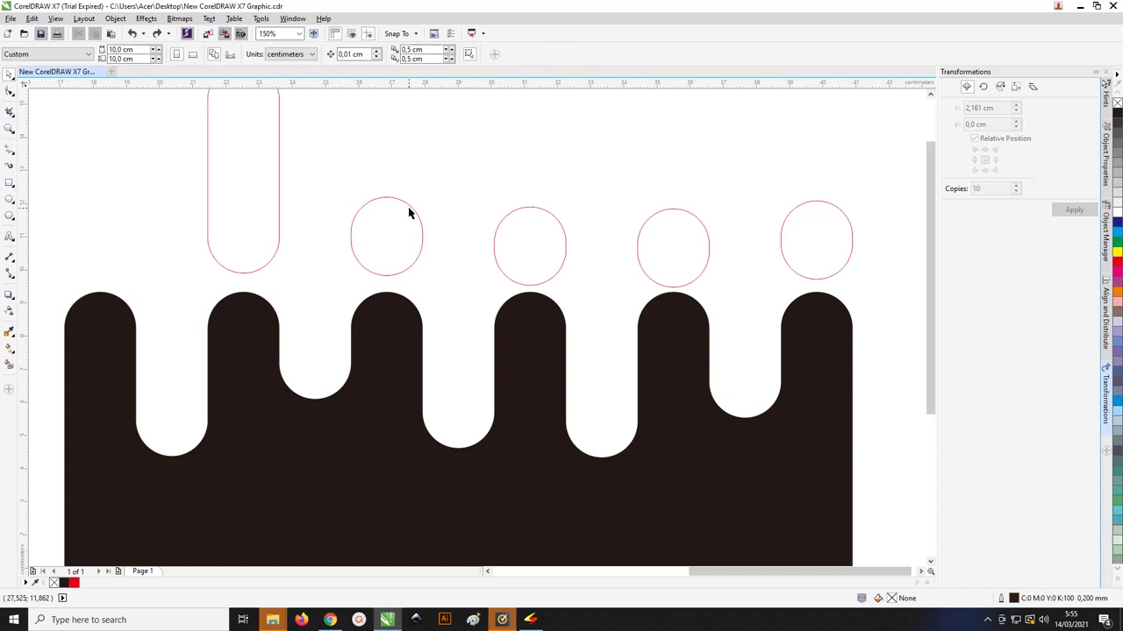
Step: Reduce the second red outline's height to about 2.13 cm so it forms a near-perfect circle
left_click(411, 213)
left_click_drag(387, 192, 383, 201)
scroll(393, 241, "left", 1)
scroll(432, 238, "up", 2)
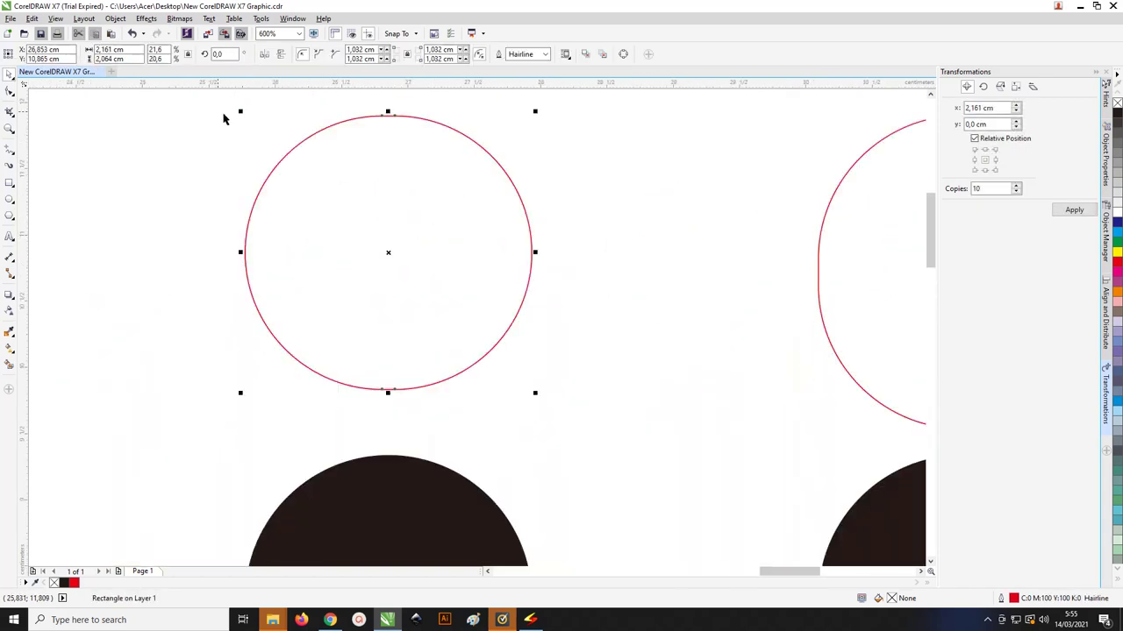
left_click(9, 91)
mouse_move(395, 119)
left_mouse_down()
mouse_move(372, 120)
mouse_move(389, 100)
left_mouse_up()
key("space")
scroll(411, 140, "up", 2)
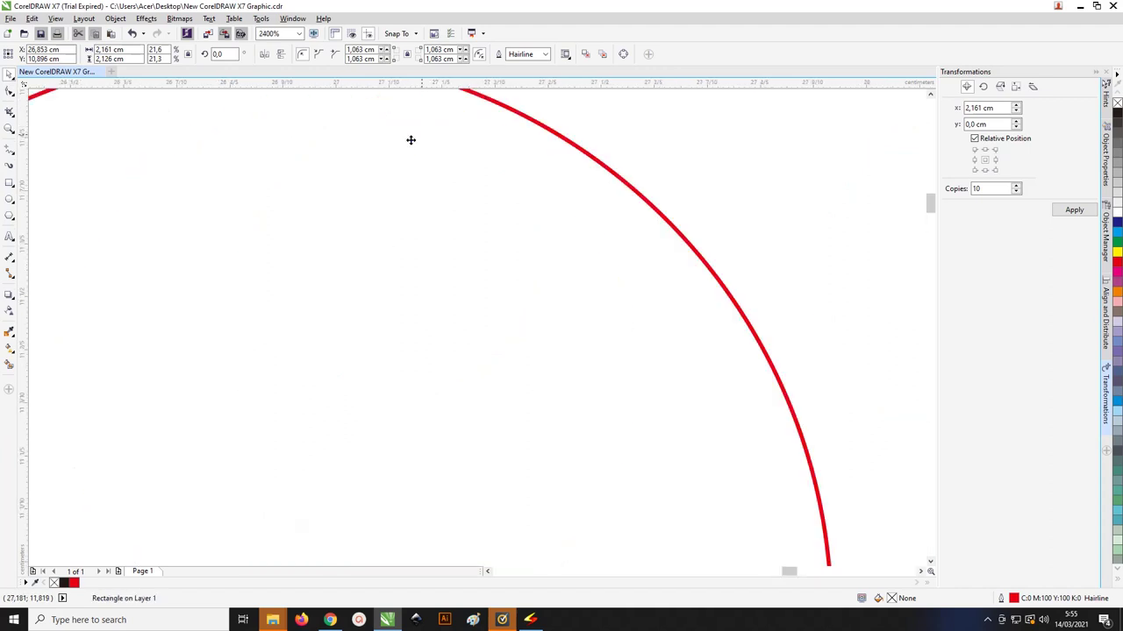
scroll(381, 150, "down", 3)
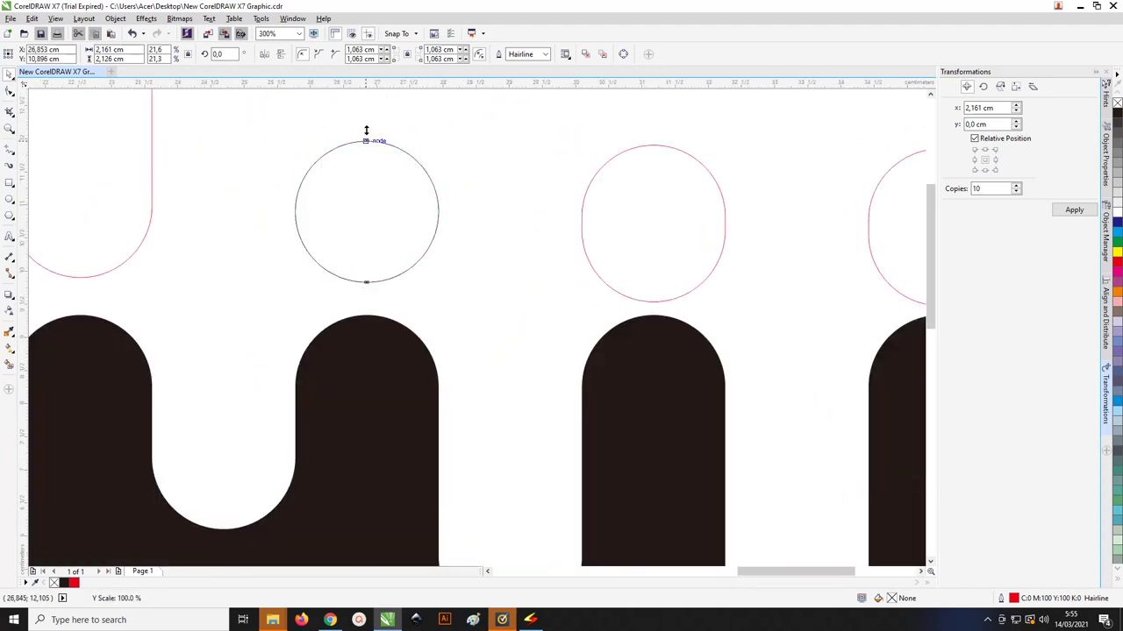
left_click(367, 158)
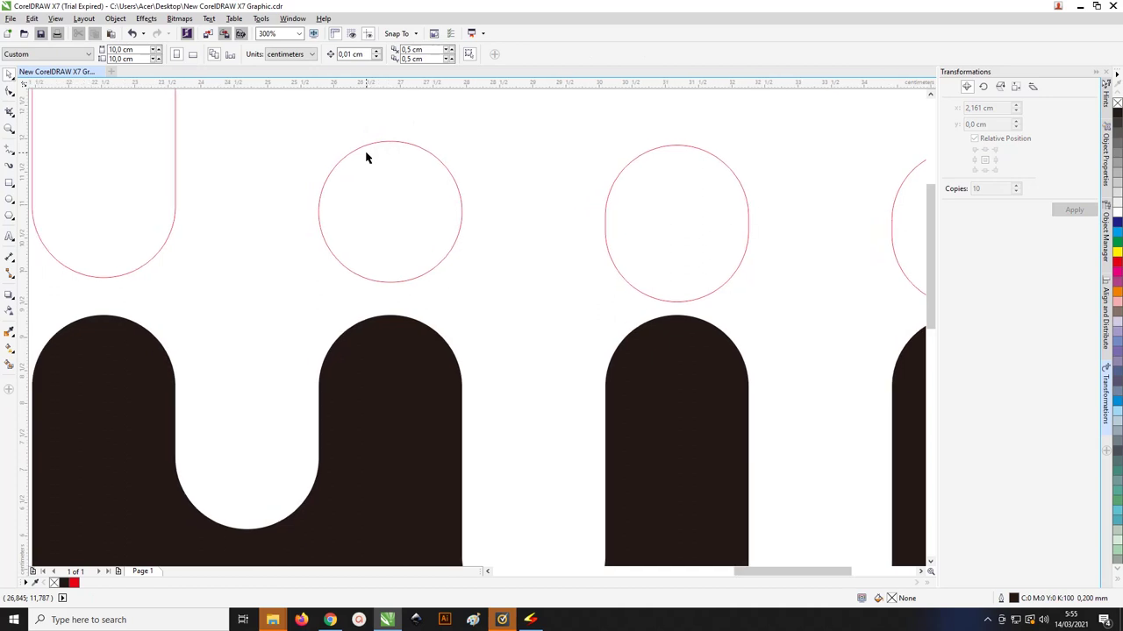
Step: Stretch the third red outline upward into a taller pill and move the fourth slightly higher above its bar
scroll(368, 156, "down", 3)
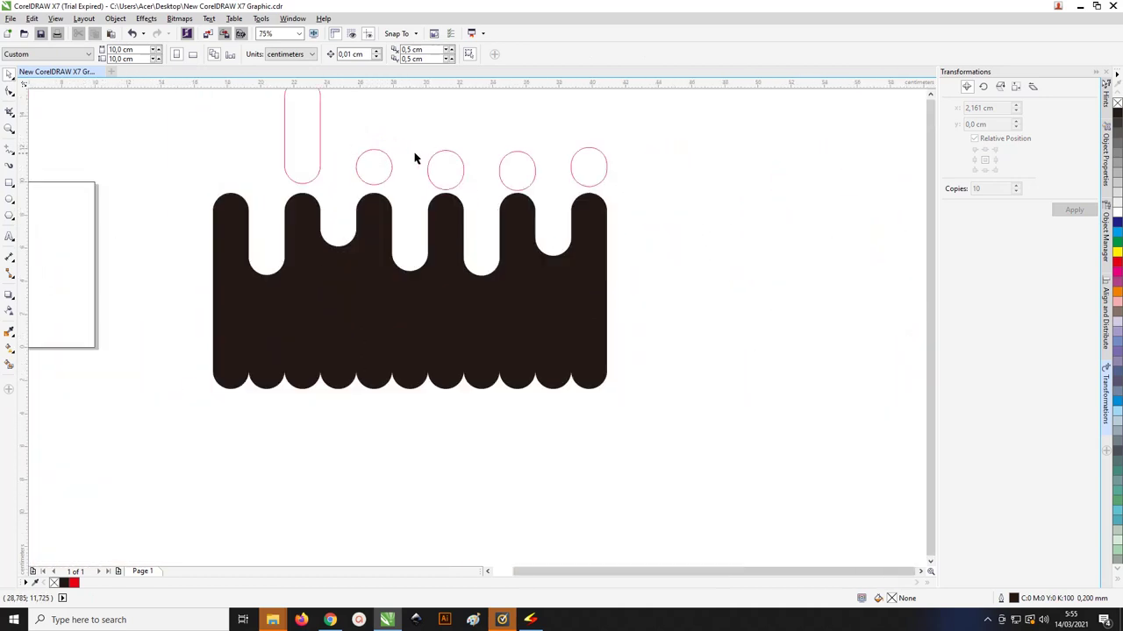
scroll(421, 159, "down", 2)
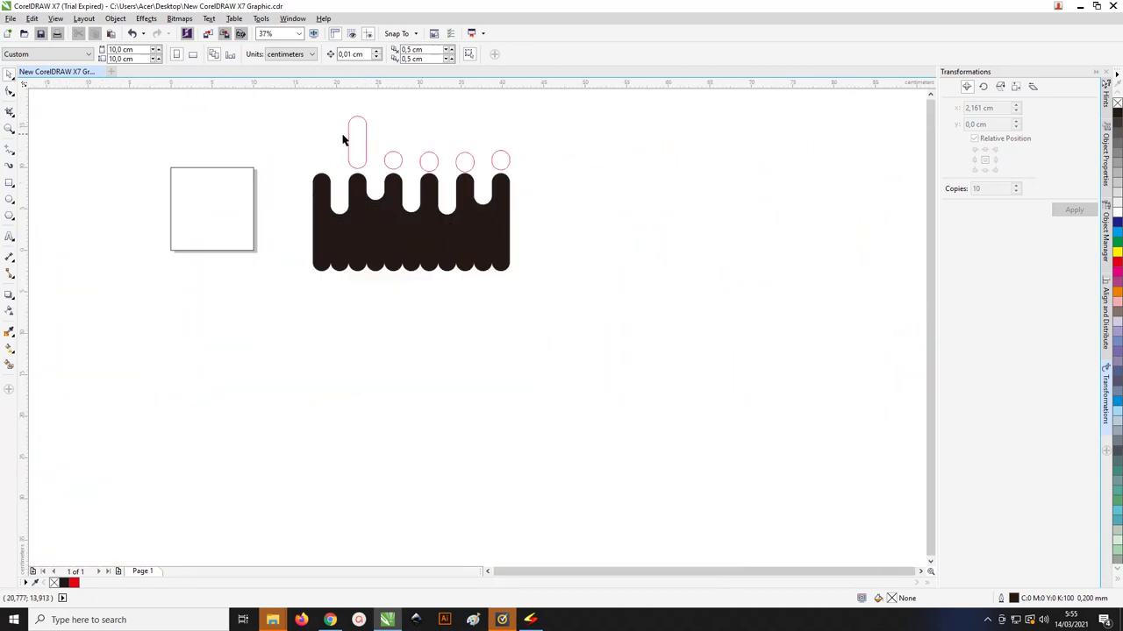
left_click(357, 130)
left_click(429, 154)
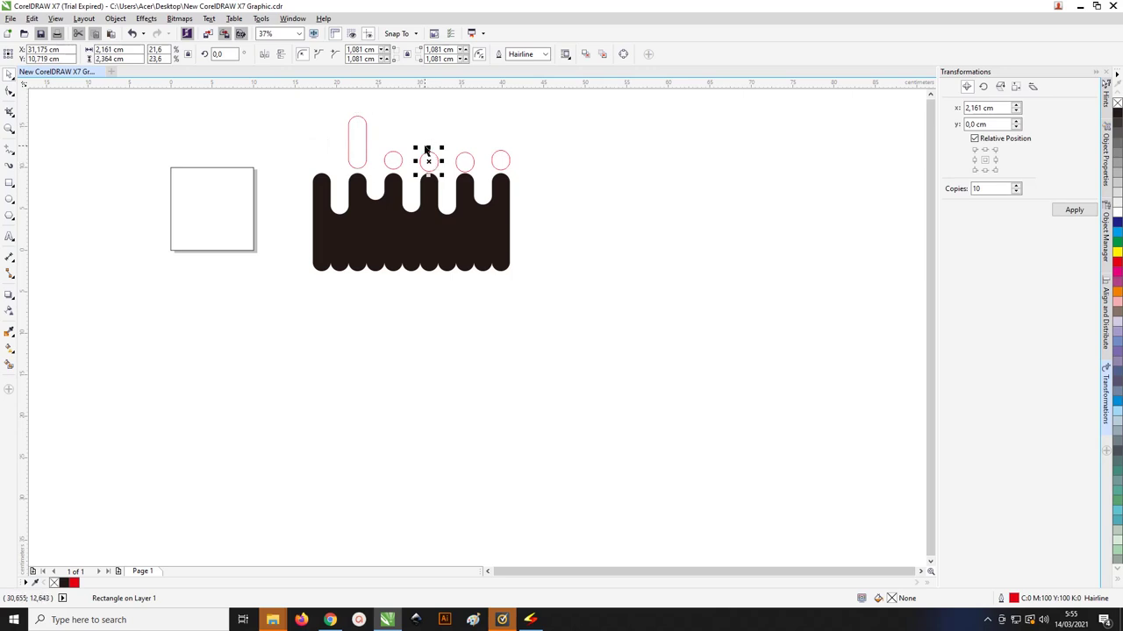
left_click_drag(428, 148, 464, 154)
left_click(465, 162)
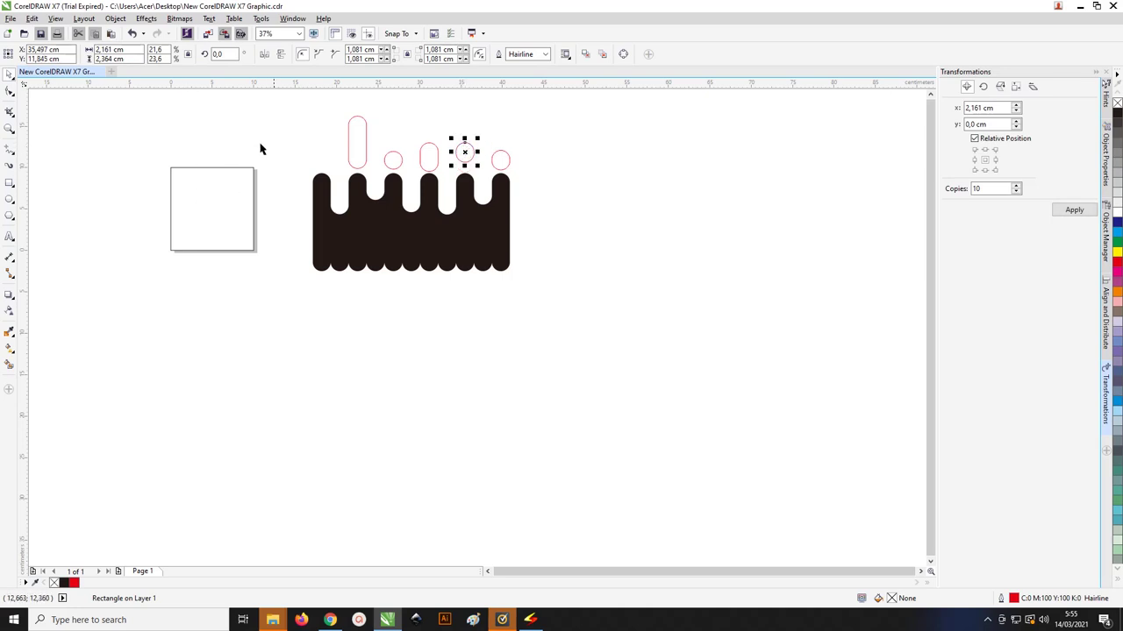
left_click(508, 158)
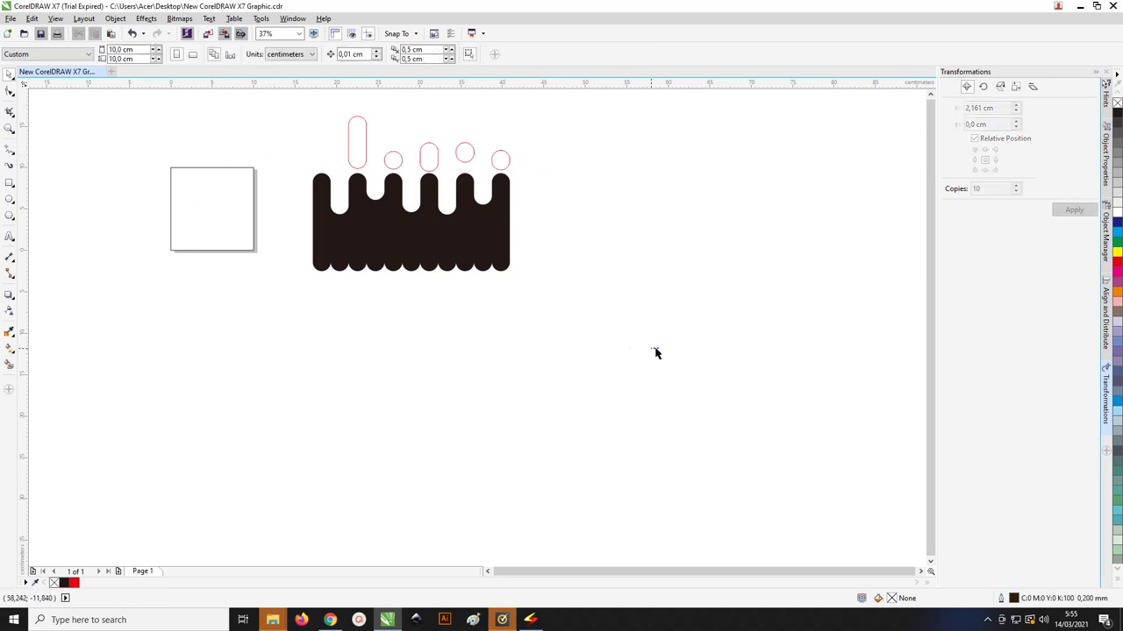
Step: Group the black shape with all five red outlines, shifting them slightly toward the page
left_click_drag(656, 352, 285, 97)
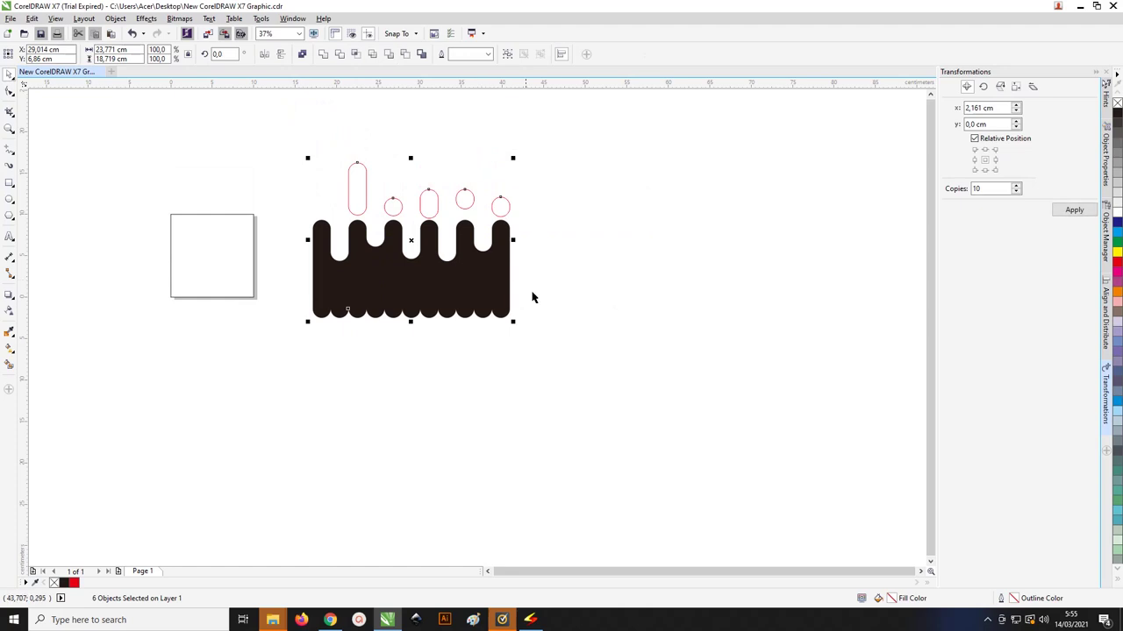
left_click_drag(407, 276, 386, 283)
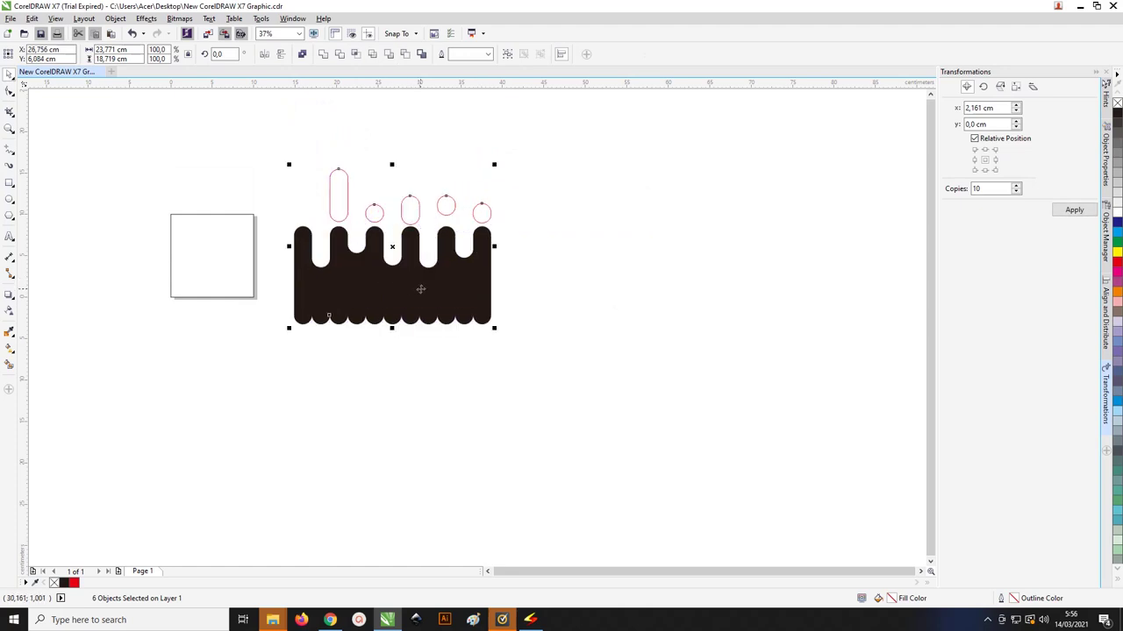
key("ctrl+g")
Step: Rotate the grouped pattern about 40 degrees counterclockwise and place it over the page square
left_click_drag(446, 323, 299, 267)
left_click(340, 312)
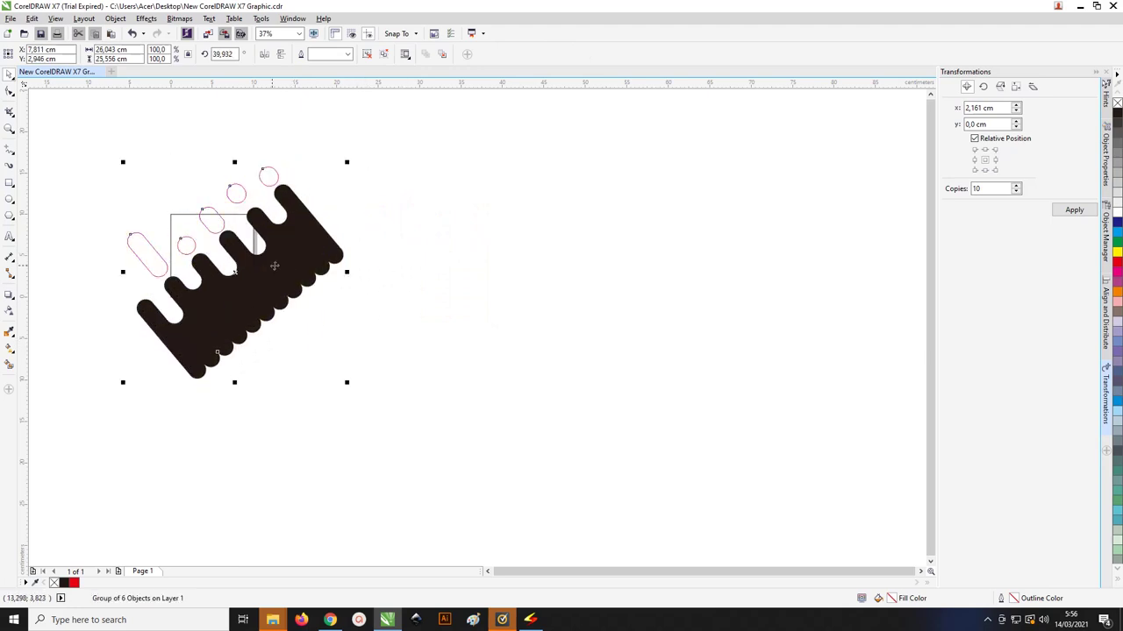
key("z")
left_click_drag(86, 178, 253, 282)
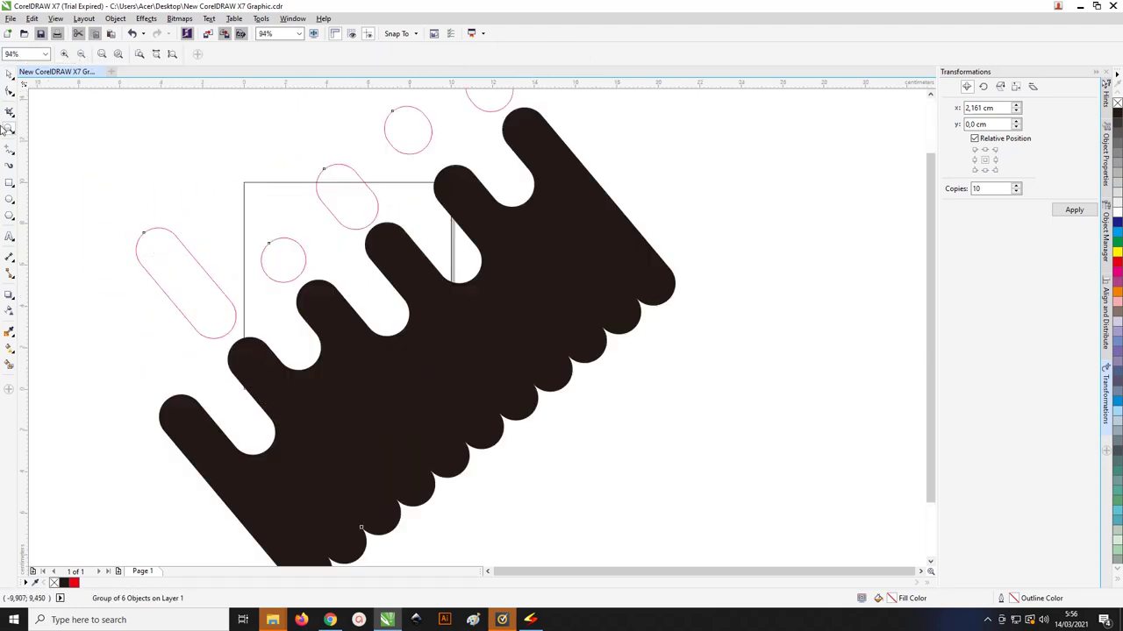
key("space")
scroll(389, 255, "down", 2)
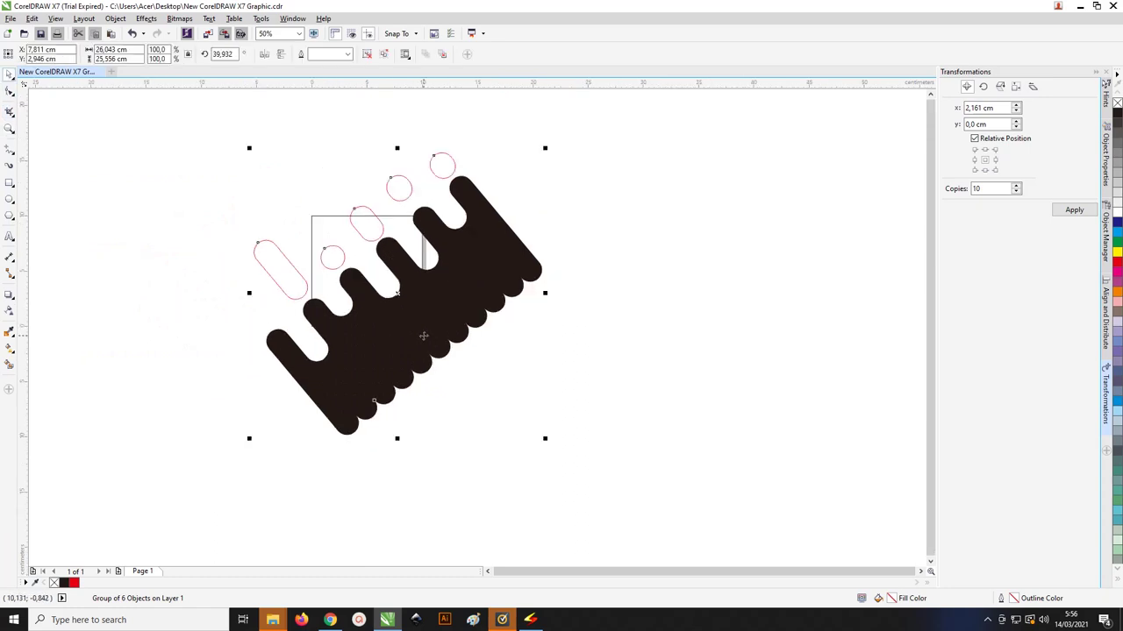
Step: Scale the rotated group to about 87% and reposition it over the page square
left_click(424, 337)
left_click(436, 314)
left_click_drag(546, 439, 455, 355)
left_click_drag(401, 300, 359, 282)
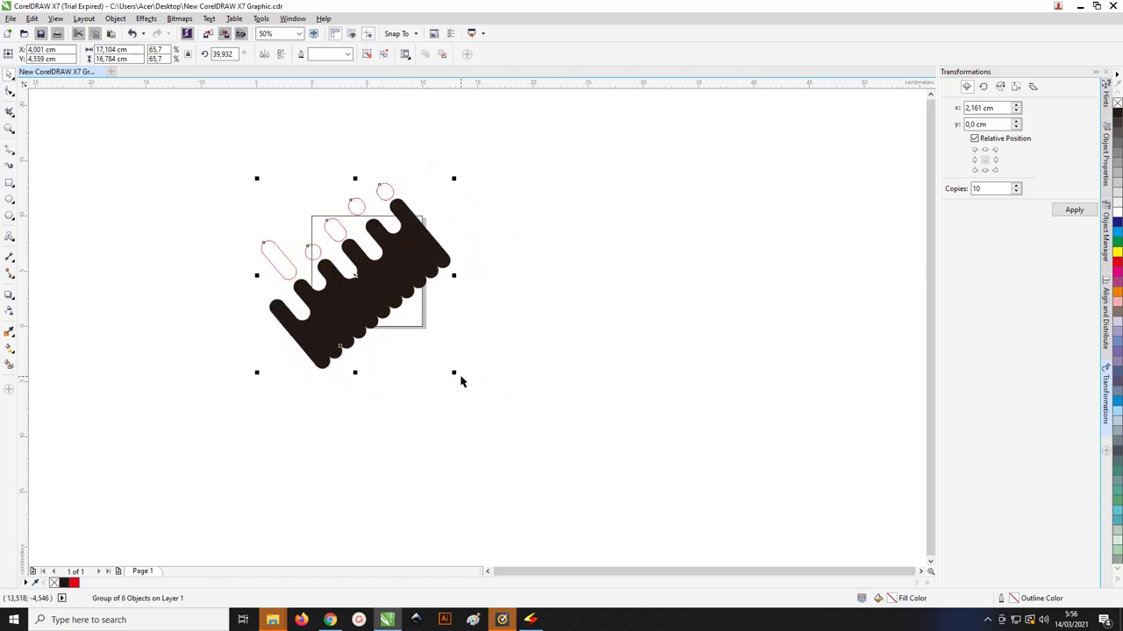
left_click_drag(453, 373, 514, 415)
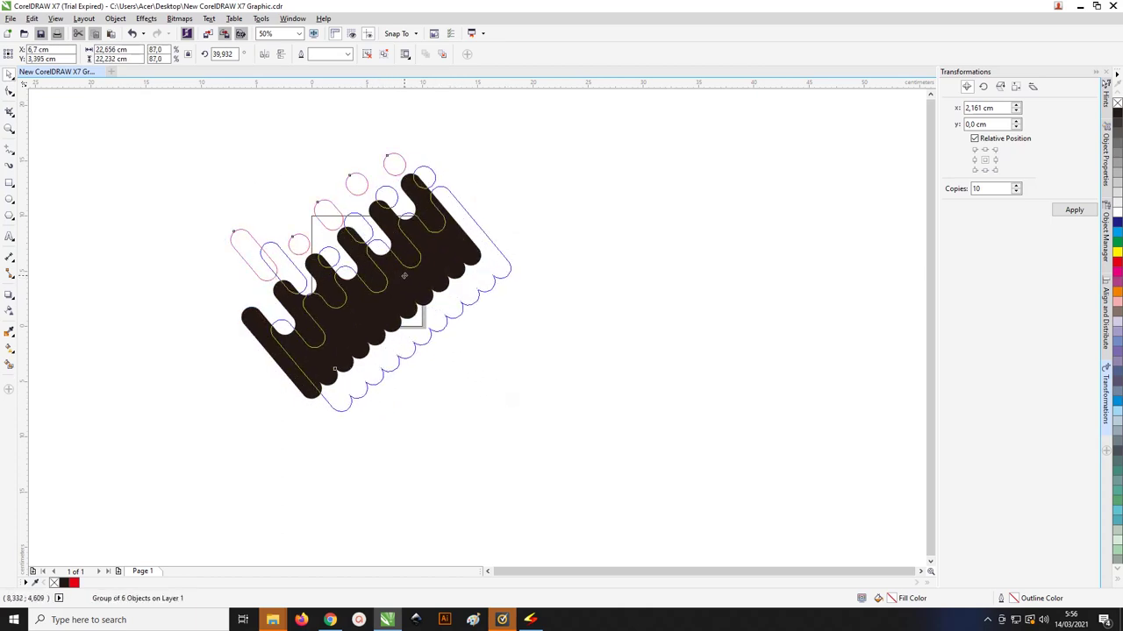
left_click_drag(397, 302, 405, 317)
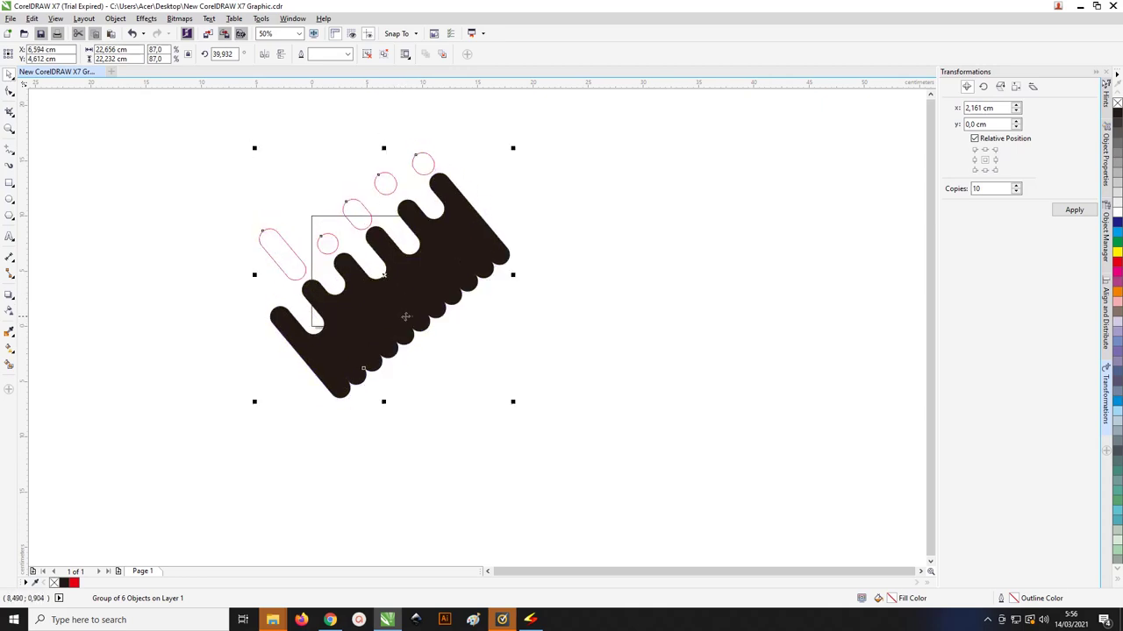
Step: Ungroup the rotated pattern into the black shape and the five red-outlined drops
left_click(643, 308)
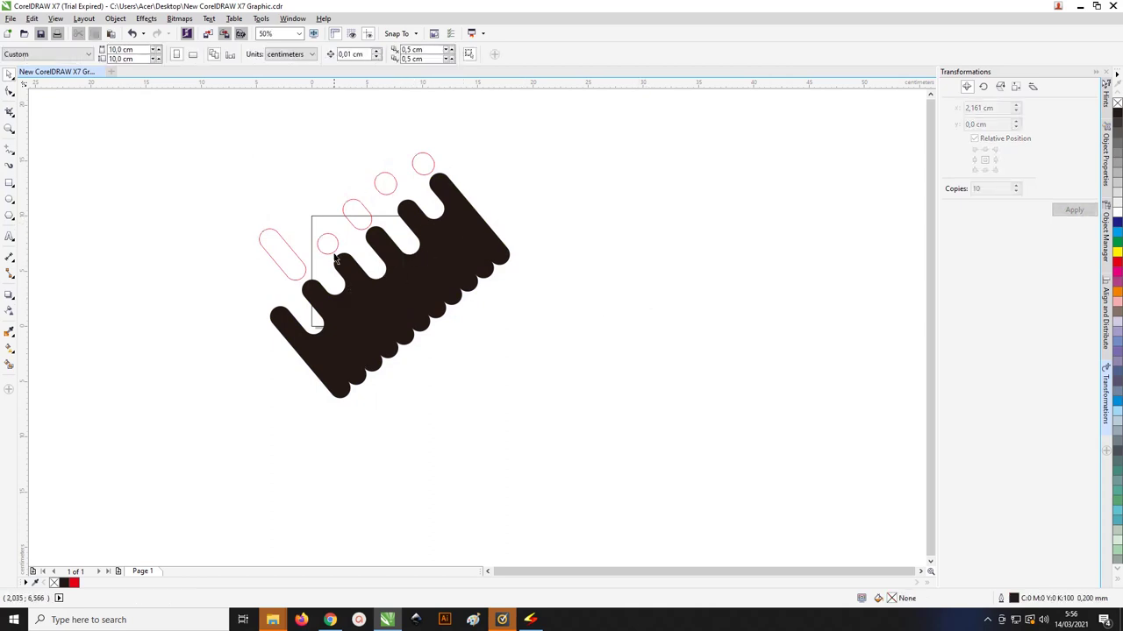
left_click(412, 270)
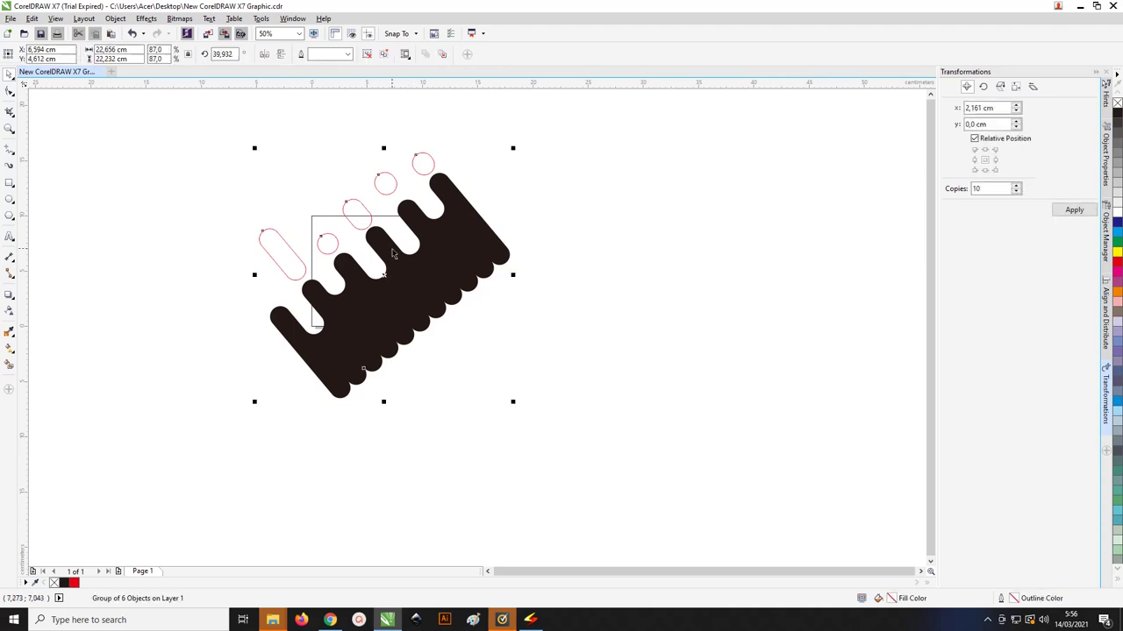
right_click(394, 255)
left_click(540, 290)
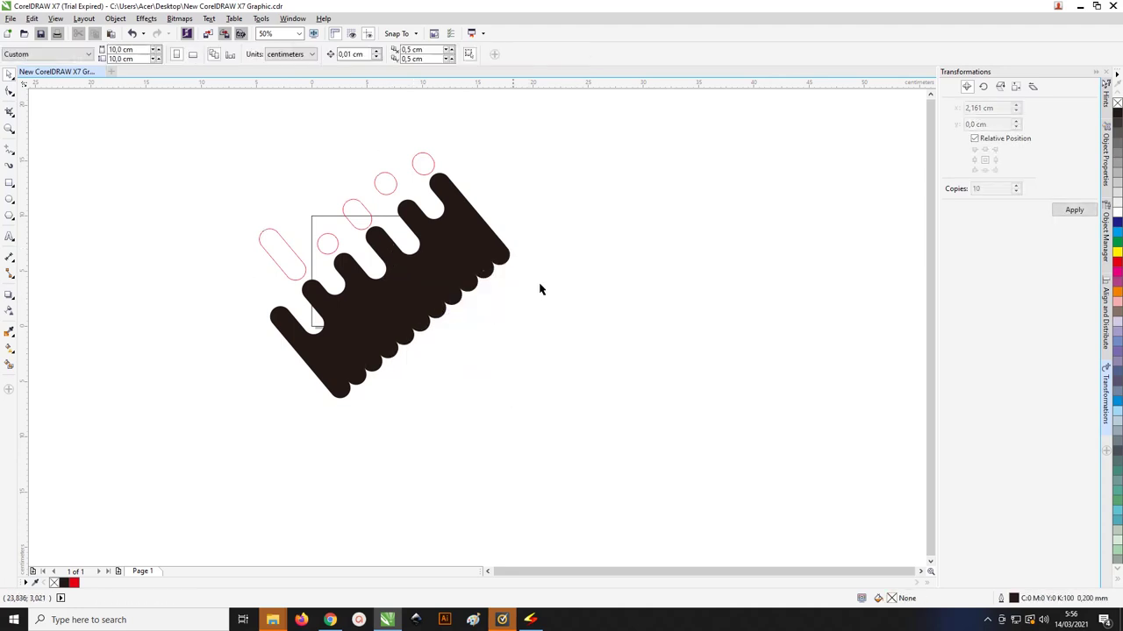
Step: Fill all five red-outlined drops with sky blue (C100 M20 Y0 K0)
scroll(332, 220, "up", 2)
left_click(374, 214)
left_click(431, 156, "shift")
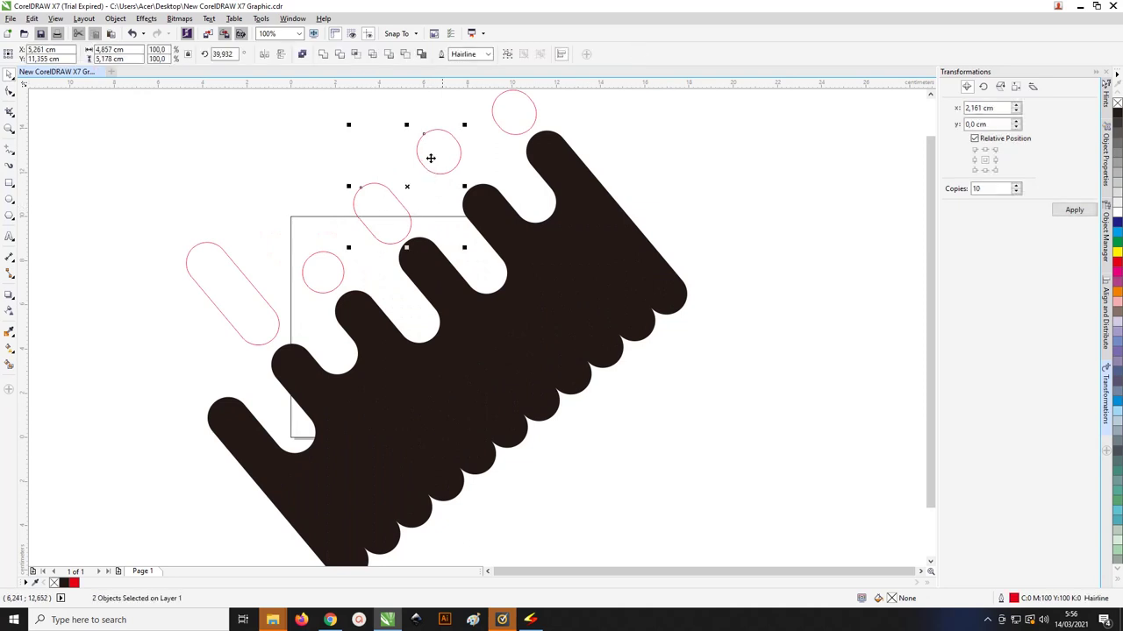
left_click(512, 110, "shift")
left_click(307, 279, "shift")
left_click(241, 281, "shift")
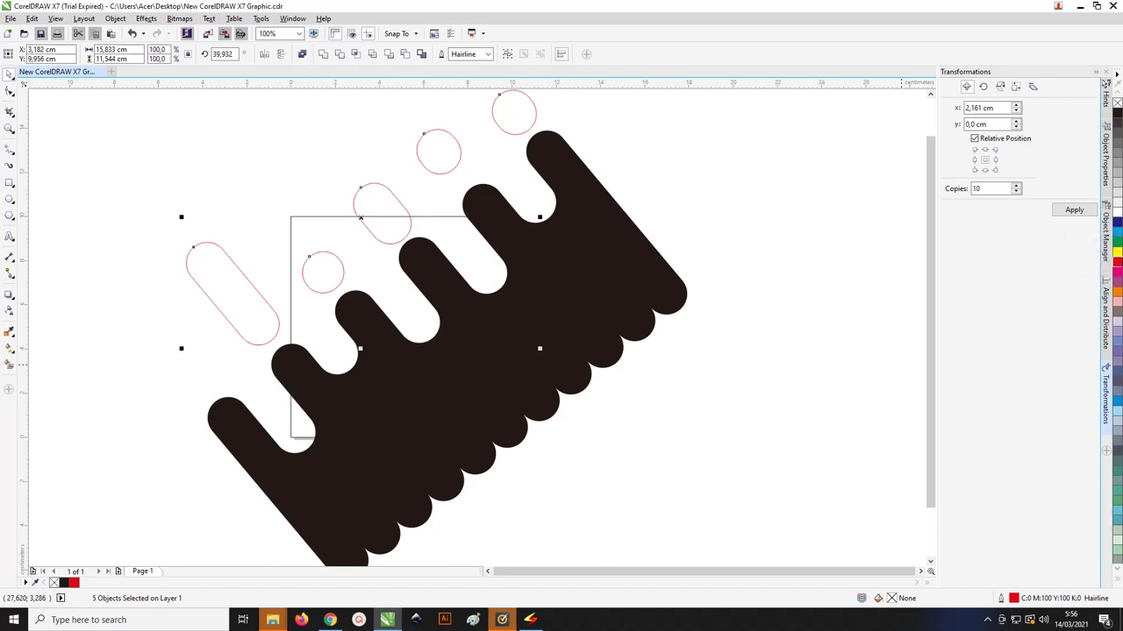
left_click(1118, 404)
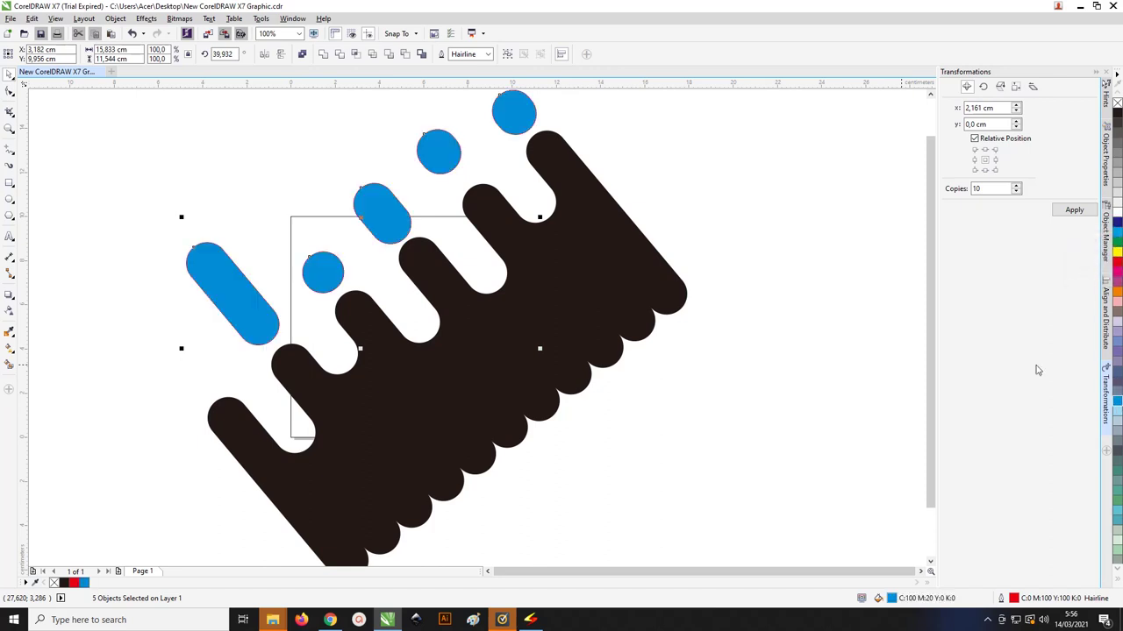
Step: Darken the fill of the five drops to C96 M66 Y7 K0
double_click(891, 598)
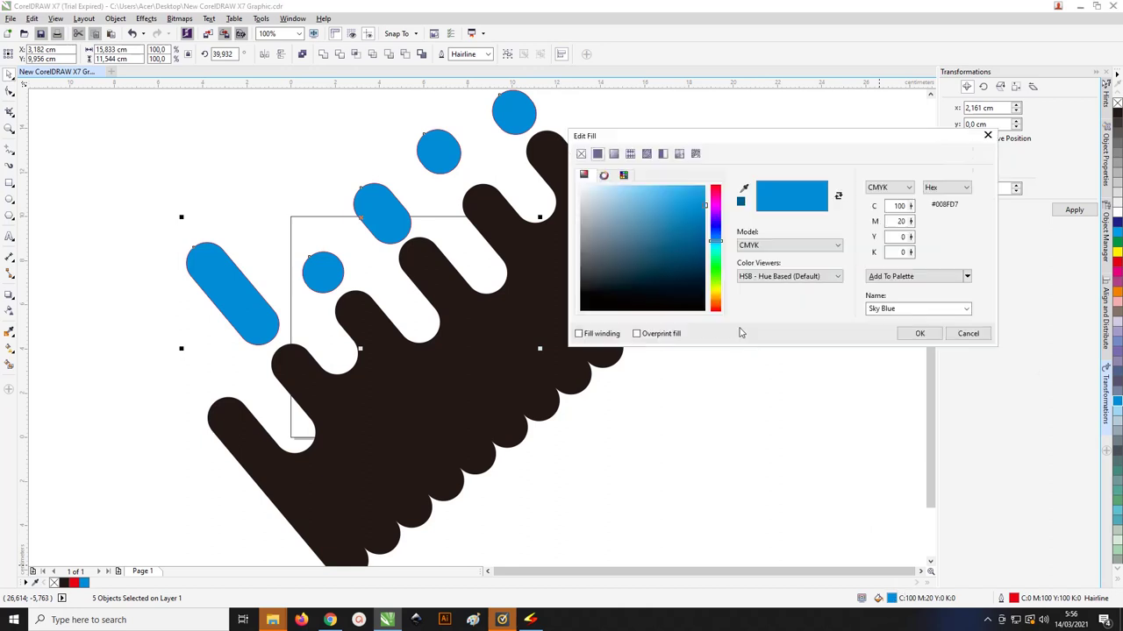
mouse_move(707, 207)
left_mouse_down()
mouse_move(706, 232)
mouse_move(690, 237)
mouse_move(713, 242)
mouse_move(702, 231)
left_mouse_up()
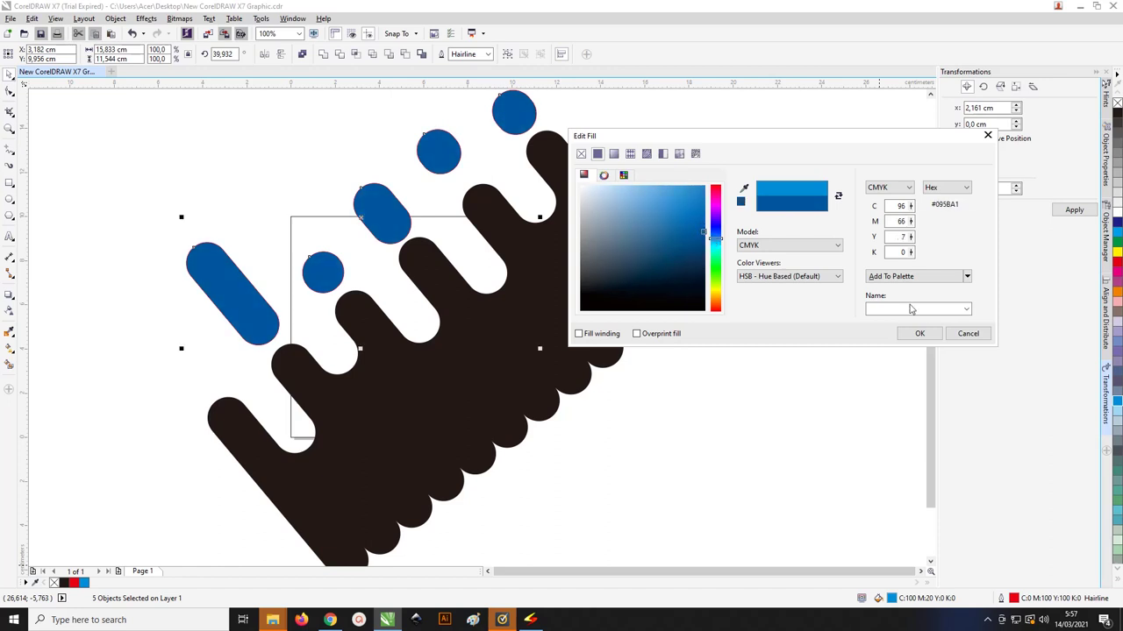
left_click(920, 333)
left_click(677, 174)
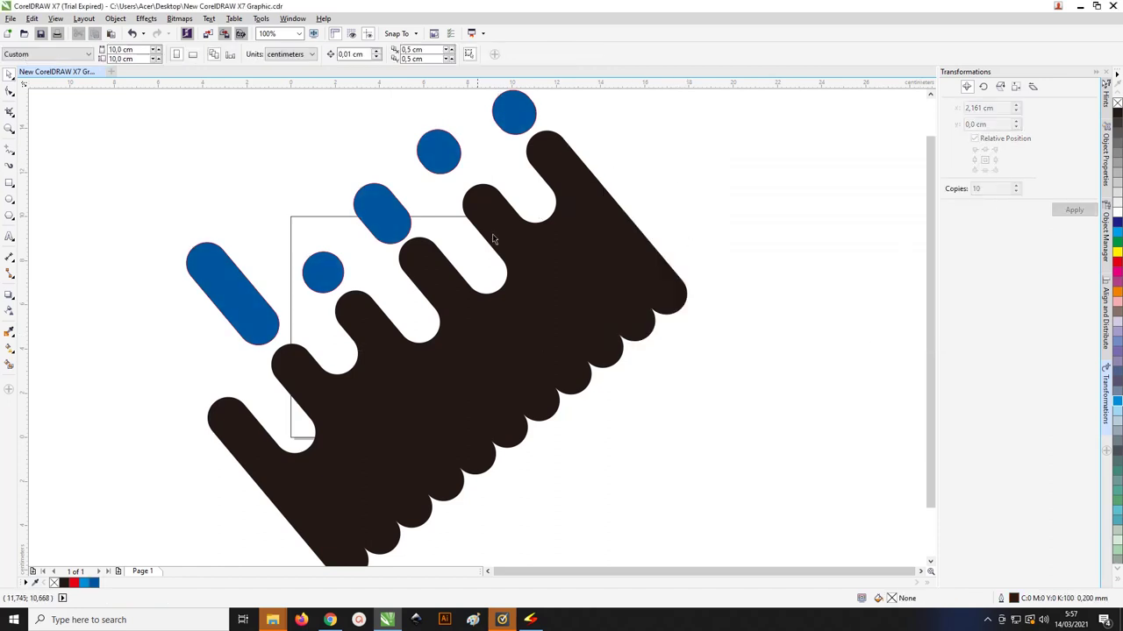
Step: Shorten the black shape's third bar from the left, below the small round drop, by moving its tip nodes inward along the bar
left_click(542, 256)
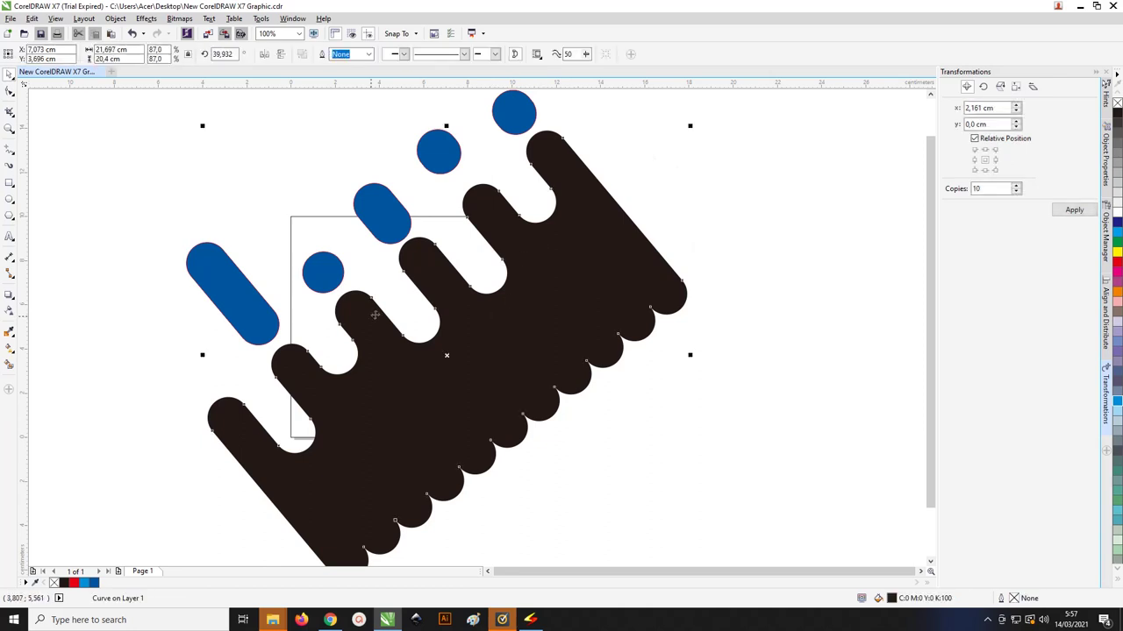
scroll(362, 325, "up", 2)
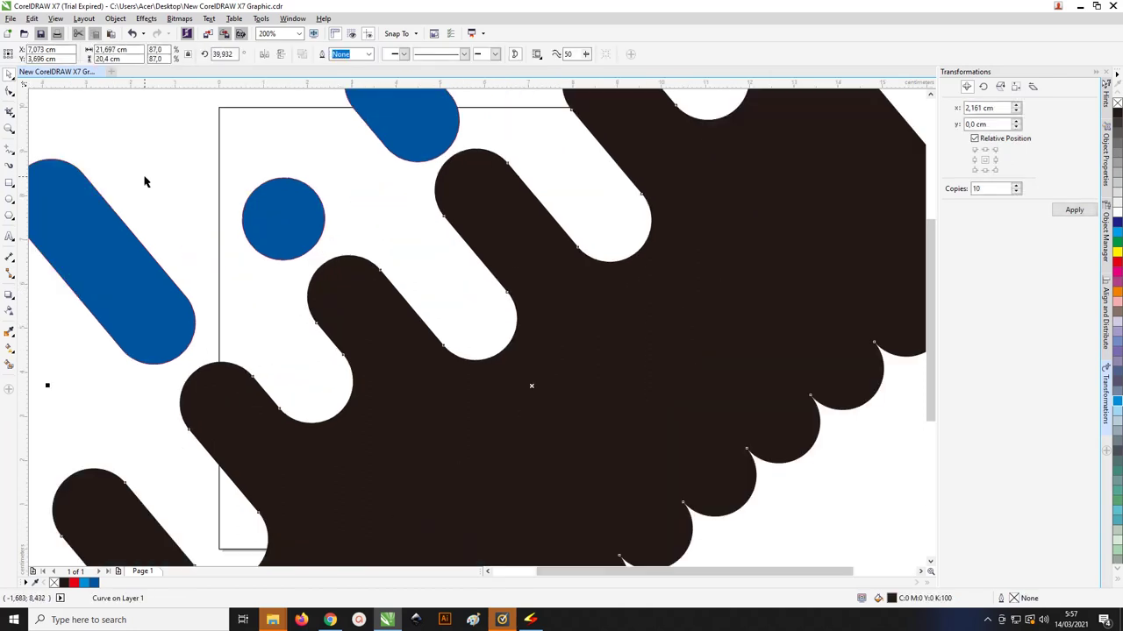
left_click(9, 92)
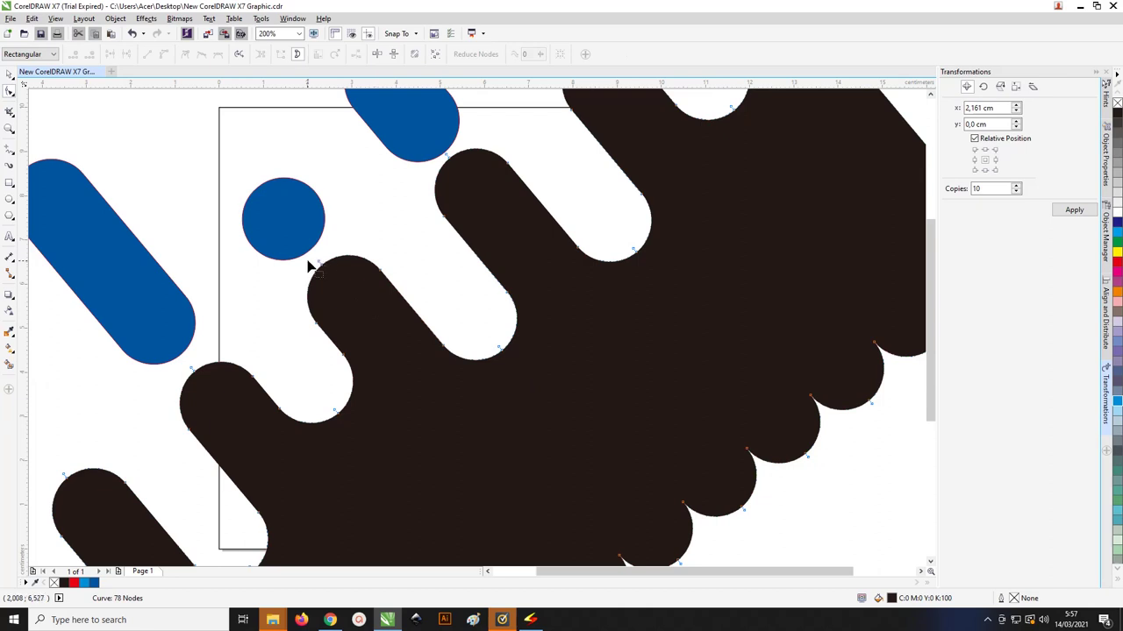
left_click_drag(329, 342, 401, 297)
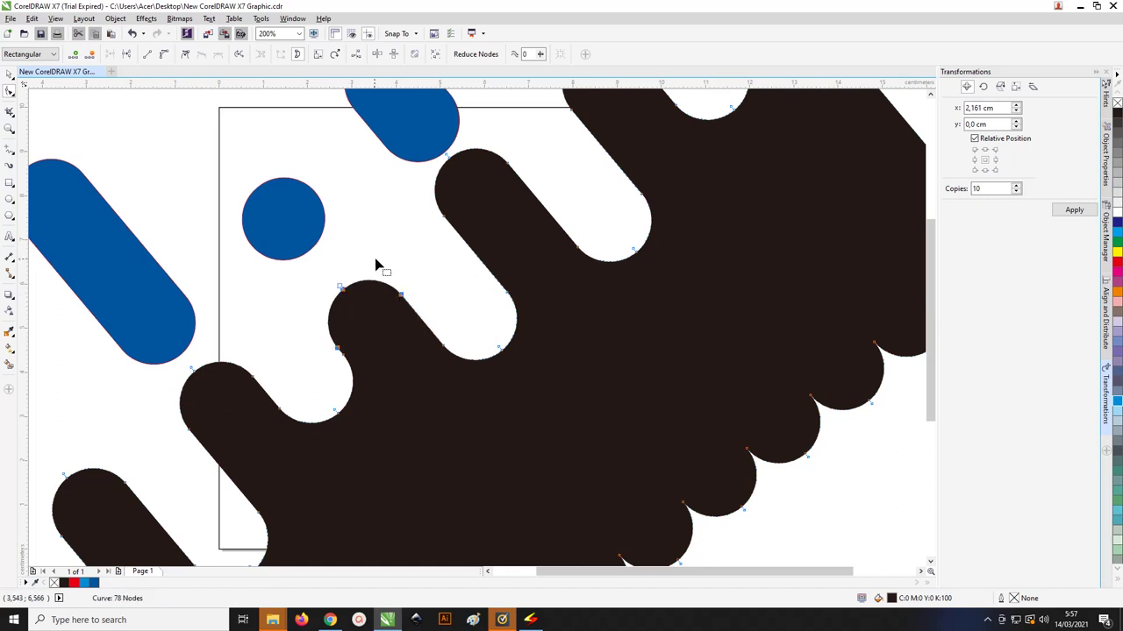
key("z")
left_click_drag(296, 238, 462, 372)
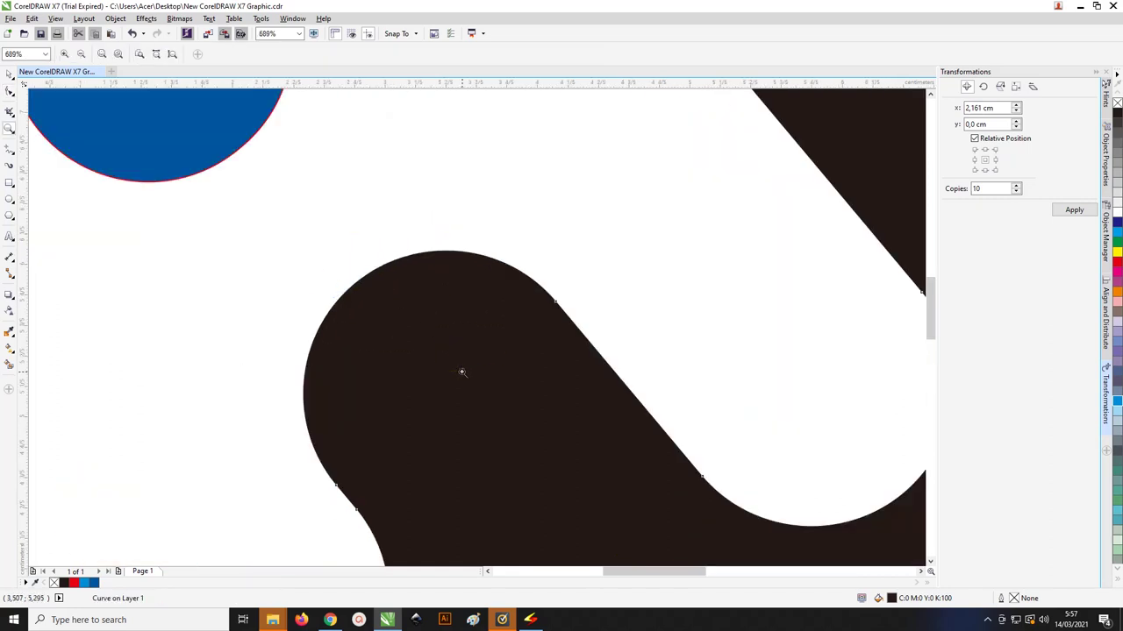
scroll(366, 350, "down", 3)
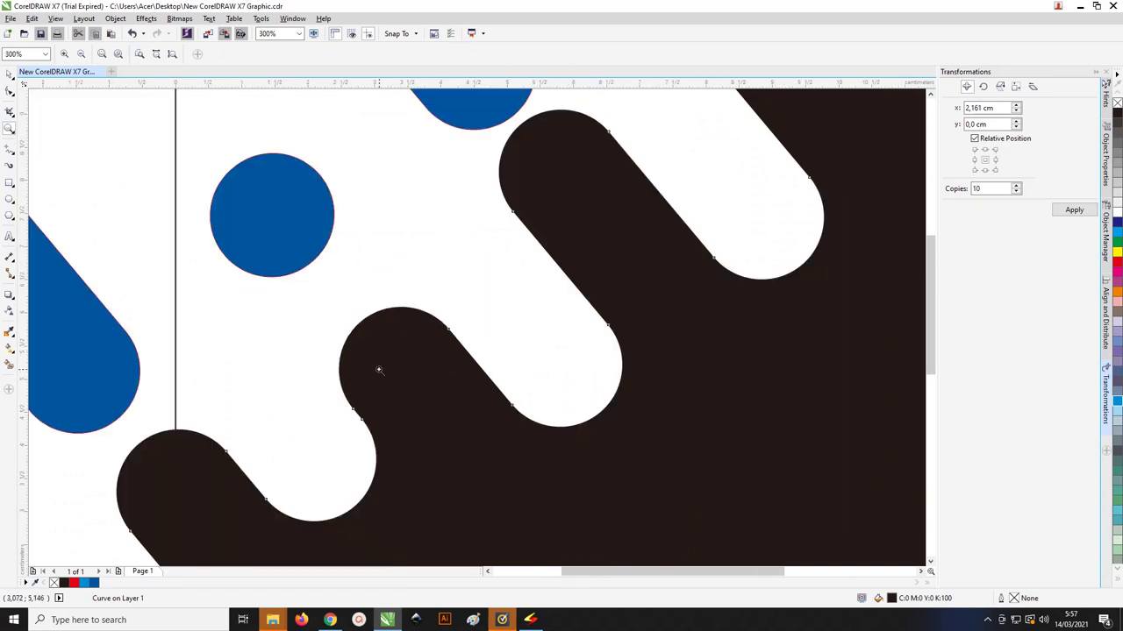
scroll(355, 412, "up", 3)
scroll(322, 280, "down", 5)
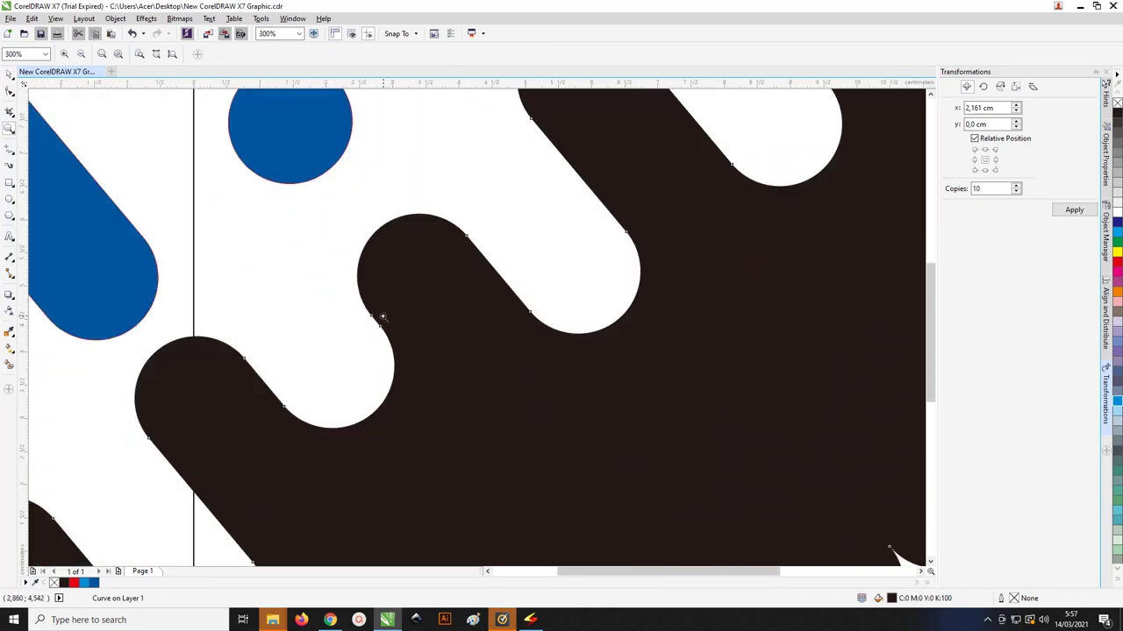
Step: Try shortening the black shape's fourth bar from the left by moving its tip nodes inward, and undo the move
key("F10")
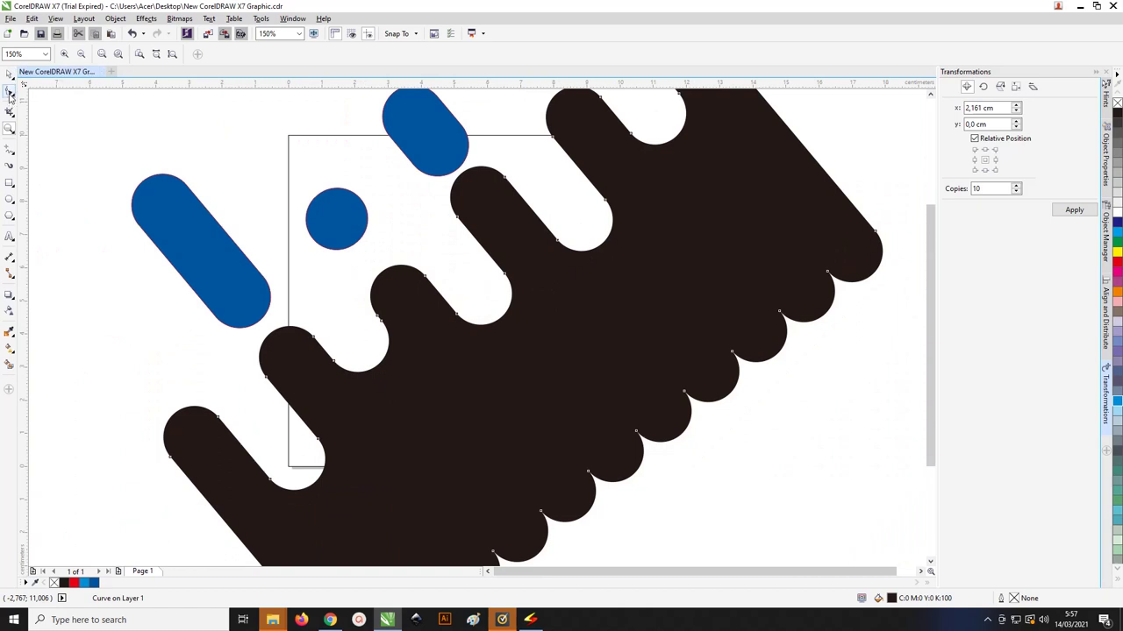
left_click_drag(451, 230, 540, 128)
left_click_drag(549, 176, 397, 207)
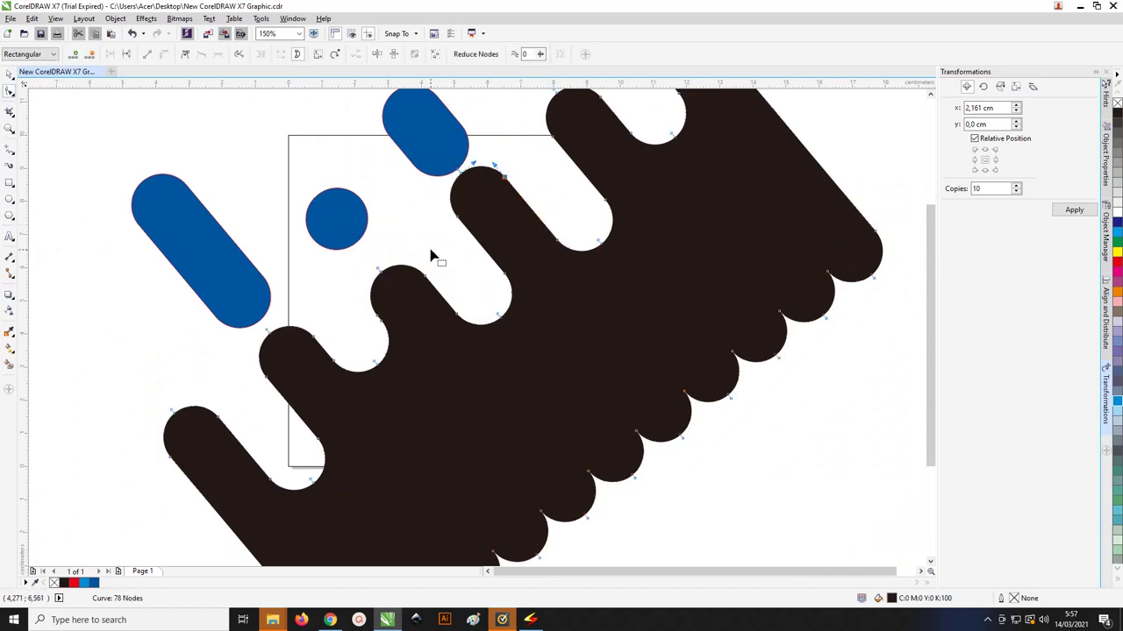
left_click_drag(431, 252, 539, 149)
scroll(478, 182, "up", 2)
left_click_drag(530, 173, 570, 218)
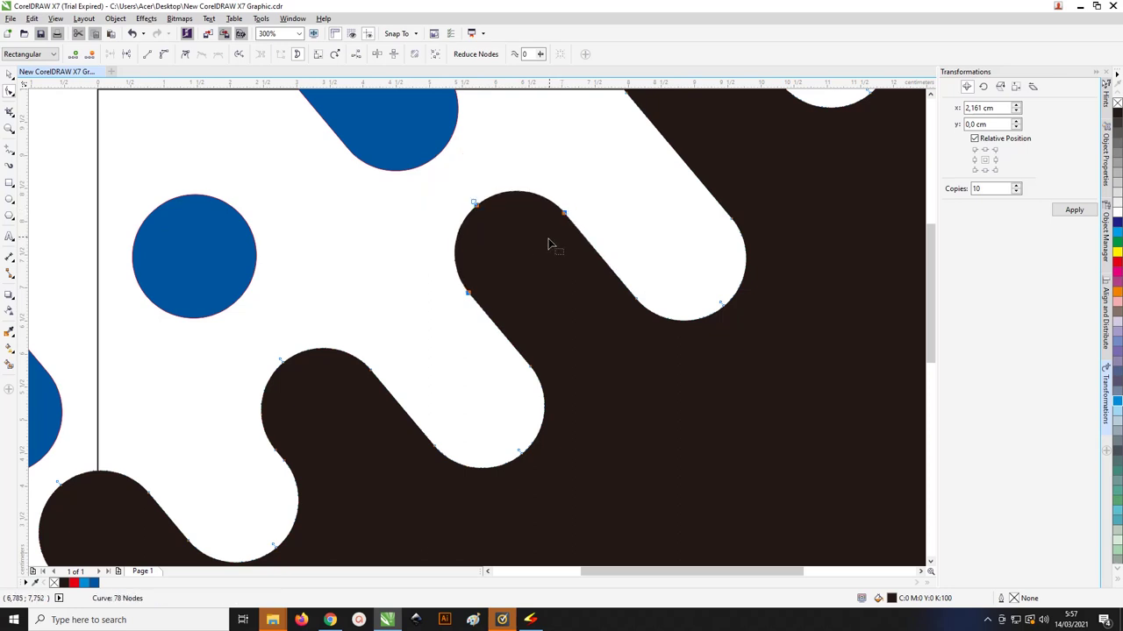
key("ctrl+z")
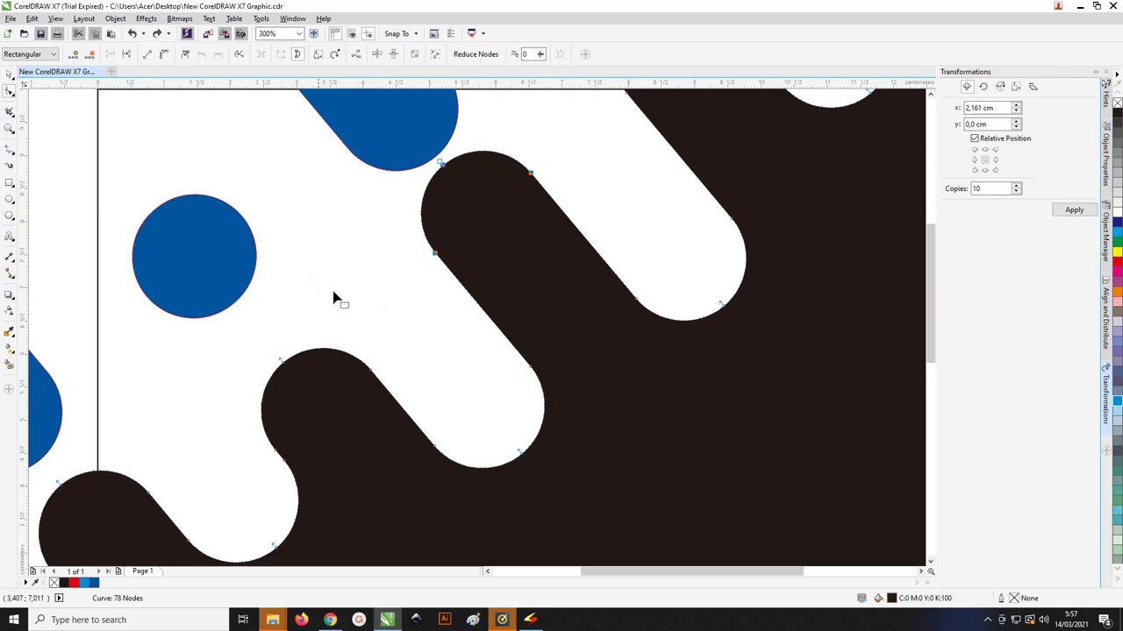
scroll(308, 277, "down", 1)
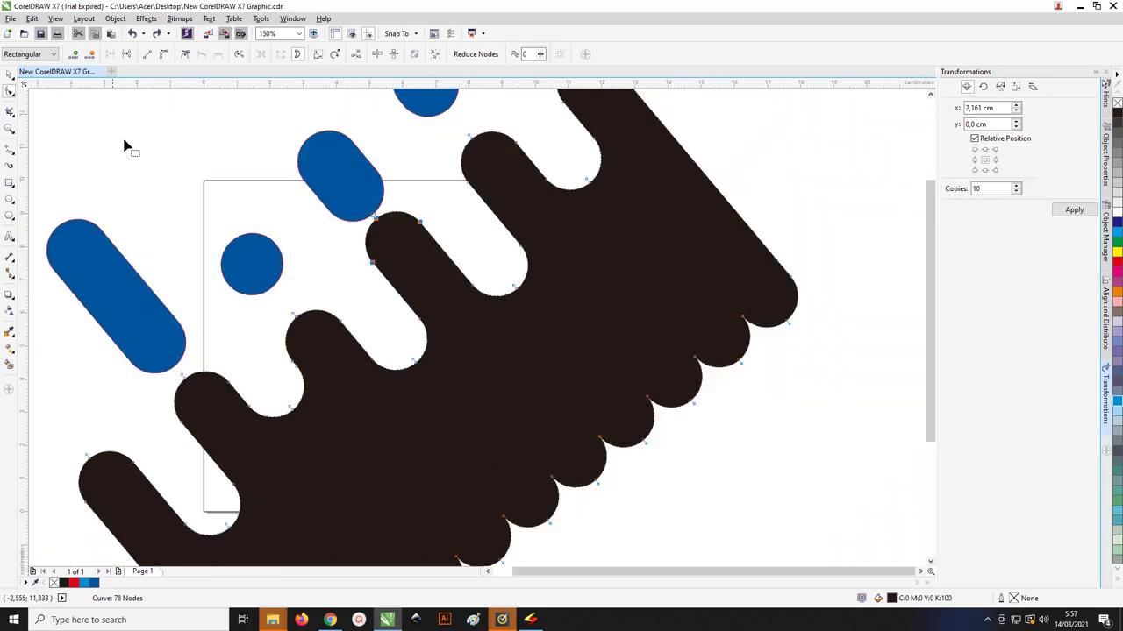
left_click(168, 119)
Step: Fill the black shape with the same dark blue as the drops
scroll(235, 127, "down", 1)
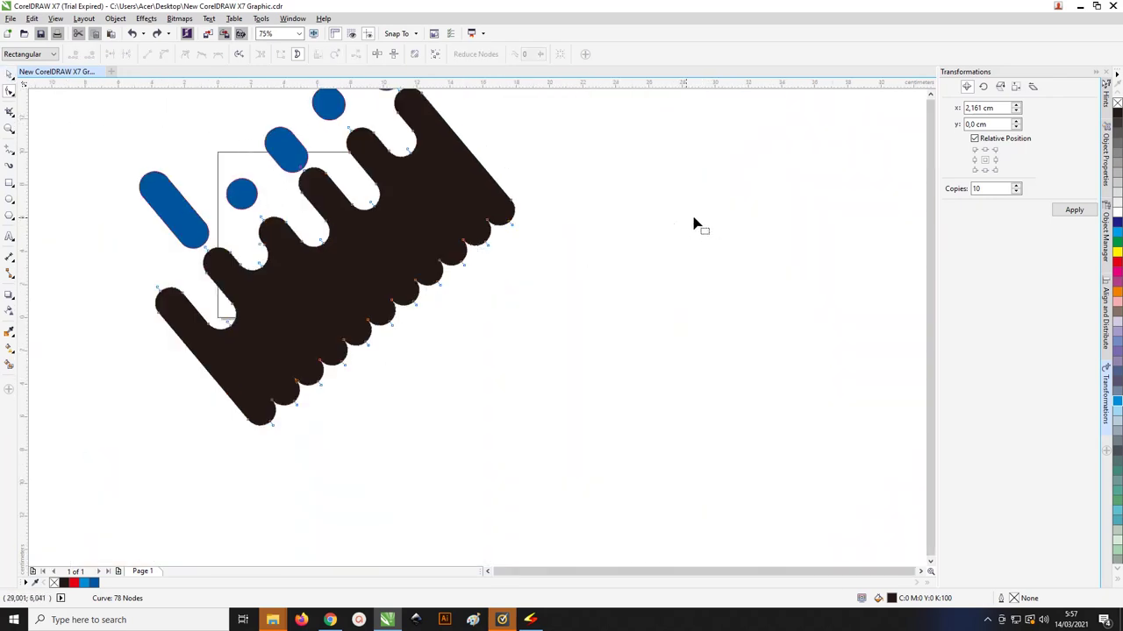
left_click(9, 75)
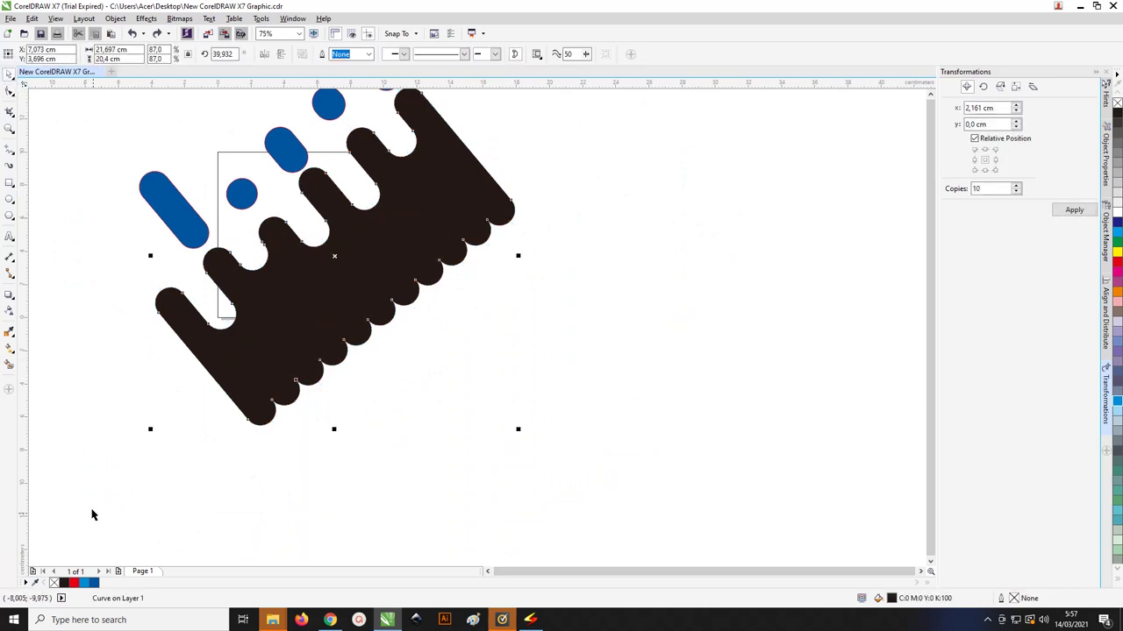
left_click(93, 583)
left_click(462, 344)
scroll(229, 241, "down", 1)
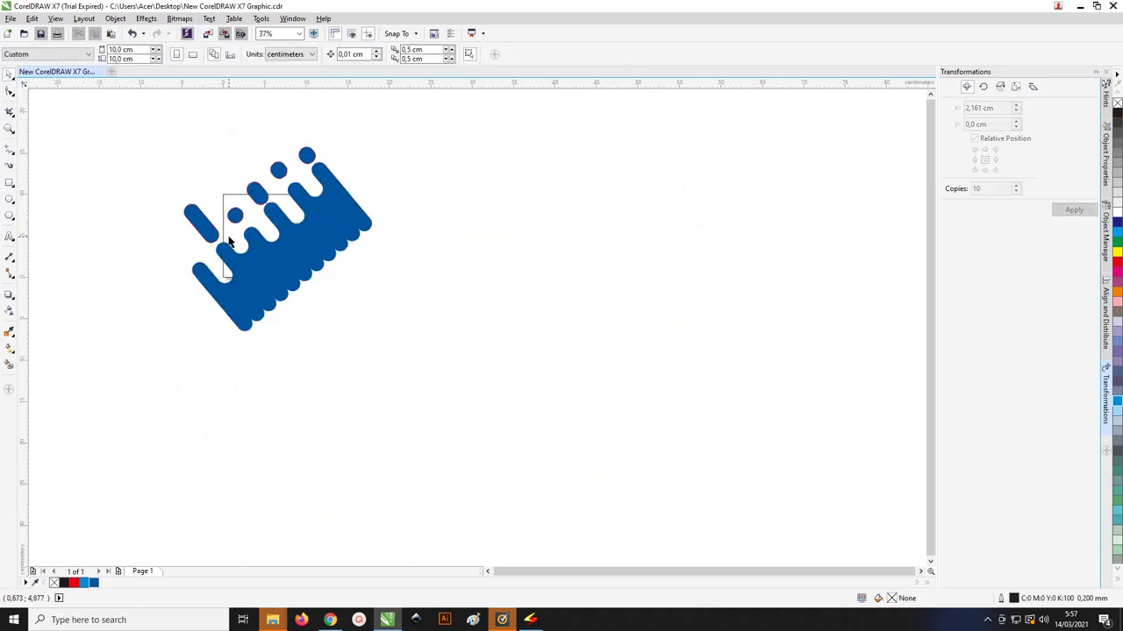
Step: Remove the outline from every object, including the drops and the page square
key("ctrl+a")
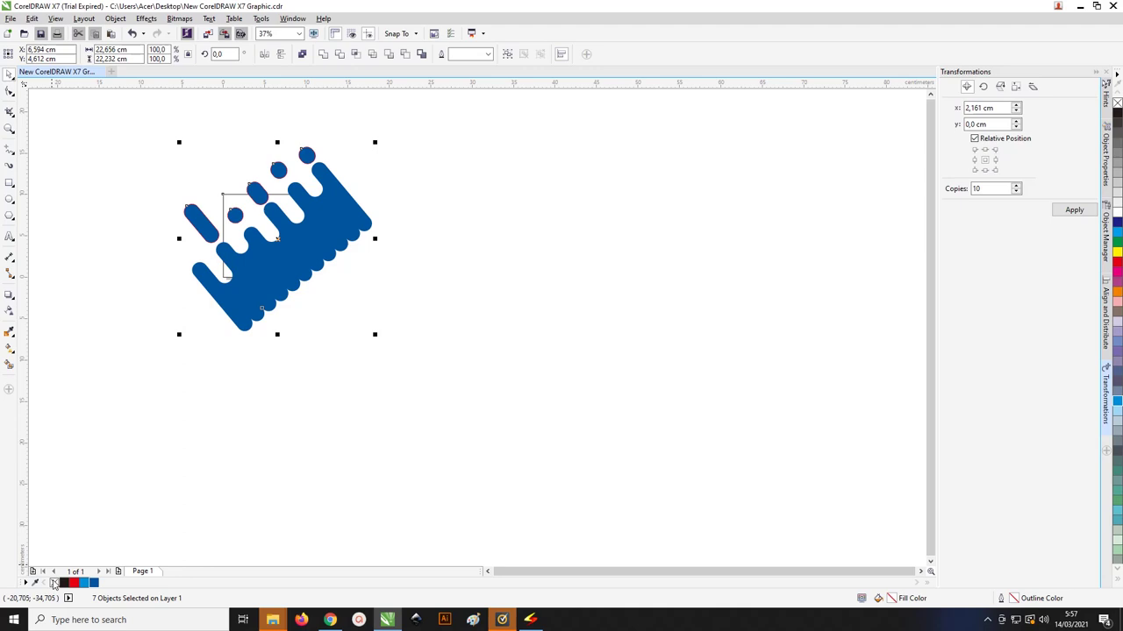
left_click(135, 306)
scroll(201, 243, "up", 1)
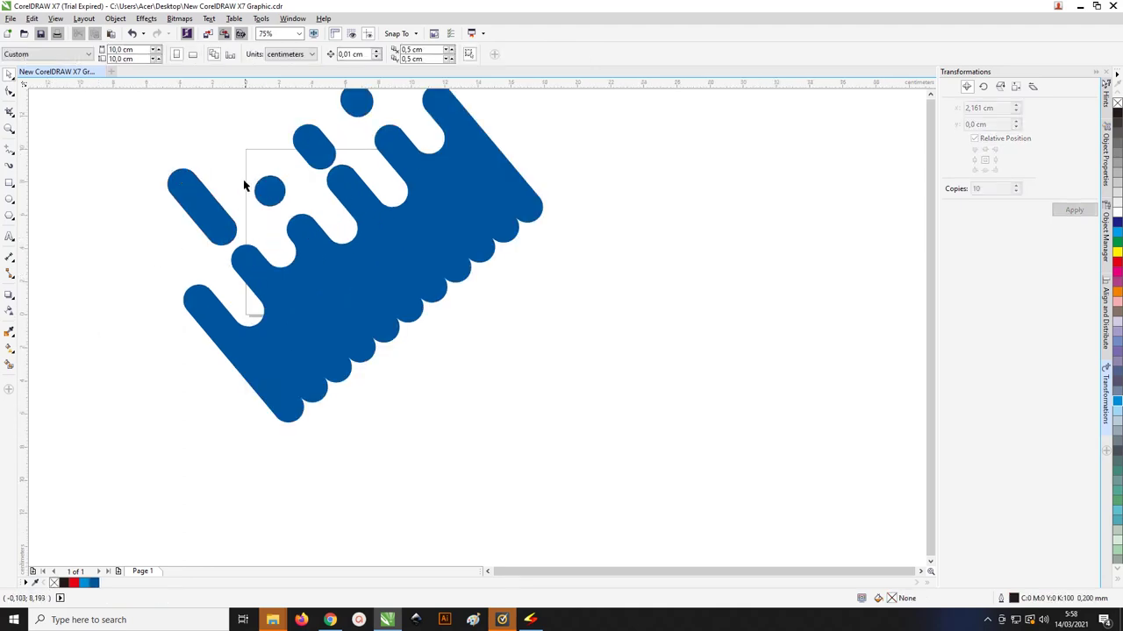
Step: Fill the page square with orange (C0 M60 Y100 K0) and give it a diagonal linear gradient from its upper-left to lower-right corner
left_click(248, 161)
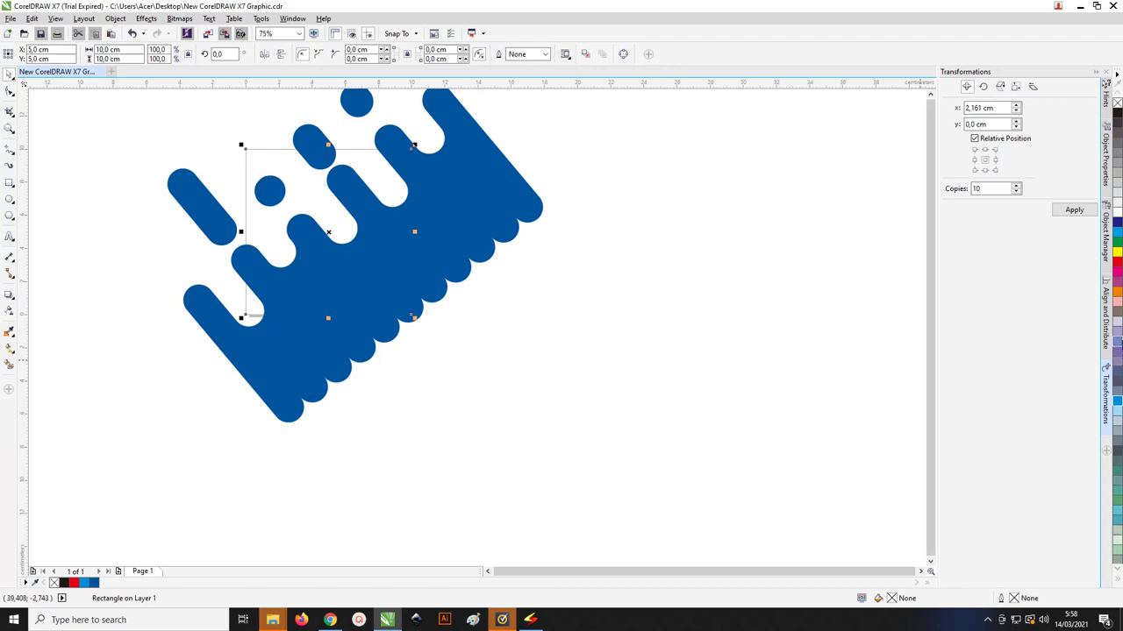
left_click(1117, 292)
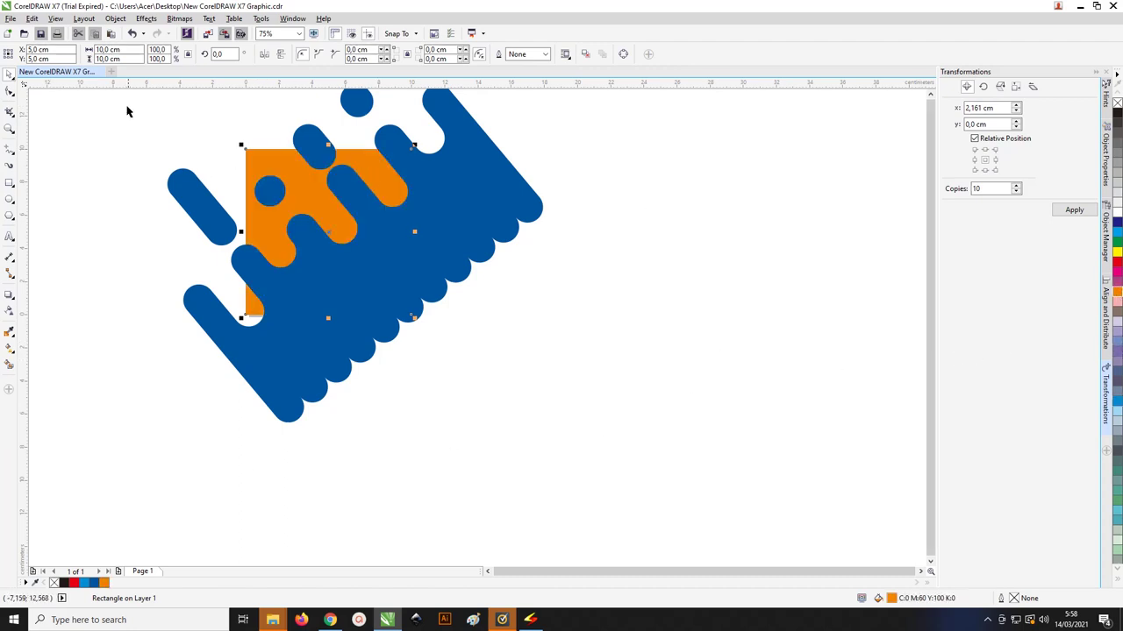
left_click(9, 348)
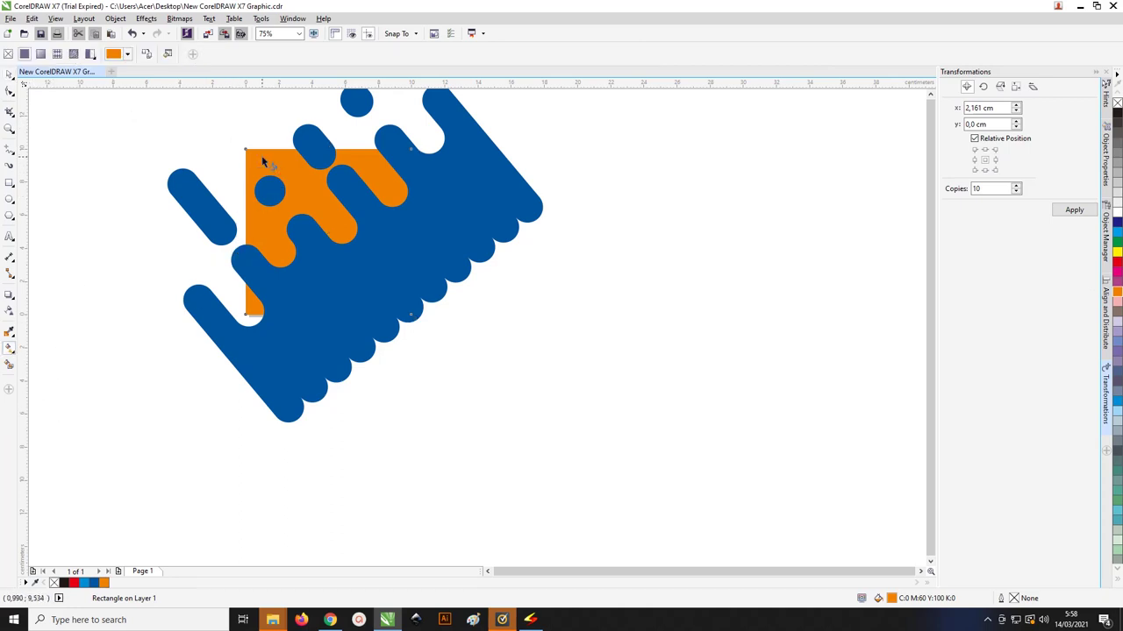
left_click_drag(262, 160, 413, 307)
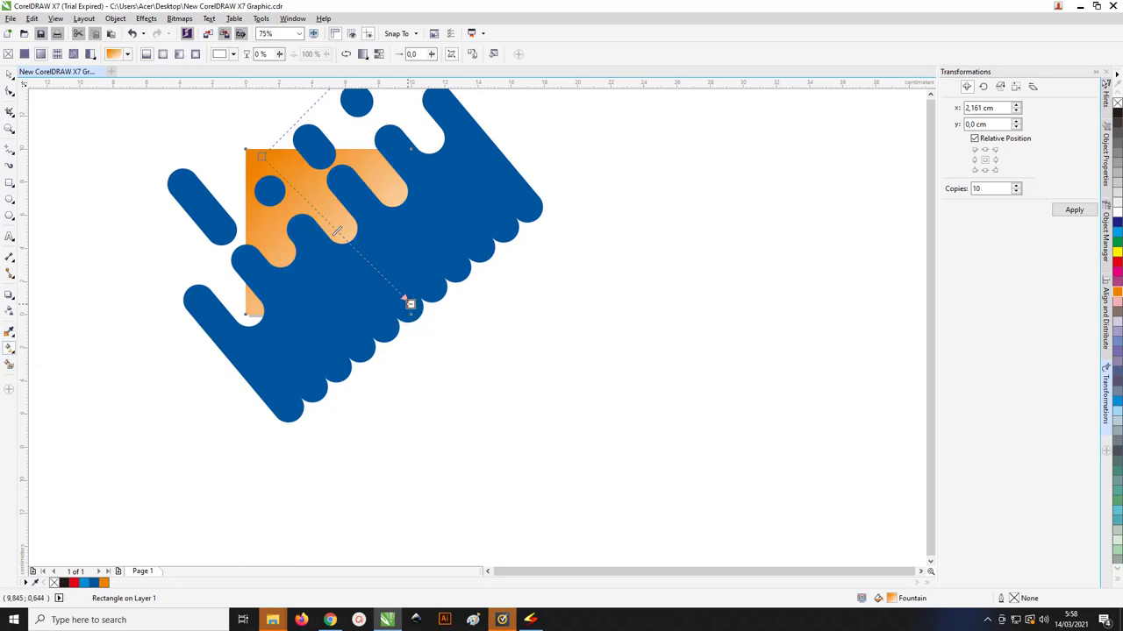
Step: Change the gradient's lower-right end colour from white to a yellow-orange of C5 M31 Y96 K0
mouse_move(409, 302)
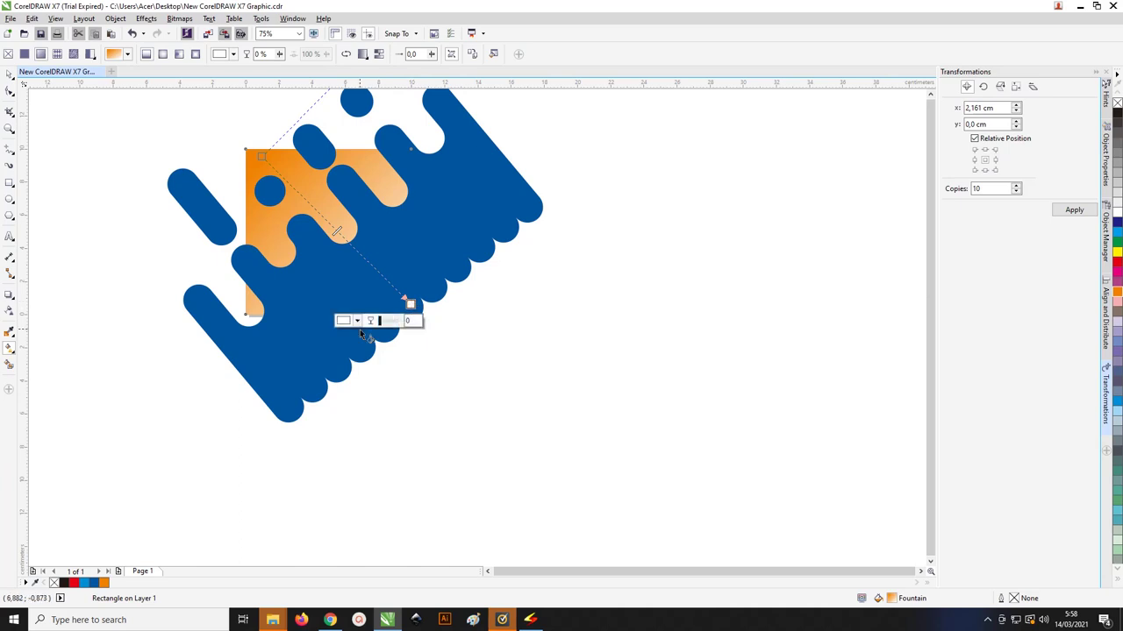
left_click(104, 583)
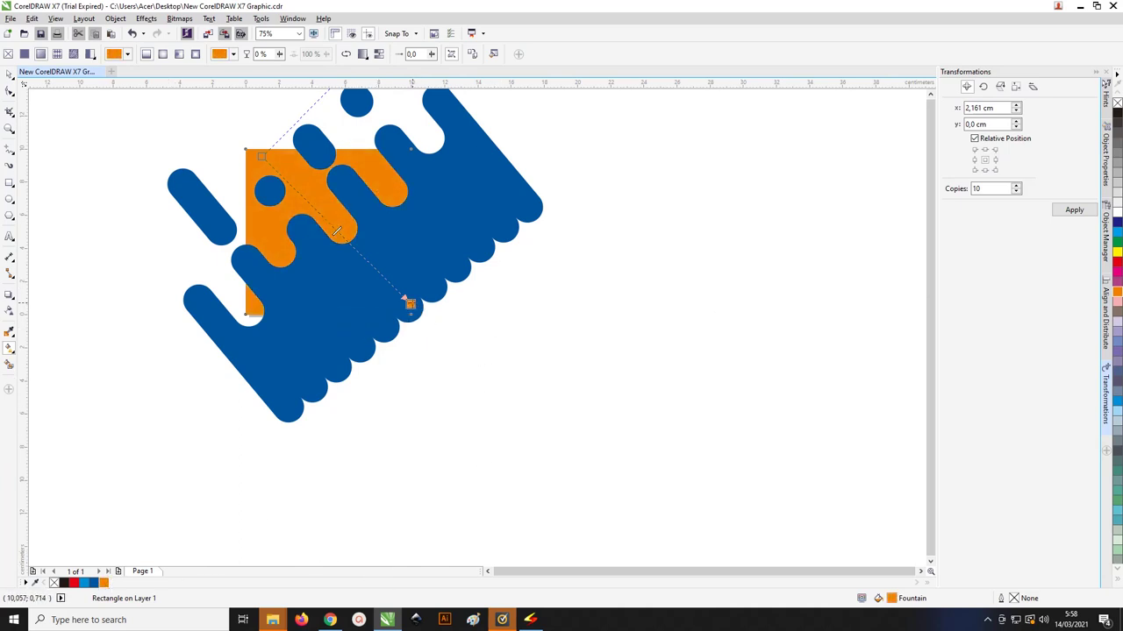
mouse_move(407, 302)
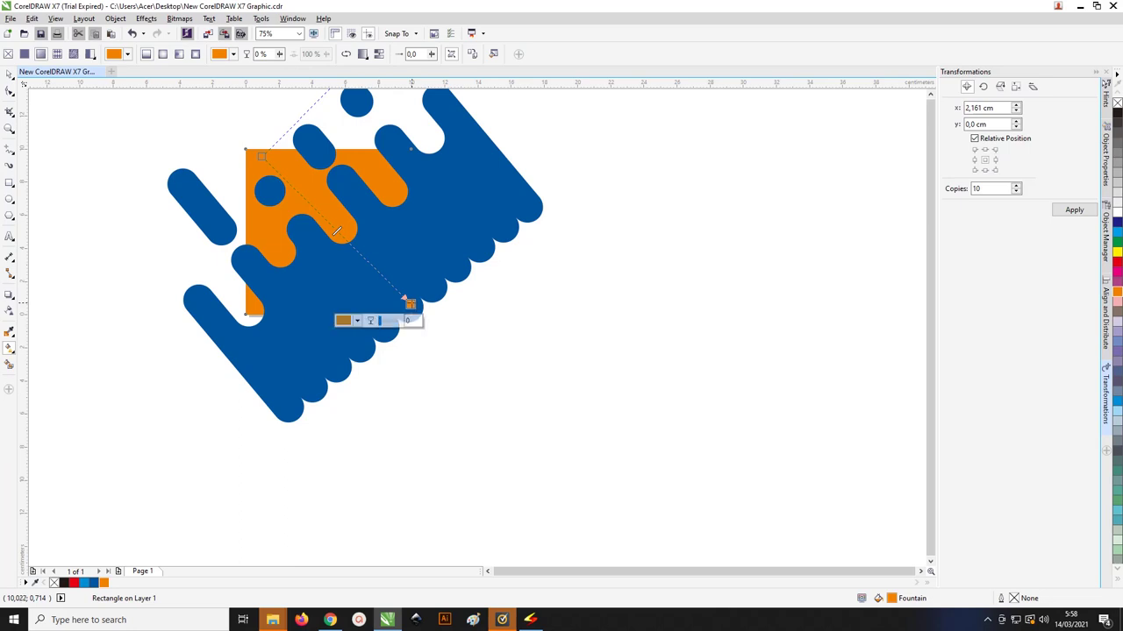
left_click(345, 320)
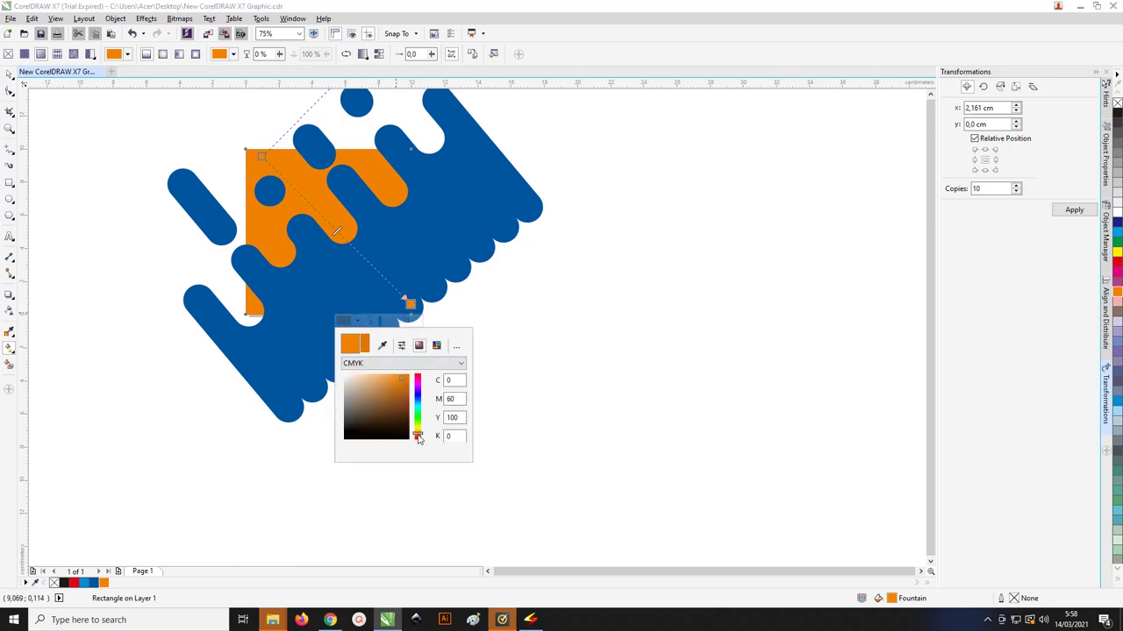
left_click_drag(418, 439, 418, 436)
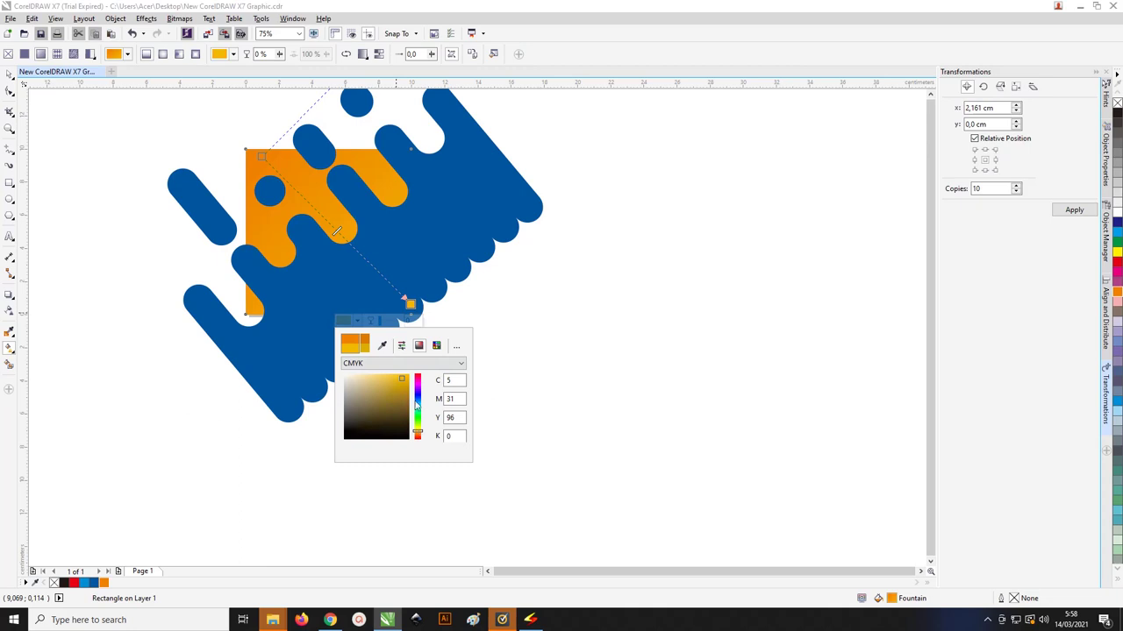
Step: Shorten the page square's diagonal gradient by moving its yellow-orange end inward, keeping the orange end at the upper-left corner
left_click_drag(401, 382, 409, 377)
left_click_drag(411, 306, 366, 260)
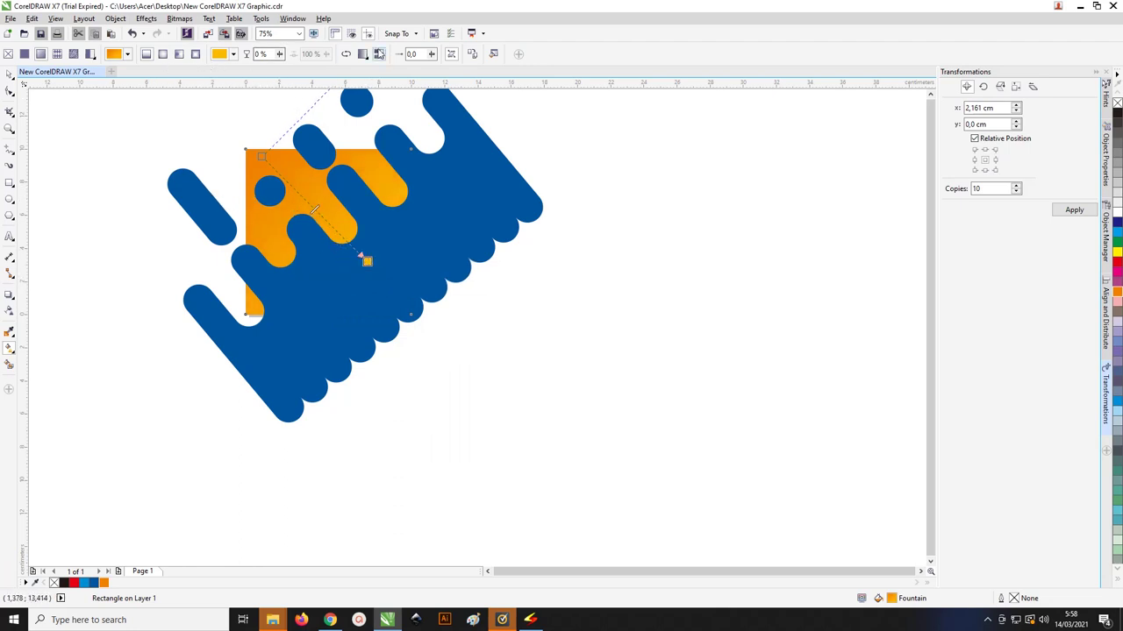
left_click(346, 53)
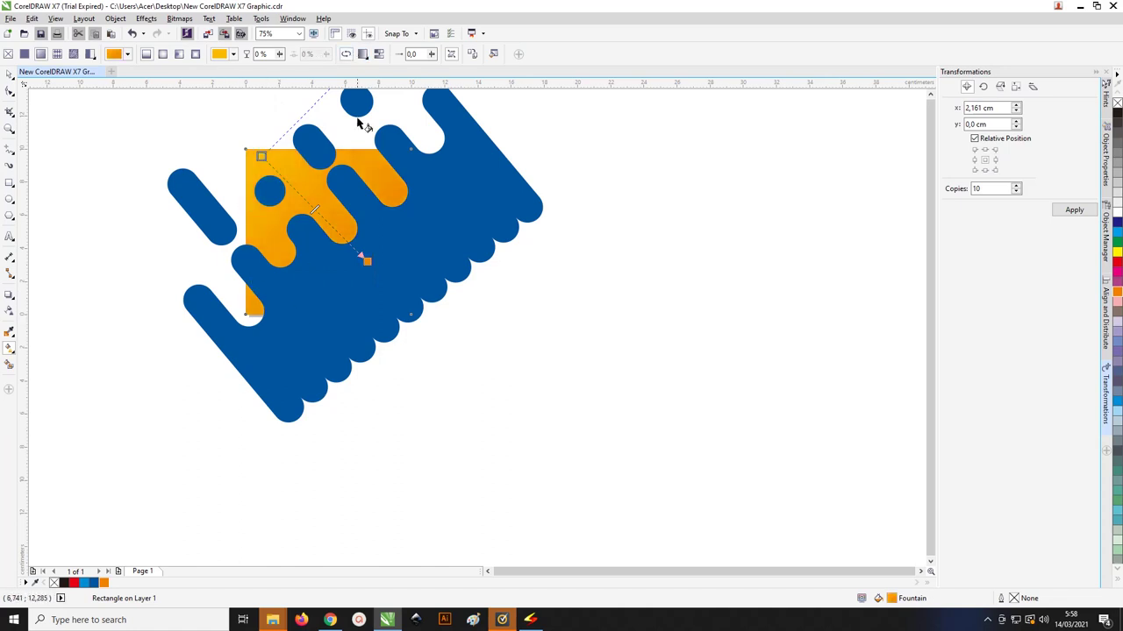
left_click(345, 54)
double_click(10, 75)
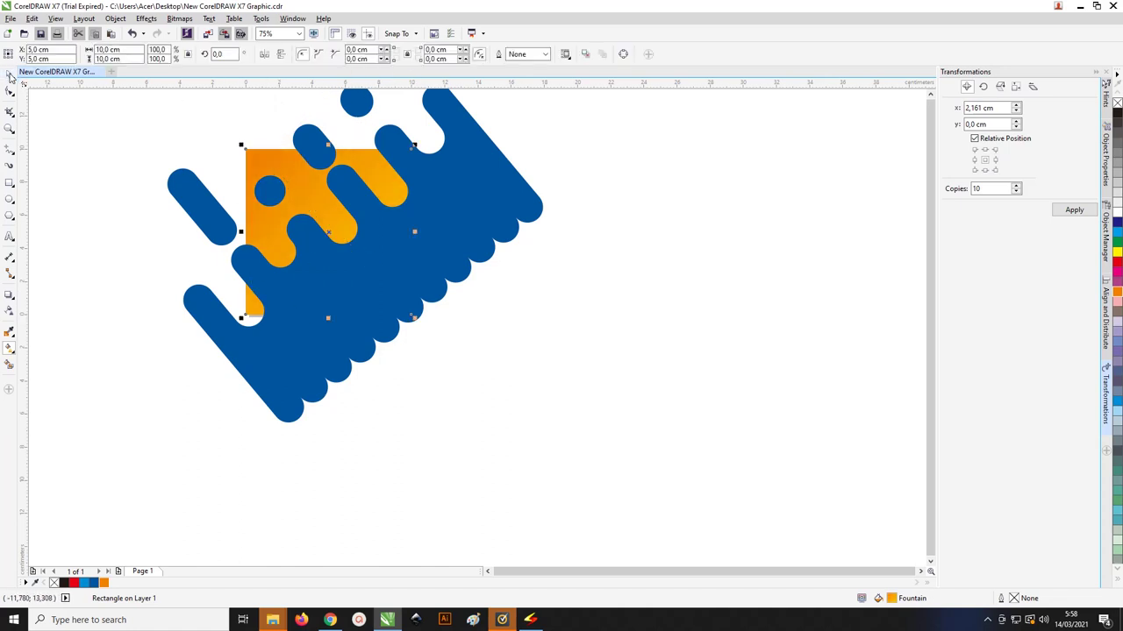
left_click(611, 254)
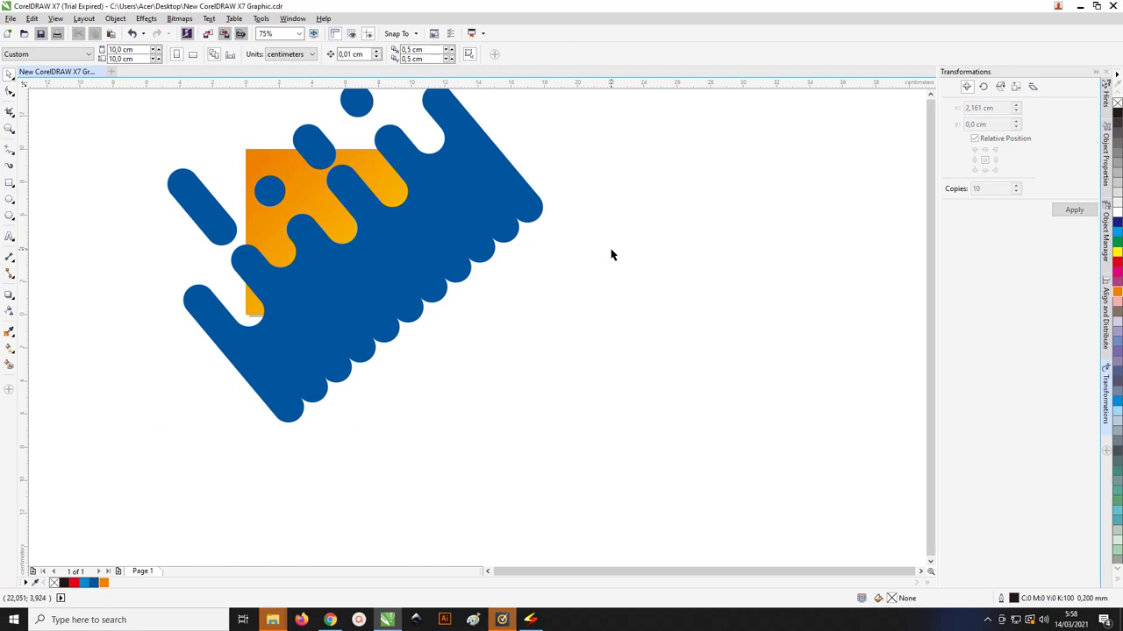
Step: Give the large blue drip shape a linear gradient from its centre outward to its right, with dark blue as the end colour
left_click(349, 219)
scroll(298, 217, "down", 2)
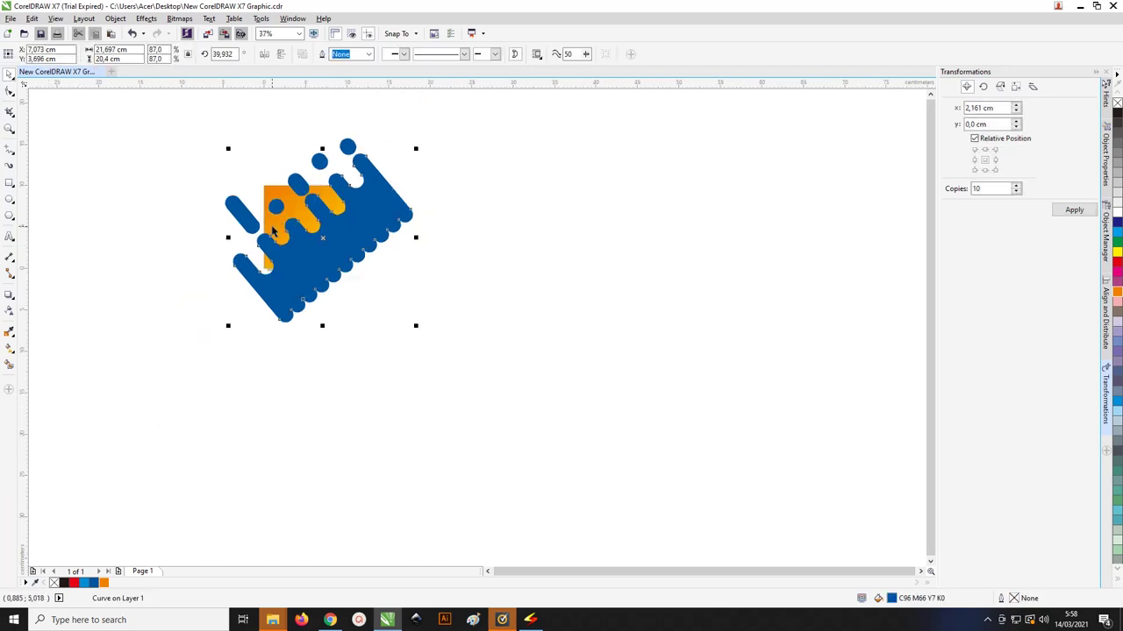
scroll(307, 211, "up", 2)
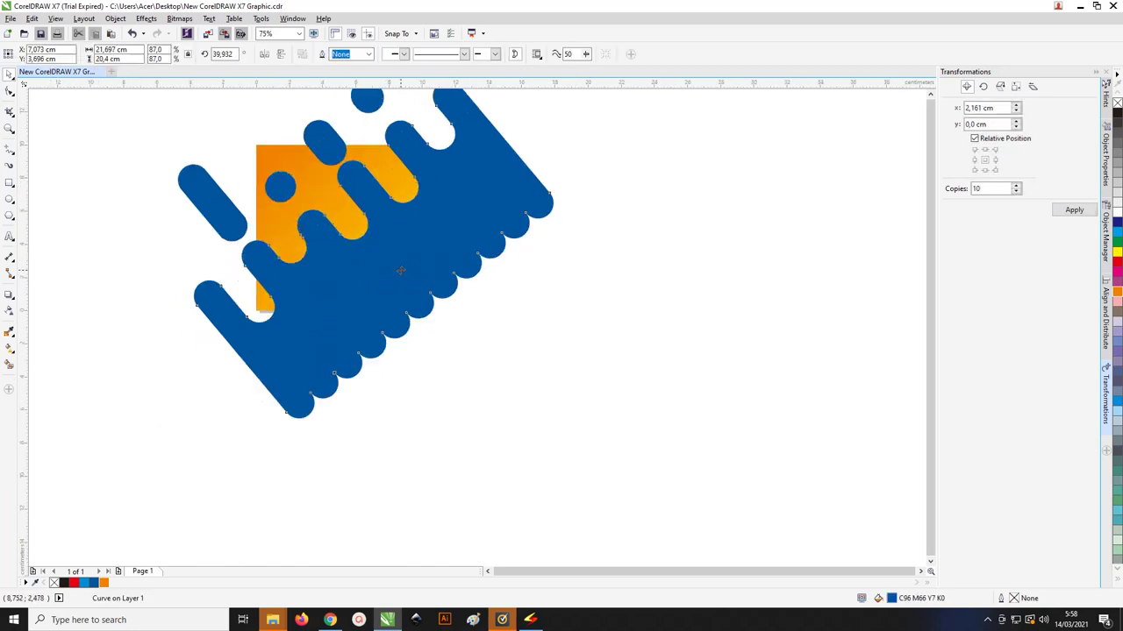
left_click(385, 273)
left_click(8, 334)
left_click_drag(336, 263, 593, 304)
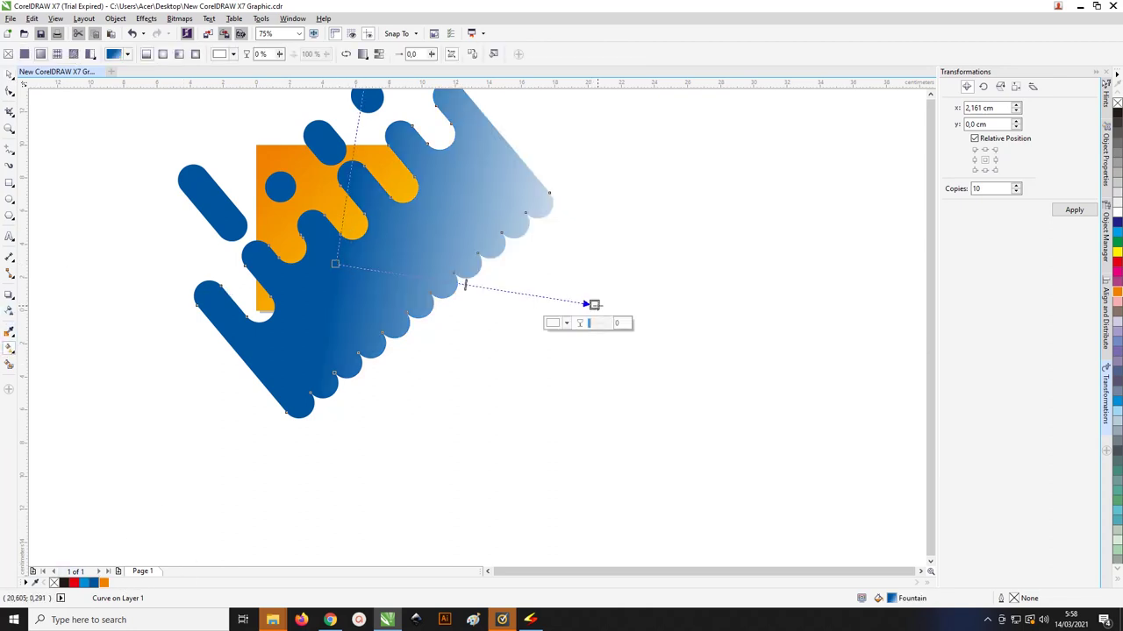
left_click(91, 582)
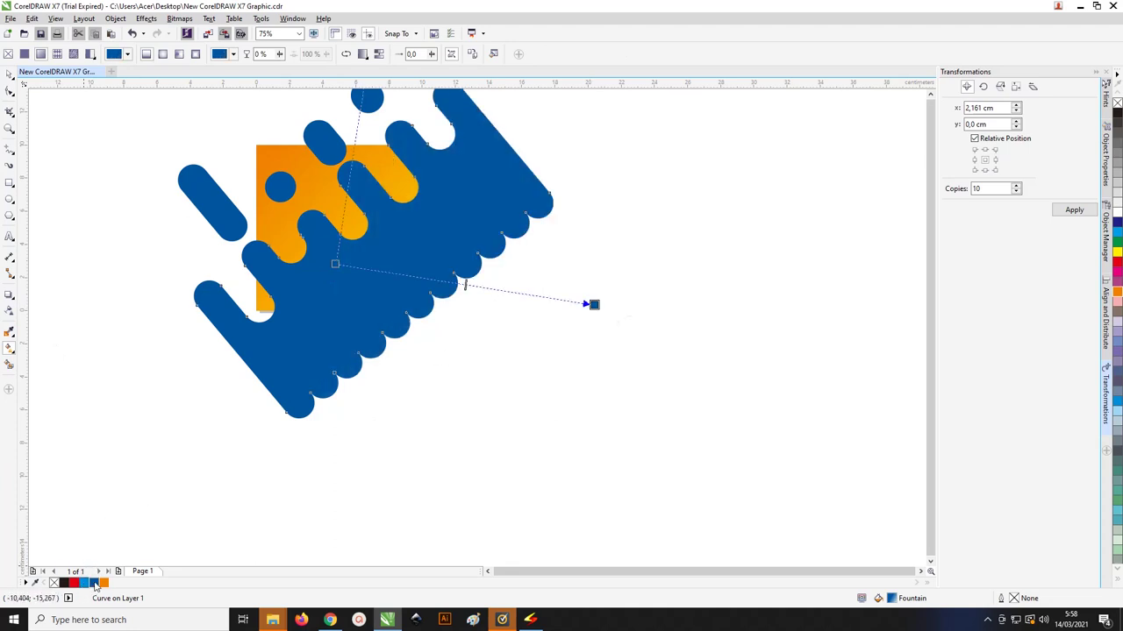
Step: Change the end colour of the drip shape's gradient to a lighter blue of about C75 M34 Y0 K0
left_click(594, 304)
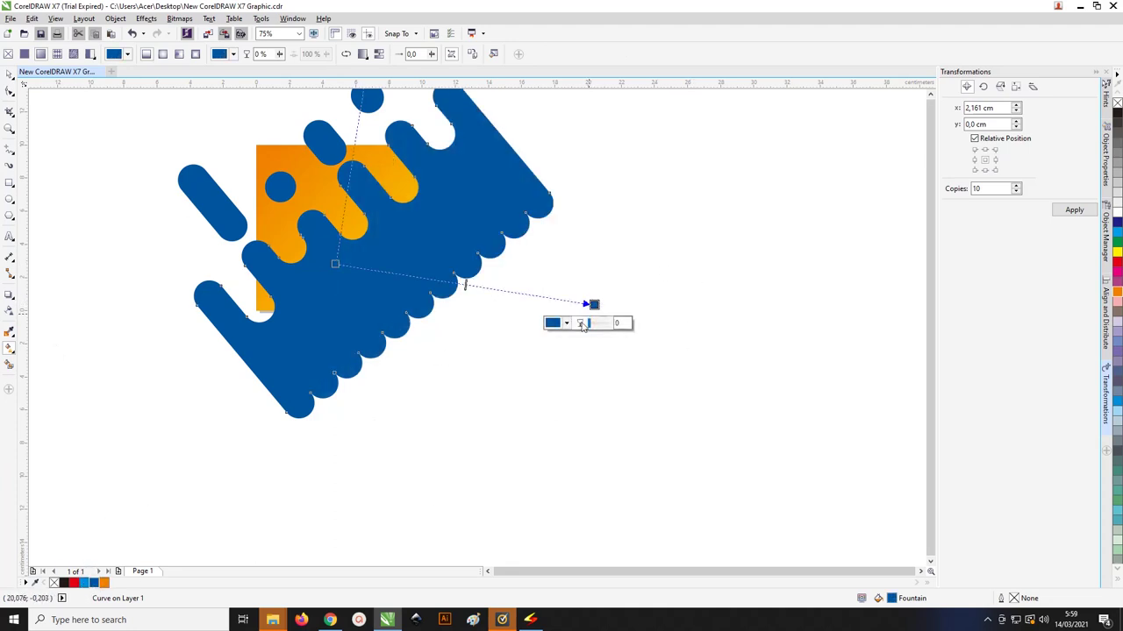
left_click(566, 324)
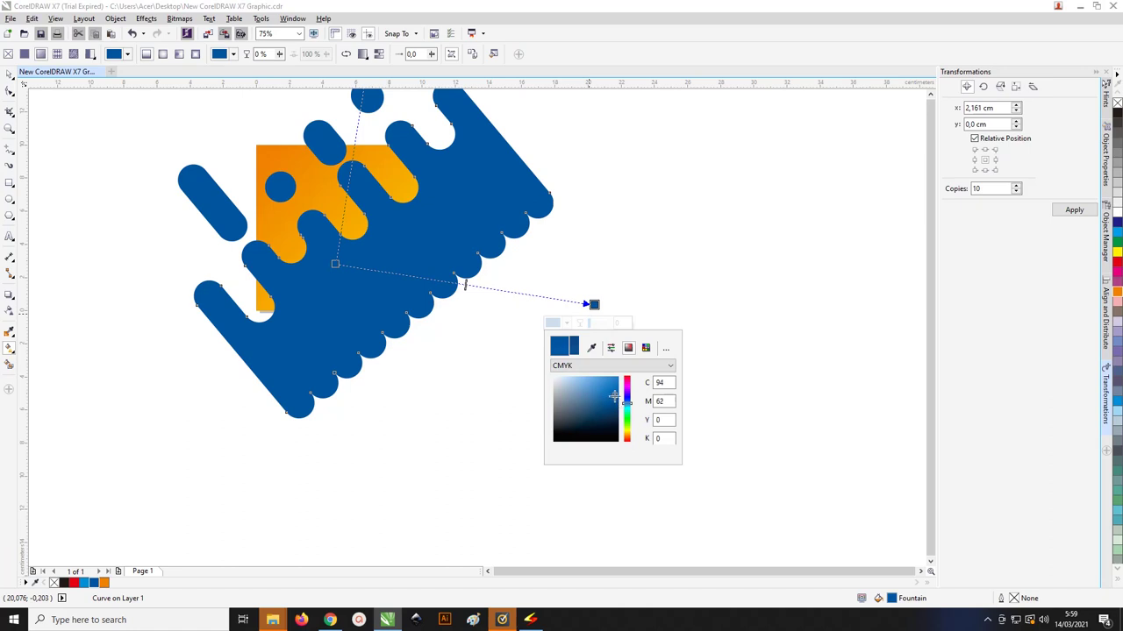
mouse_move(614, 397)
left_mouse_down()
mouse_move(619, 378)
mouse_move(627, 409)
left_mouse_up()
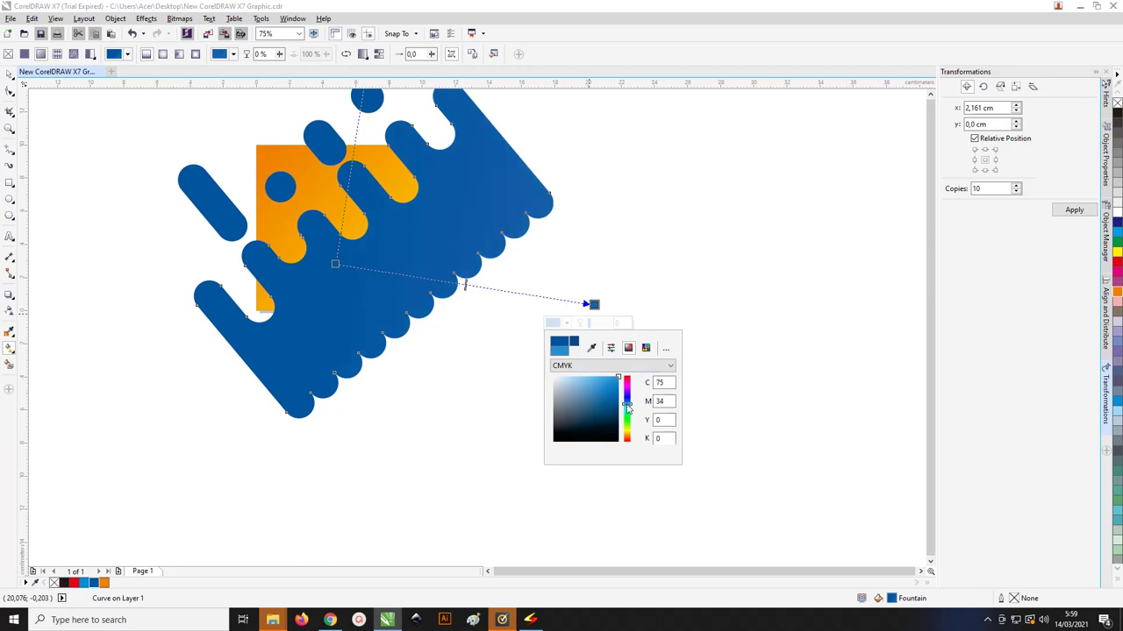
left_click(384, 225)
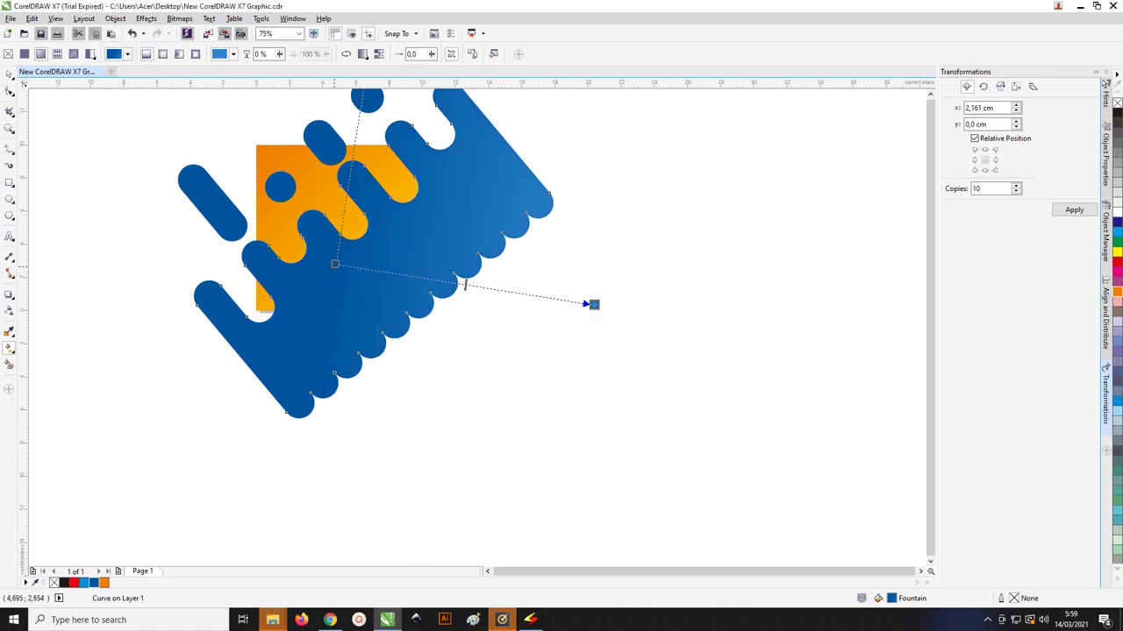
Step: Reposition both ends of the drip shape's gradient so it runs diagonally from the page's upper left to beyond the shape's lower-right edge
left_click_drag(334, 263, 260, 180)
left_click_drag(595, 305, 563, 366)
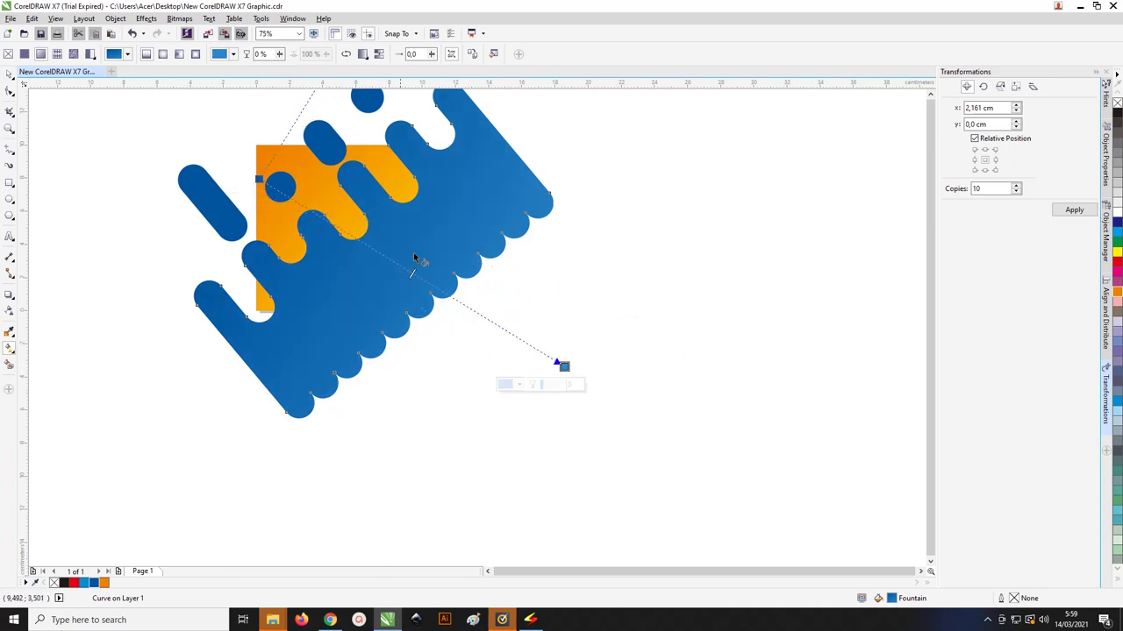
left_click_drag(260, 180, 279, 206)
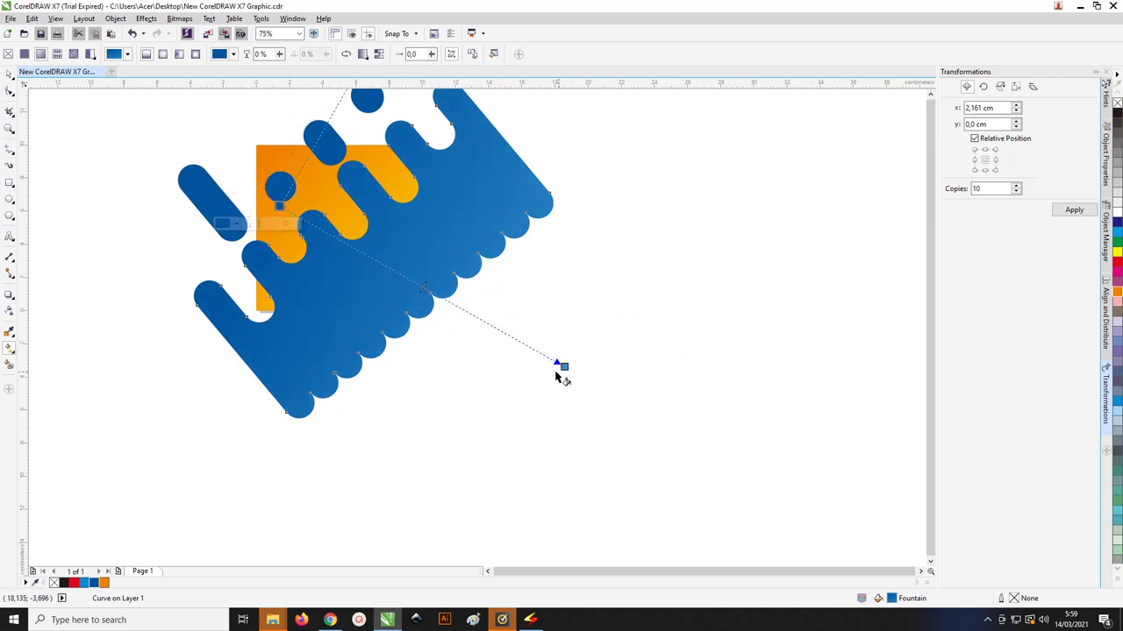
left_click_drag(556, 375, 522, 338)
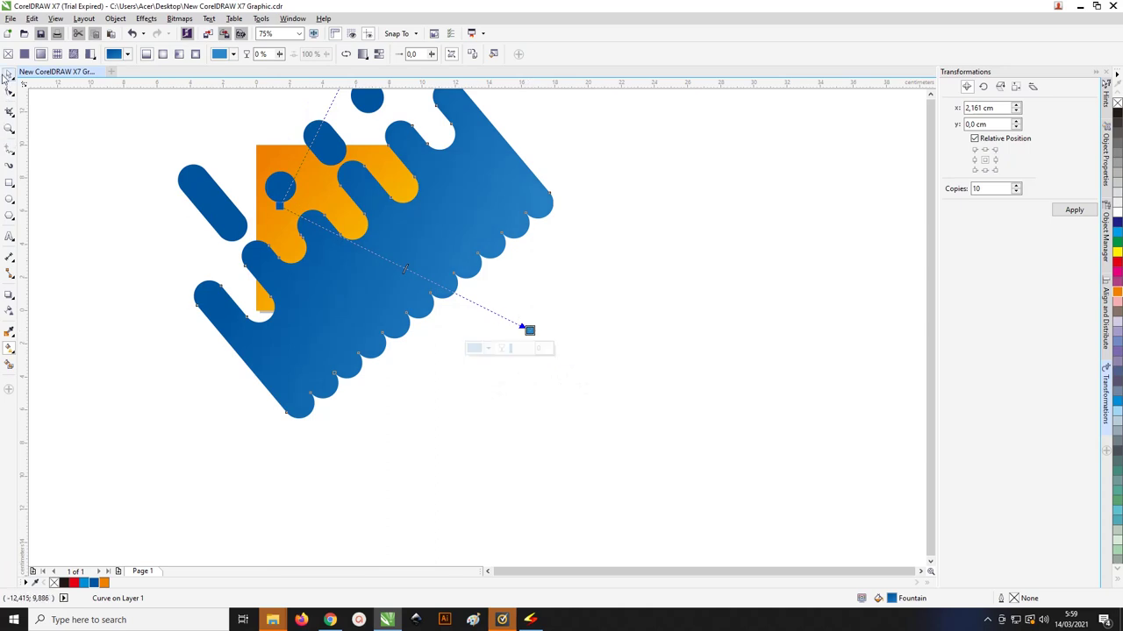
left_click(7, 76)
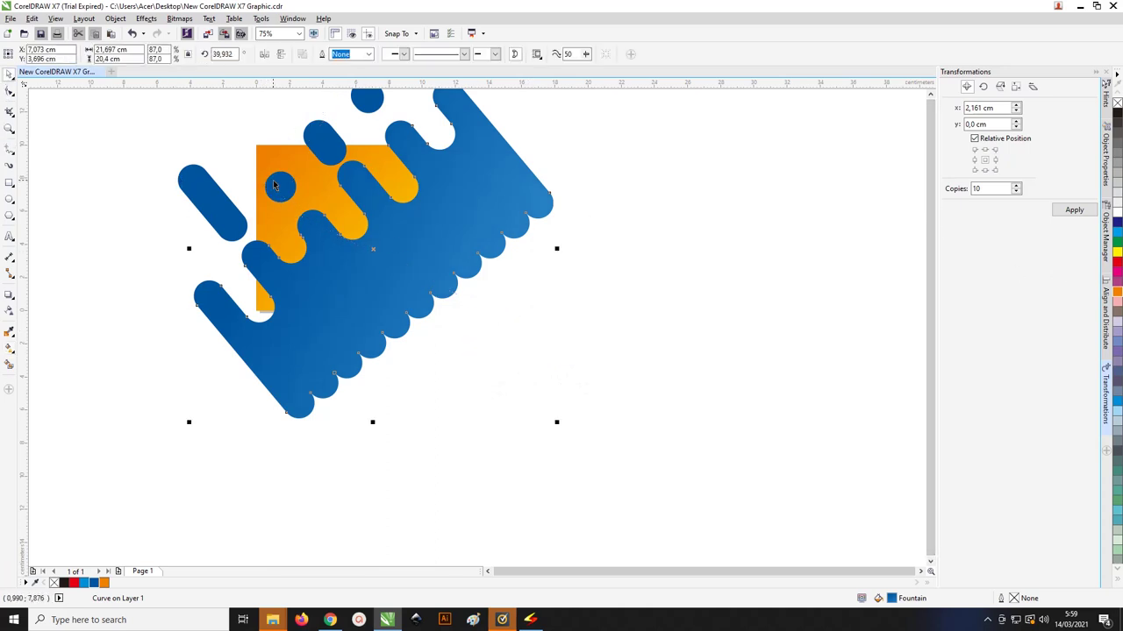
left_click(451, 304)
left_click(482, 288)
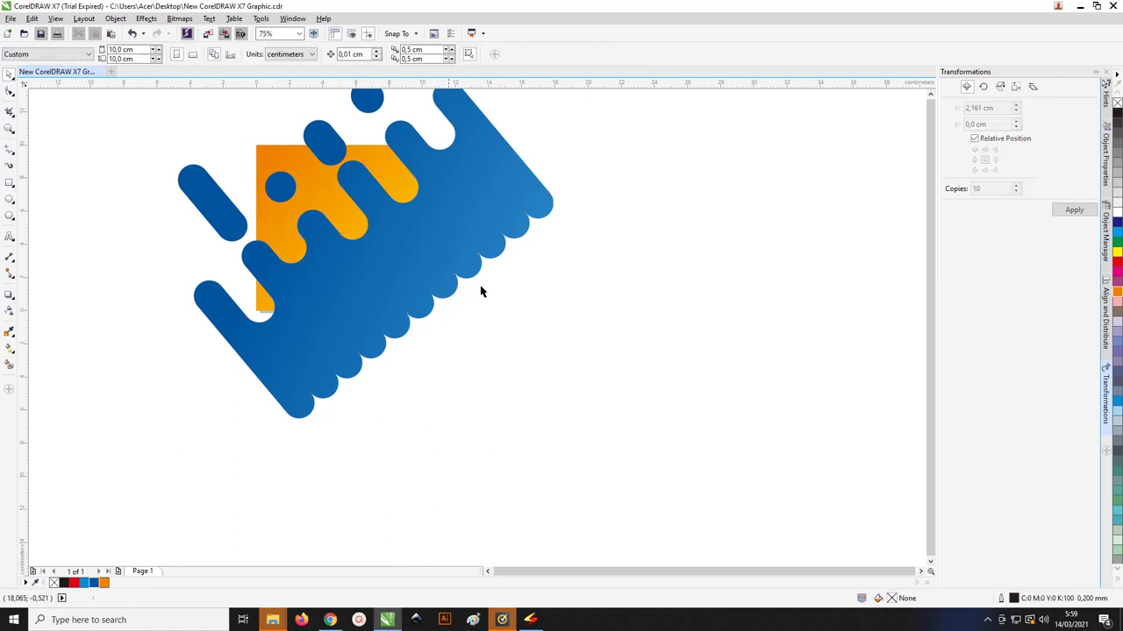
Step: Intersect the page square with the large blue drip shape to create a copy trimmed to the page
left_click(373, 237)
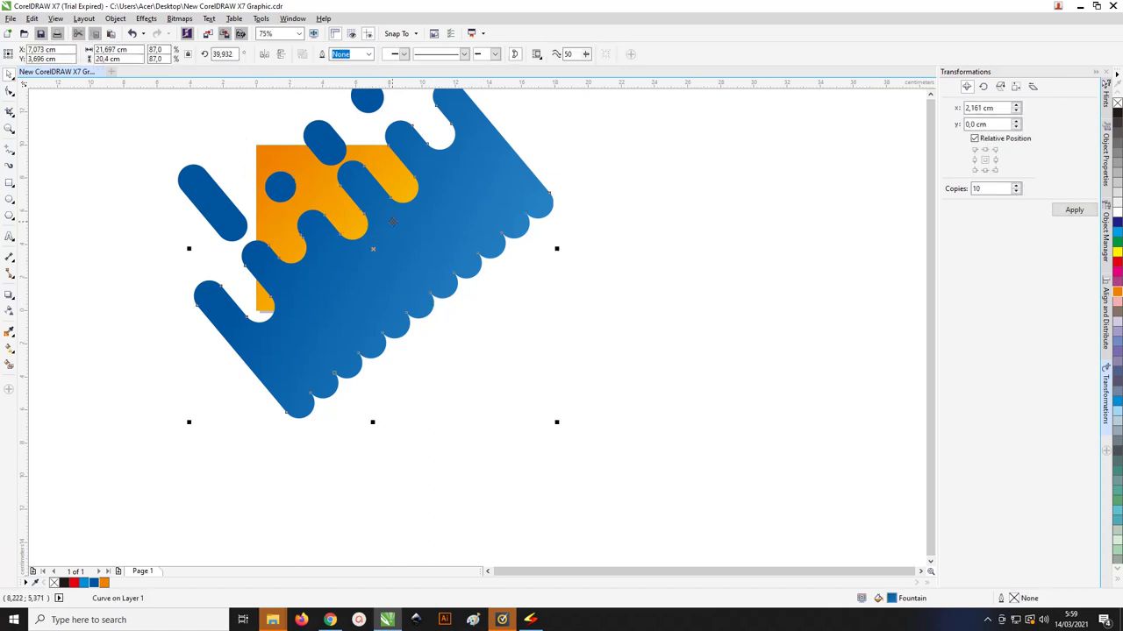
scroll(392, 222, "down", 2)
scroll(329, 201, "up", 2)
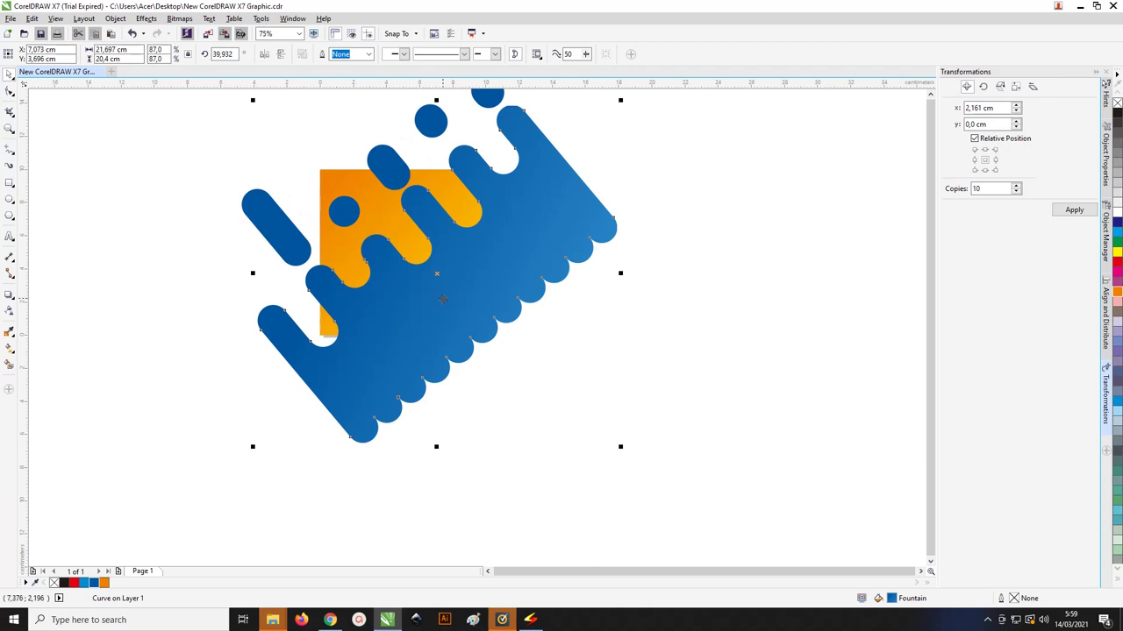
left_click(687, 235)
left_click(434, 176)
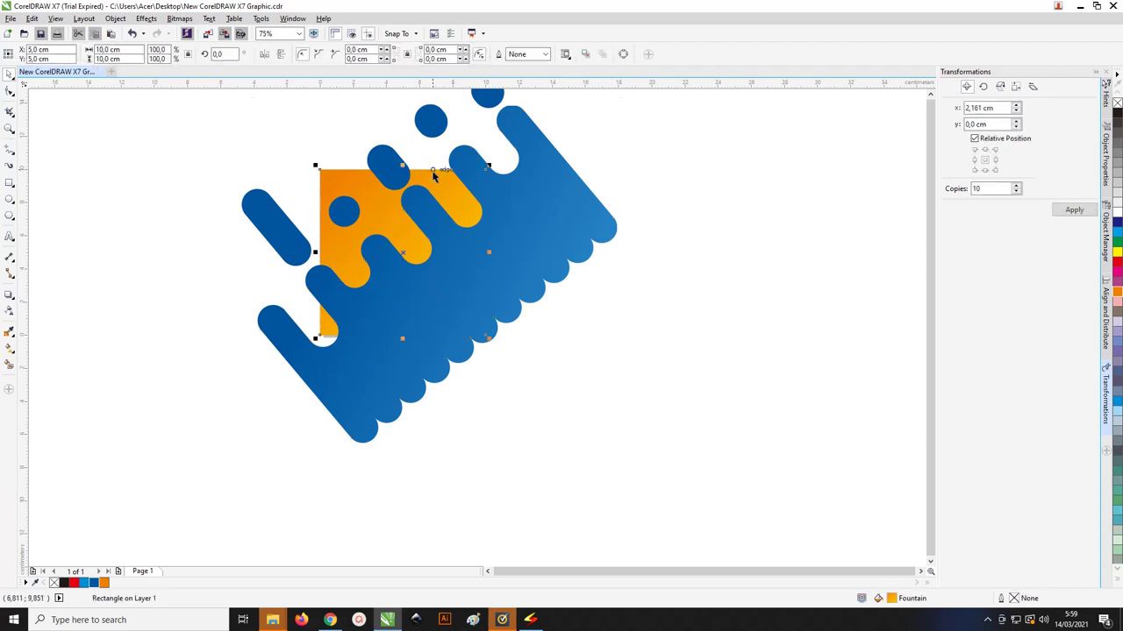
left_click(532, 220, "shift")
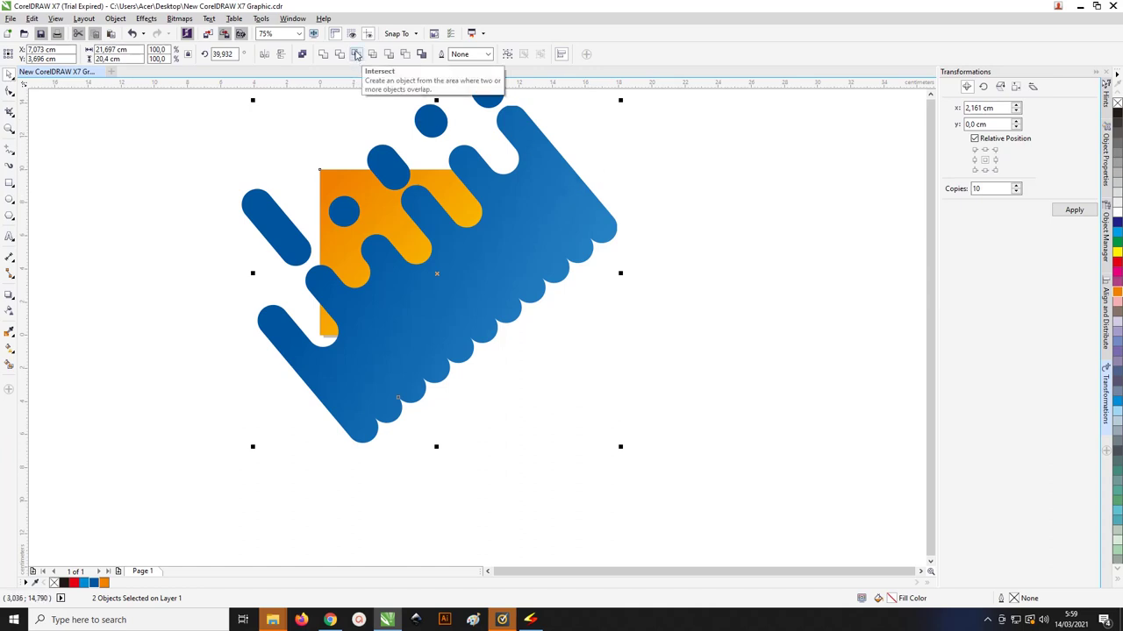
left_click(356, 54)
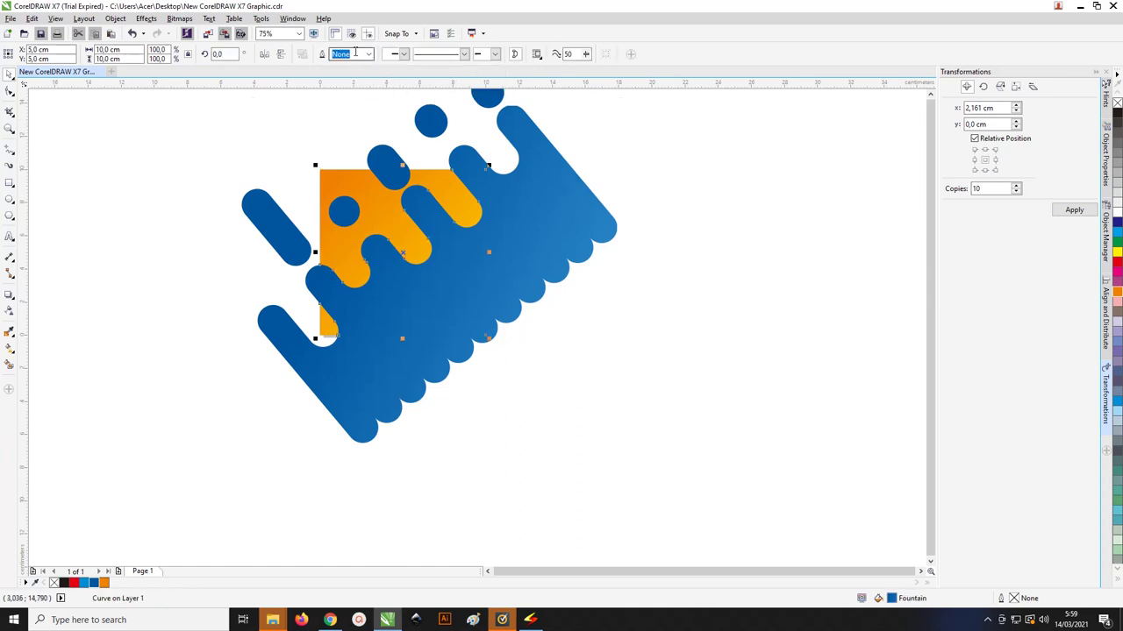
Step: Move the original untrimmed drip shape to the left across the page and rotate it by 180 degrees
left_click_drag(505, 218, 582, 314)
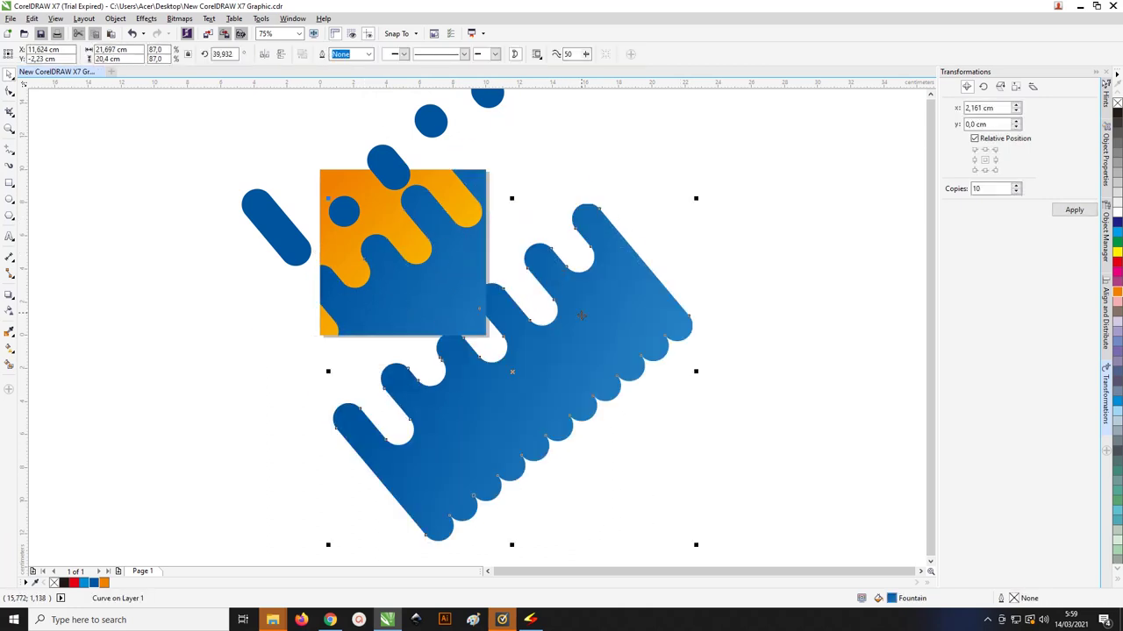
left_click(472, 254)
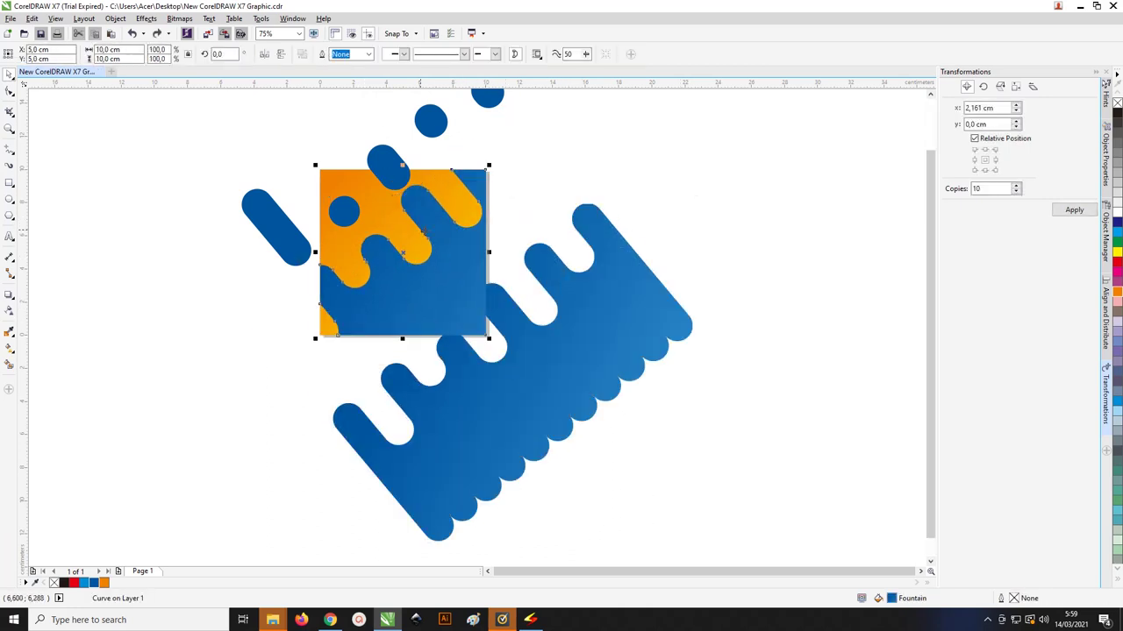
key("ctrl+z")
left_click_drag(651, 280, 383, 258)
left_click(522, 245)
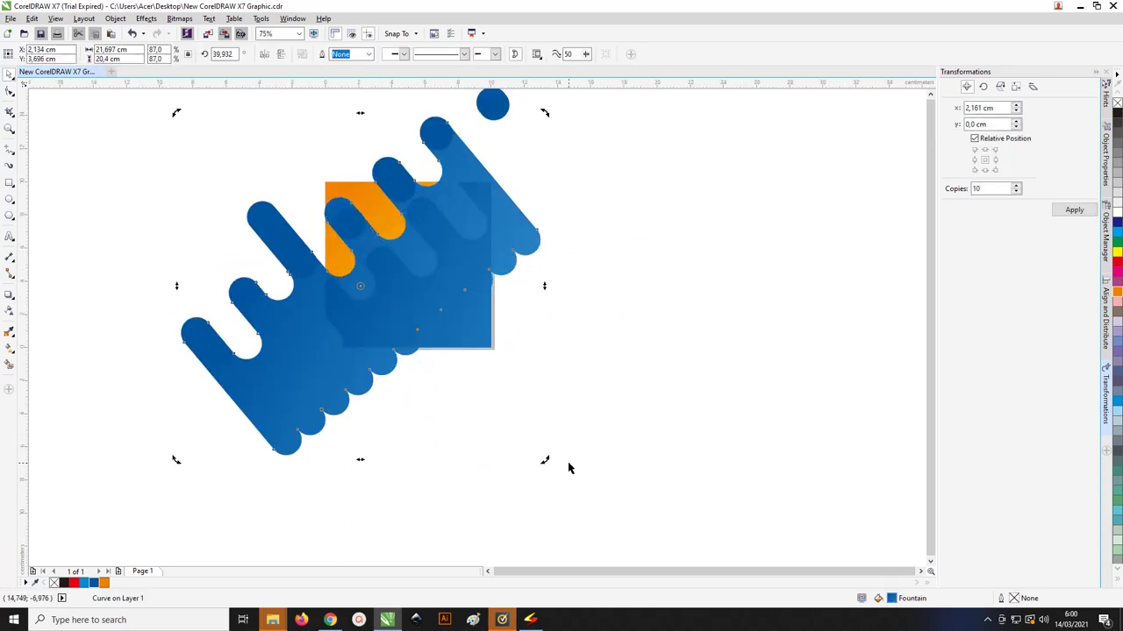
left_click_drag(547, 463, 248, 185)
mouse_move(233, 211)
left_mouse_down()
mouse_move(251, 193)
mouse_move(245, 200)
left_mouse_up()
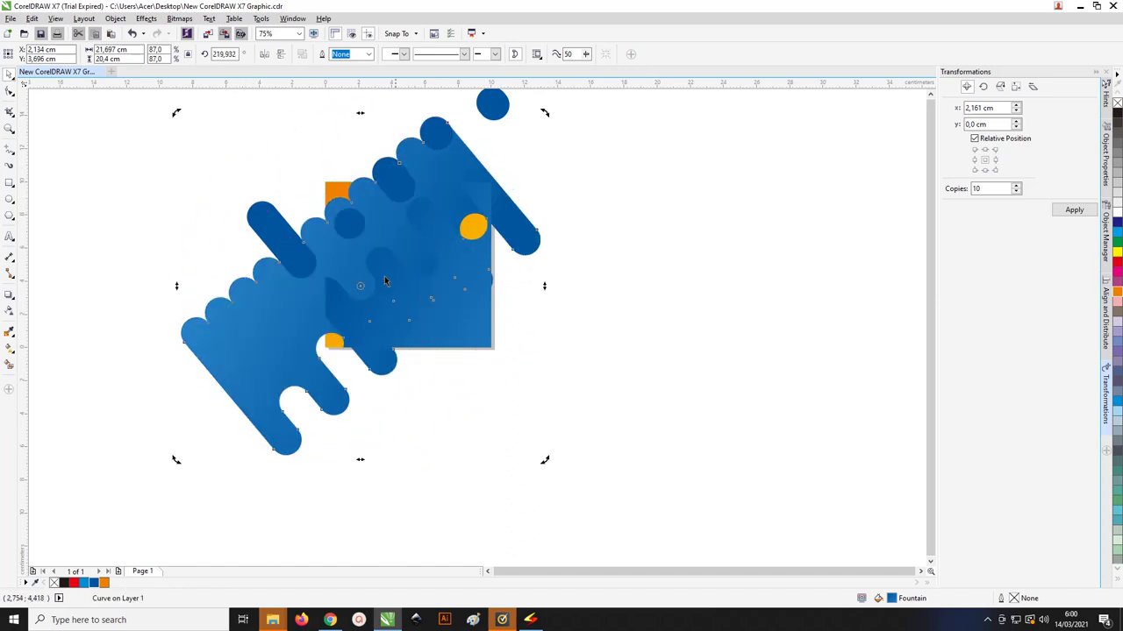
Step: Move the rotated drip shape over the page's upper-left area, with its centre at about X 0.7 cm, Y 8.8 cm
left_click_drag(514, 204, 484, 186)
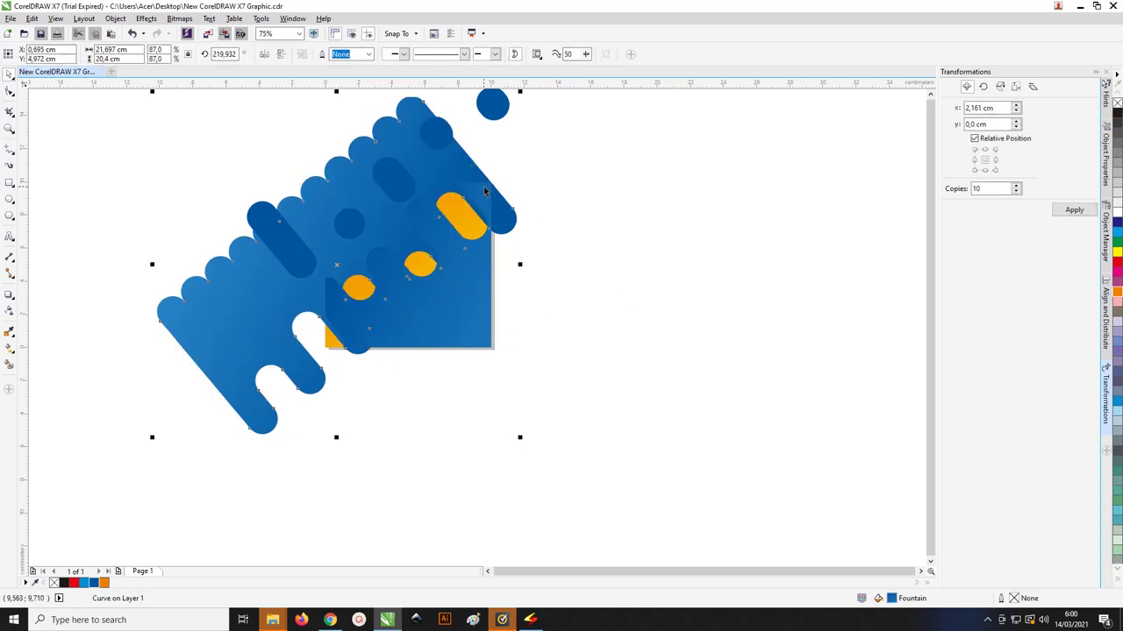
left_click(482, 186)
left_click(482, 186)
left_click(432, 154)
left_click_drag(432, 155, 451, 103)
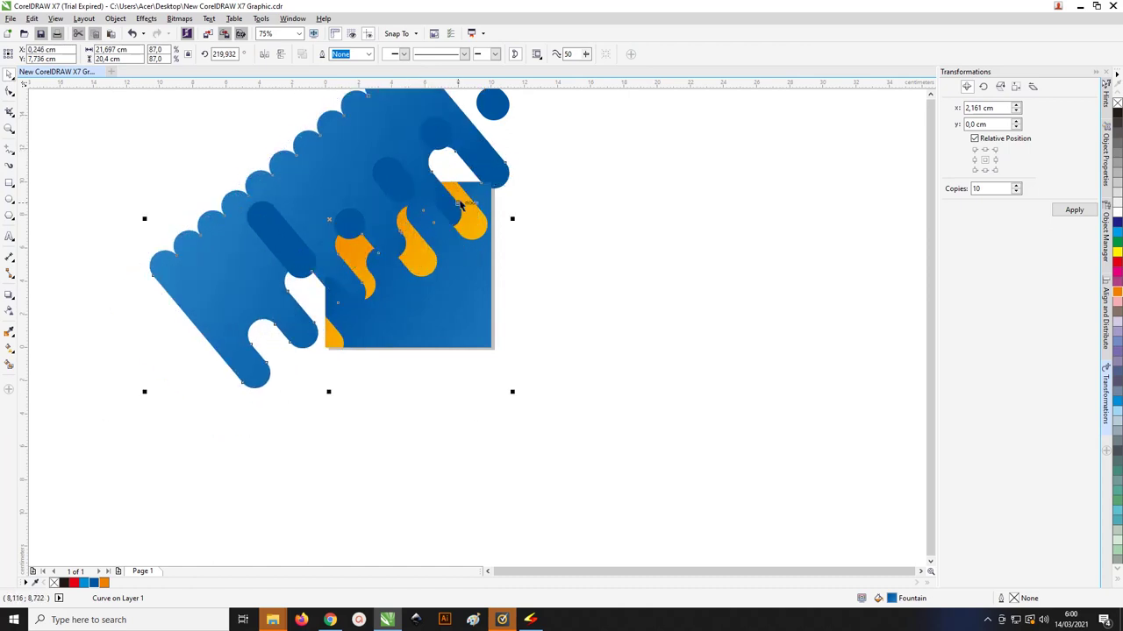
scroll(321, 218, "up", 2)
scroll(321, 218, "down", 2)
left_click_drag(321, 218, 356, 179)
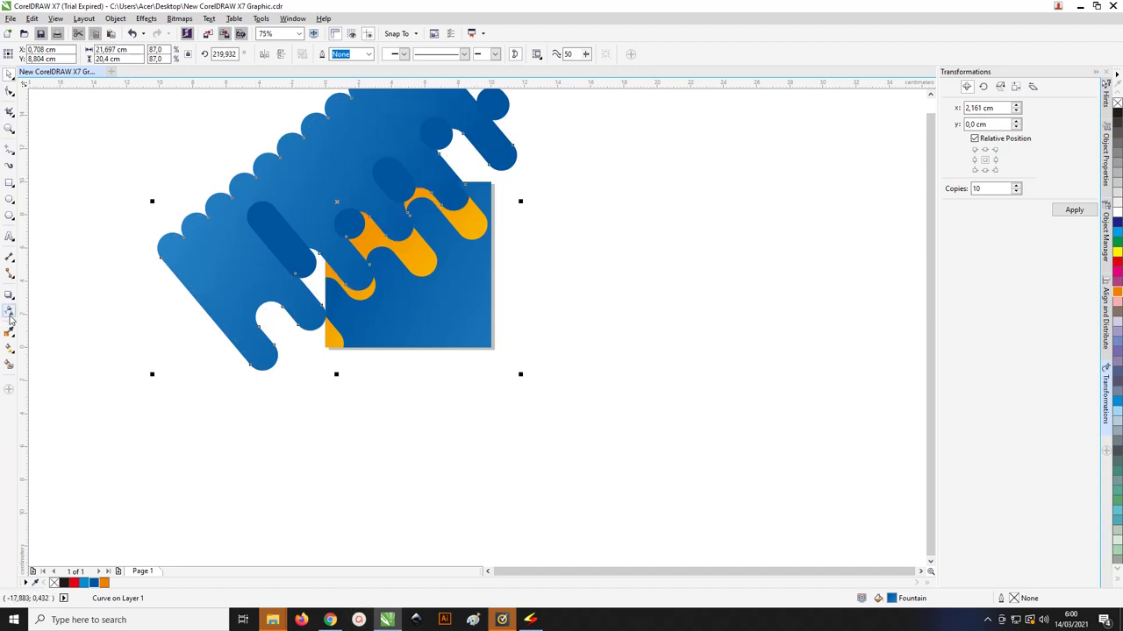
Step: Copy the page square's orange gradient fill onto the rotated drip shape
left_click(9, 348)
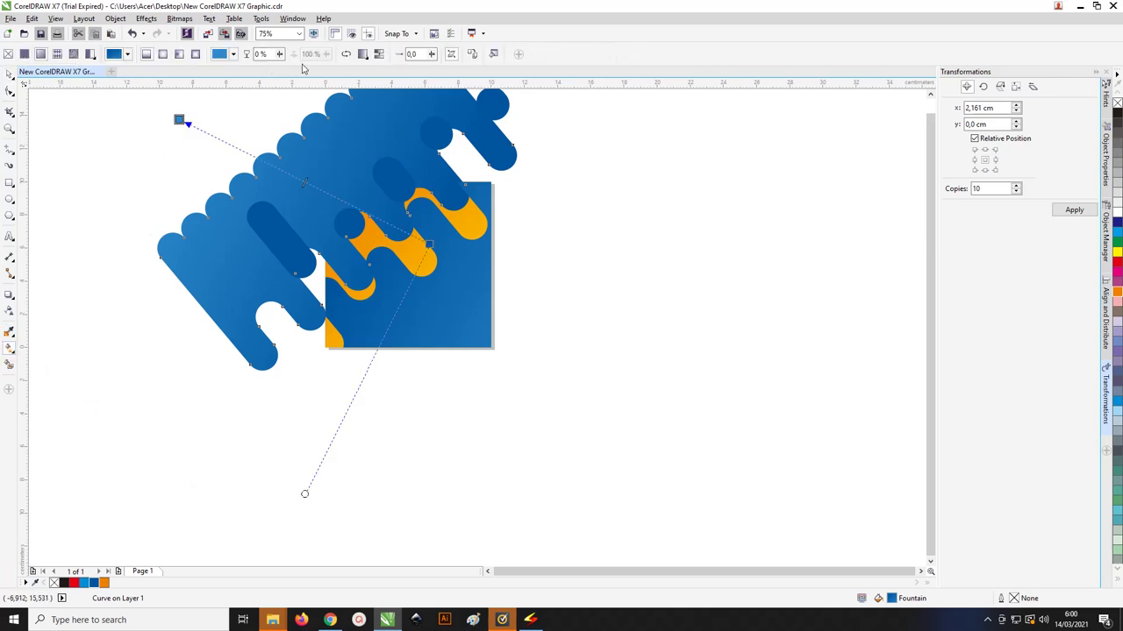
left_click(474, 54)
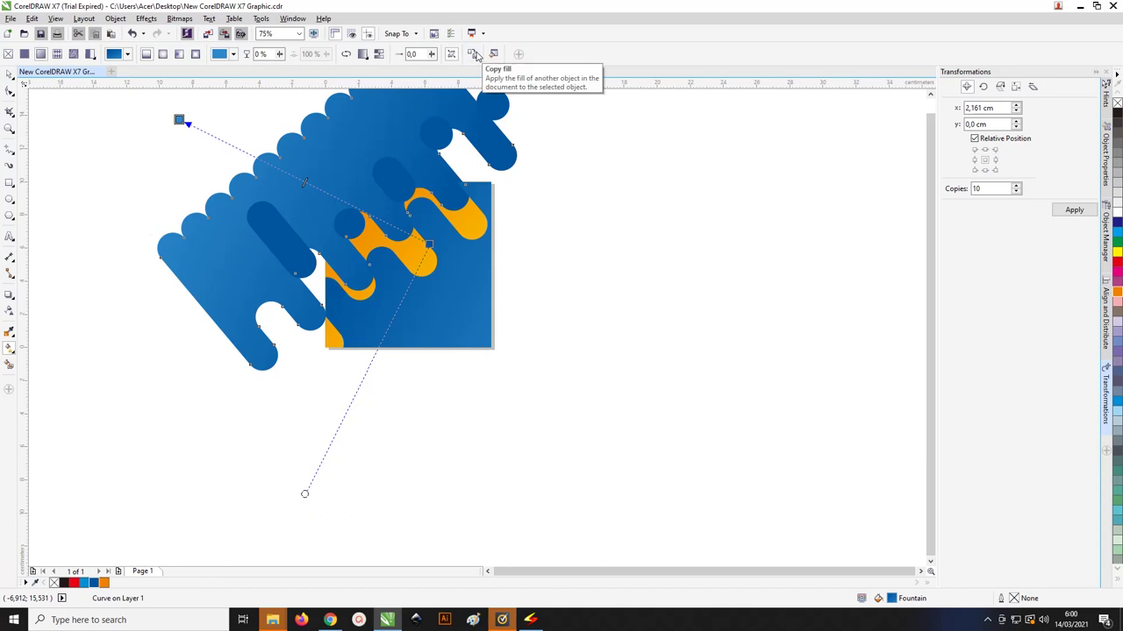
left_click(403, 251)
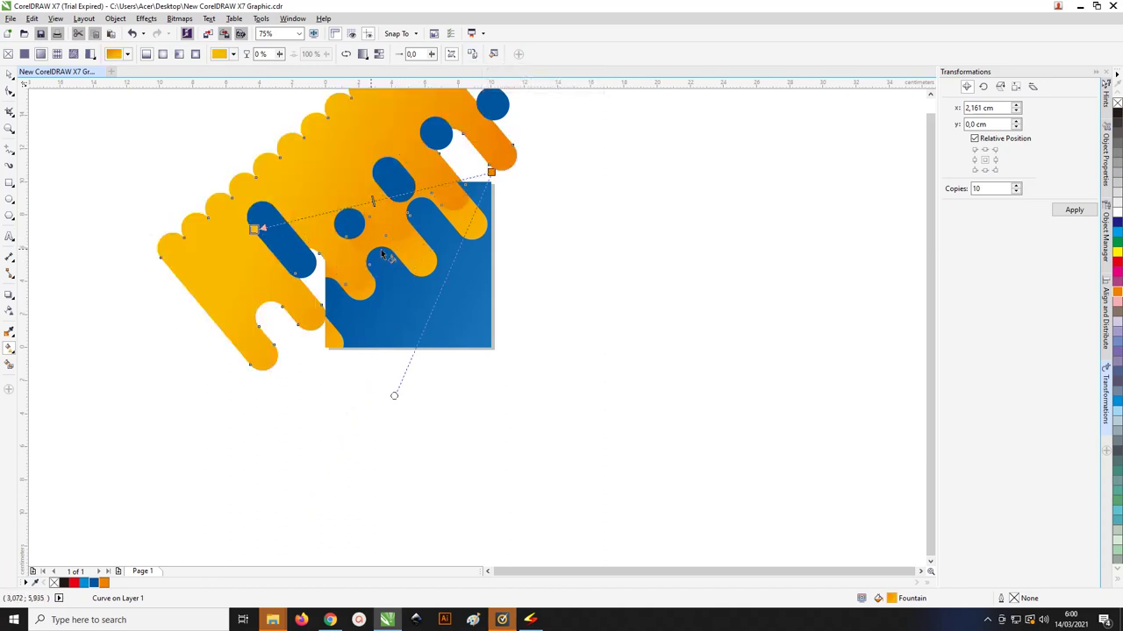
left_click(11, 74)
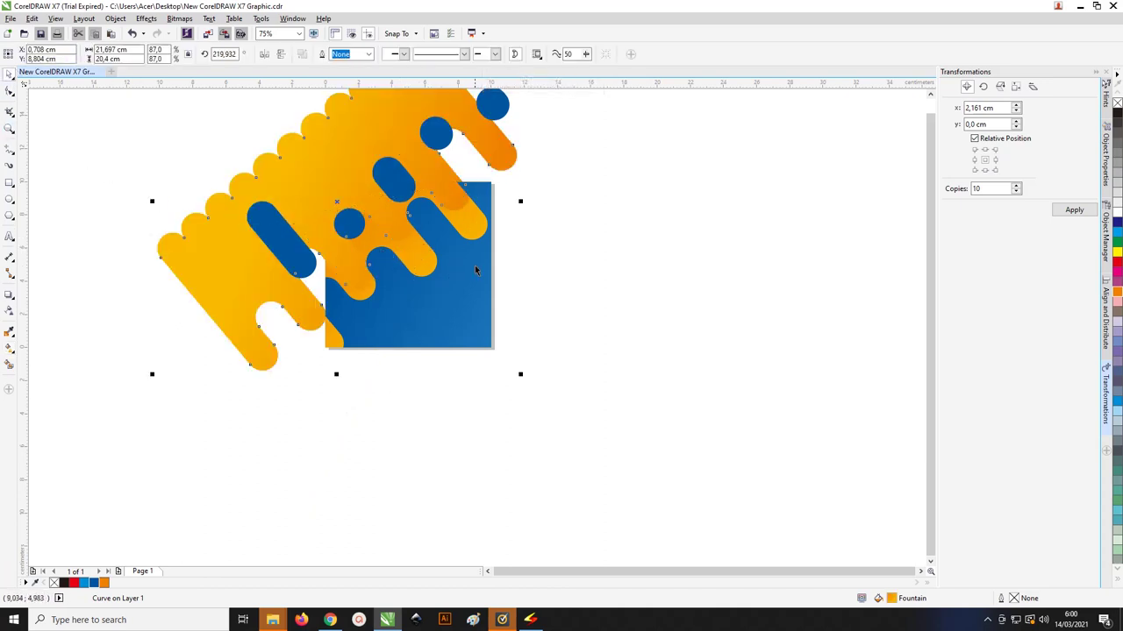
Step: Shift the rotated orange drip shape slightly to the left, with its centre at about X 0.43 cm
scroll(277, 223, "up", 2)
scroll(277, 222, "down", 2)
left_click_drag(314, 156, 316, 160)
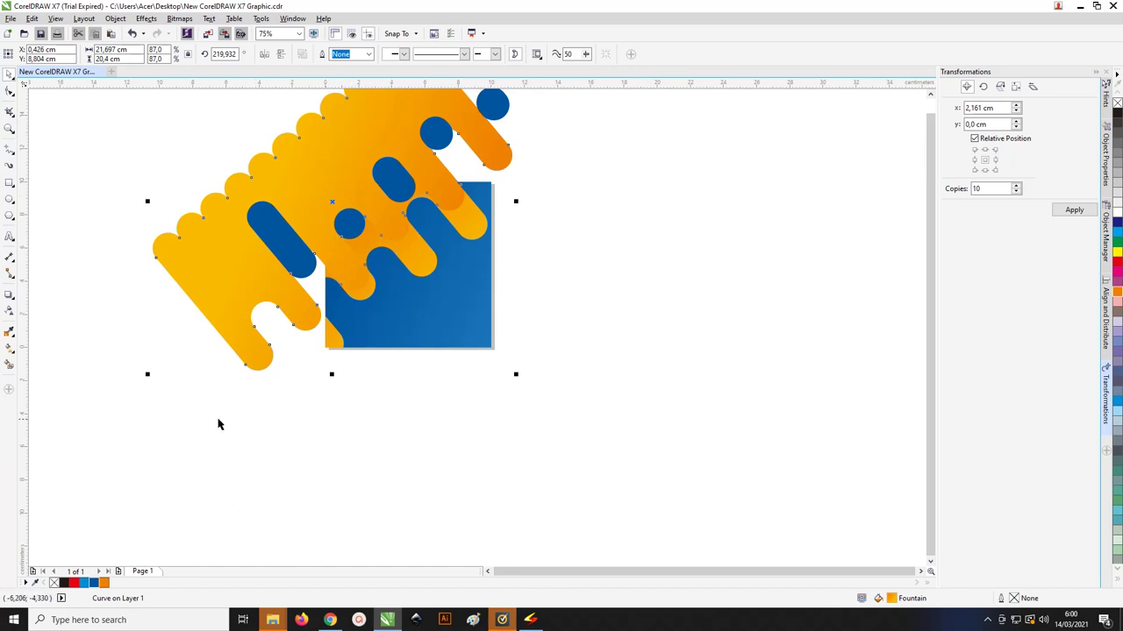
Step: Adjust the drip shape's gradient to run diagonally from yellow-orange at the upper left to dark orange near the drip tips
left_click(9, 347)
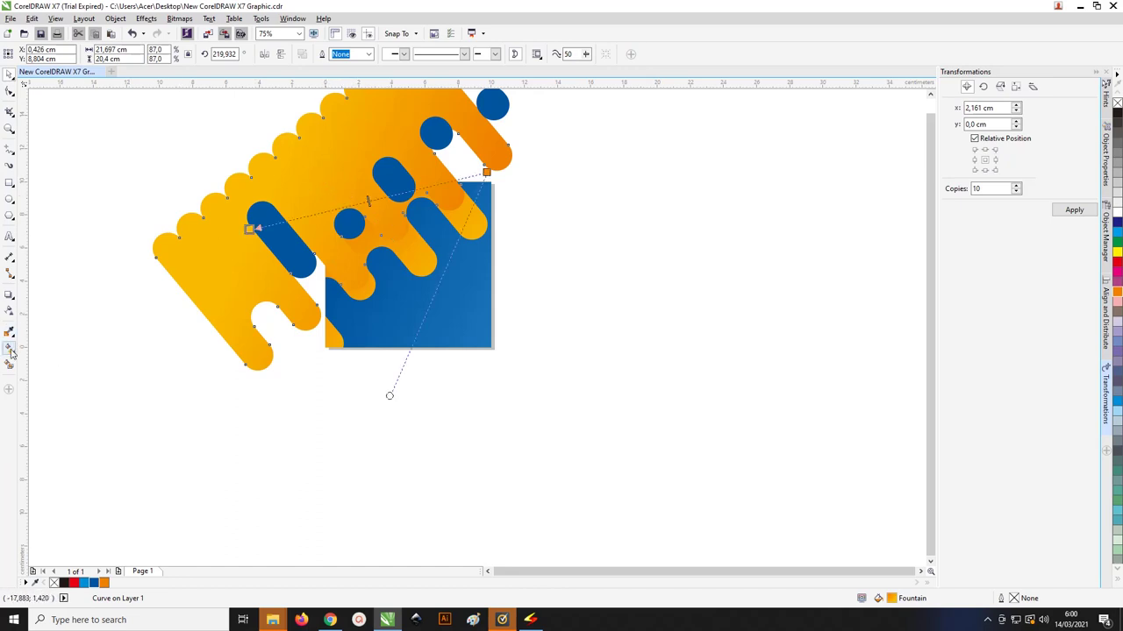
left_click_drag(486, 172, 439, 291)
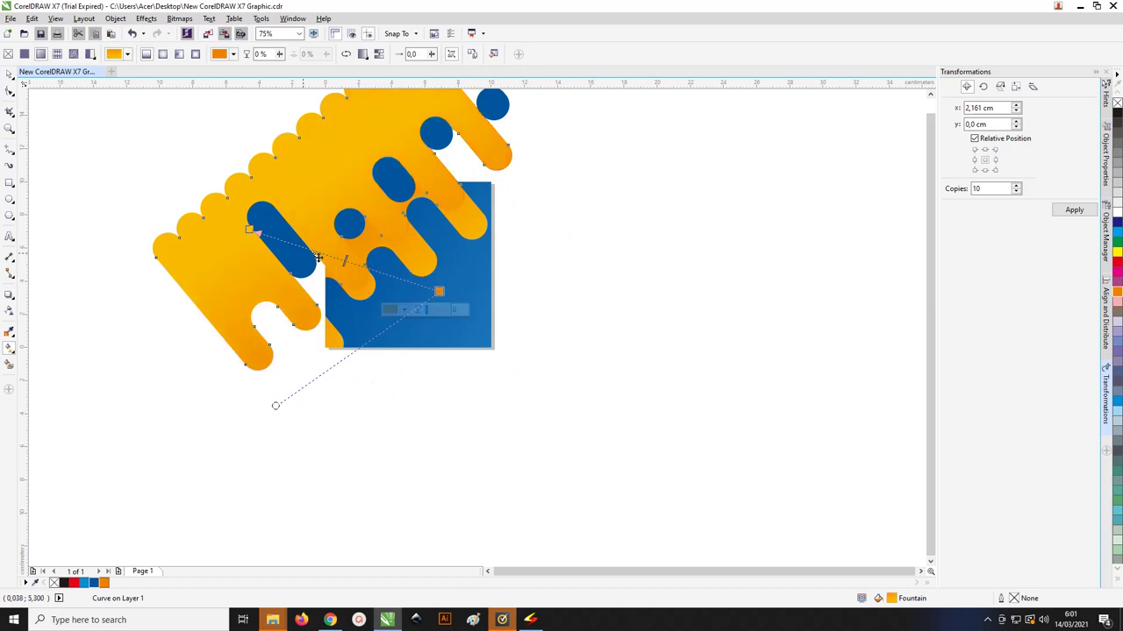
left_click_drag(241, 232, 251, 163)
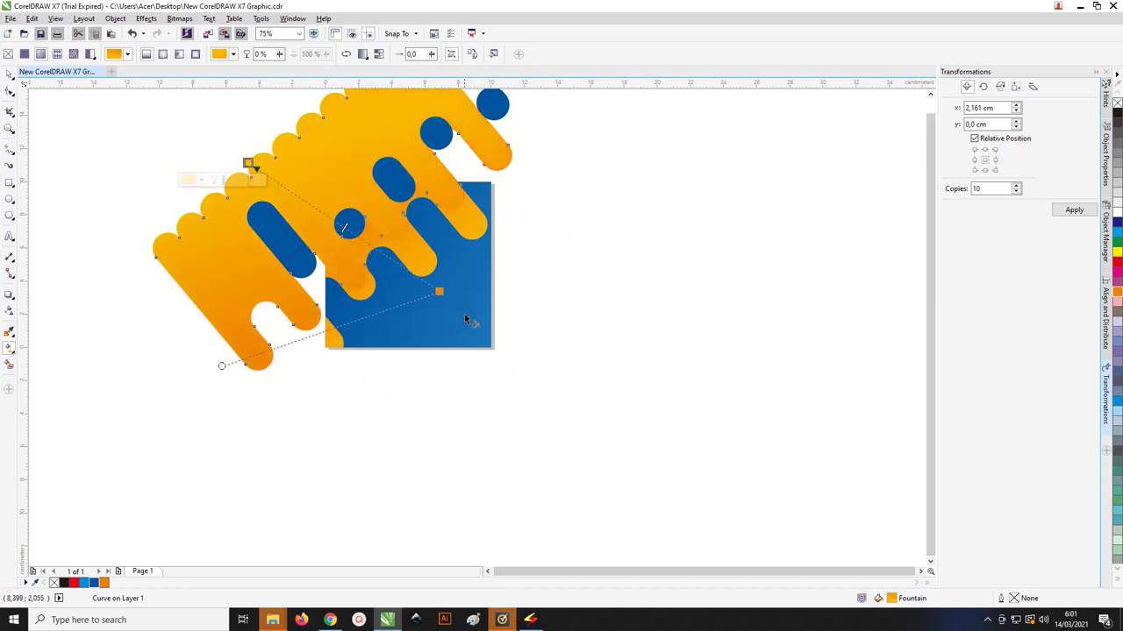
left_click_drag(438, 291, 393, 235)
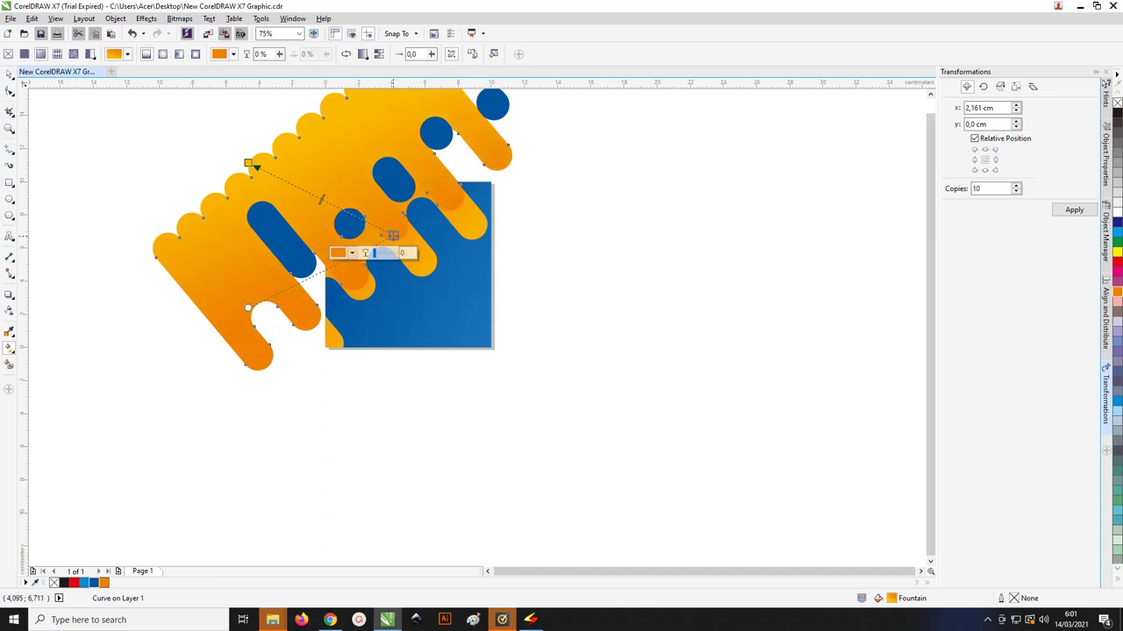
left_click(9, 74)
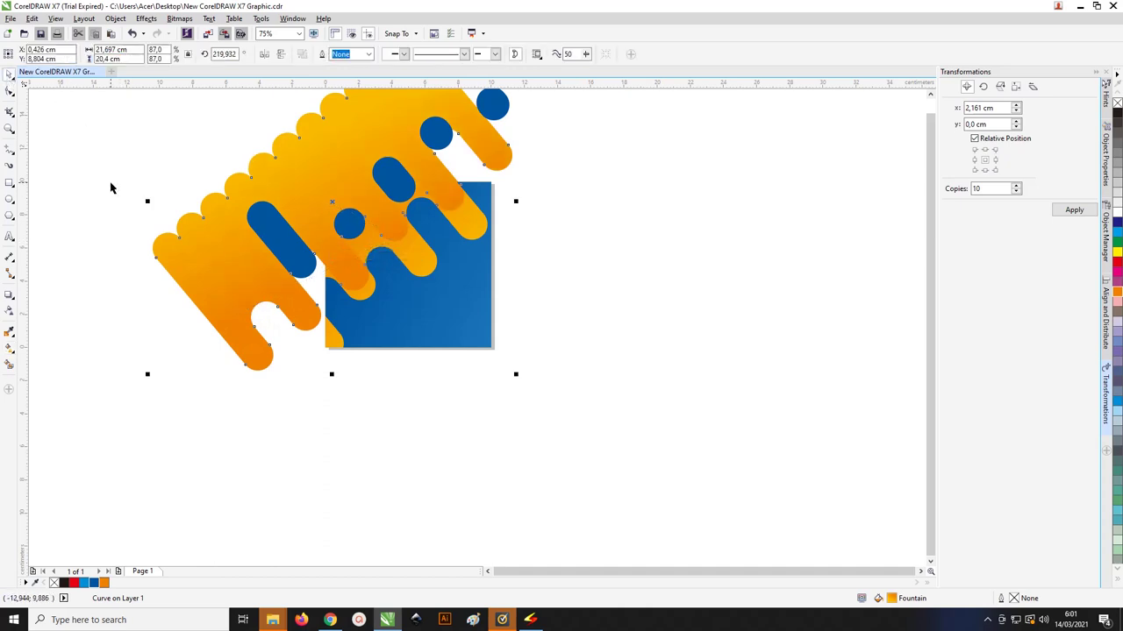
Step: Intersect the rotated orange drip shape with the page square and delete the untrimmed original
left_click(88, 168)
left_click(361, 174)
left_click(329, 345)
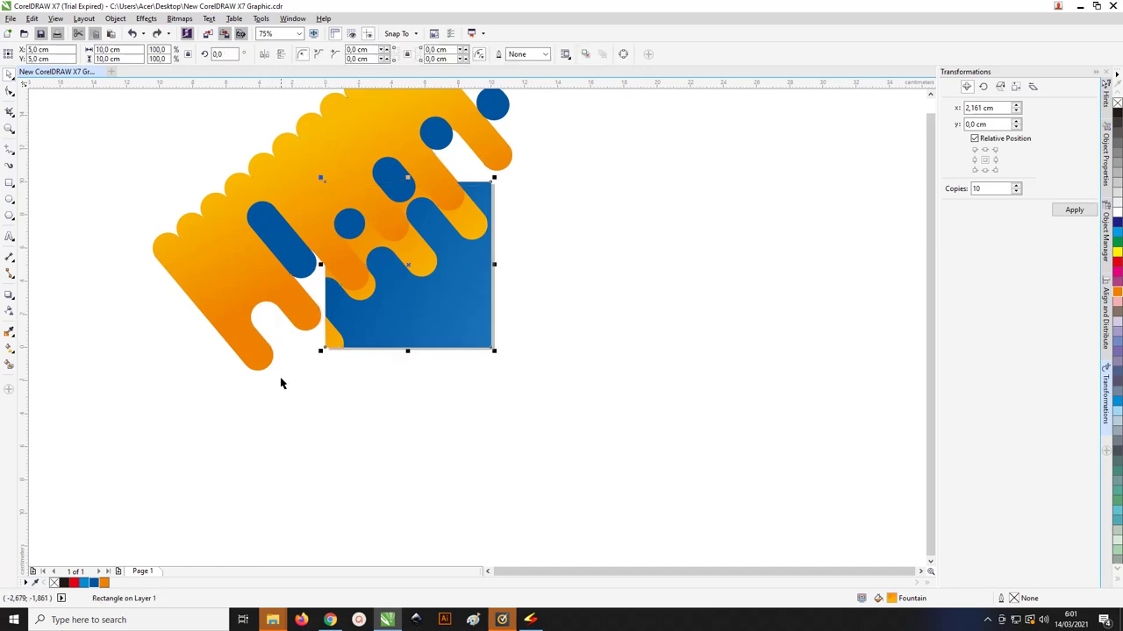
left_click(331, 151, "shift")
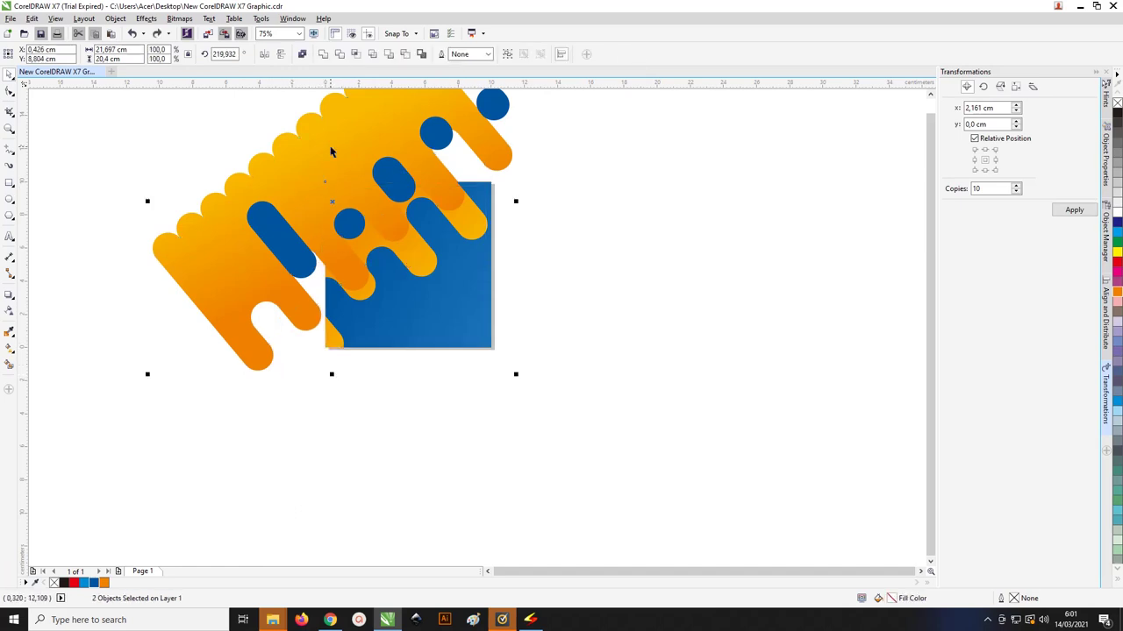
left_click(549, 170)
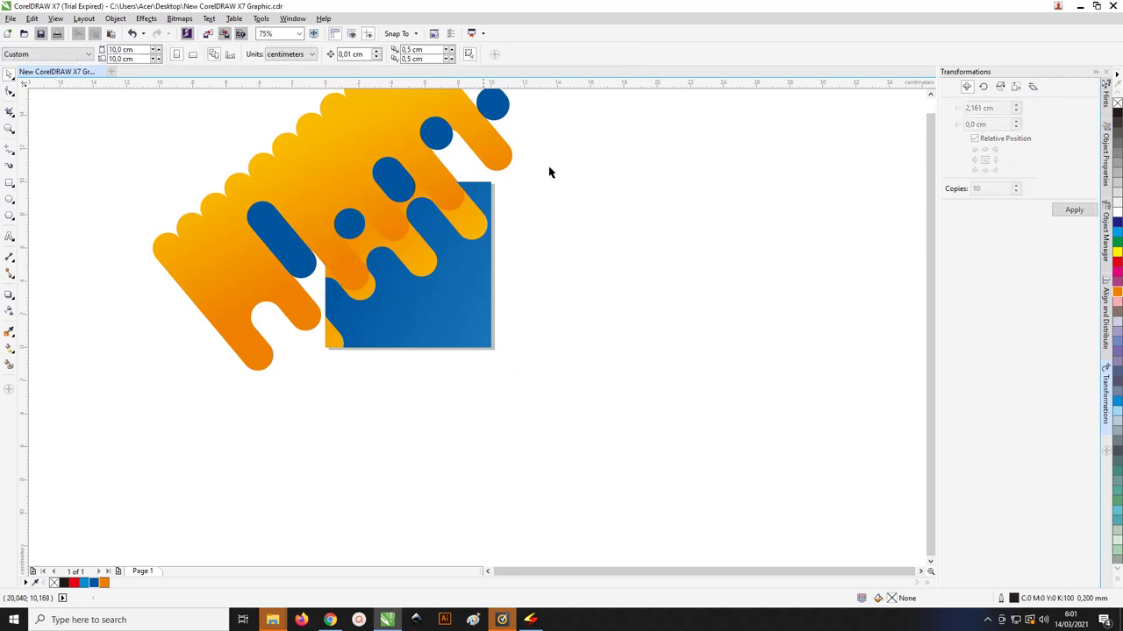
left_click(346, 140)
key("Delete")
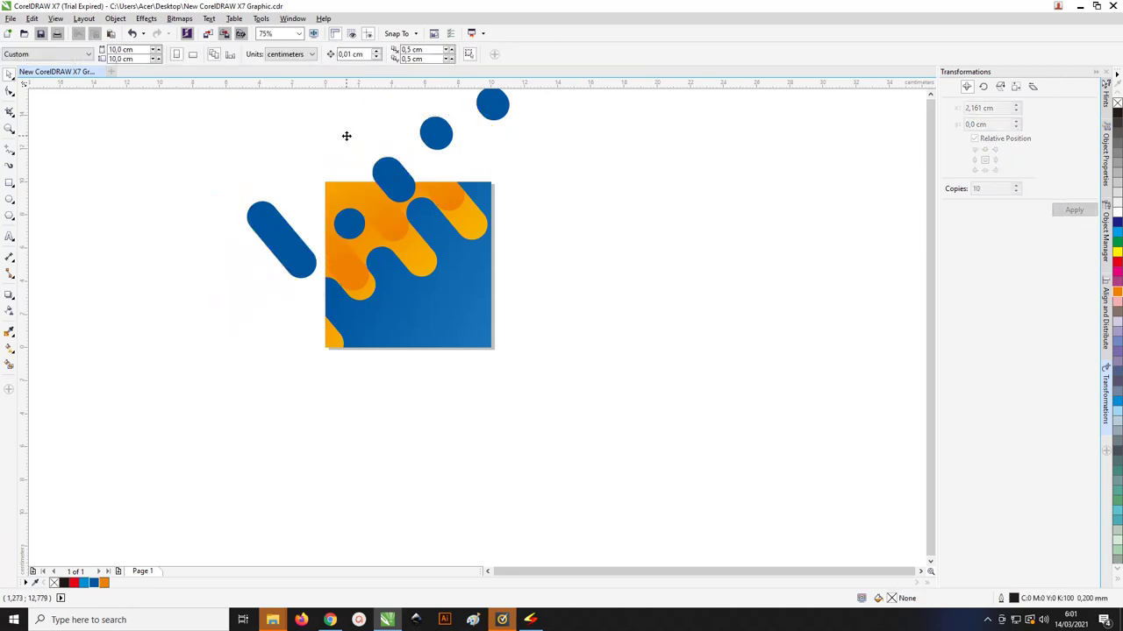
Step: Combine the blue capsule overlapping the page's upper edge with the blue round drop inside the page
scroll(351, 210, "up", 2)
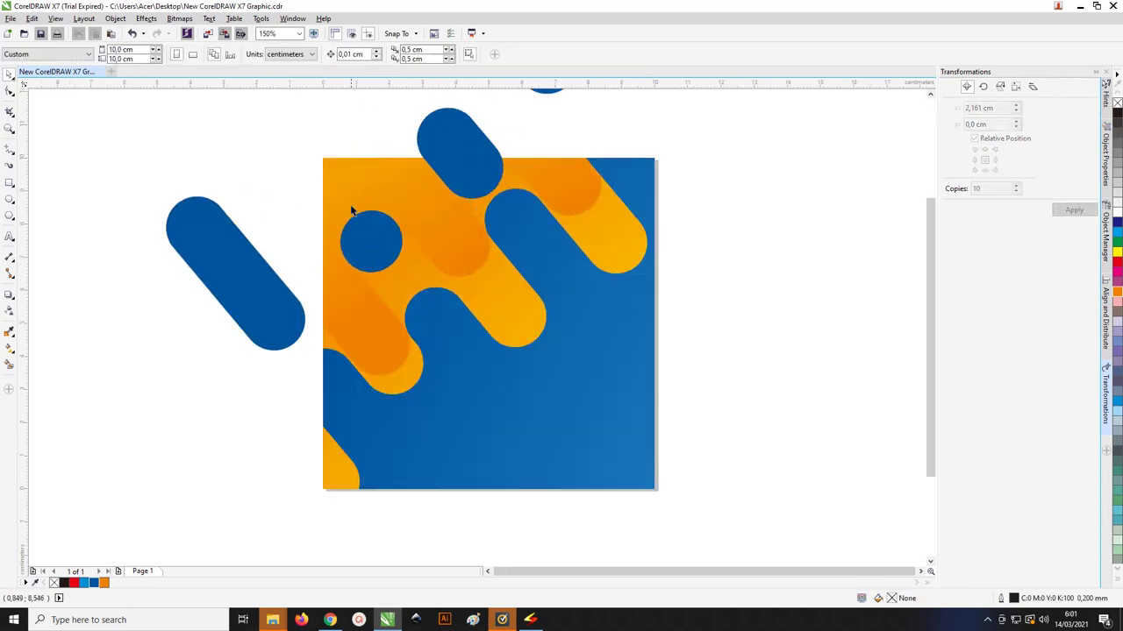
scroll(354, 207, "down", 2)
left_click(394, 183)
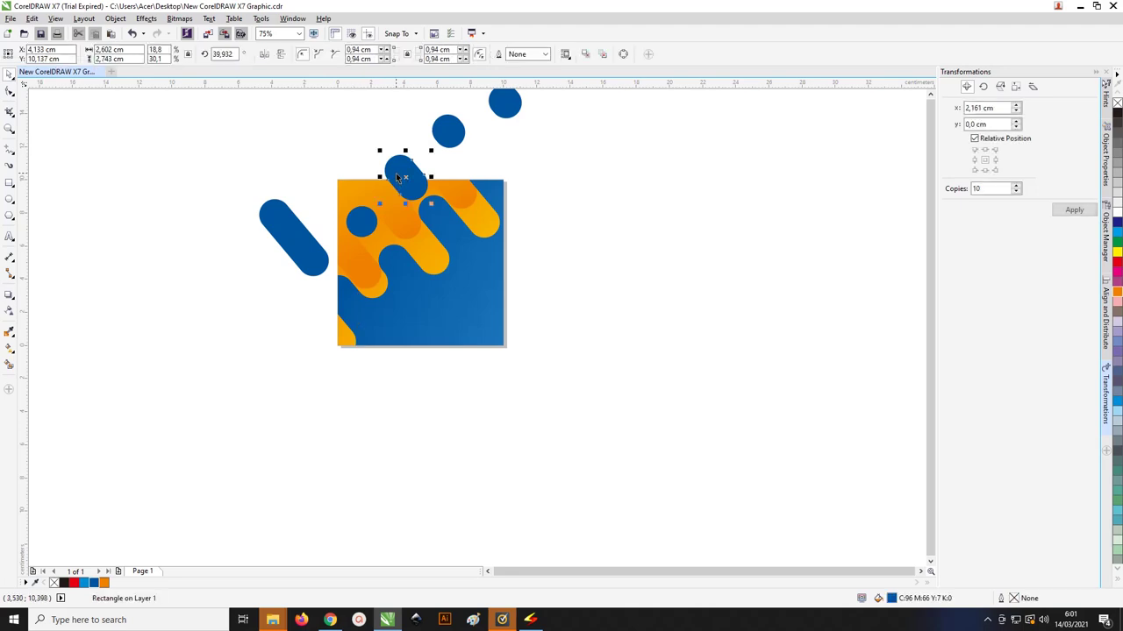
left_click(362, 221, "shift")
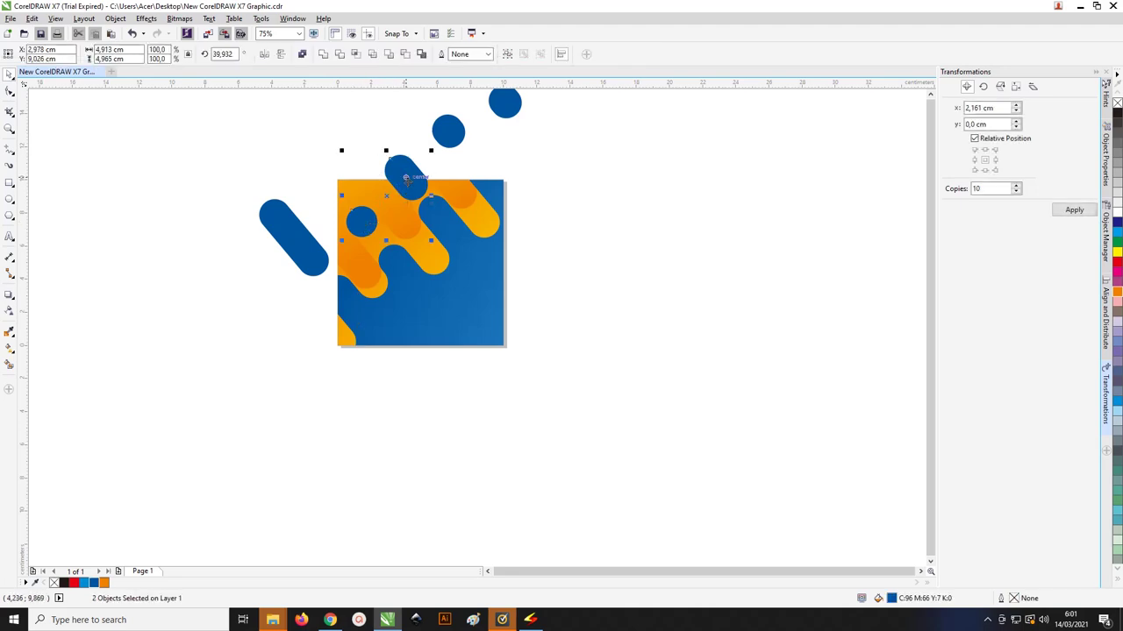
left_click(302, 55)
Step: Try to intersect the combined blue drops with the page square and move the untrimmed drops off the page
left_click(341, 342, "shift")
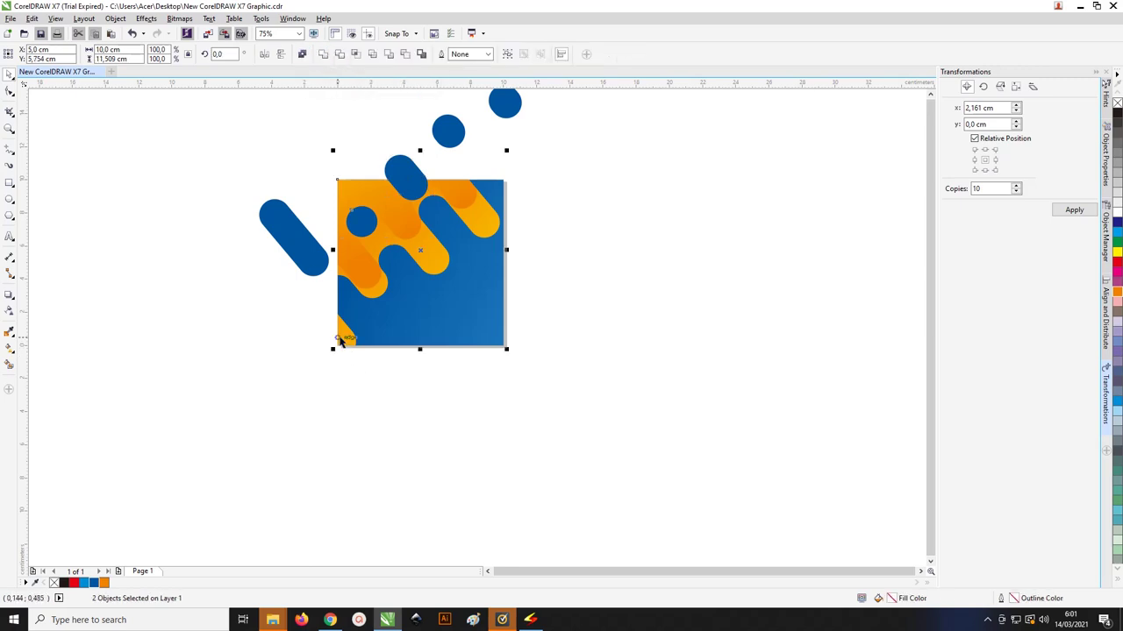
left_click(362, 55)
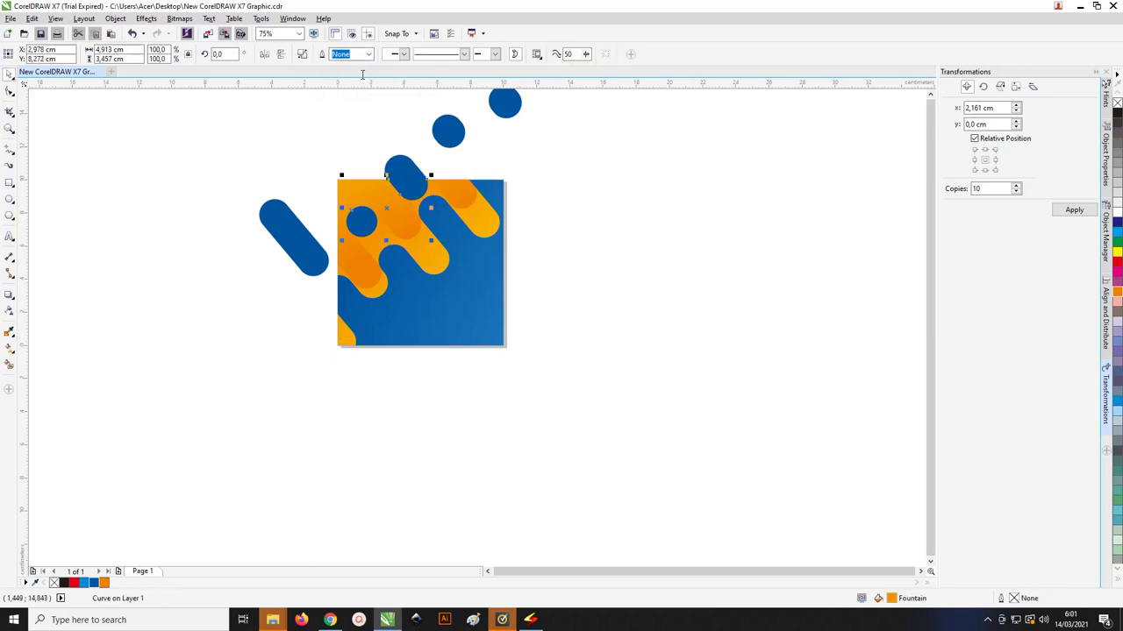
left_click_drag(412, 168, 294, 129)
key("ctrl+z")
left_click_drag(399, 169, 321, 150)
left_click(413, 184)
left_click(402, 186)
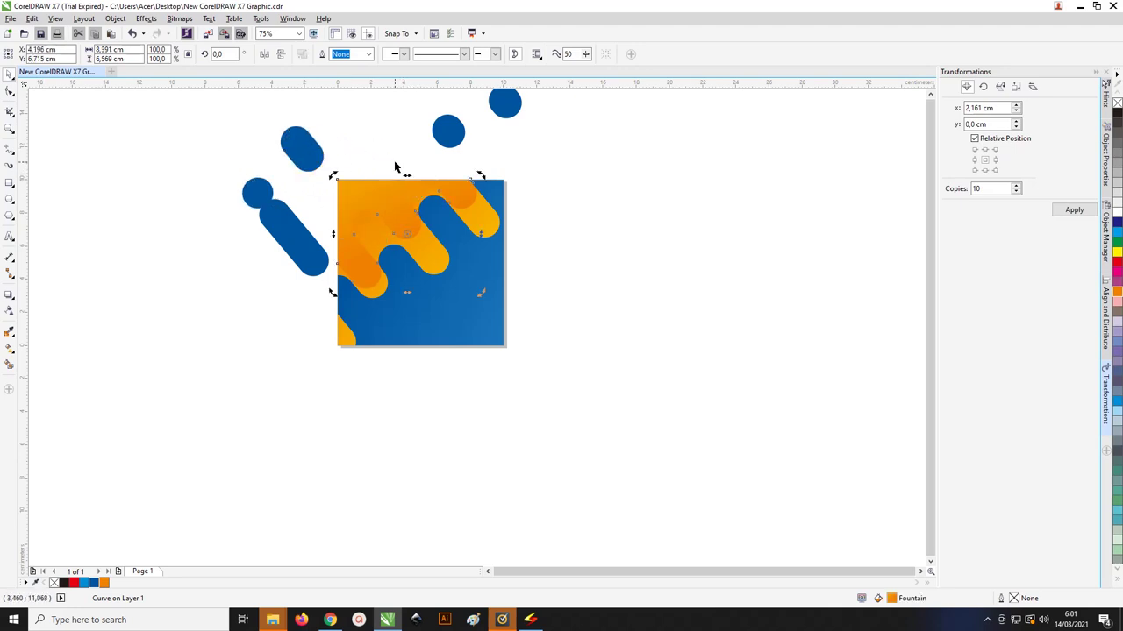
key("ctrl+z")
left_click(366, 125)
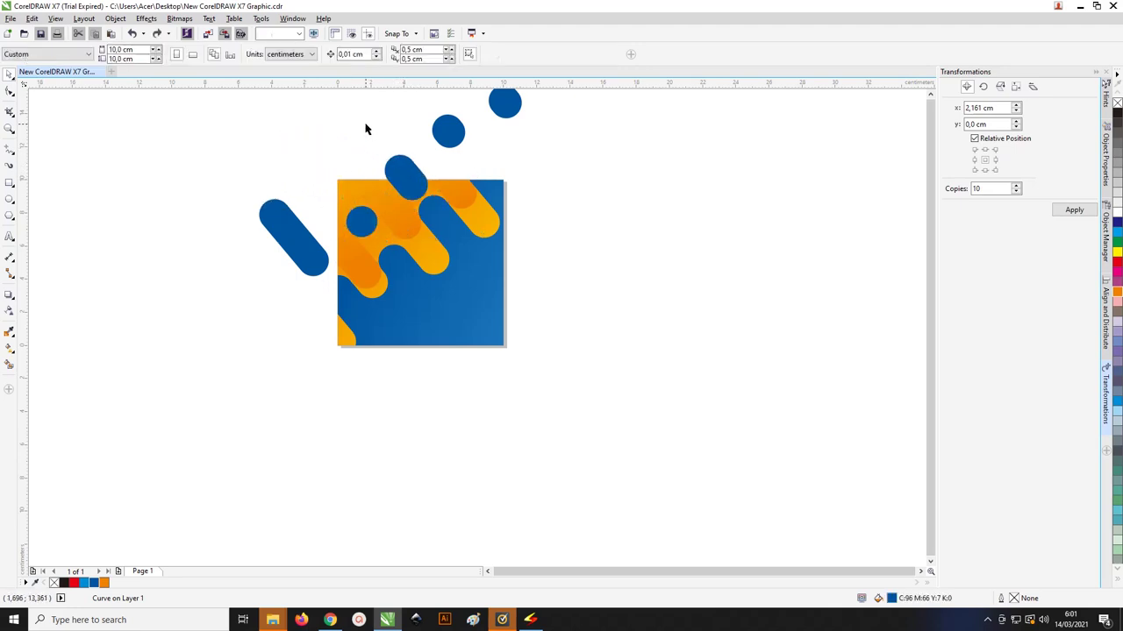
Step: Intersect the page square with the combined drops, keeping a blue trimmed copy, and delete the untrimmed drops
left_click(343, 339)
left_click(404, 170, "shift")
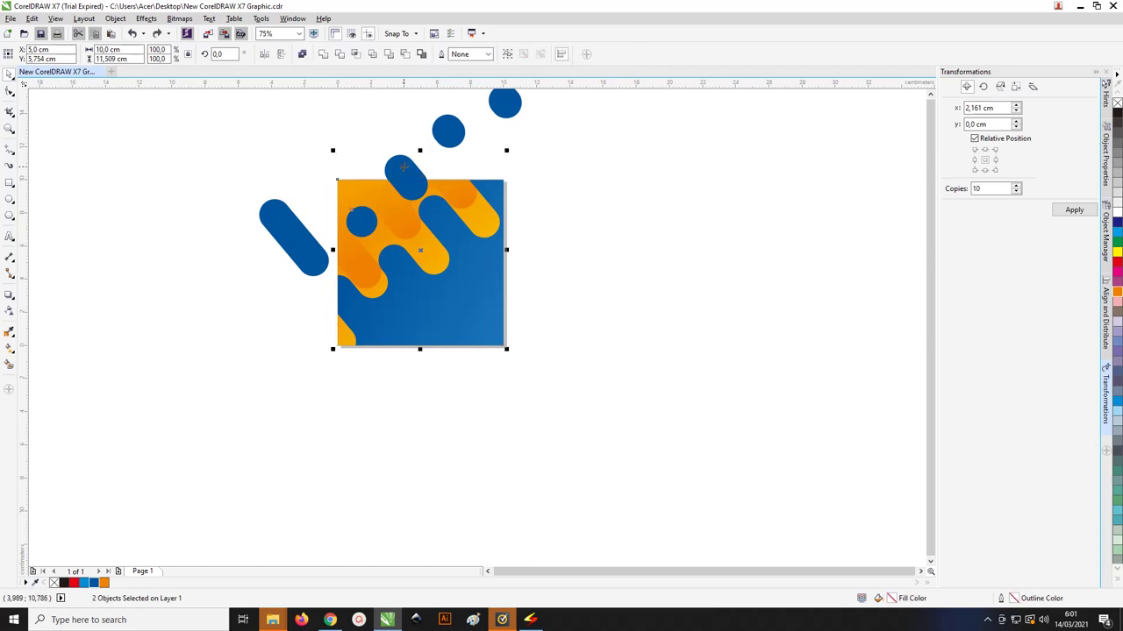
left_click(358, 56)
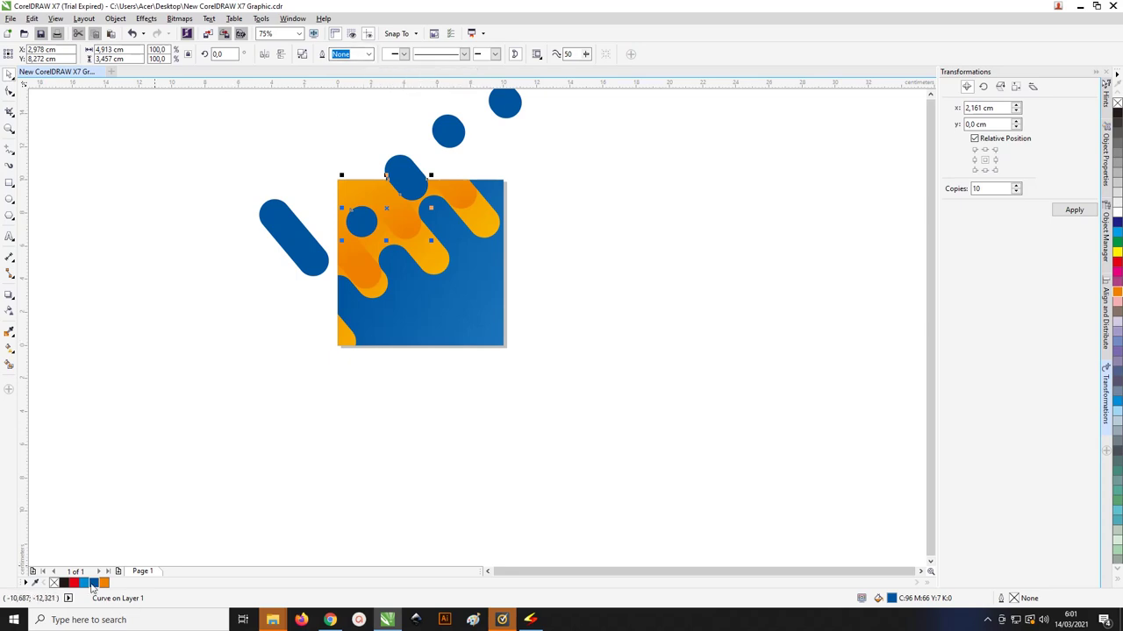
left_click_drag(396, 198, 322, 162)
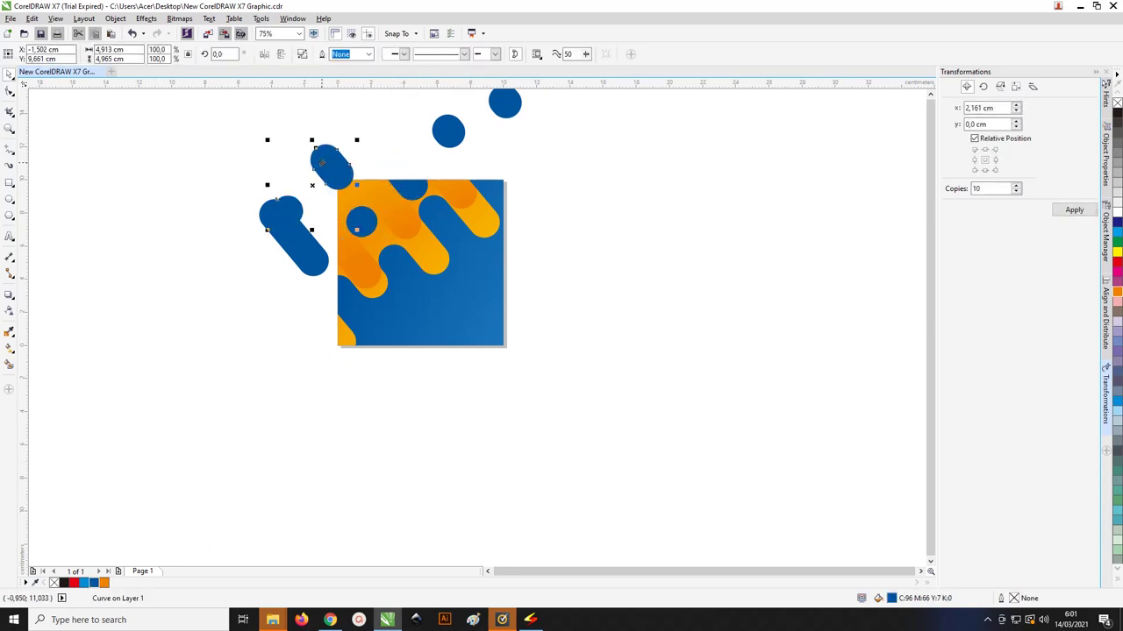
key("Delete")
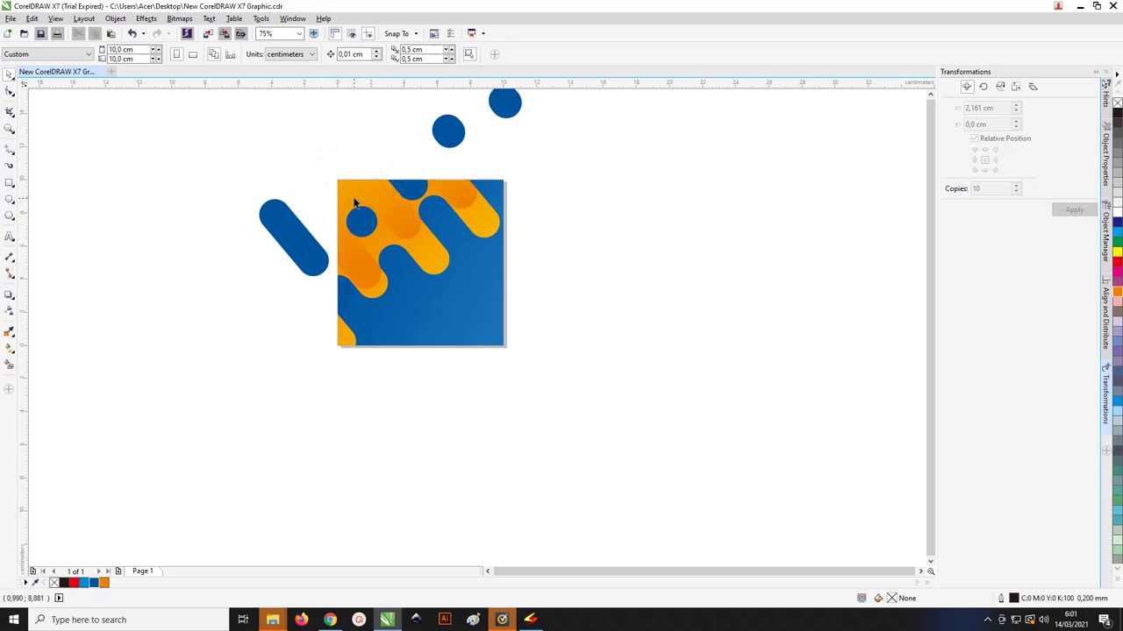
Step: Delete the long blue capsule beside the page and fit the remaining artwork in view
left_click(301, 230)
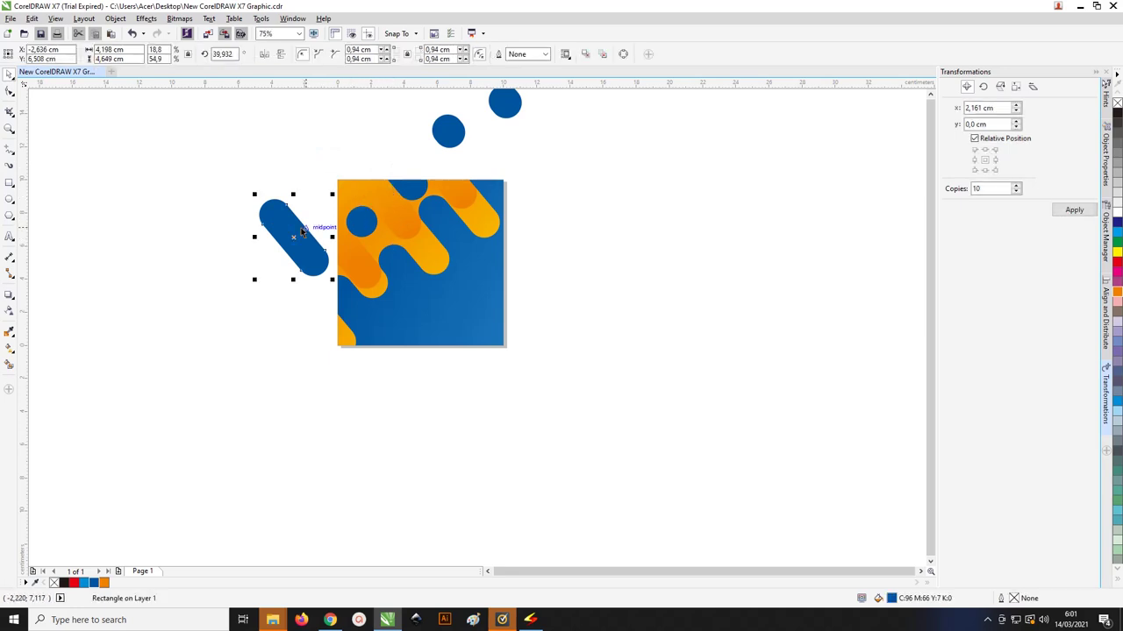
key("Delete")
key("z")
key("F4")
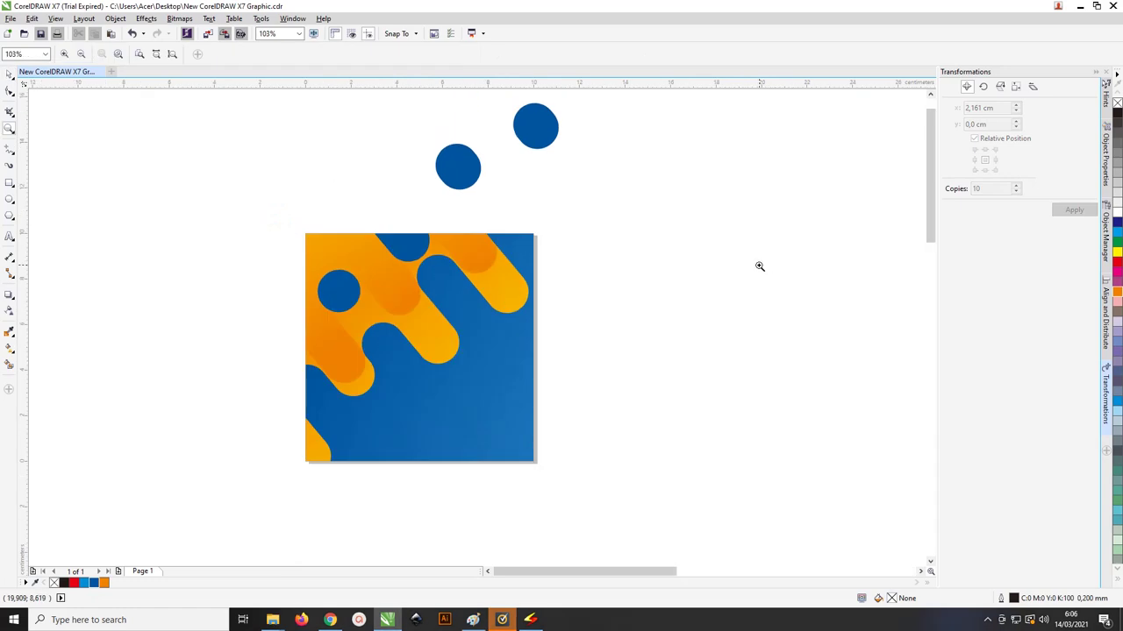
Step: Draw a circle about 7.03 cm in diameter with a white fill and no outline, and centre it on the page
left_click(9, 198)
left_click_drag(383, 293, 465, 375)
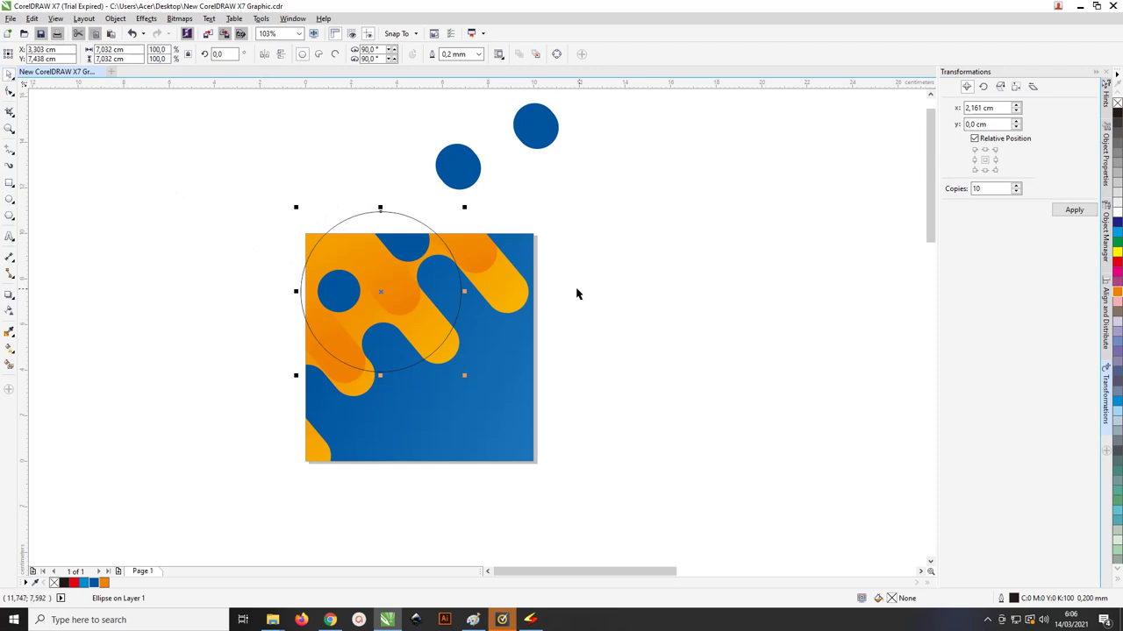
left_click(1116, 212)
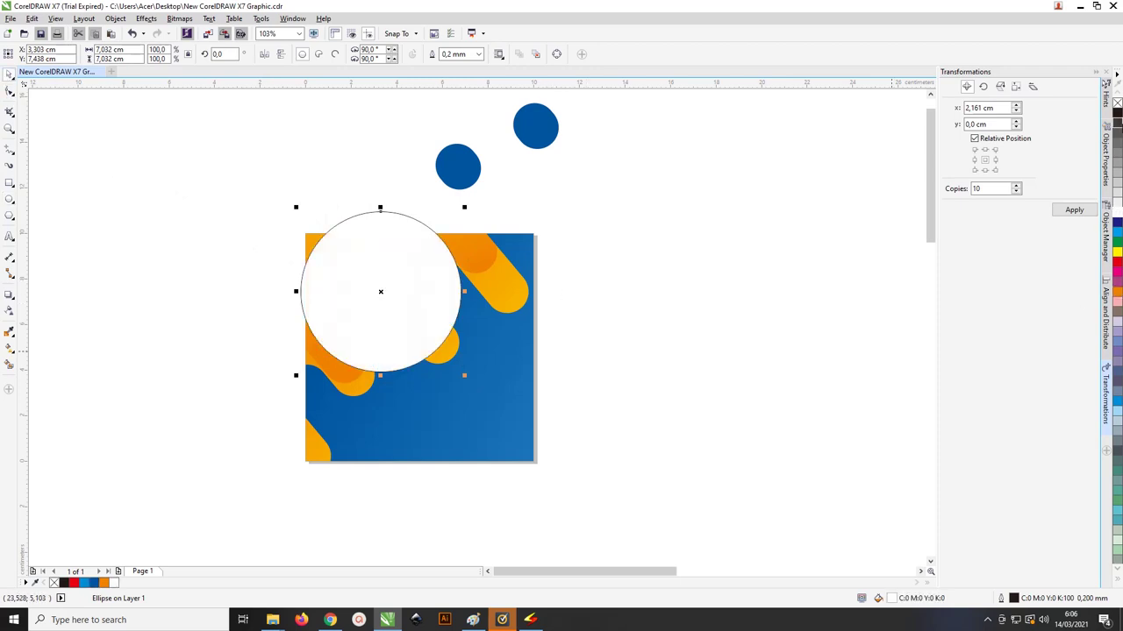
right_click(1117, 103)
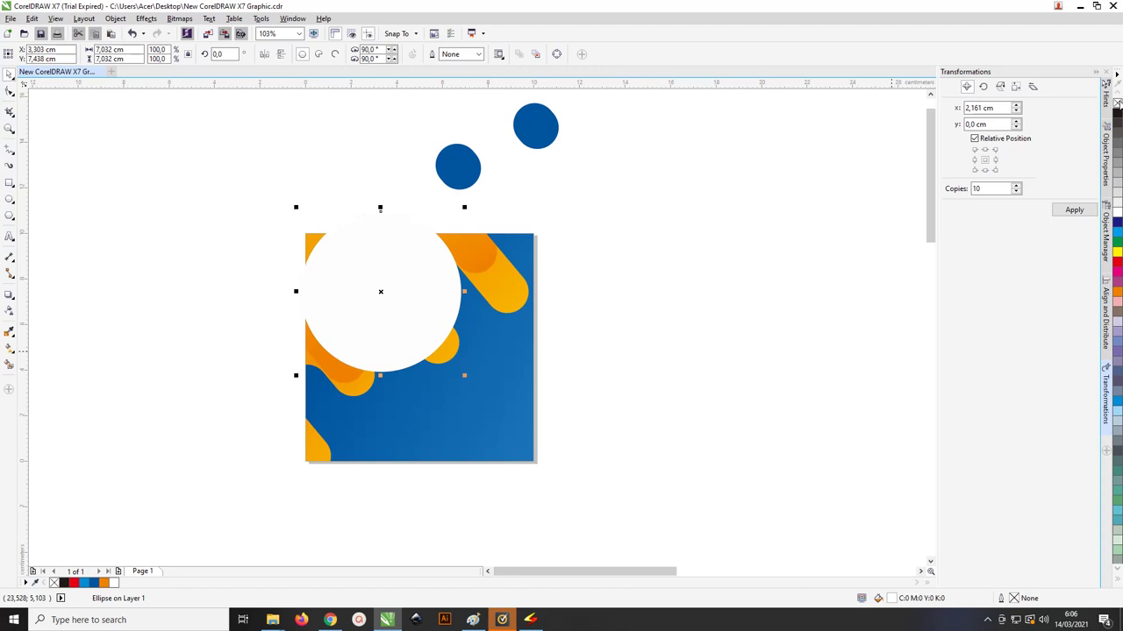
key("p")
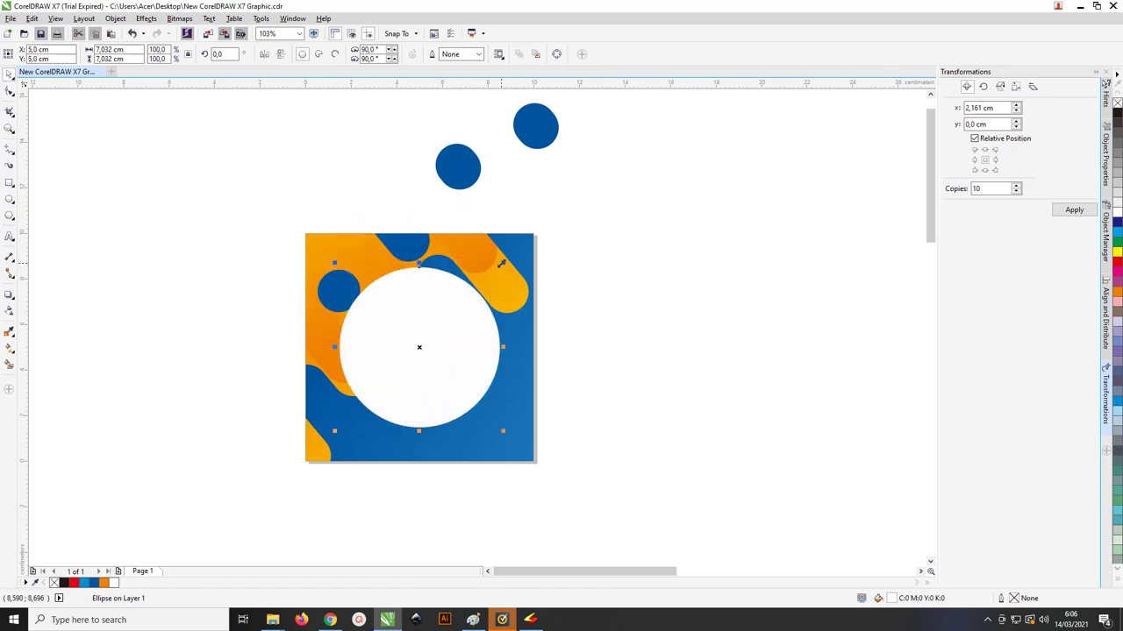
Step: Shrink the centred white circle to about 5.74 cm and add a duplicate scaled to about 5.21 cm
left_click_drag(502, 263, 487, 278)
left_click(606, 319)
left_click(468, 339)
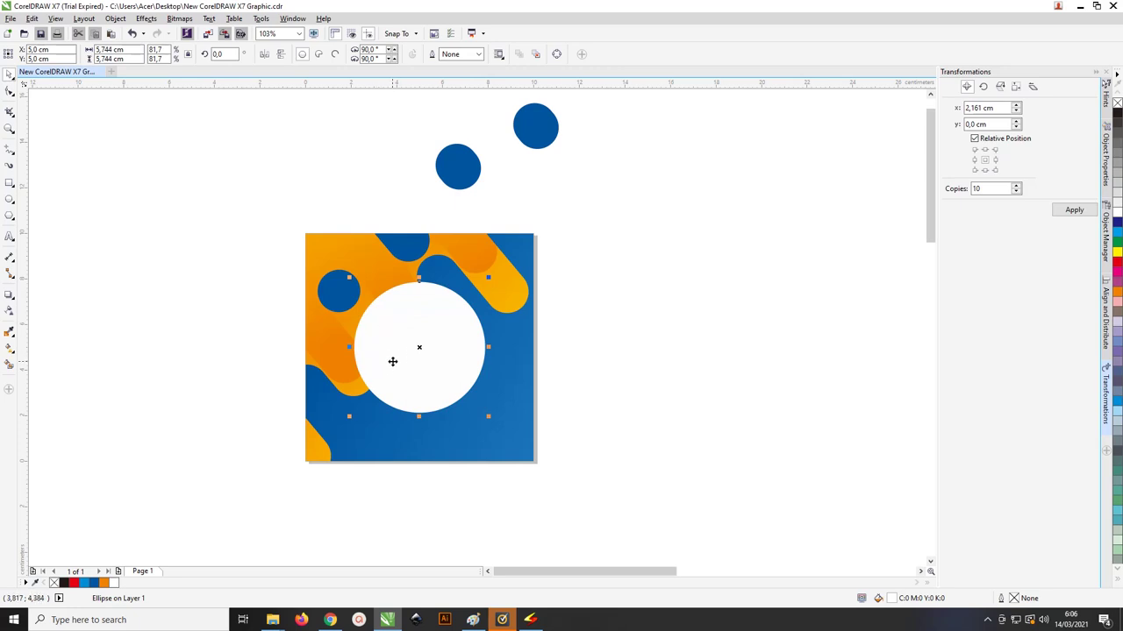
left_click(578, 307)
left_click(425, 323)
left_click_drag(422, 322, 493, 273)
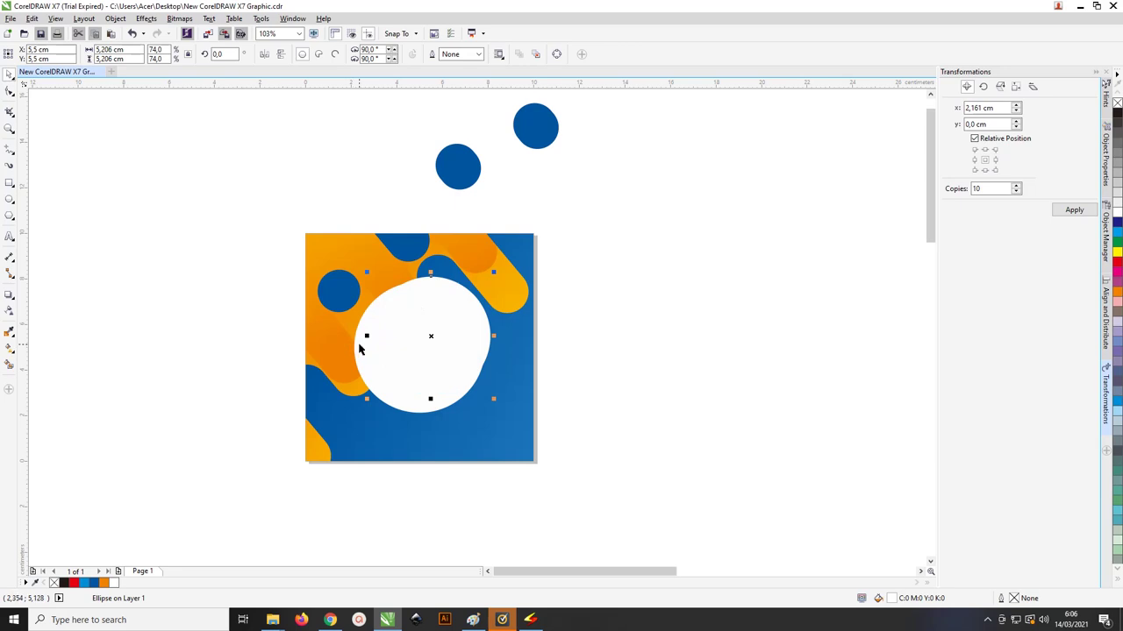
Step: Fill the smaller circle with 10% black and align its centre with the larger white circle's
left_click(1118, 195)
left_click(398, 403, "shift")
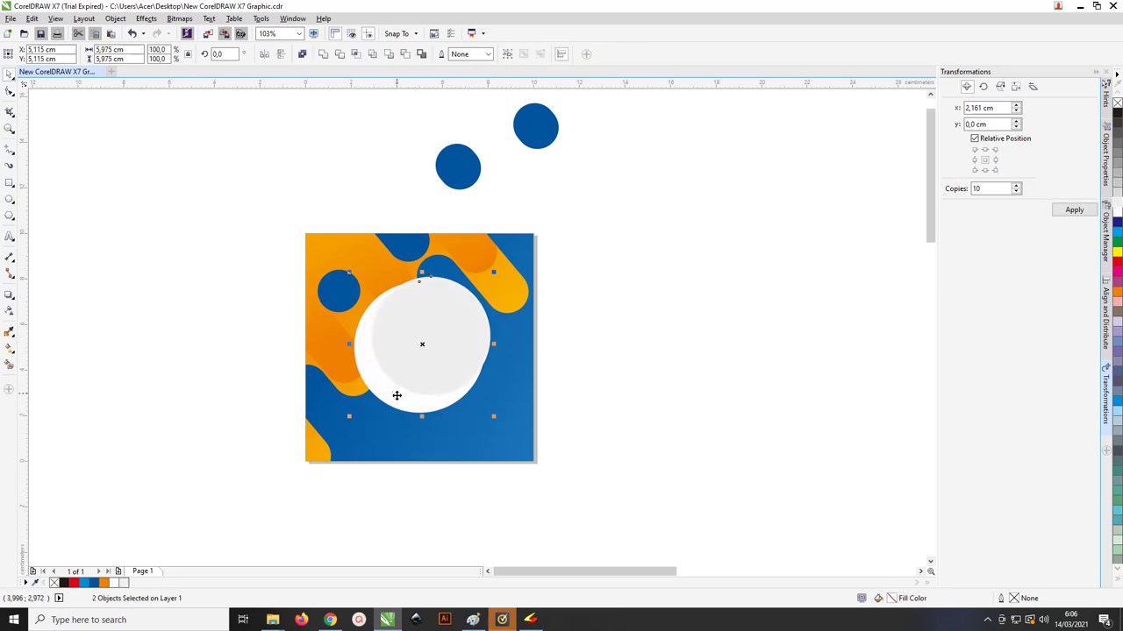
key("c")
key("e")
left_click(595, 288)
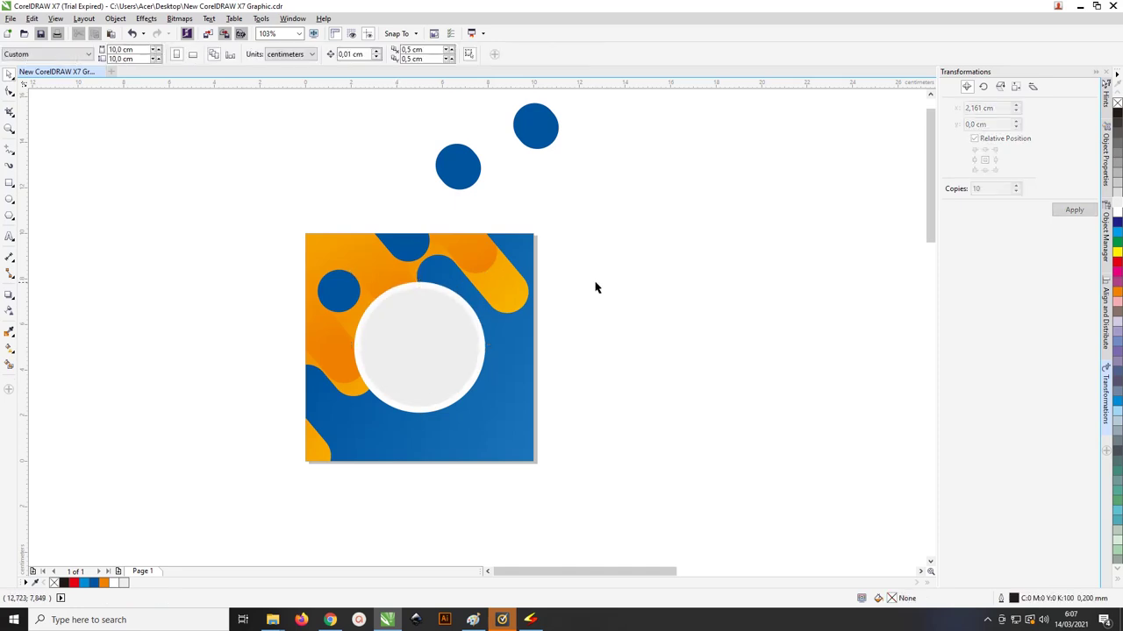
Step: Enlarge the light grey circle from its centre to about 5.36 cm in diameter
left_click(431, 311)
scroll(431, 308, "up", 2)
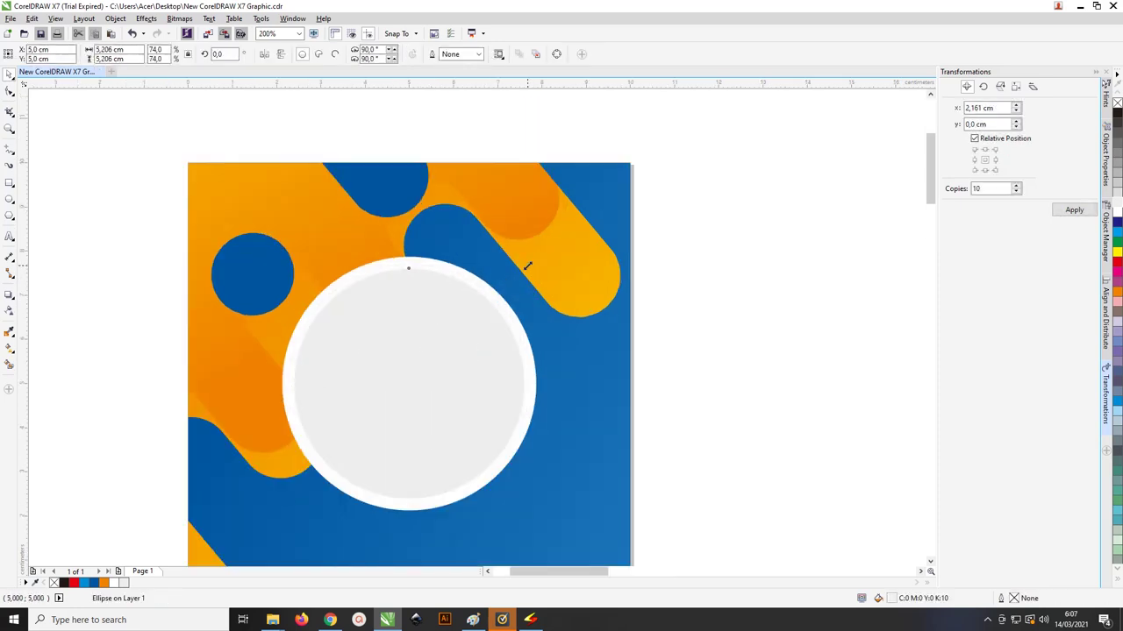
left_click_drag(527, 266, 531, 260)
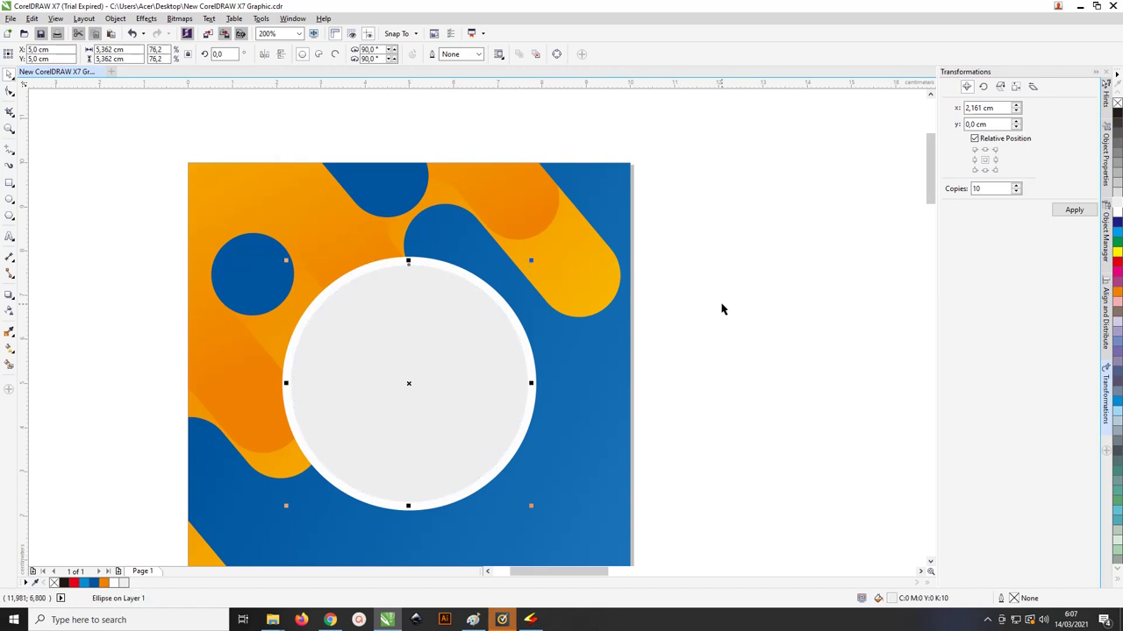
Step: Create a concentric copy of the white circle on top, enlarged to about 7.01 cm in diameter
left_click(723, 308)
left_click(489, 284)
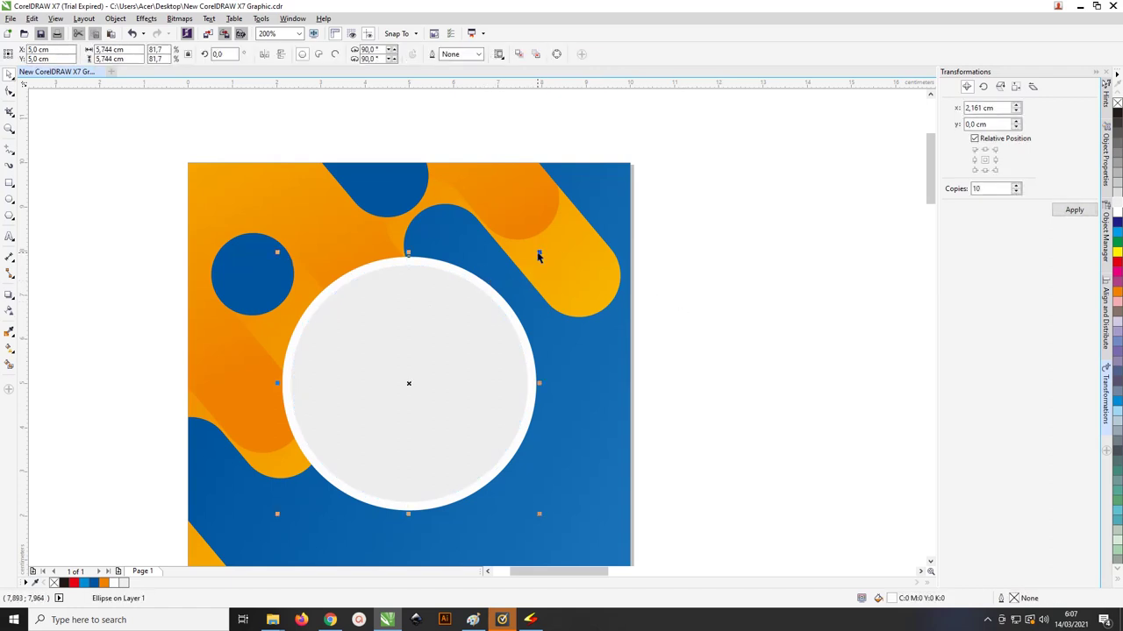
left_click_drag(538, 255, 579, 227)
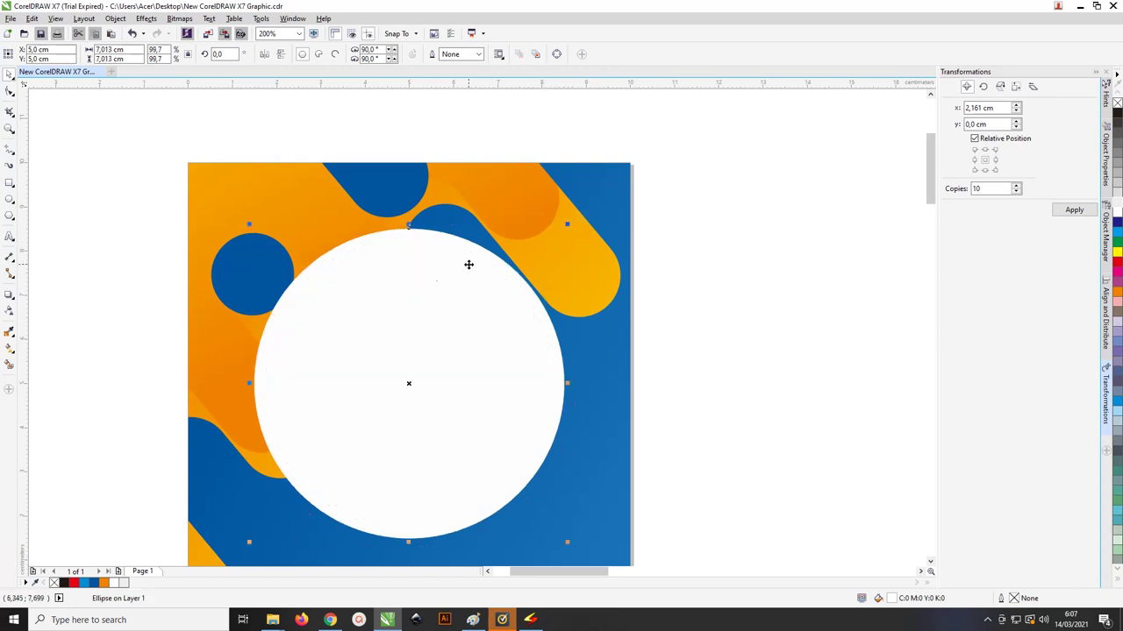
Step: Turn the enlarged top circle into an unfilled ring with a white outline 1.0 mm wide
left_click(54, 584)
right_click(118, 584)
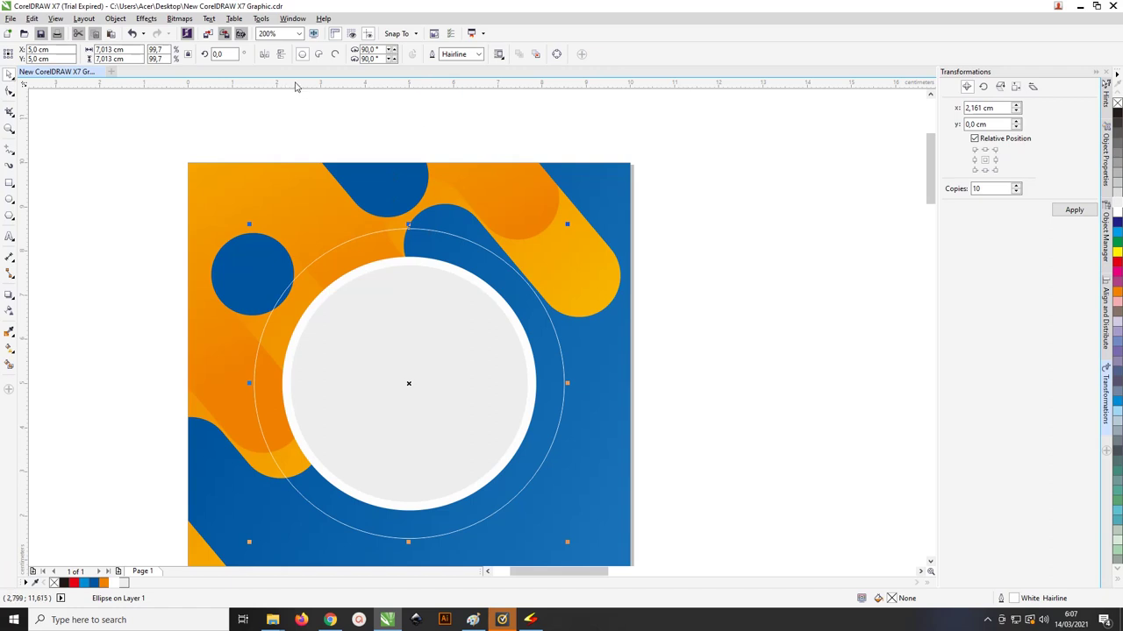
left_click(478, 54)
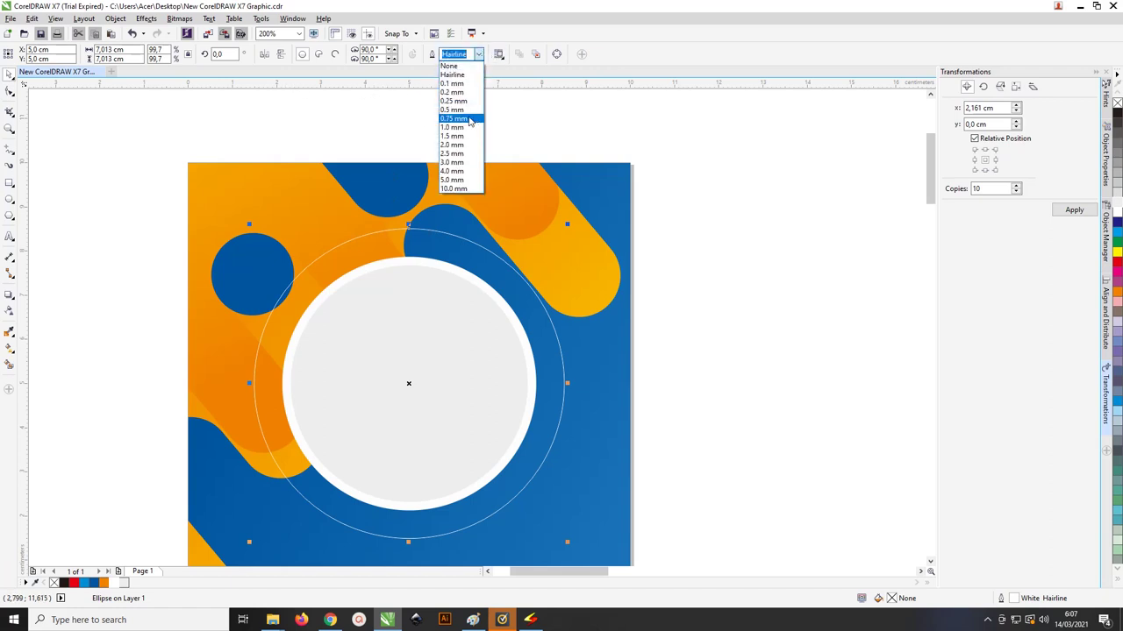
left_click(452, 136)
left_click(478, 55)
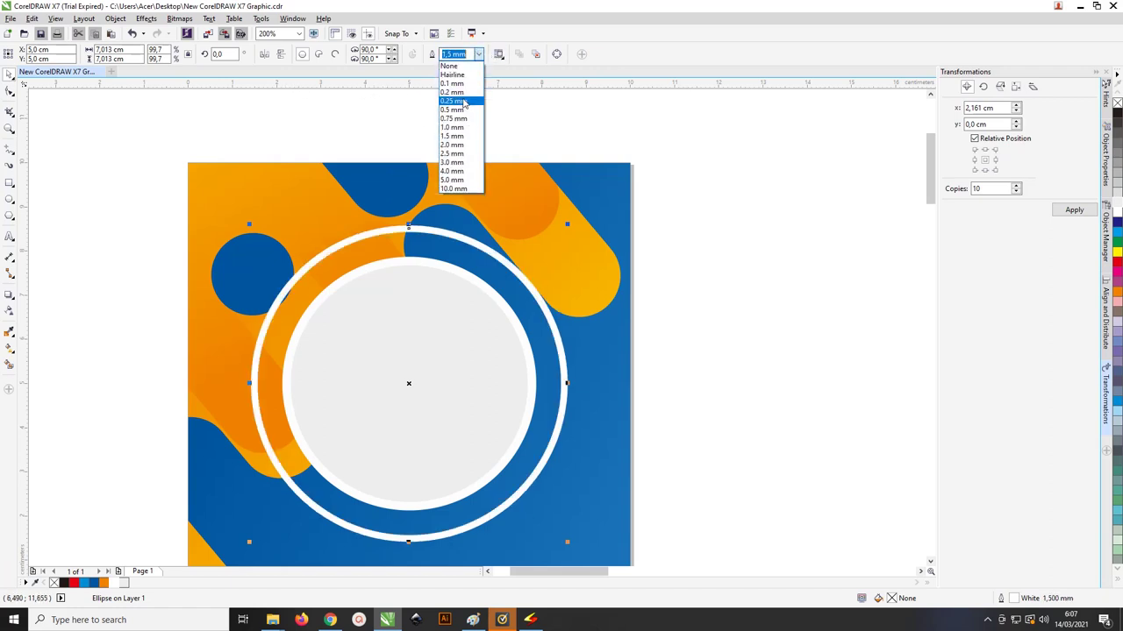
left_click(466, 128)
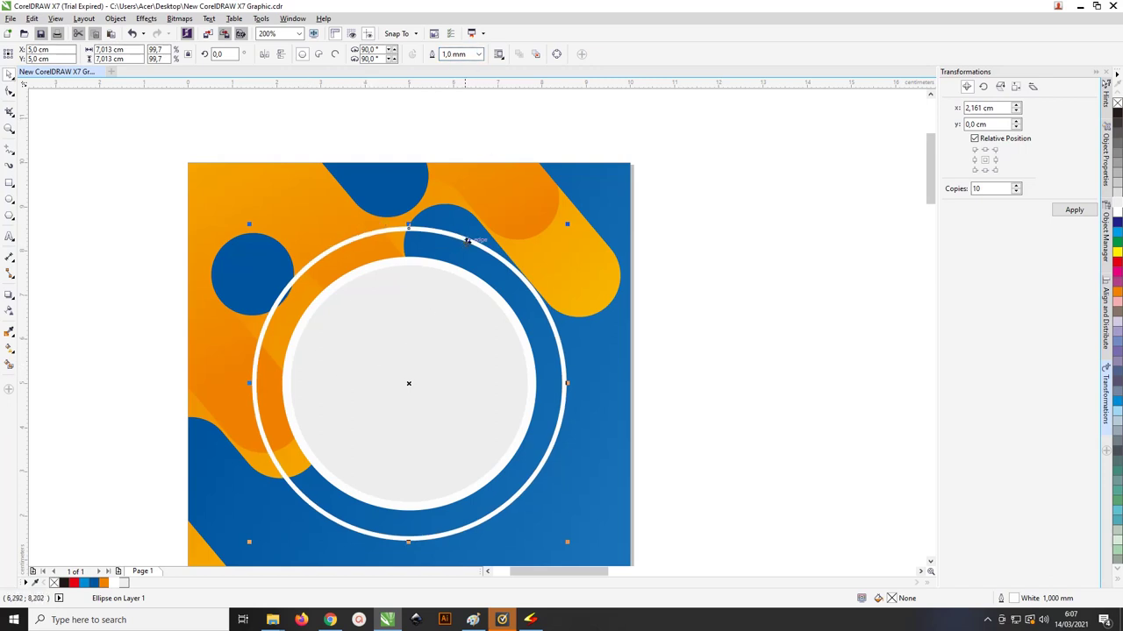
left_click(11, 93)
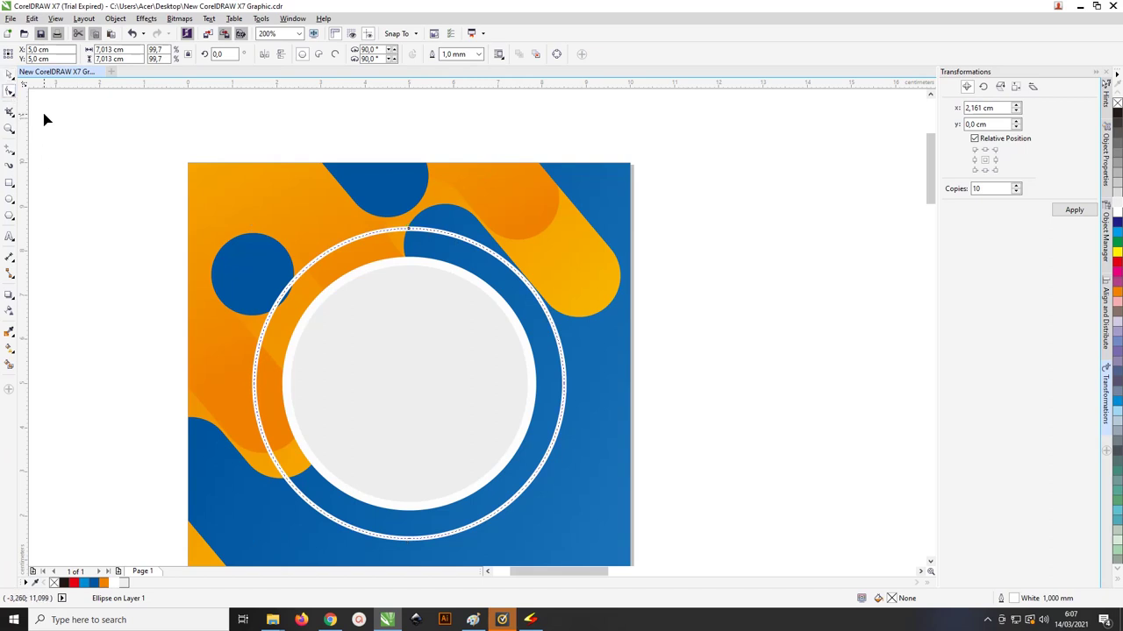
left_click(9, 74)
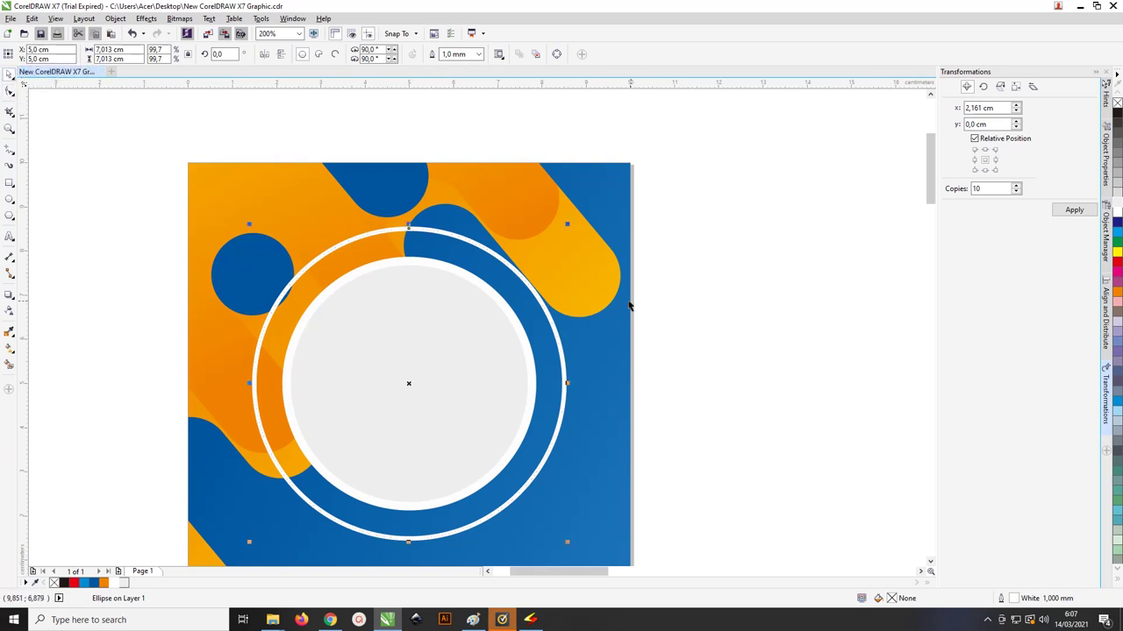
Step: Enlarge the white ring from its centre to about 7.41 cm in diameter and set its outline width to 2.0 mm
left_click_drag(567, 223, 578, 214)
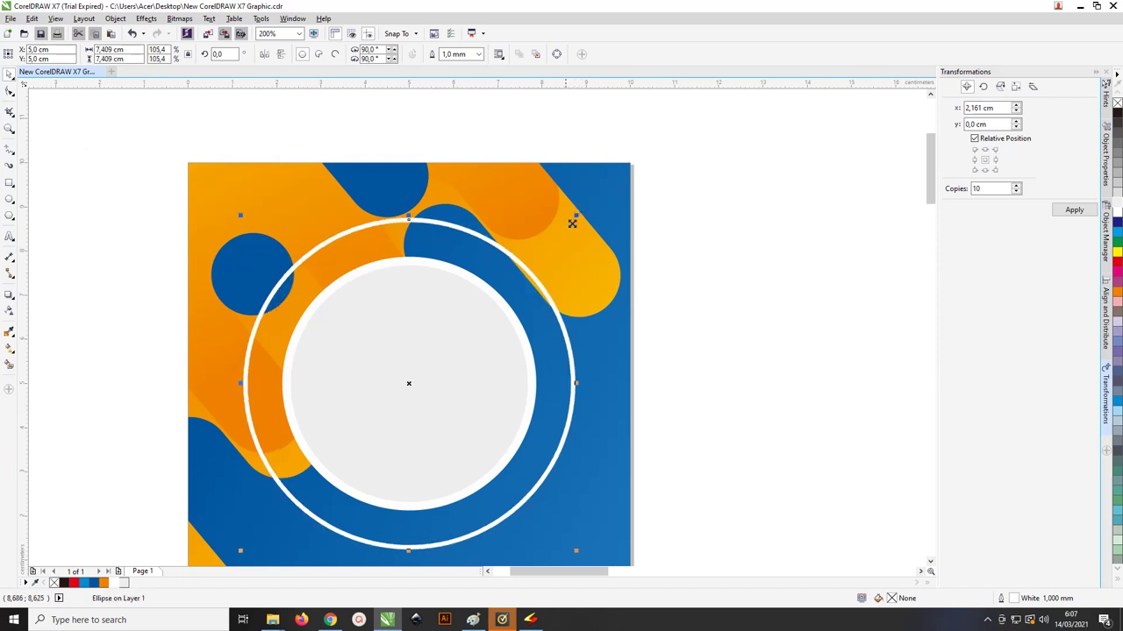
left_click(478, 53)
left_click(465, 123)
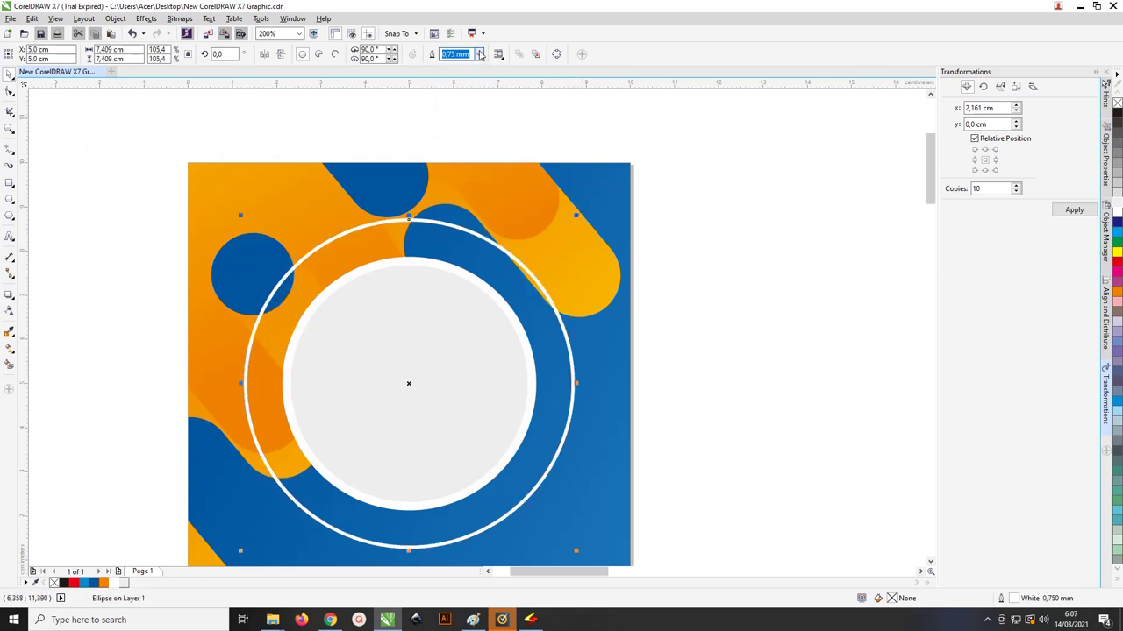
left_click(478, 53)
left_click(465, 147)
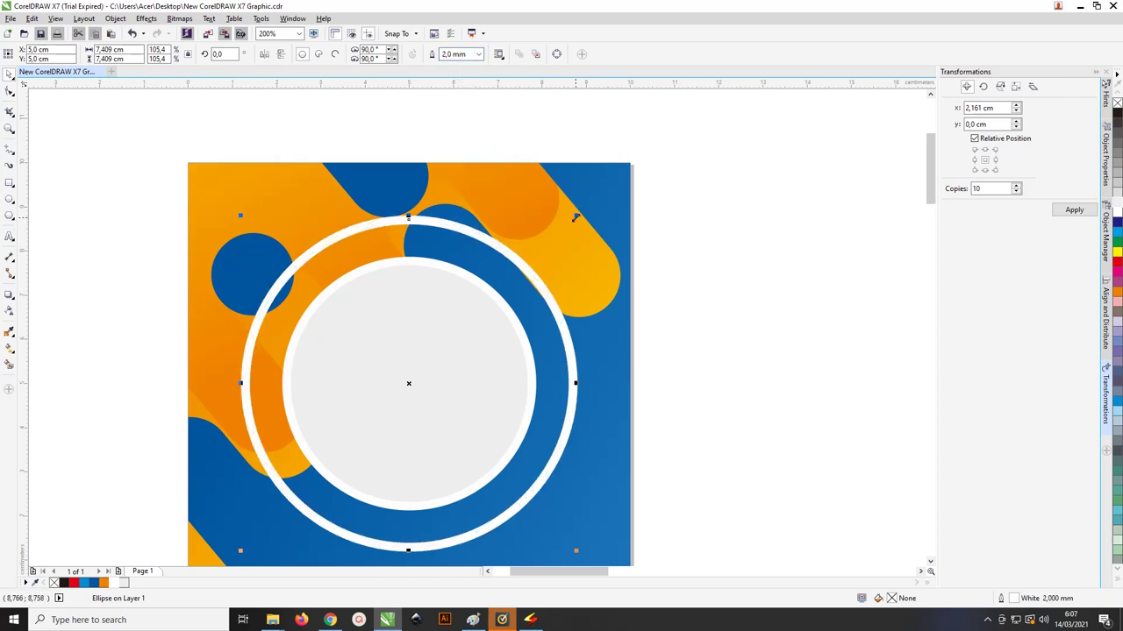
Step: Add a concentric duplicate of the ring scaled down to about 6.59 cm, with a 1.0 mm outline
left_click_drag(575, 217, 561, 234)
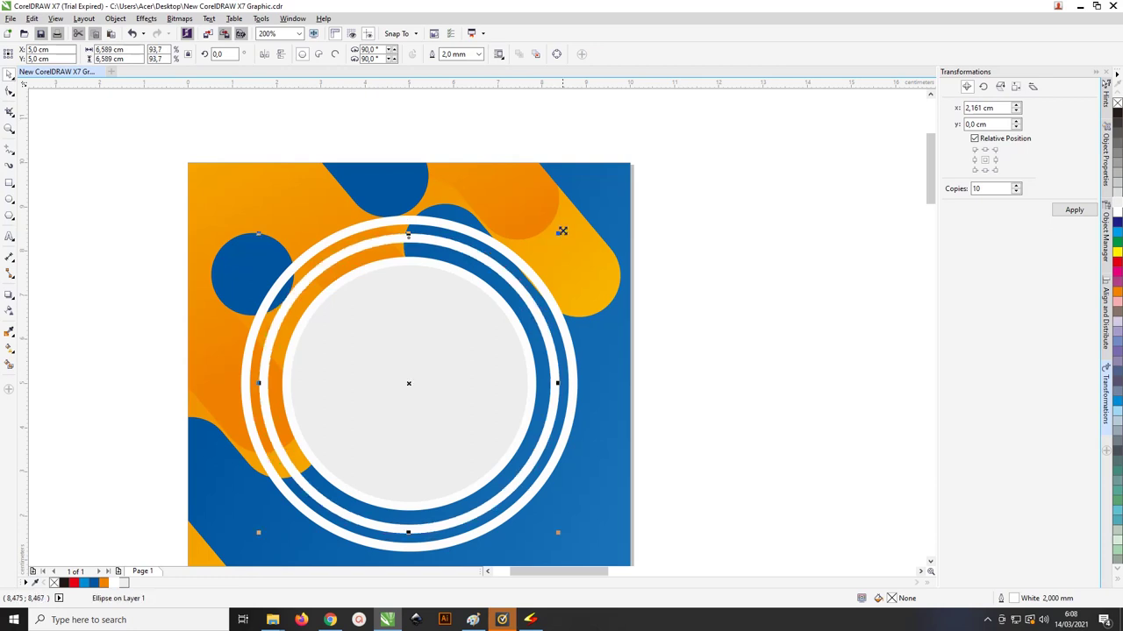
left_click(478, 53)
left_click(470, 132)
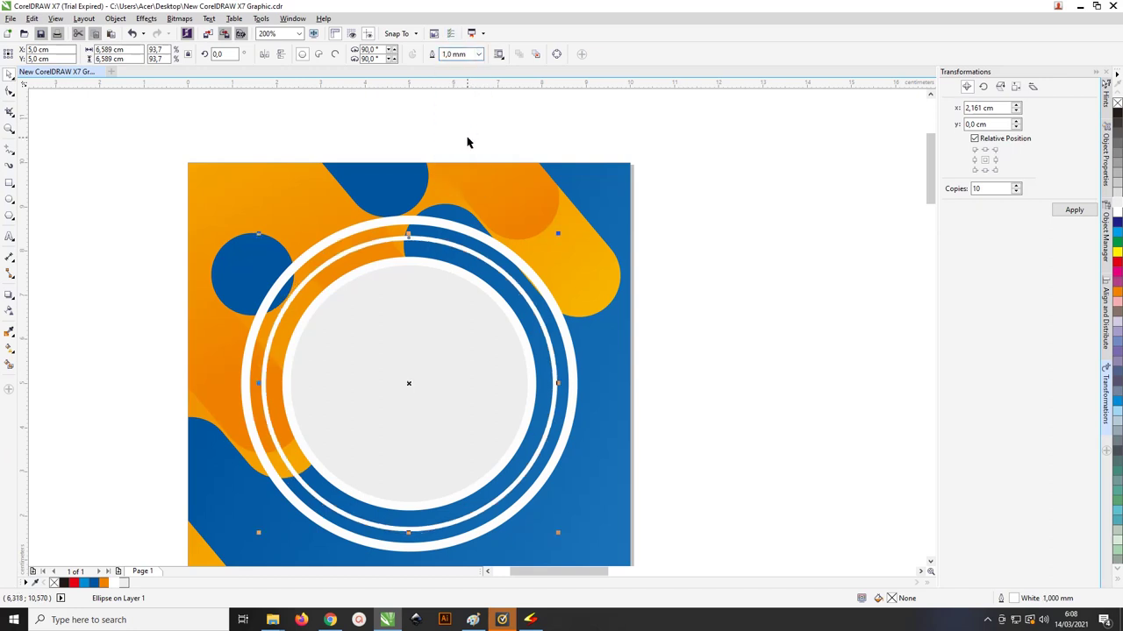
left_click(466, 143)
Step: Try converting the thick outer ring's outline to an object, and undo the conversion
left_click(441, 223)
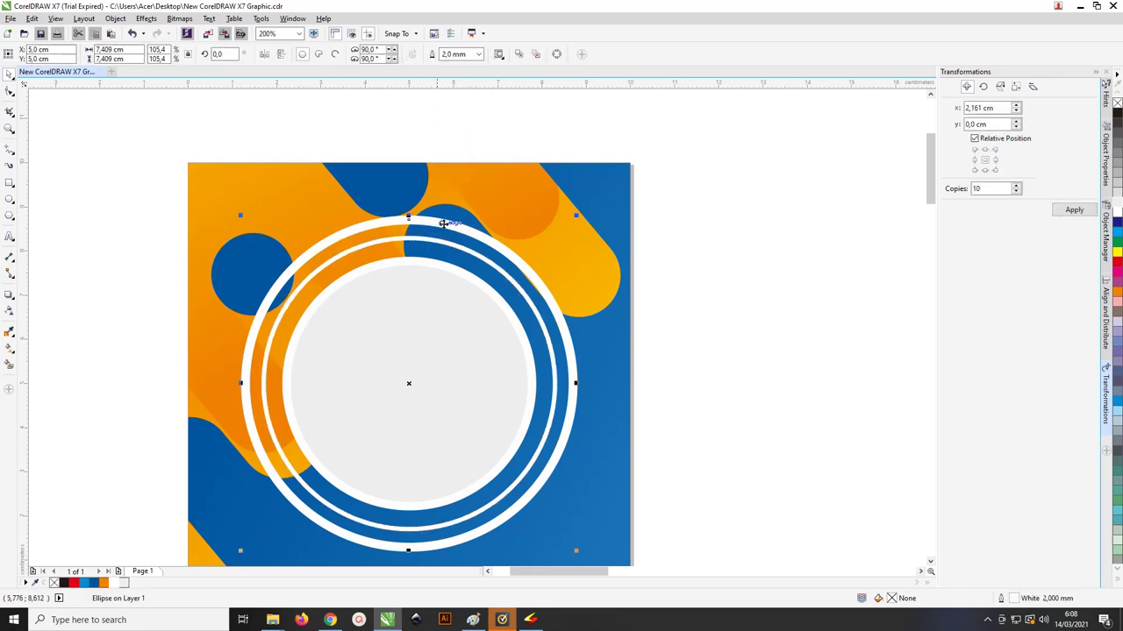
left_click(9, 91)
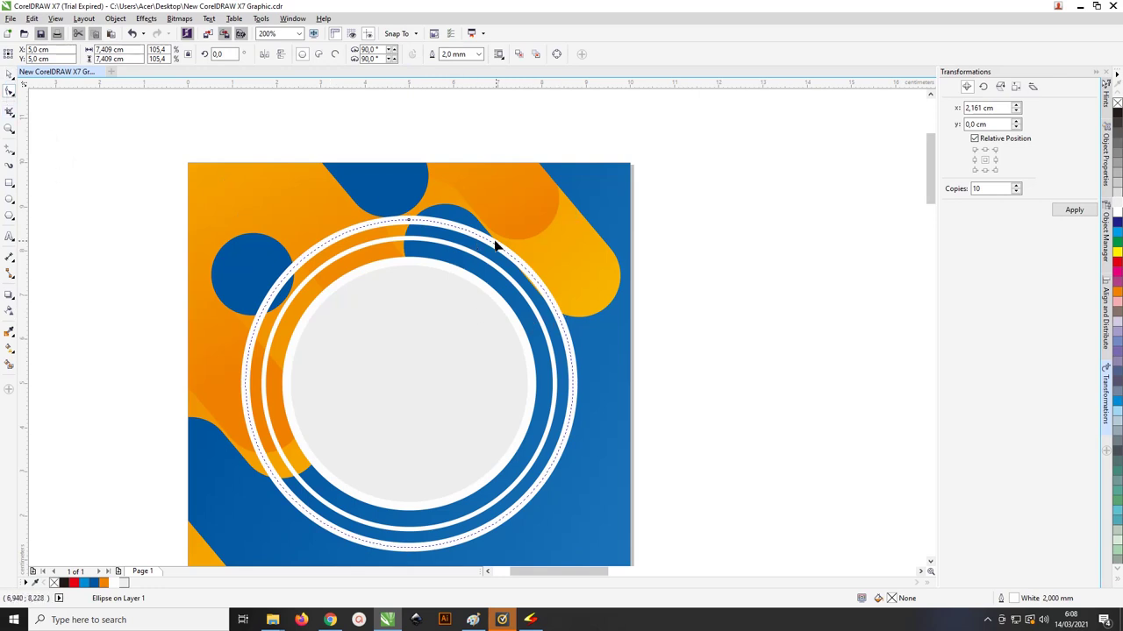
left_click(84, 18)
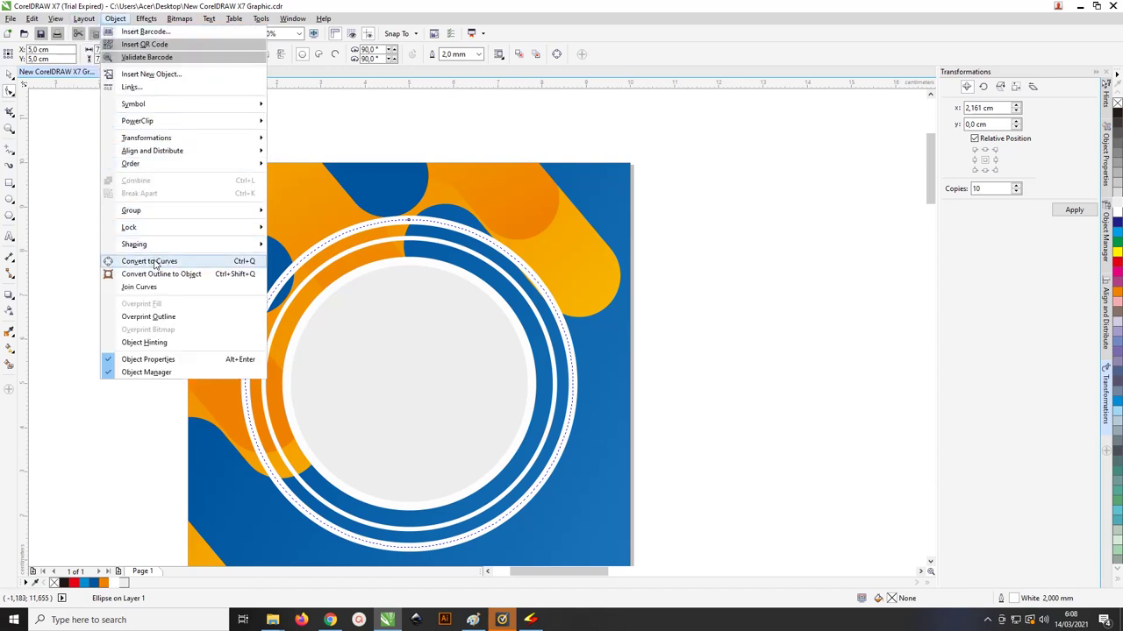
left_click(158, 275)
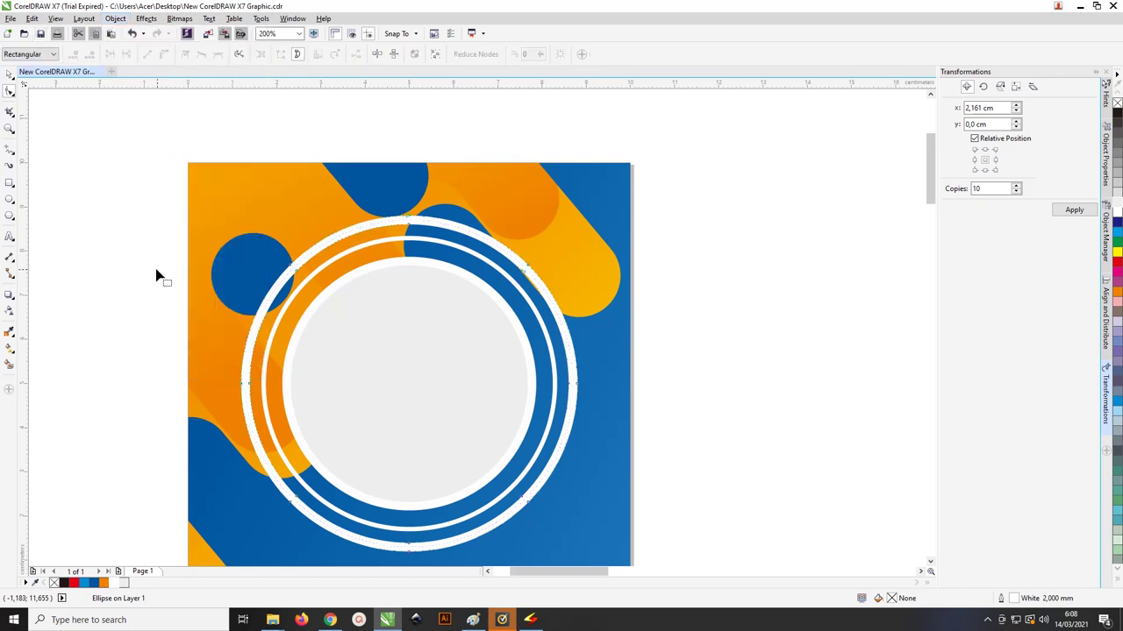
key("ctrl+z")
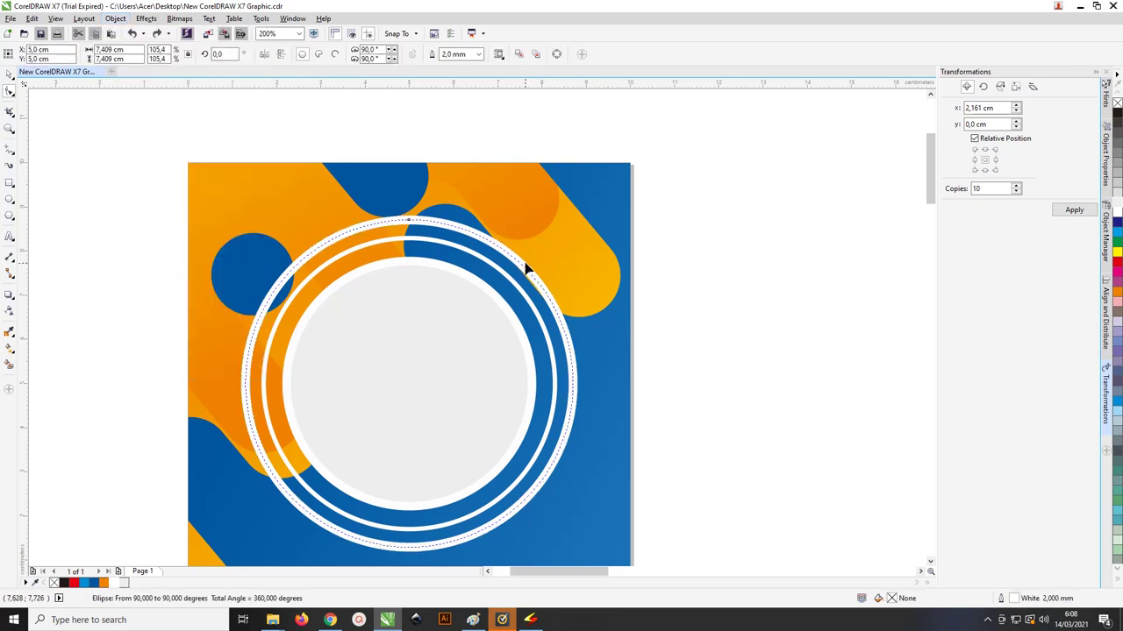
Step: Convert the thick outer ring to curves, add nodes on its upper-right and lower-left arcs, and break the curve at the upper-right node
left_click(115, 19)
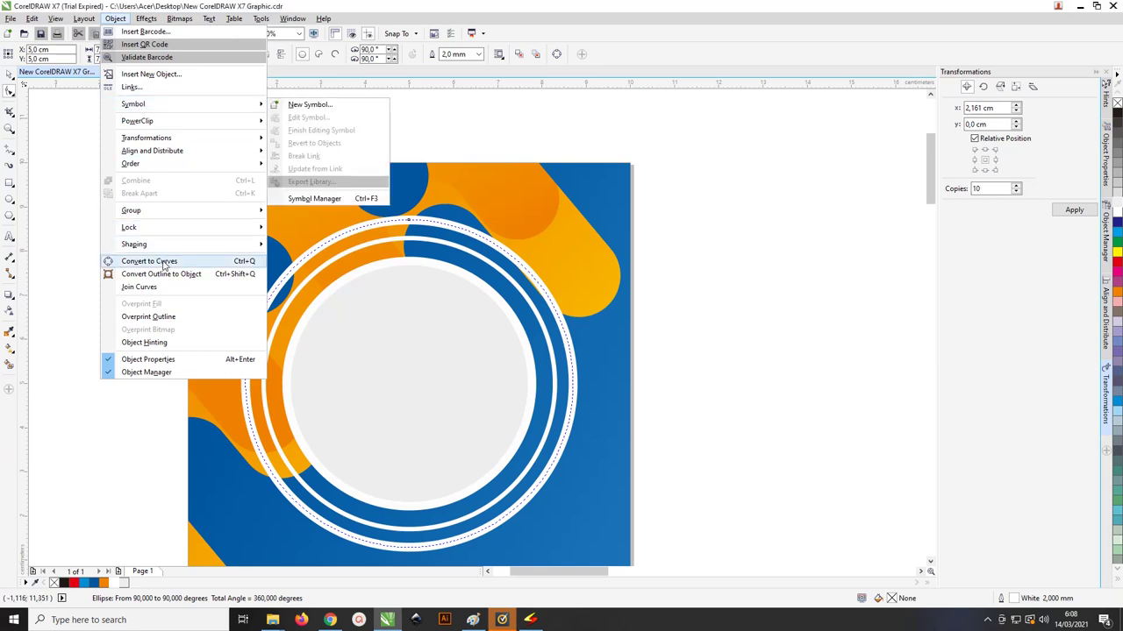
left_click(149, 261)
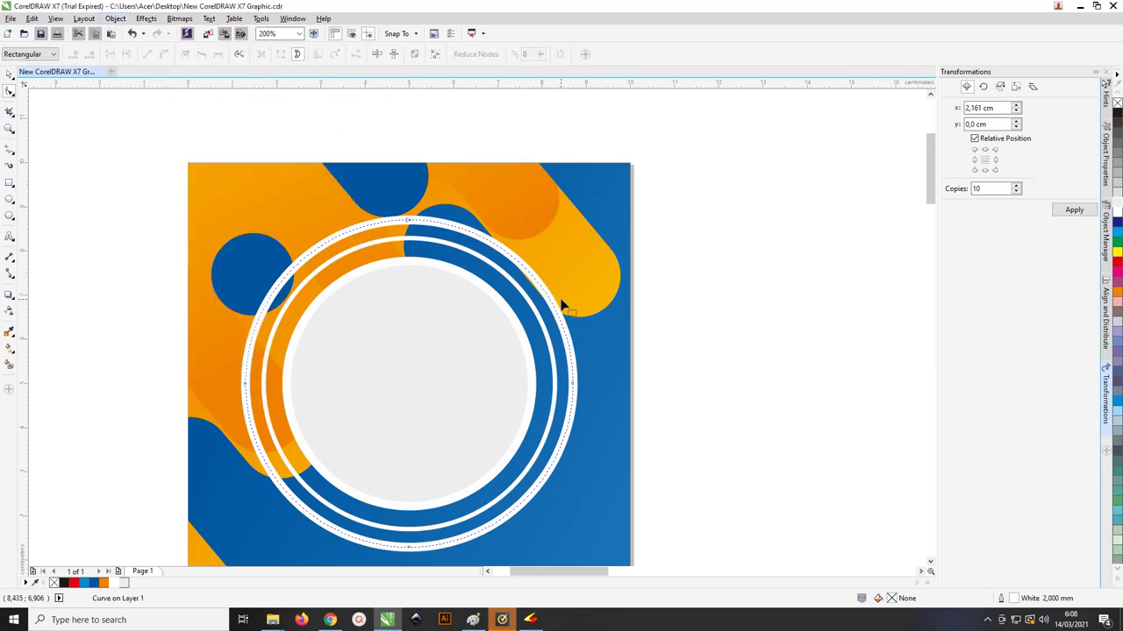
left_click(532, 278)
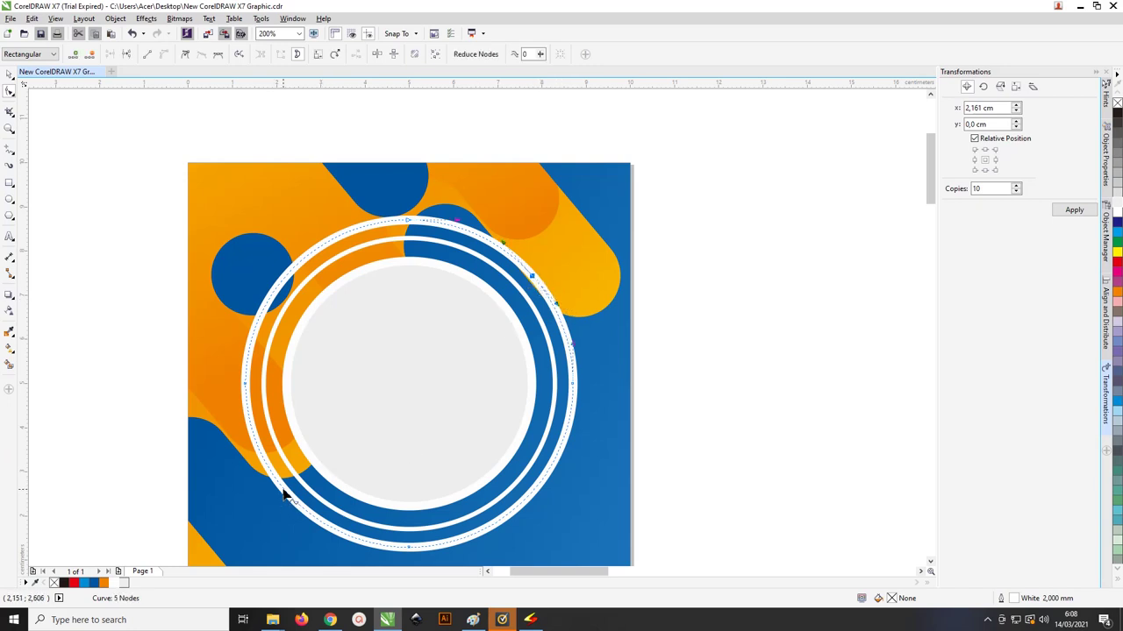
double_click(532, 280)
left_click(127, 53)
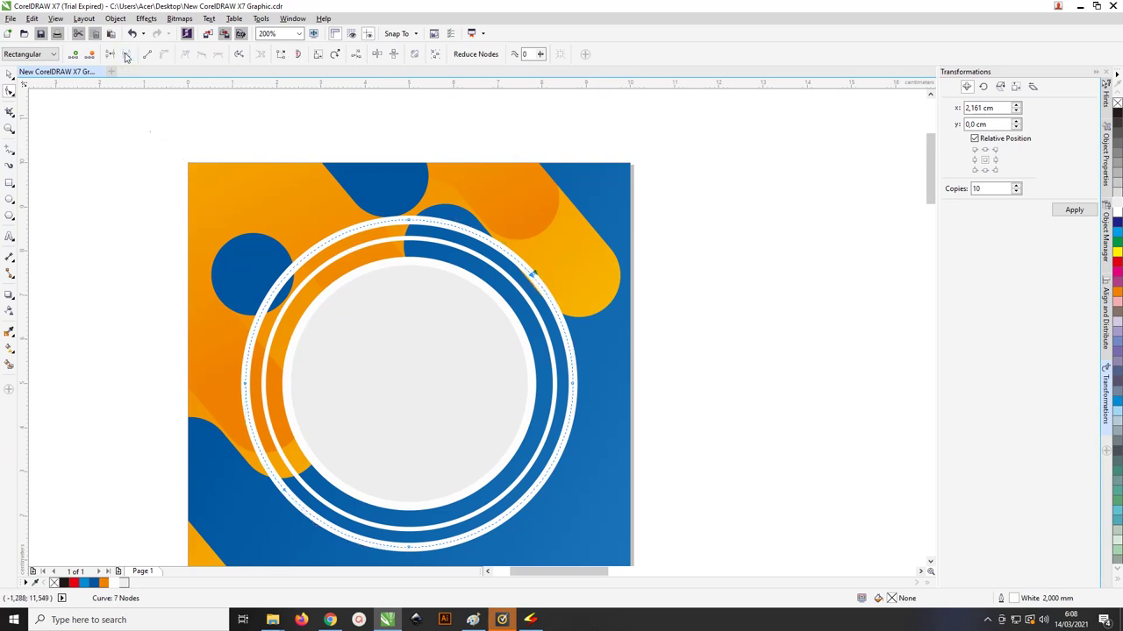
Step: Delete the outer ring's nodes along its right and bottom sides, leaving an open arc from the upper-right break to the lower-left node
scroll(531, 289, "up", 2)
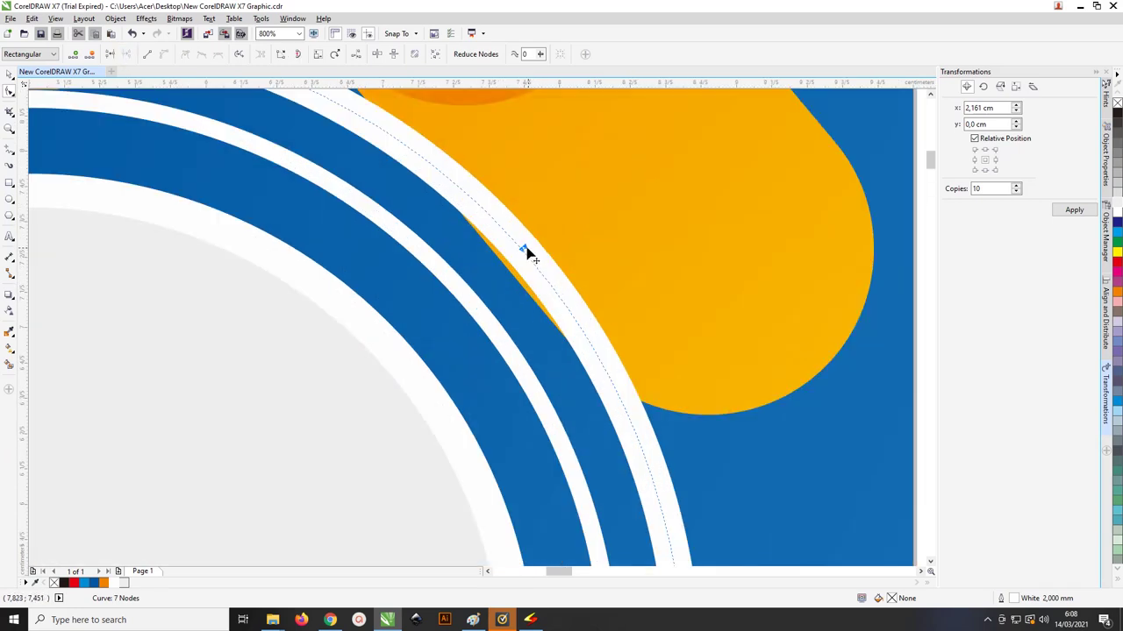
left_click_drag(526, 251, 550, 277)
key("ctrl+z")
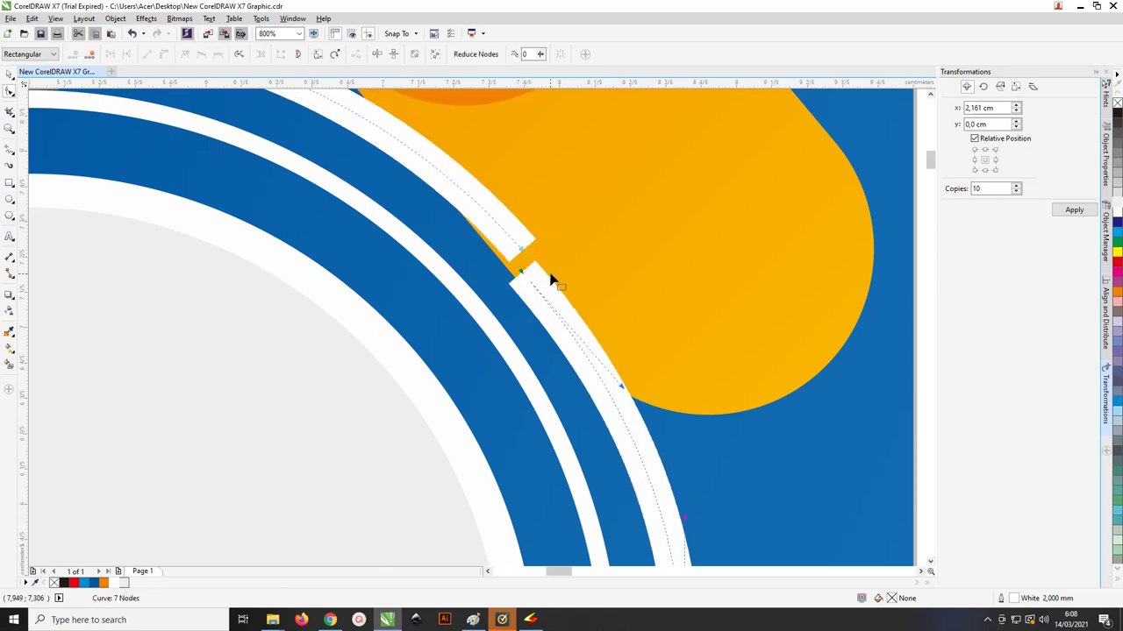
scroll(555, 275, "down", 2)
key("Delete")
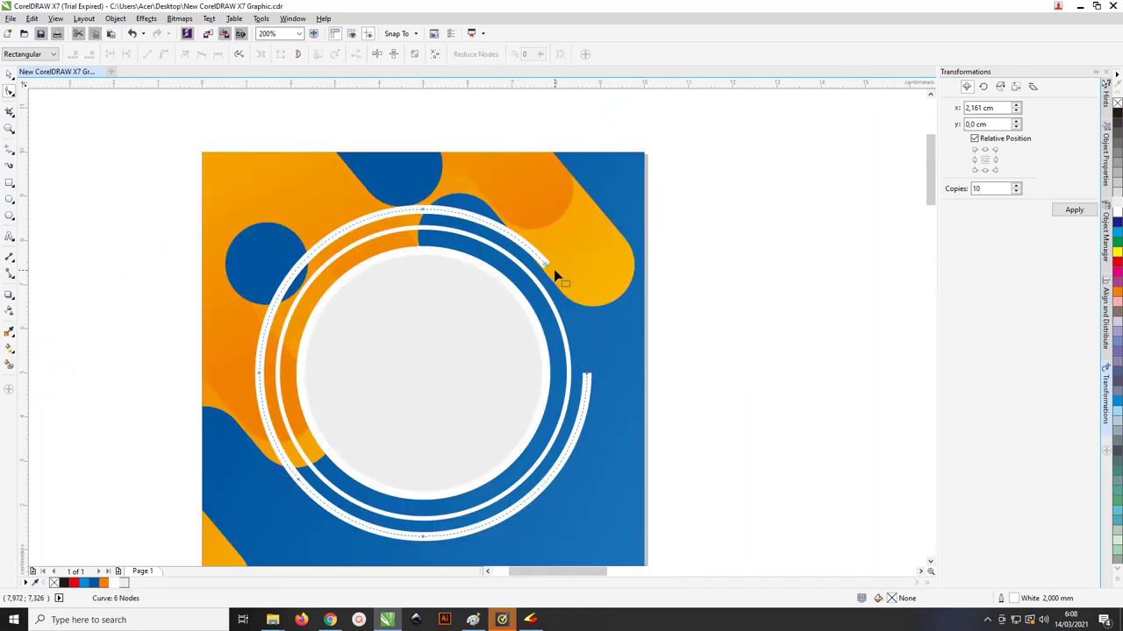
left_click_drag(737, 505, 488, 333)
key("Delete")
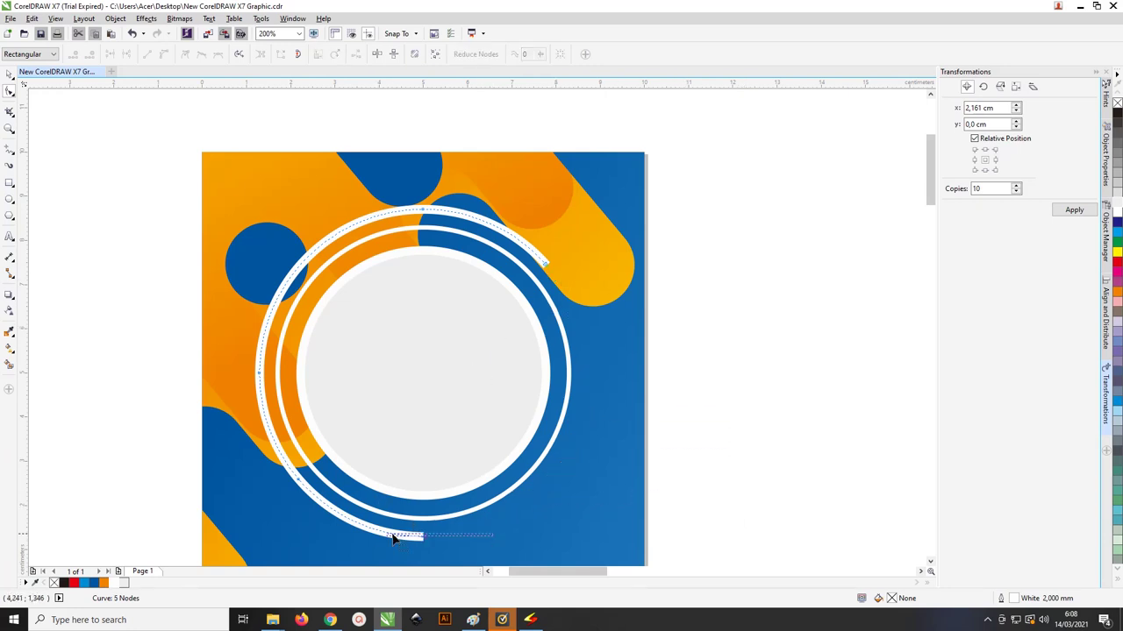
scroll(452, 519, "down", 1)
left_click_drag(518, 548, 412, 481)
key("Delete")
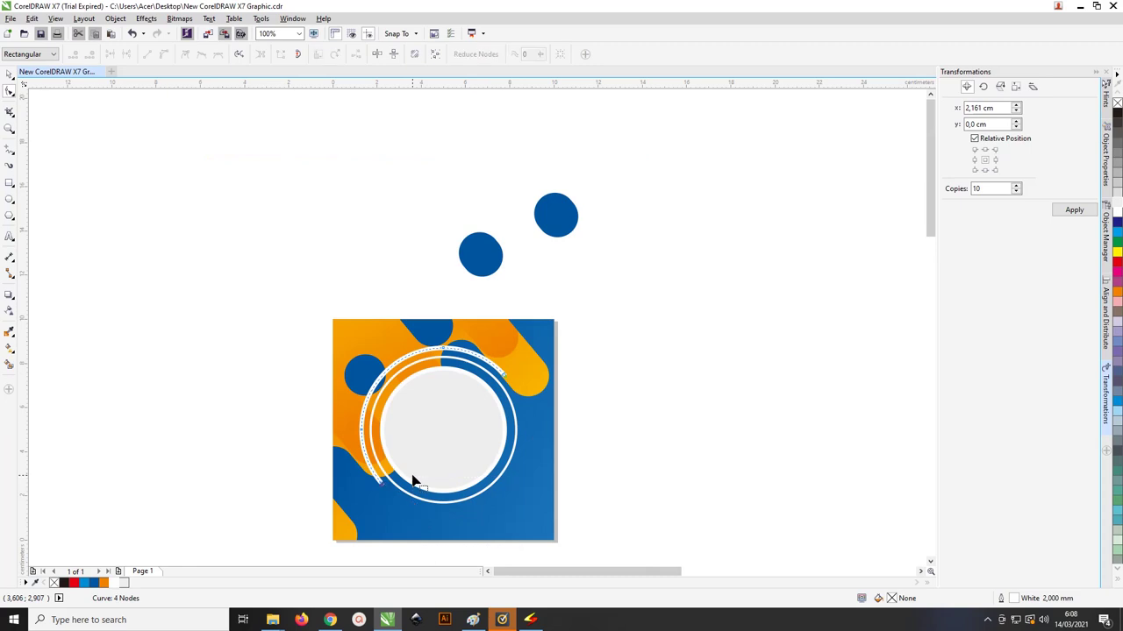
Step: Give the open outer arc round line caps
scroll(428, 428, "up", 1)
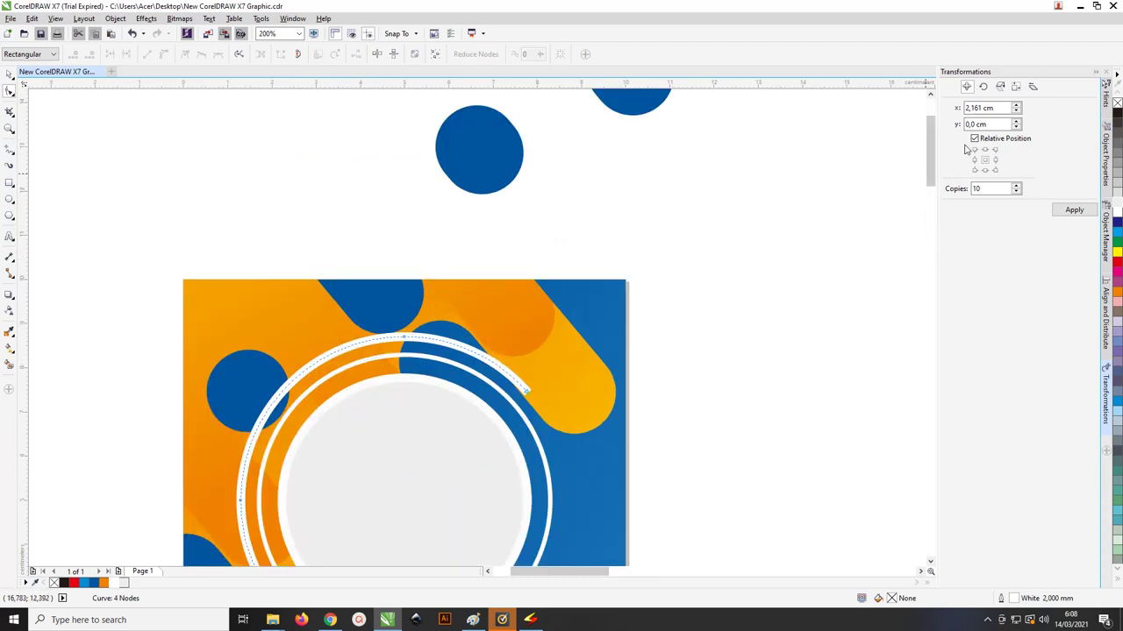
left_click(1107, 165)
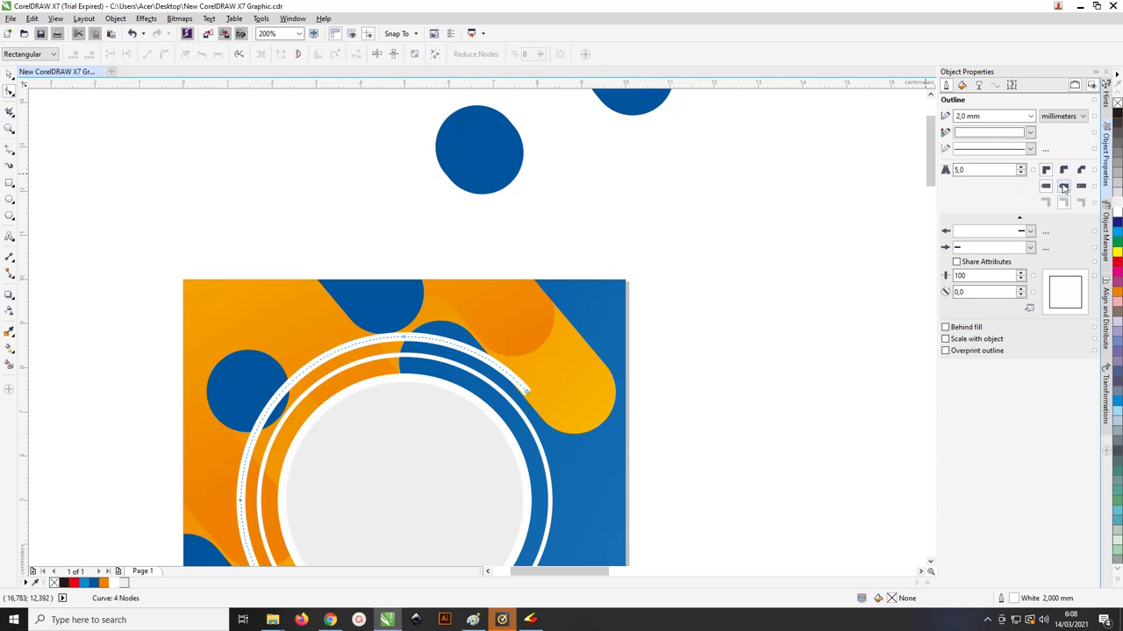
scroll(452, 184, "down", 1)
scroll(433, 301, "up", 1)
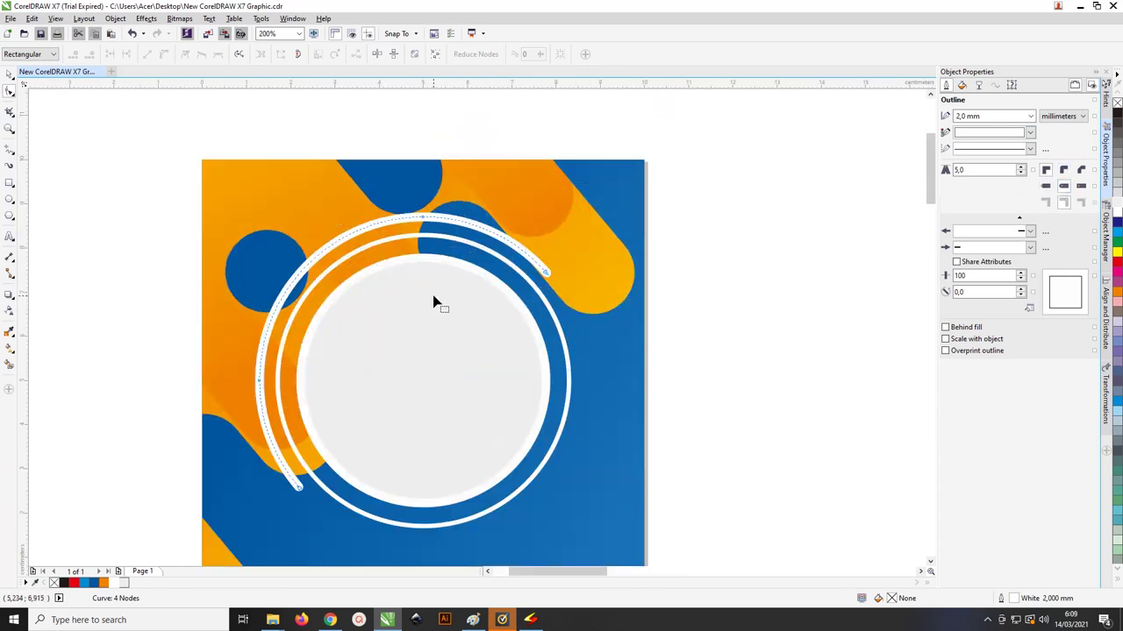
Step: Shrink the thin white ring from its centre to about 6.39 cm in diameter
key("space")
left_click(471, 263)
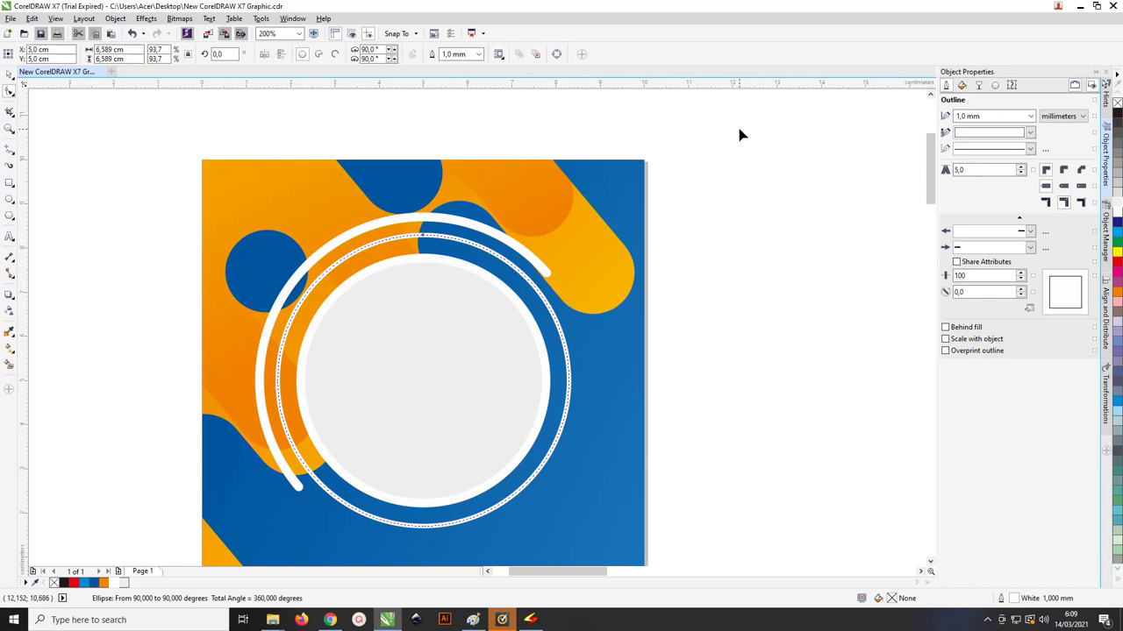
left_click(9, 73)
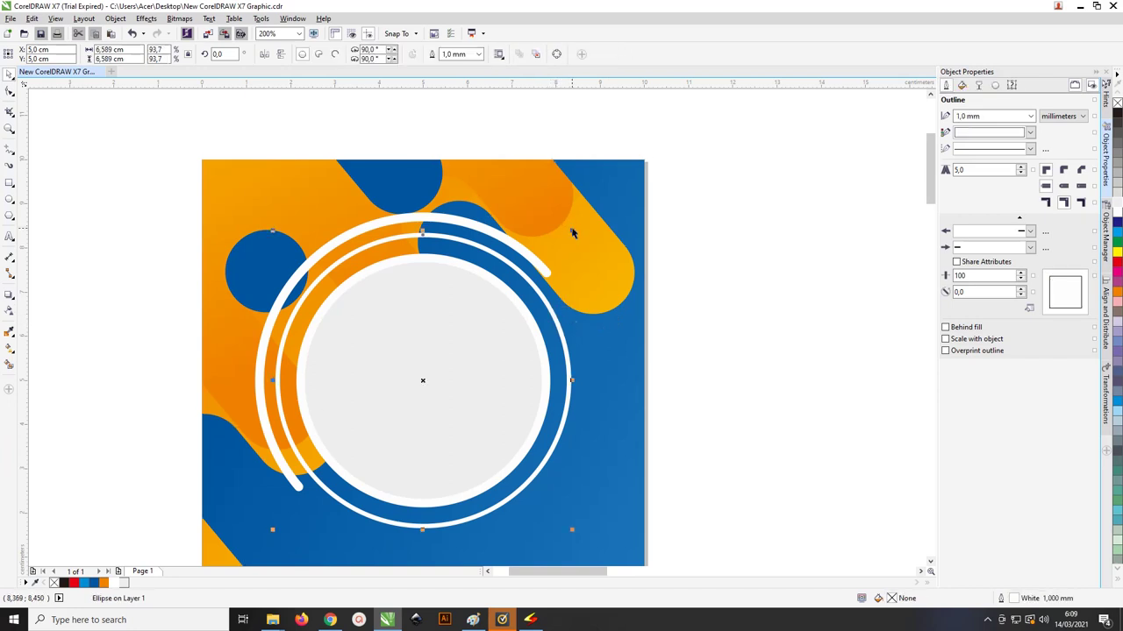
left_click_drag(570, 232, 569, 234)
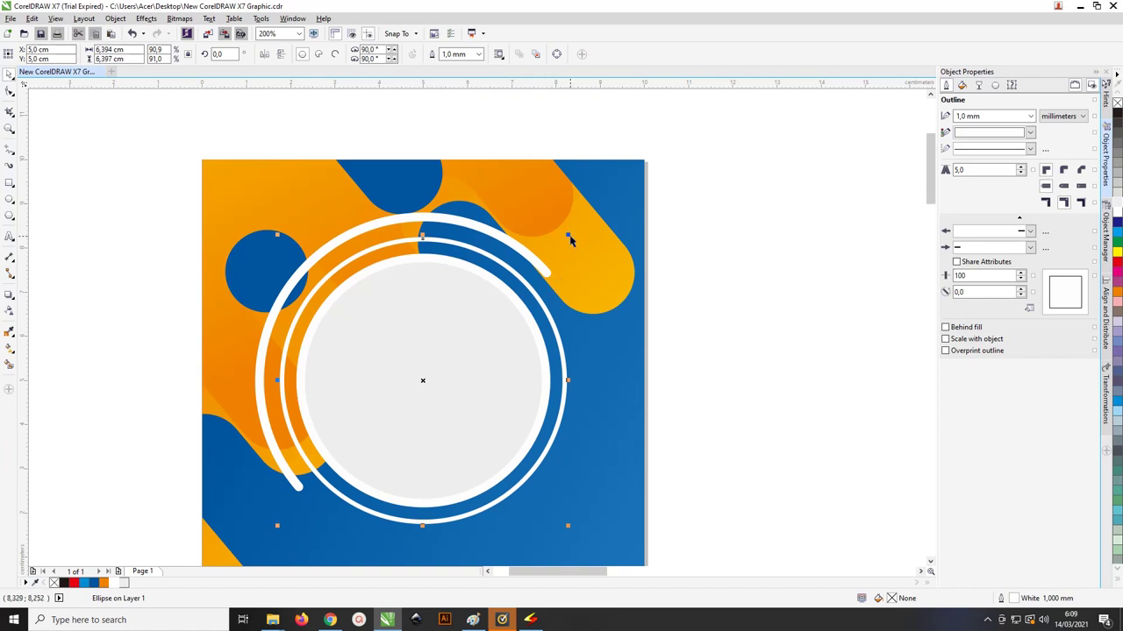
Step: Add an enlarged concentric duplicate of the thin ring running along the inner edge of the thick arc
left_click_drag(569, 235, 583, 220)
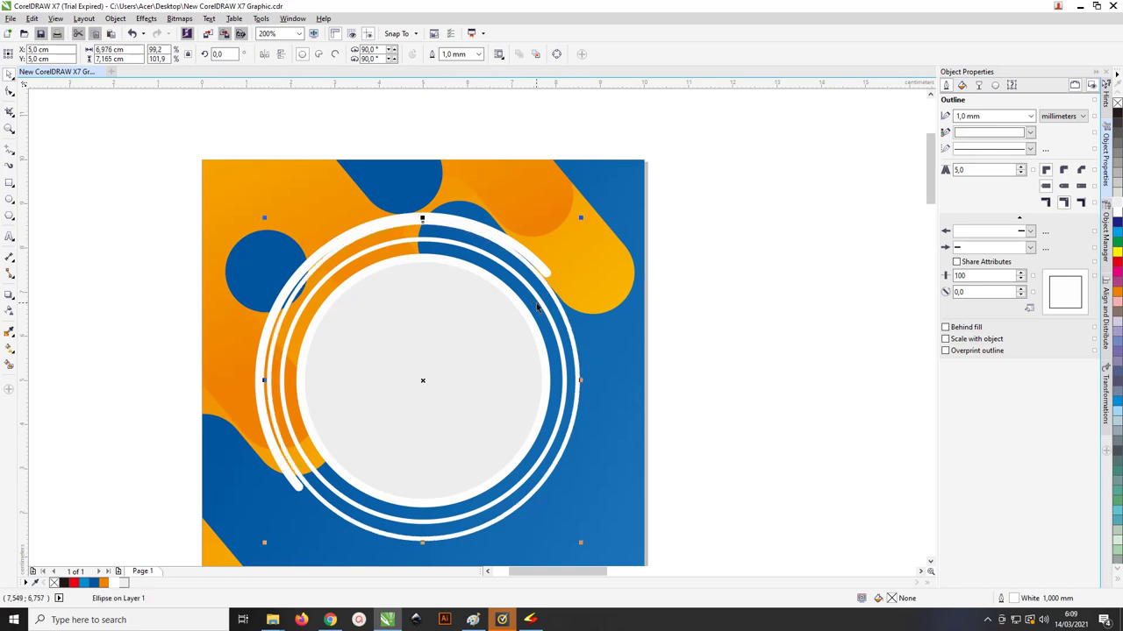
key("ctrl+z")
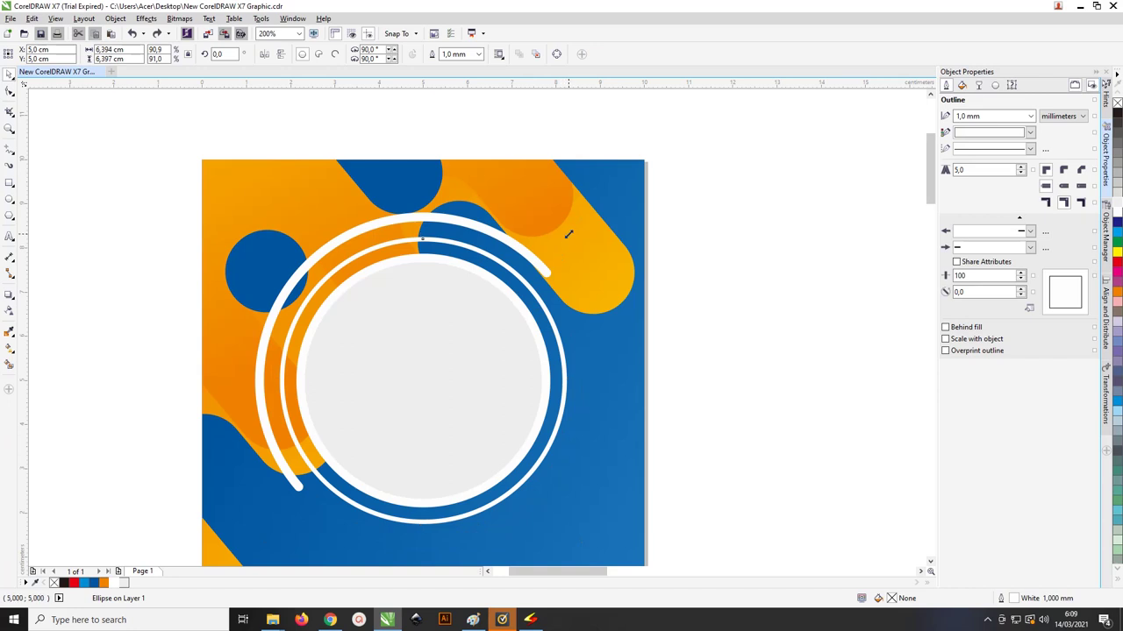
left_click_drag(569, 234, 583, 213)
Step: Convert the inner thin ring to curves, add nodes at its upper right and lower-left side, and break it at the lower-left node
left_click(351, 261)
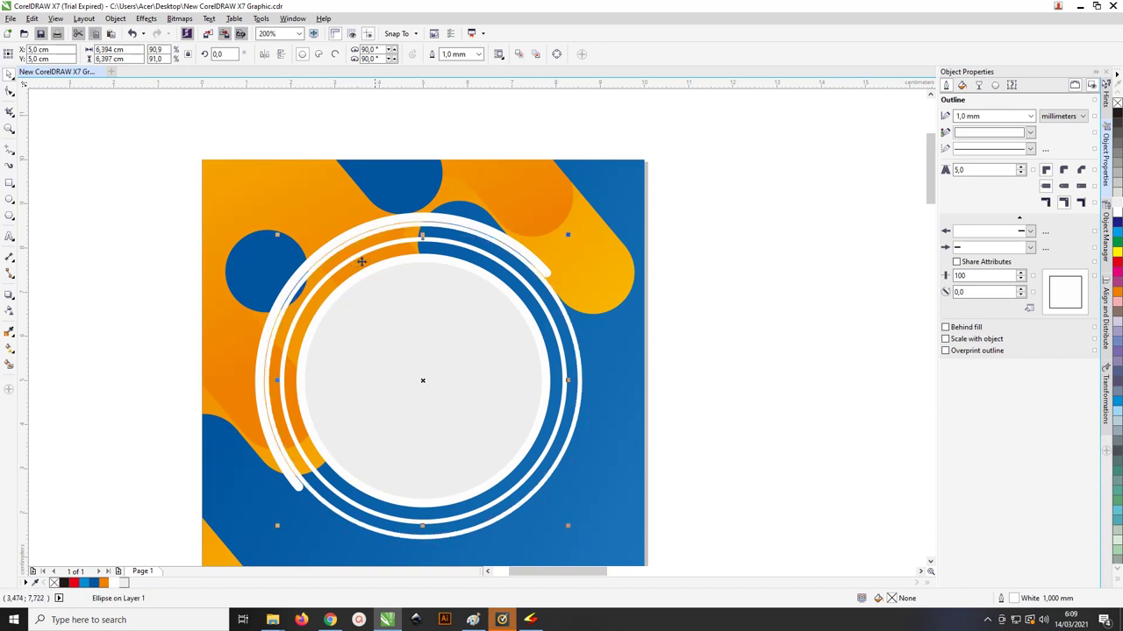
left_click(9, 92)
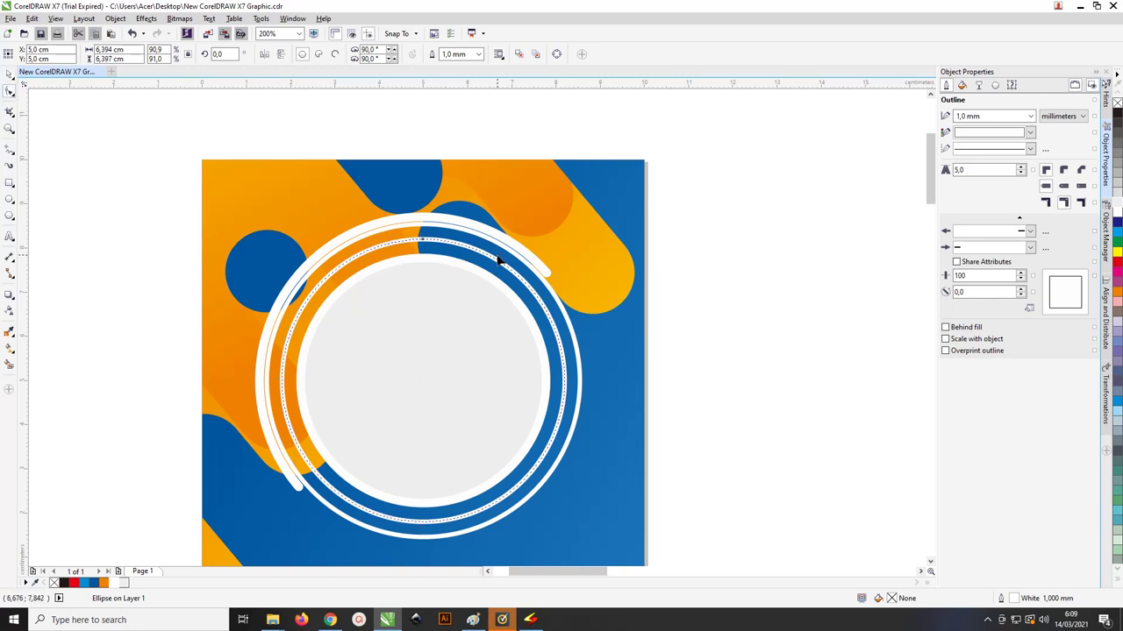
left_click(129, 21)
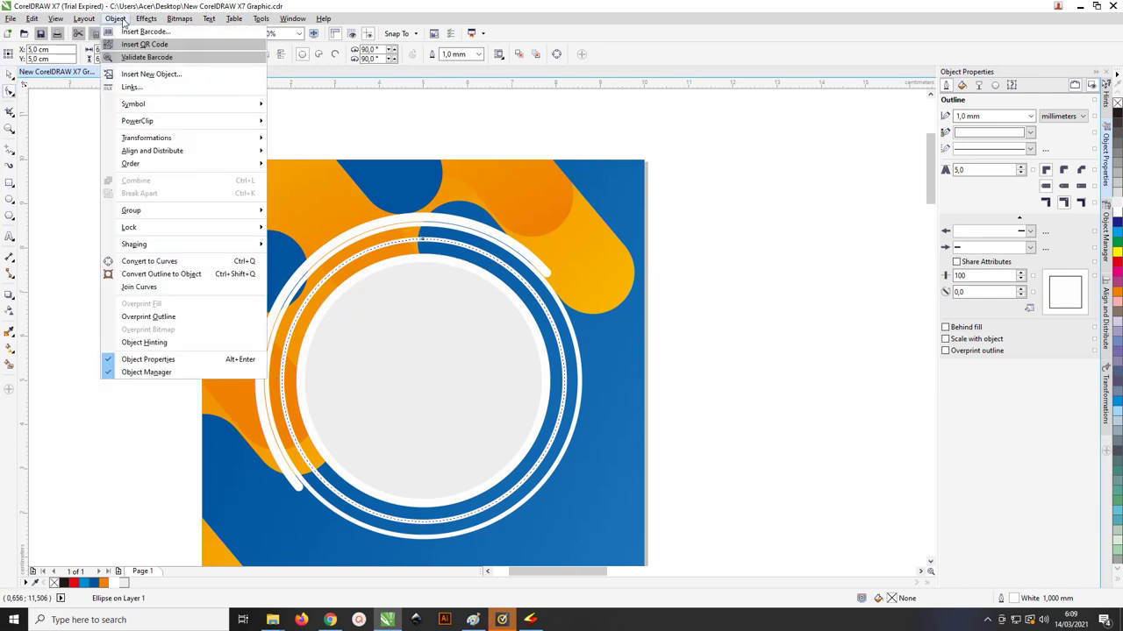
left_click(171, 261)
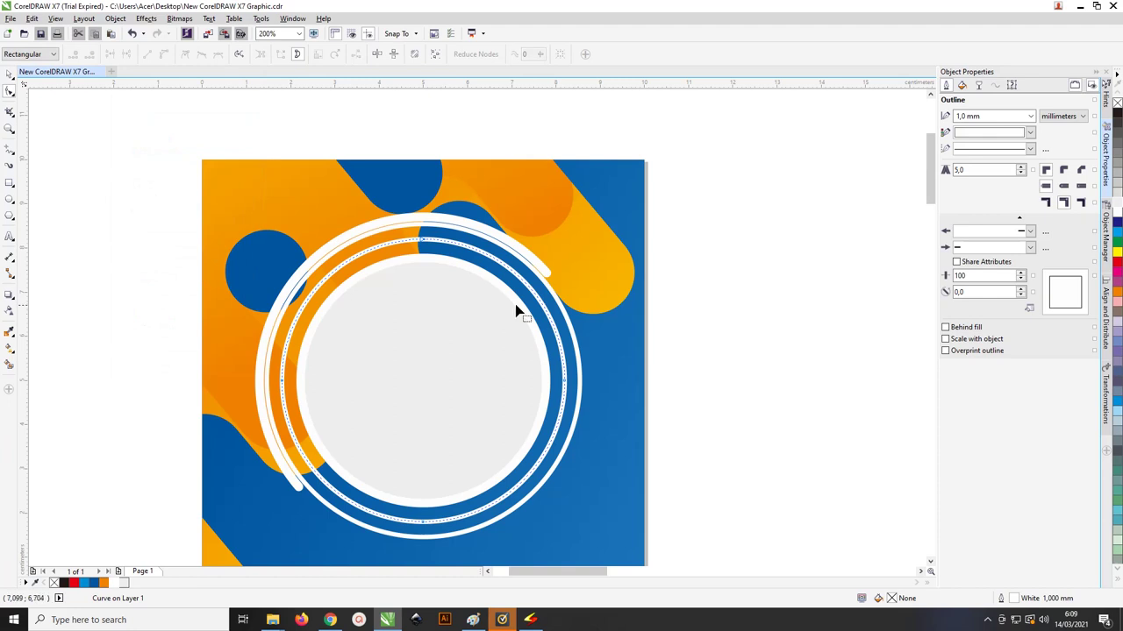
left_click(486, 259)
double_click(284, 405)
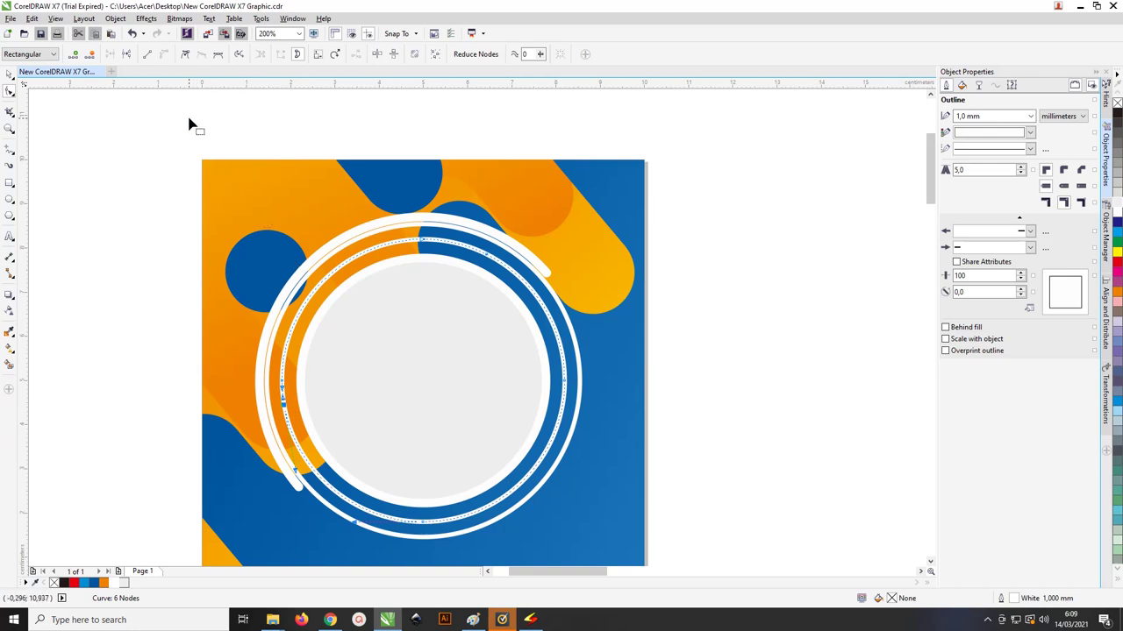
left_click(128, 54)
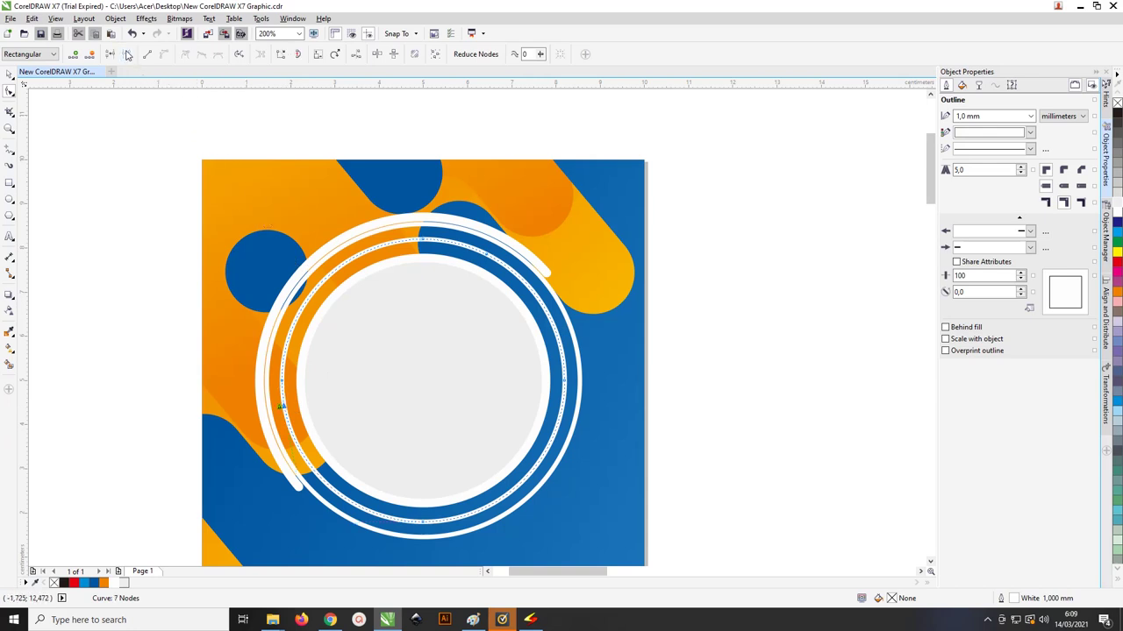
scroll(267, 412, "up", 1)
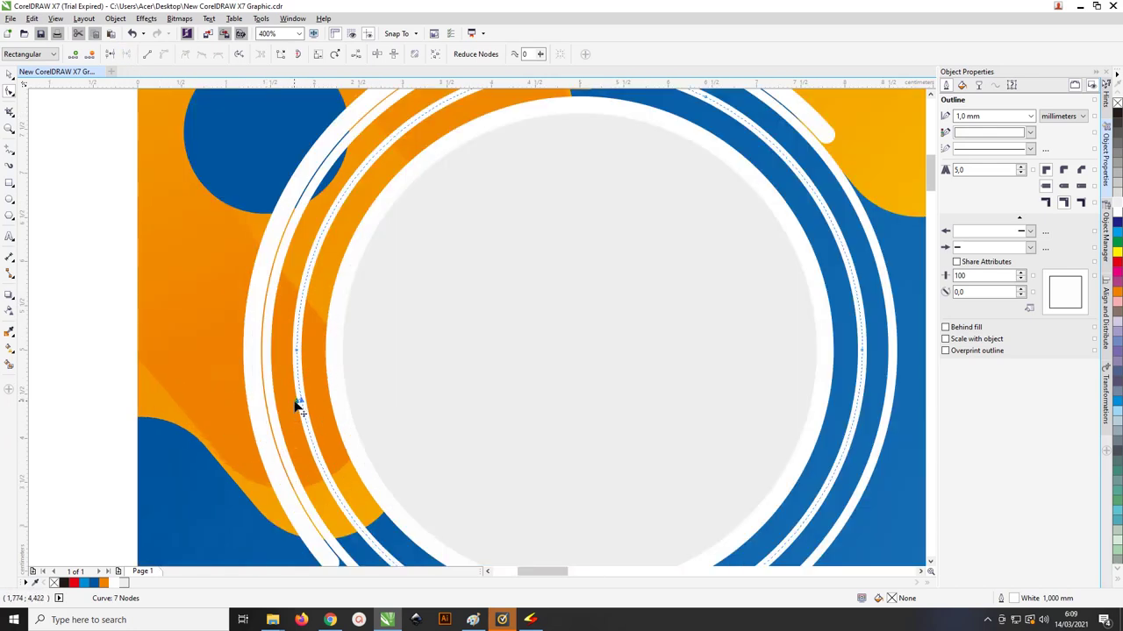
left_click_drag(290, 395, 321, 377)
key("ctrl+z")
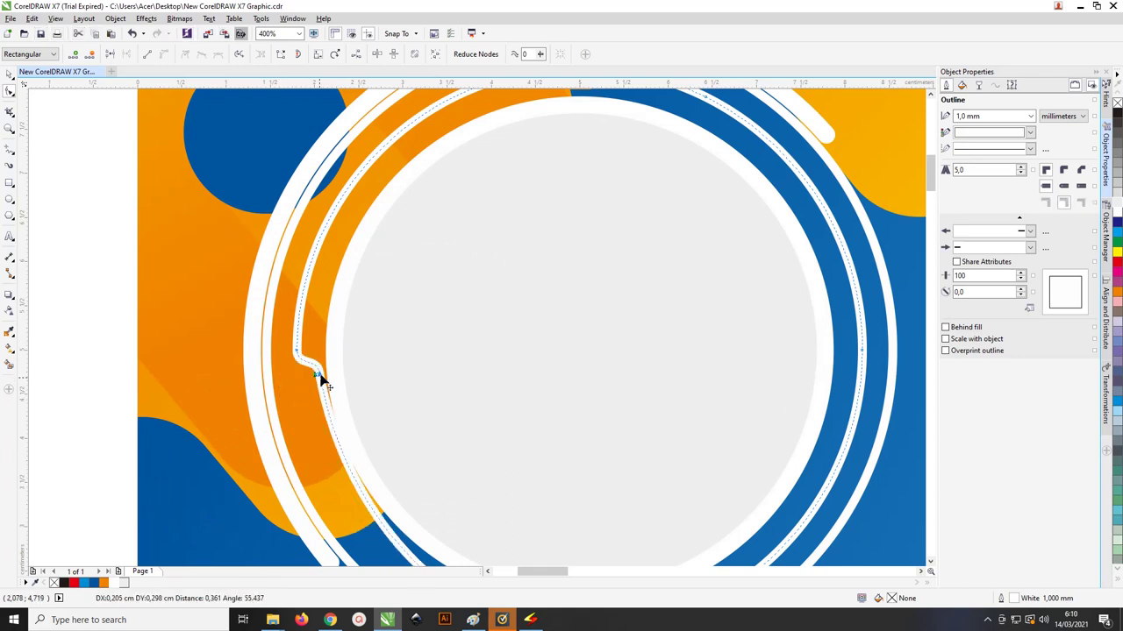
key("ctrl+z")
Step: Delete the inner thin ring's nodes along its left side, leaving an open arc from the top around the right to the lower left
left_click(312, 381)
scroll(312, 386, "up", 1)
left_click(292, 396)
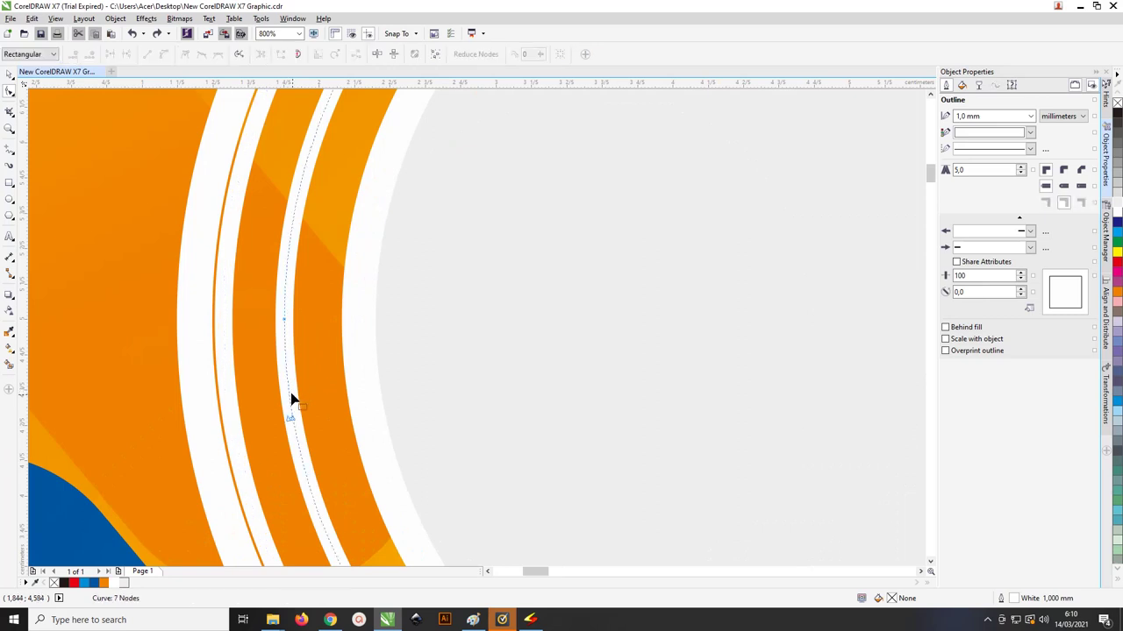
left_click_drag(286, 421, 298, 356)
scroll(298, 356, "down", 1)
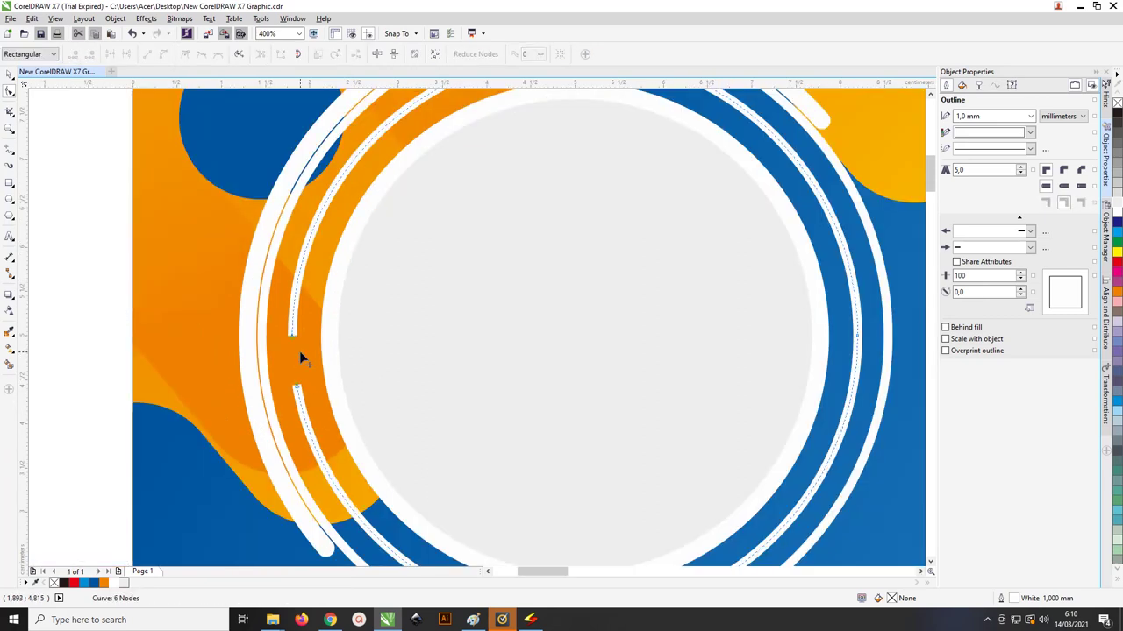
scroll(299, 350, "down", 1)
left_click_drag(201, 228, 342, 342)
key("Delete")
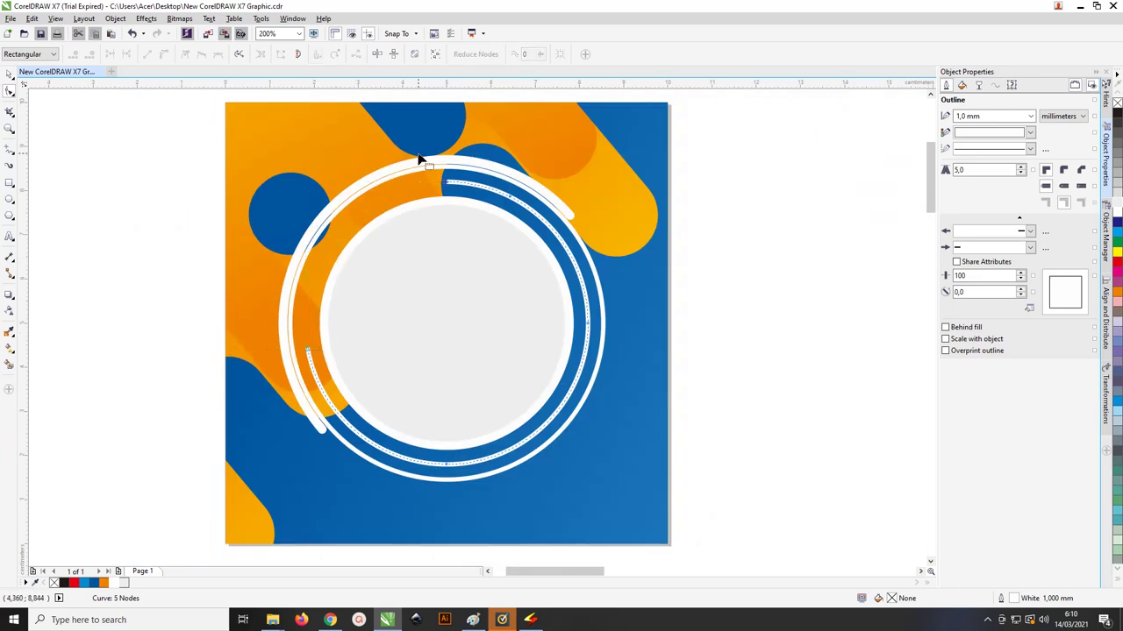
Step: Give the inner thin arc round line caps and set the thick outer arc's outline colour to yellow
left_click(10, 73)
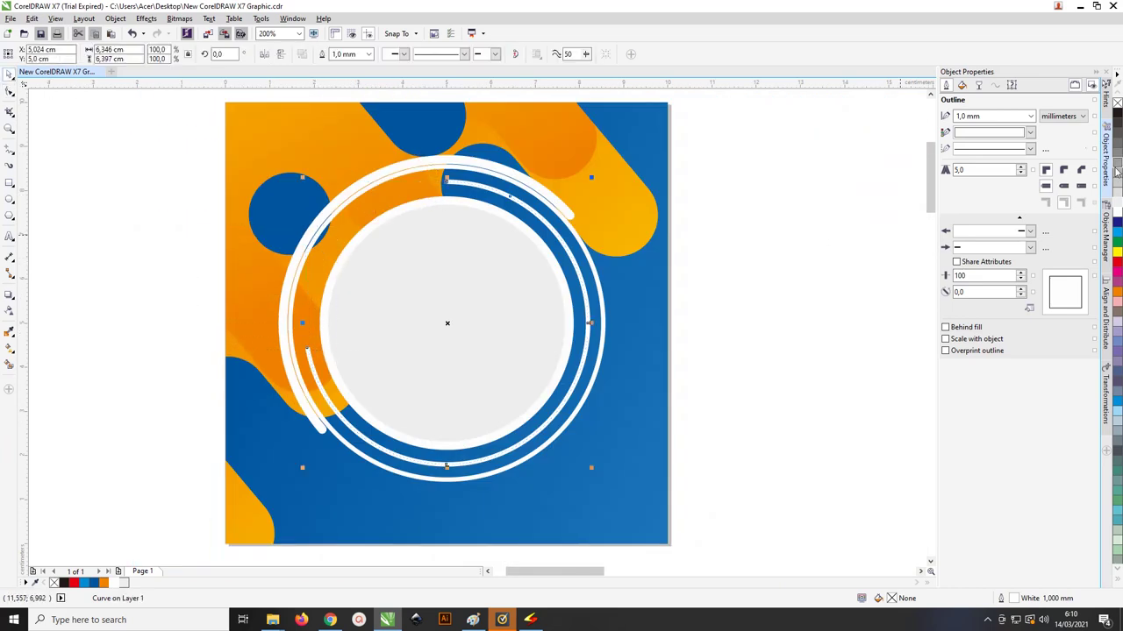
left_click(566, 211)
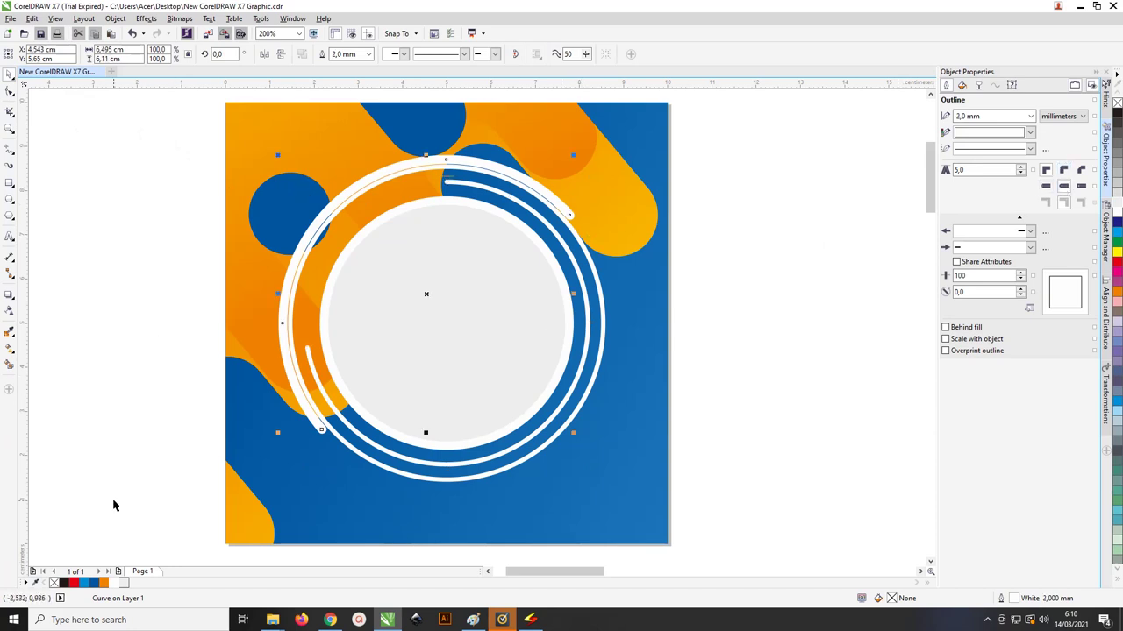
right_click(1118, 253)
left_click(657, 245)
Step: Convert the outer thin ring to curves, add nodes at its upper right and lower left, and break it at its leftmost node
left_click(589, 256)
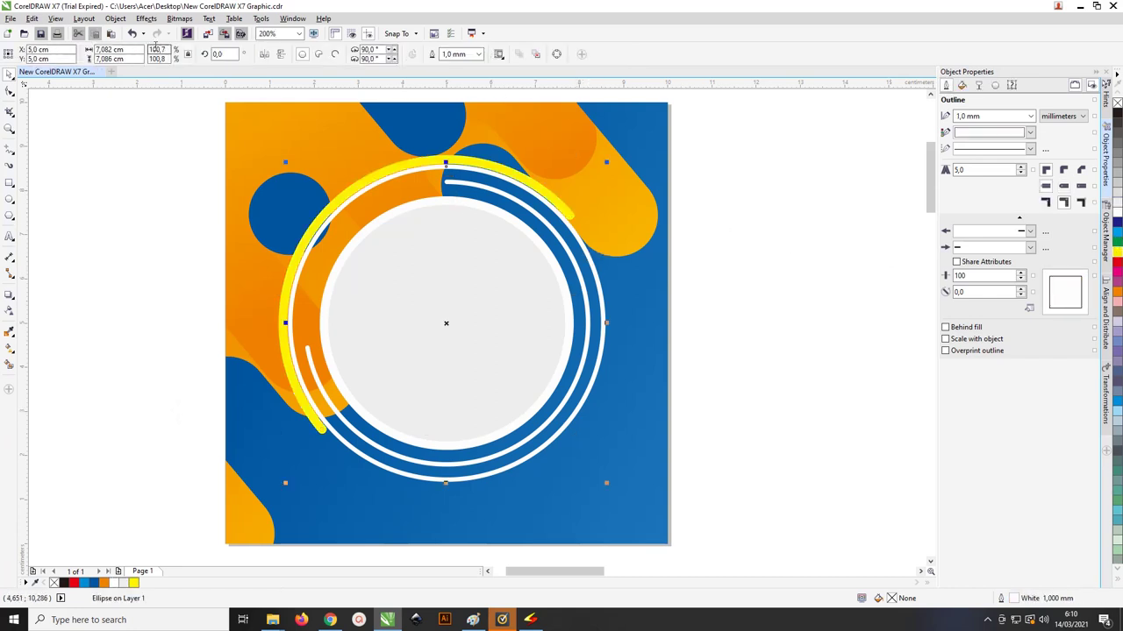
left_click(115, 19)
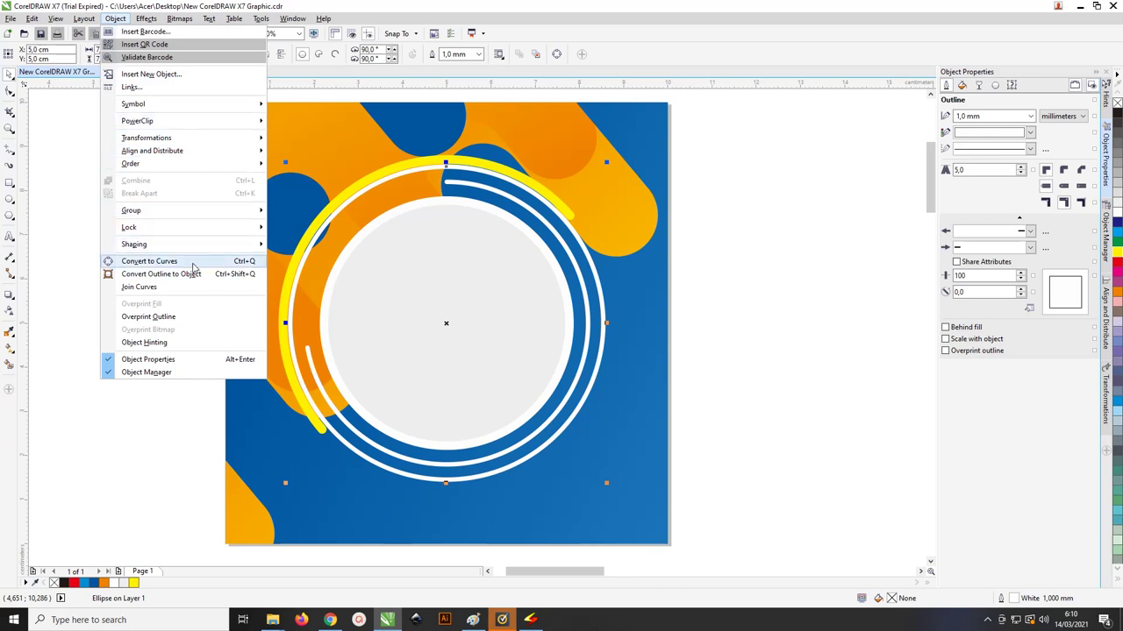
left_click(150, 261)
left_click(9, 91)
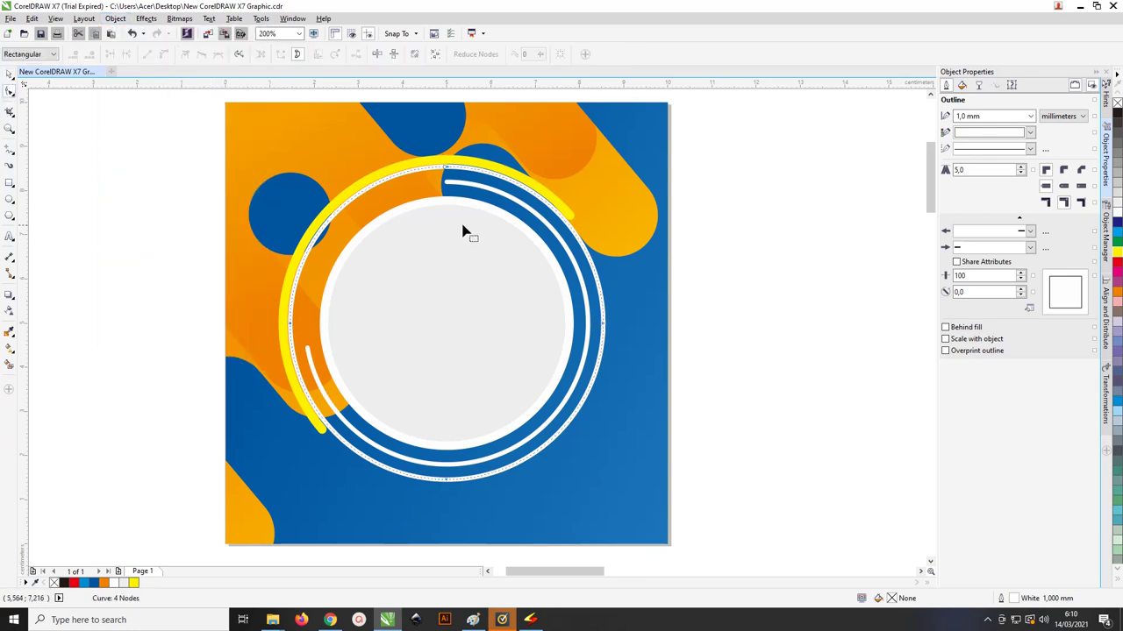
double_click(596, 284)
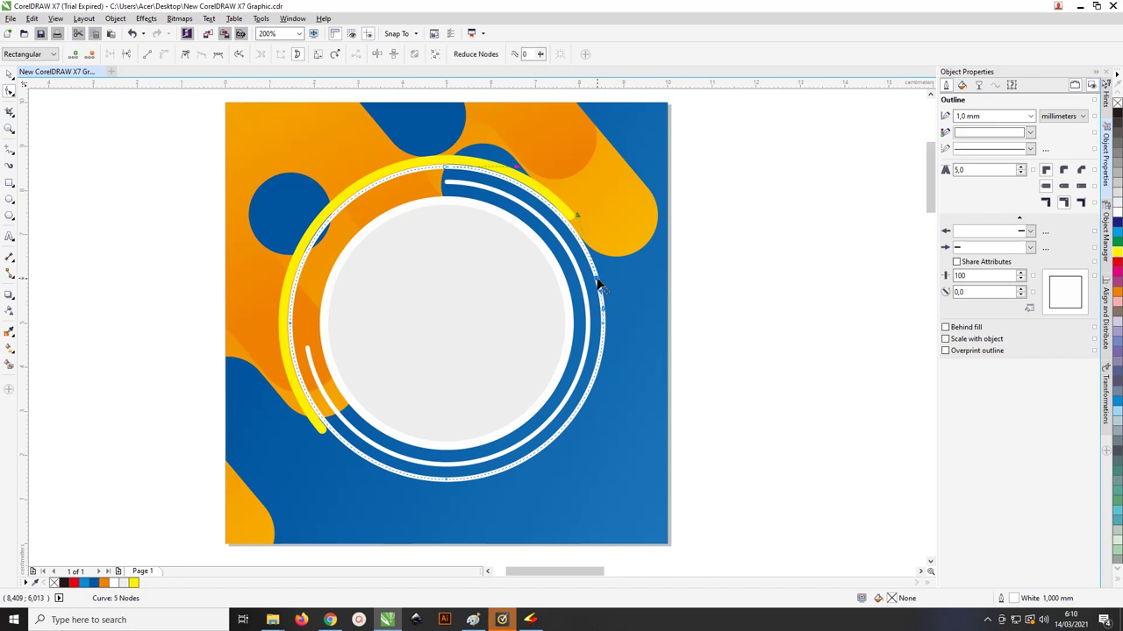
double_click(347, 449)
left_click(292, 328)
double_click(283, 348)
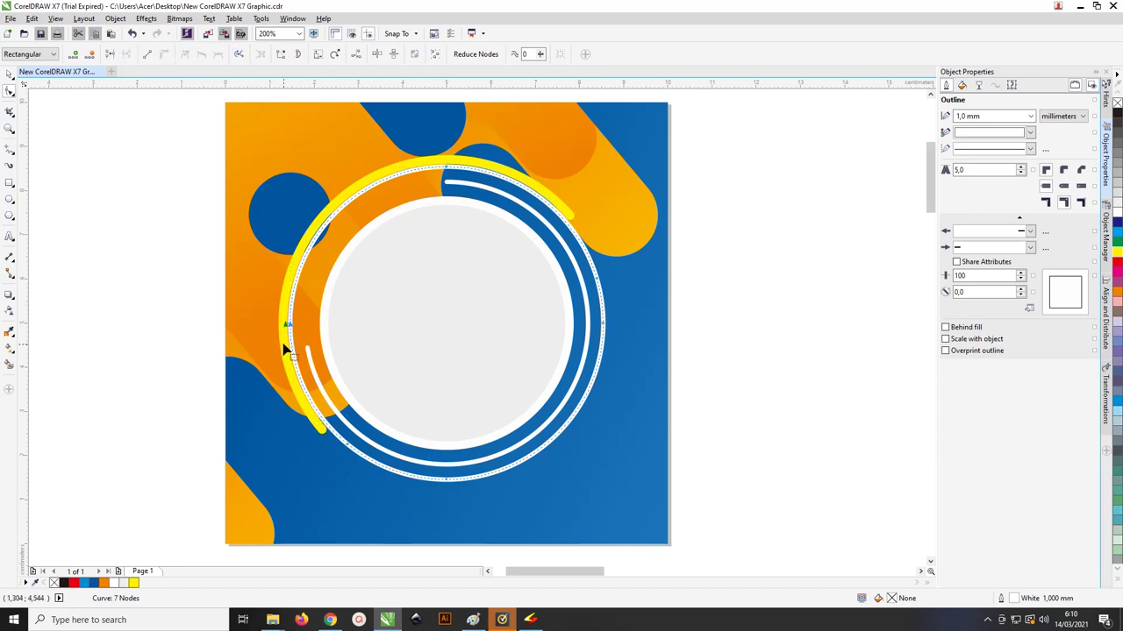
Step: Delete the outer thin ring's left and top nodes, leaving an open arc from the upper right around the bottom to the lower left
scroll(289, 328, "up", 2)
left_click_drag(299, 281, 303, 306)
key("ctrl+z")
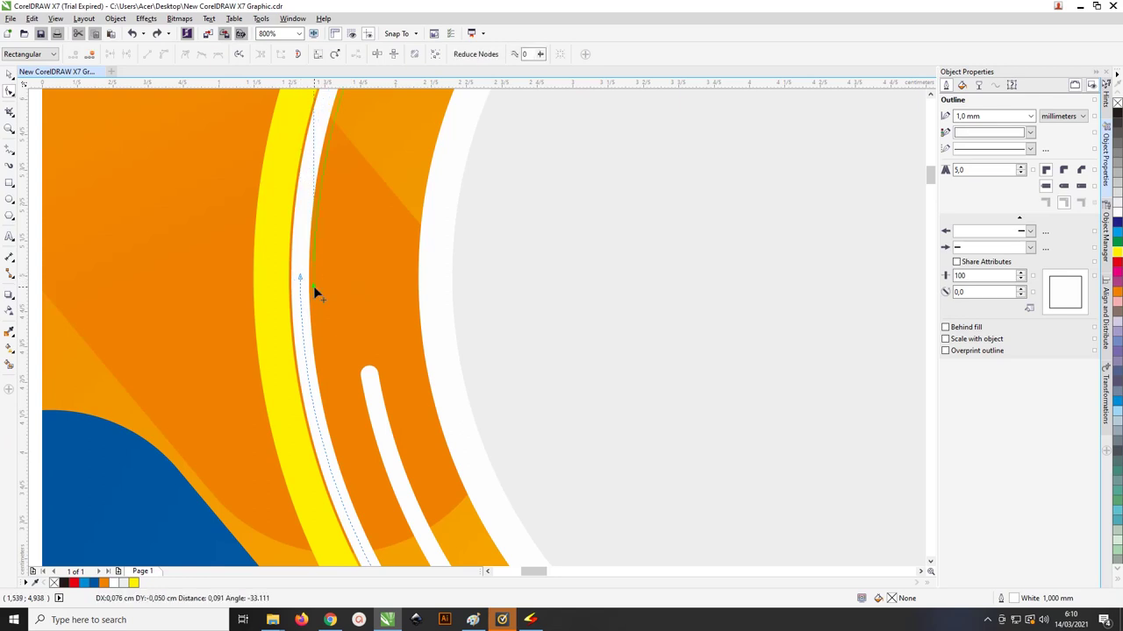
key("Delete")
scroll(314, 286, "down", 2)
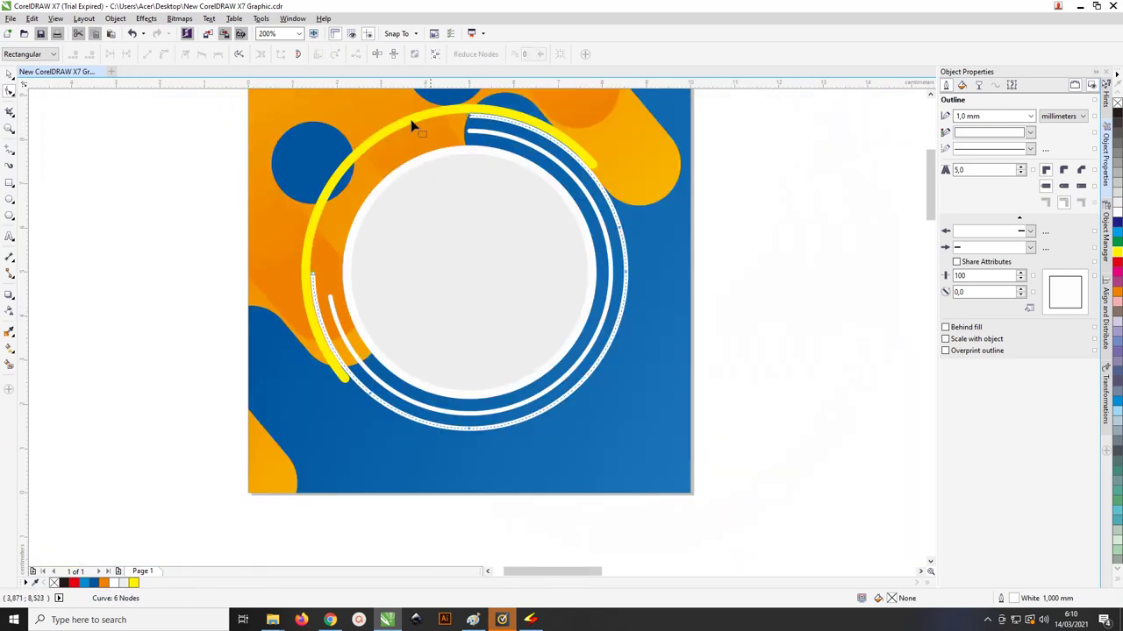
left_click_drag(410, 126, 526, 163)
key("Delete")
left_click_drag(272, 251, 343, 294)
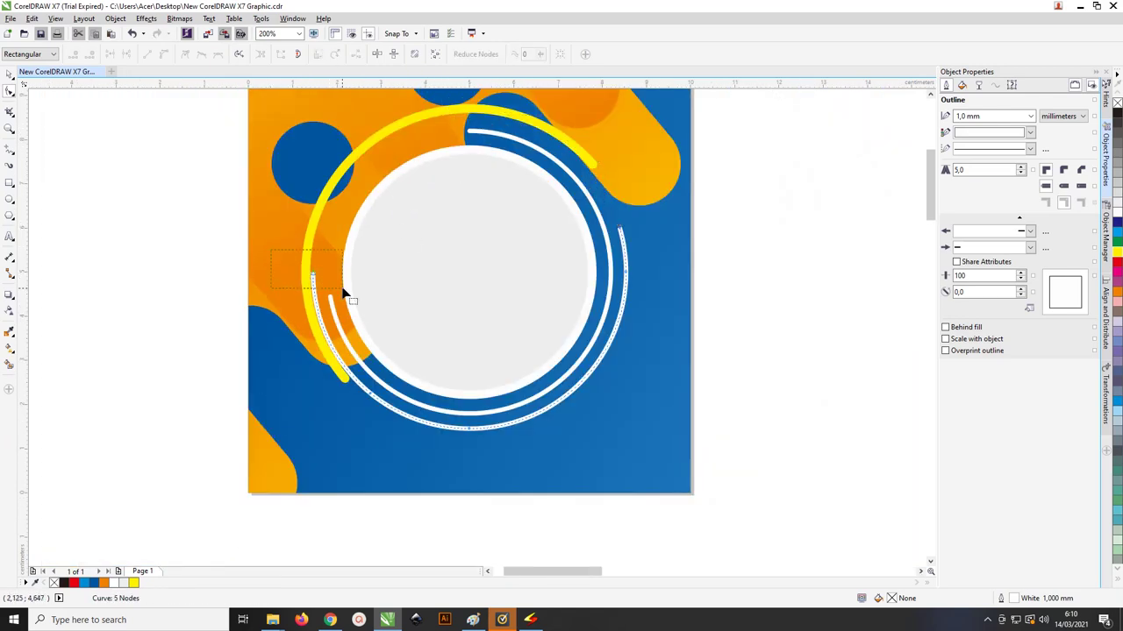
key("Delete")
Step: Give the outer thin arc round corners and round line caps
left_click(8, 79)
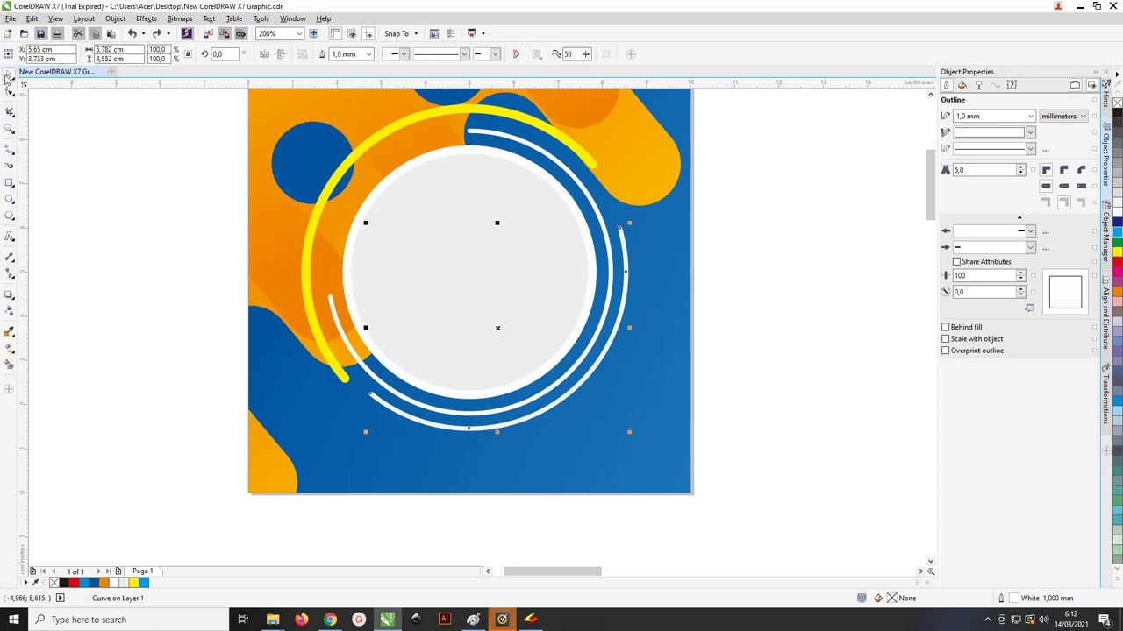
left_click(1063, 170)
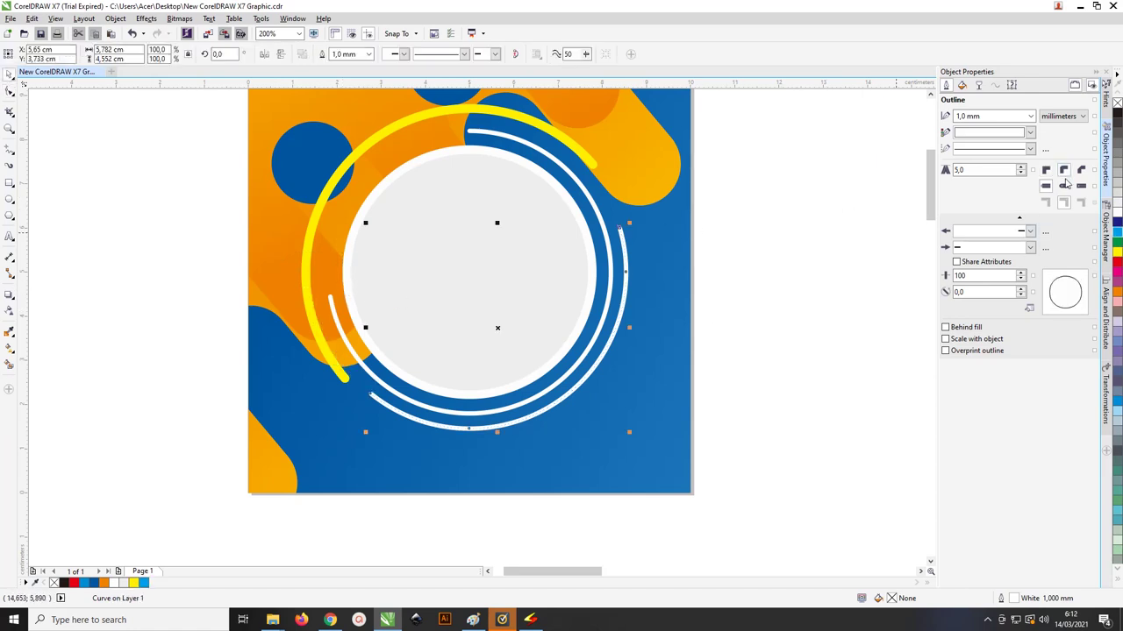
left_click(1064, 186)
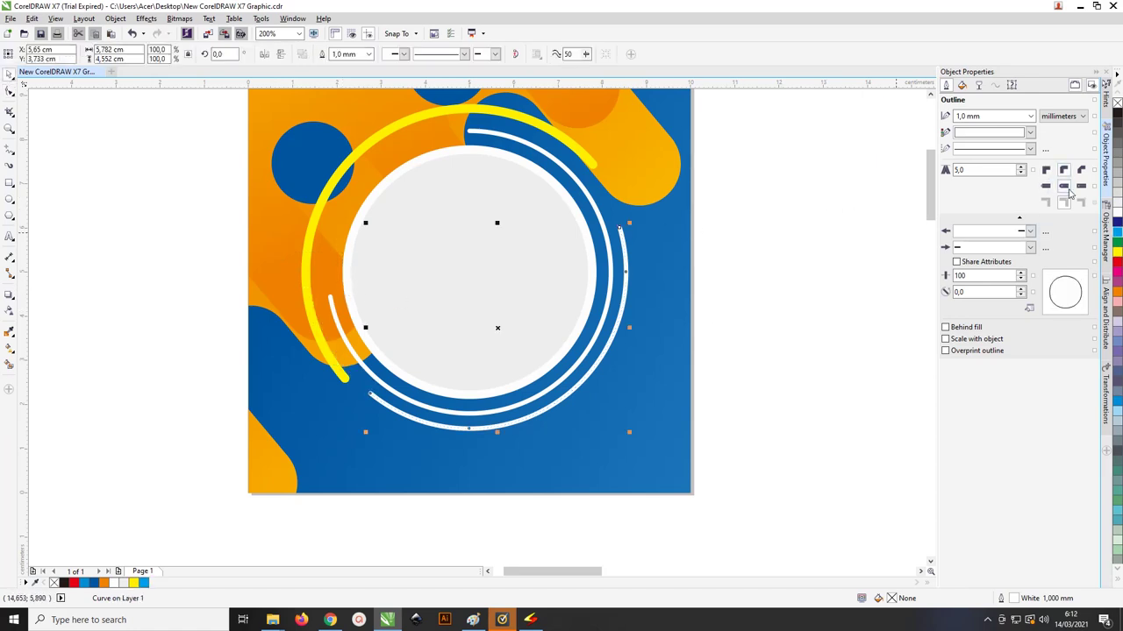
left_click(830, 208)
Step: Convert the outlines of the yellow arc and the two thin white arcs to objects
scroll(494, 262, "down", 2)
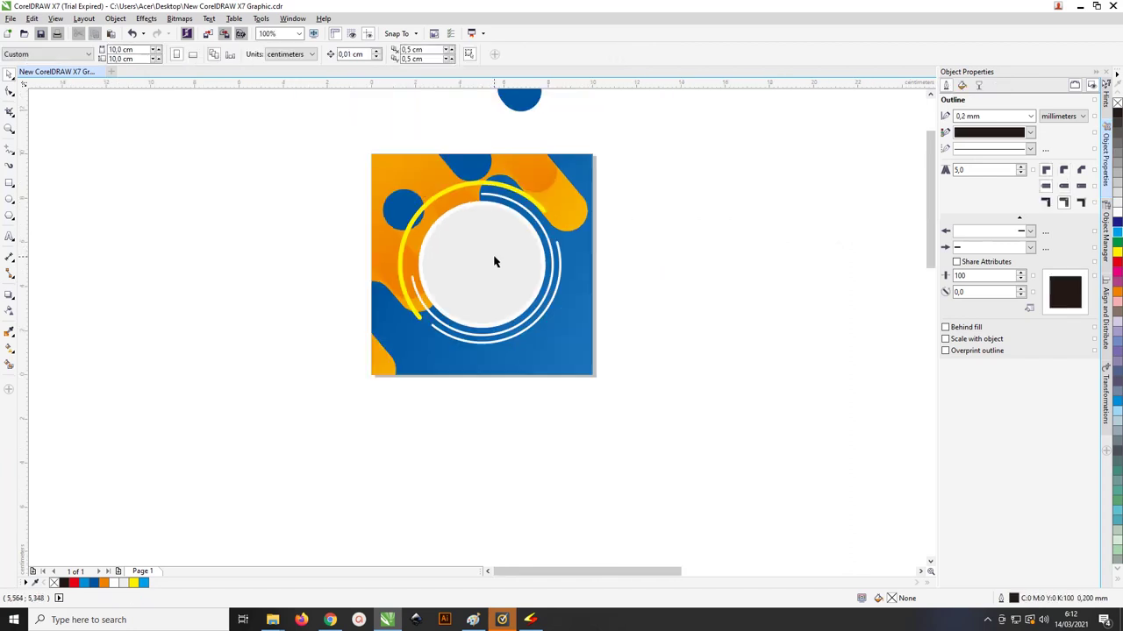
scroll(551, 267, "up", 2)
left_click(556, 252)
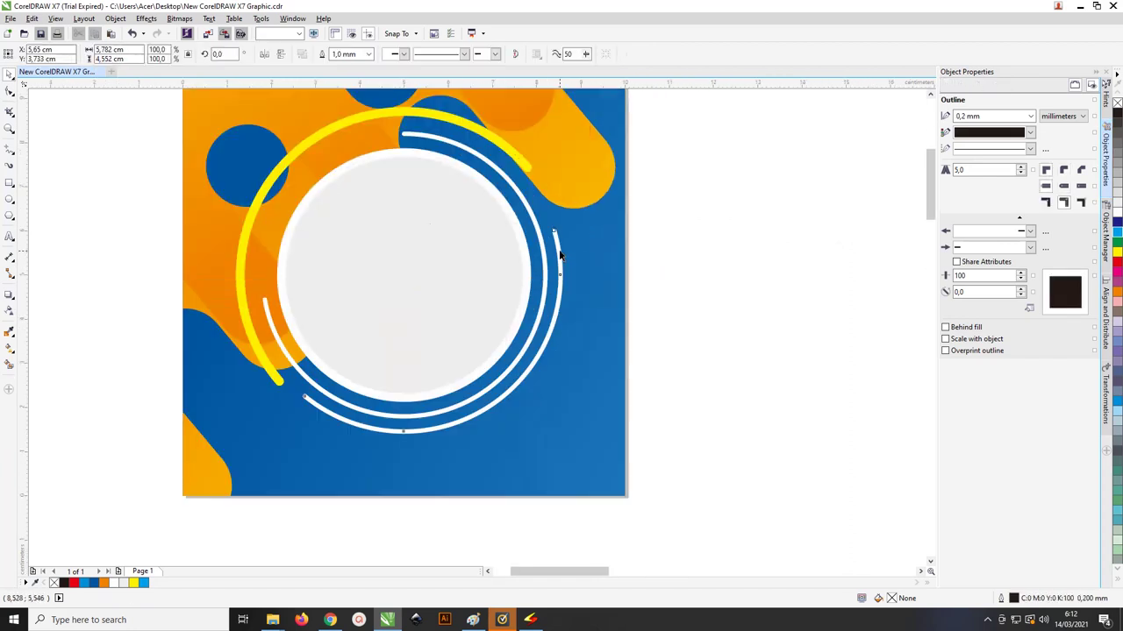
left_click(512, 172, "shift")
left_click(502, 148, "shift")
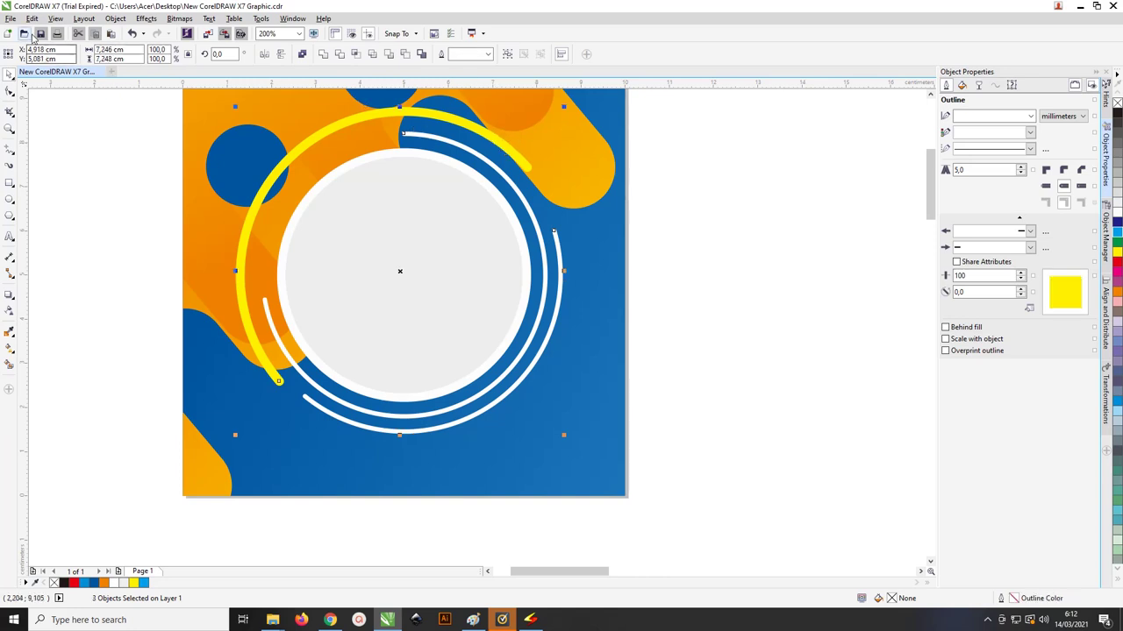
left_click(115, 18)
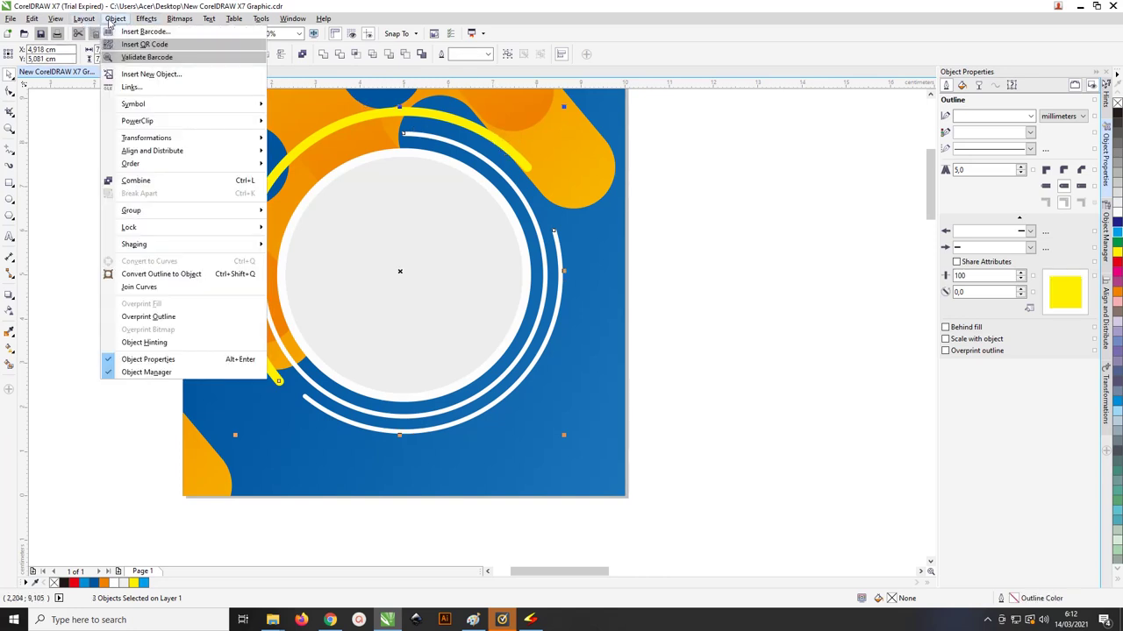
left_click(170, 275)
key("Escape")
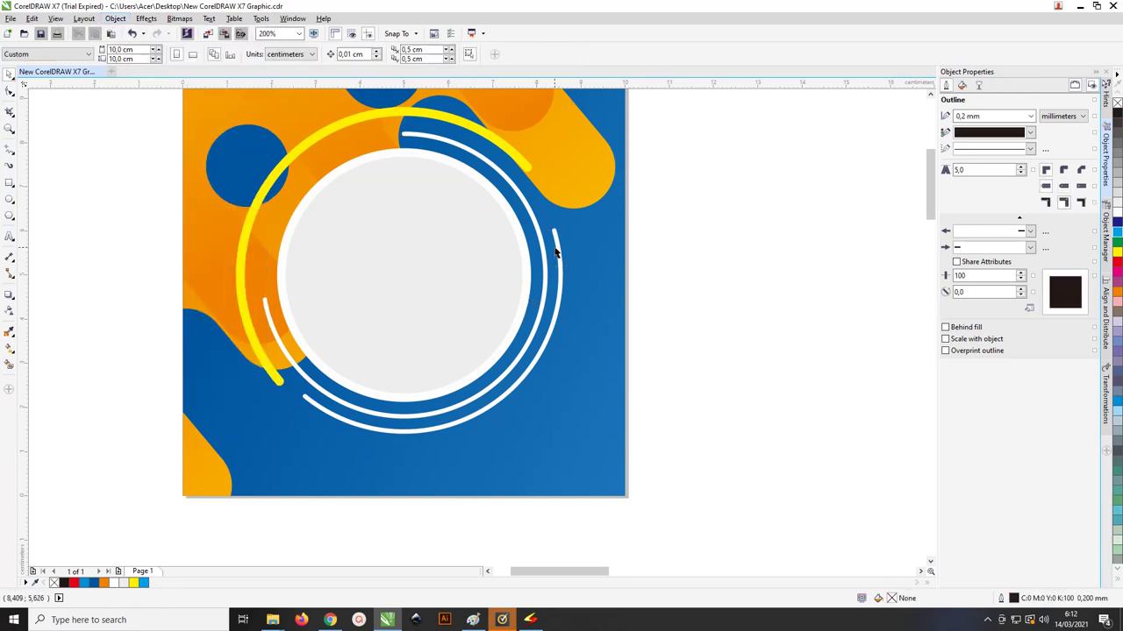
Step: Fill the outer thin arc with a teal of C 76, M 7, Y 32, K 0
left_click(558, 247)
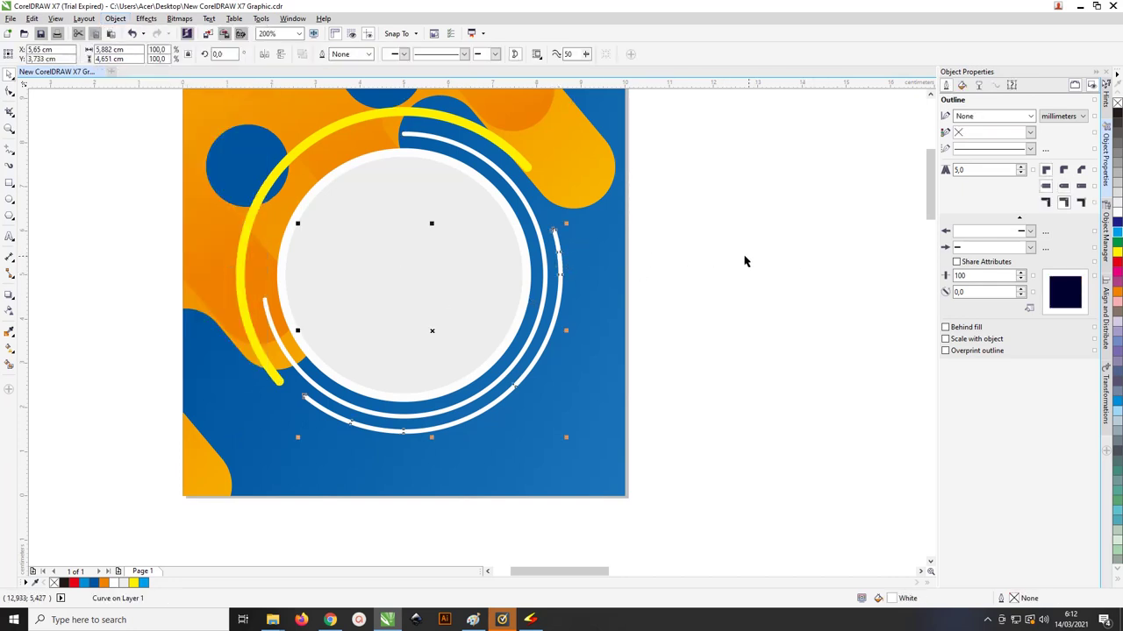
left_click(143, 582)
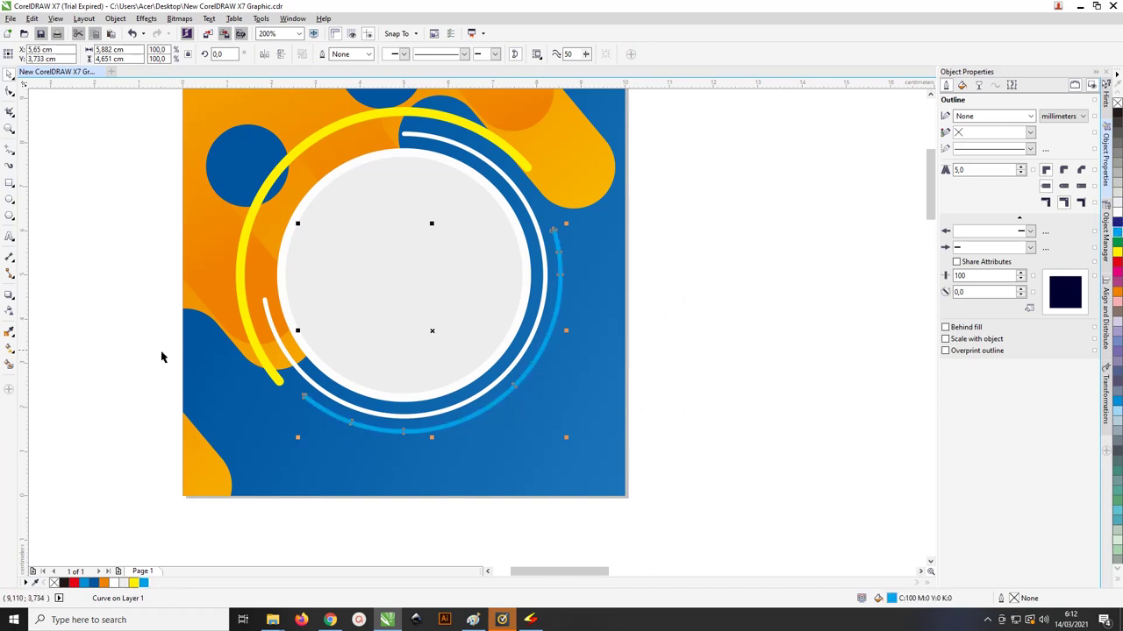
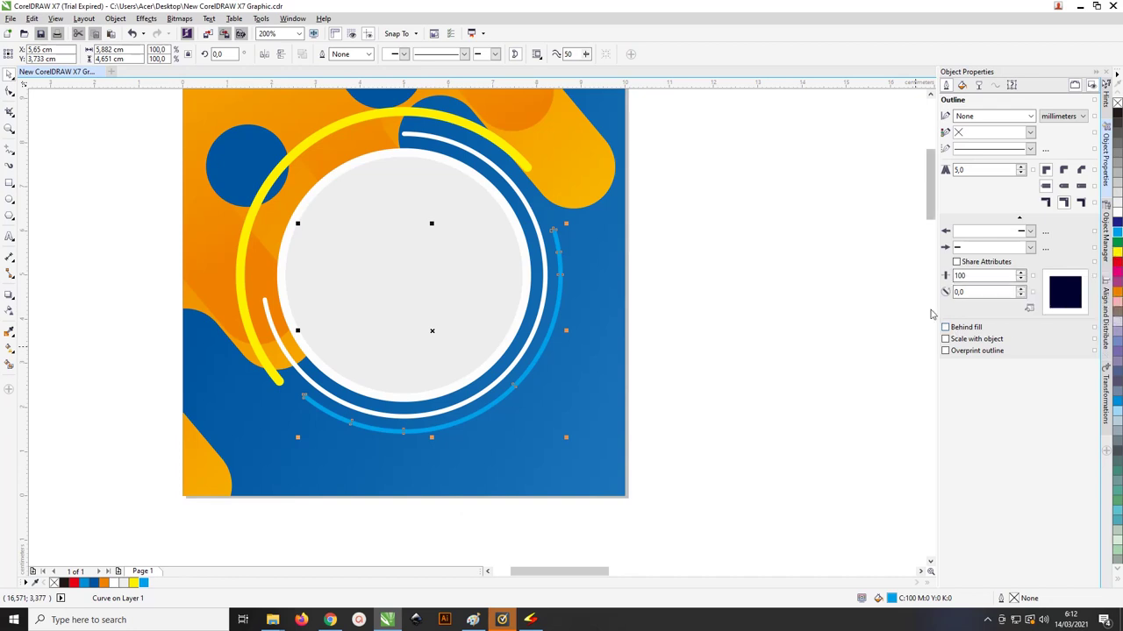
double_click(892, 598)
mouse_move(722, 246)
left_mouse_down()
mouse_move(706, 228)
mouse_move(716, 214)
left_mouse_up()
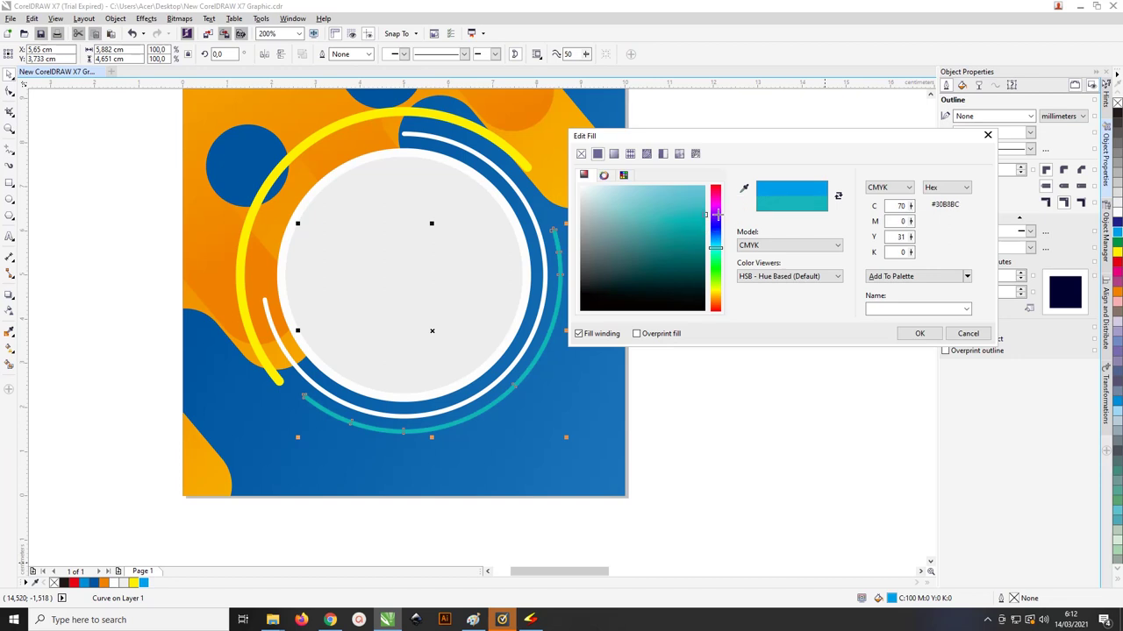
left_click_drag(719, 253, 706, 221)
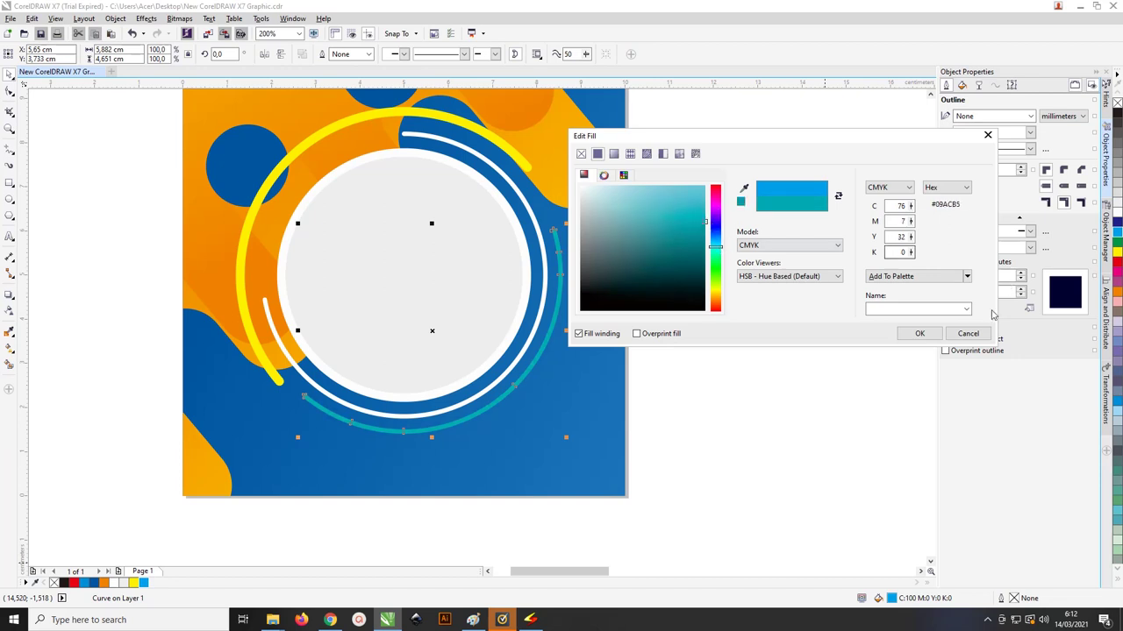
left_click(920, 334)
left_click(679, 218)
scroll(679, 219, "down", 2)
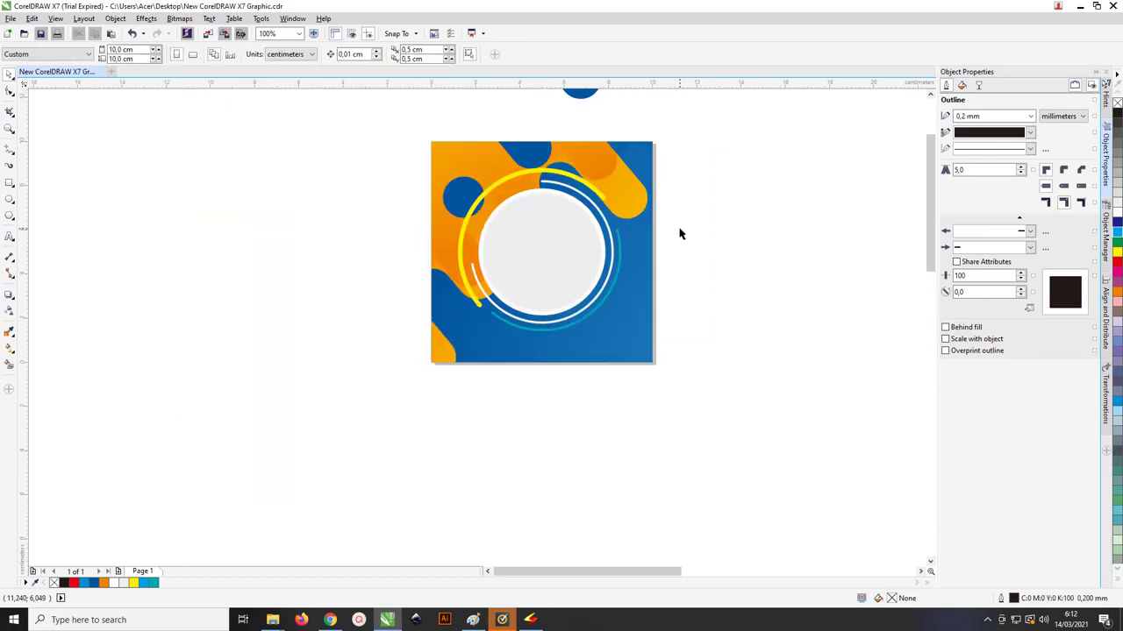
scroll(605, 221, "down", 3)
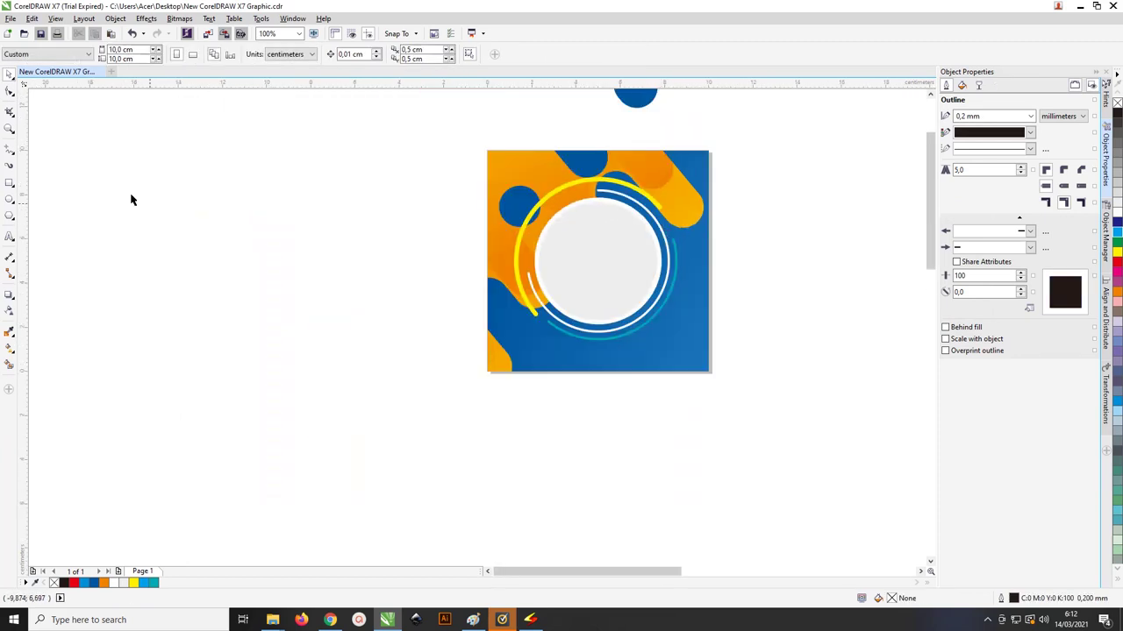
left_click(9, 238)
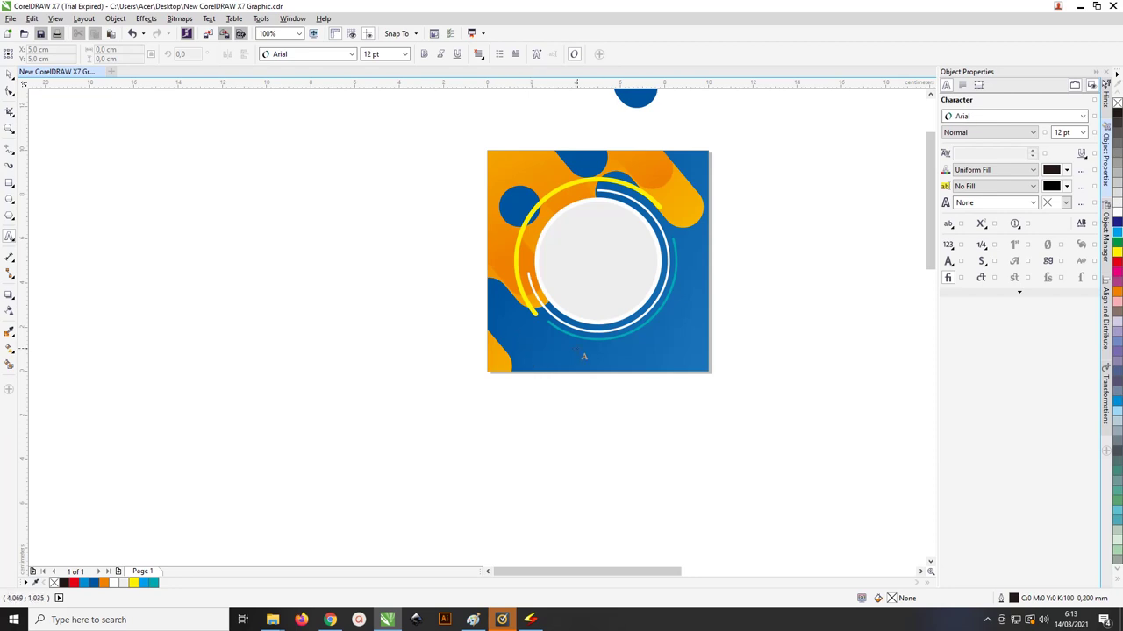
key("ctrl+a")
key("shift+F2")
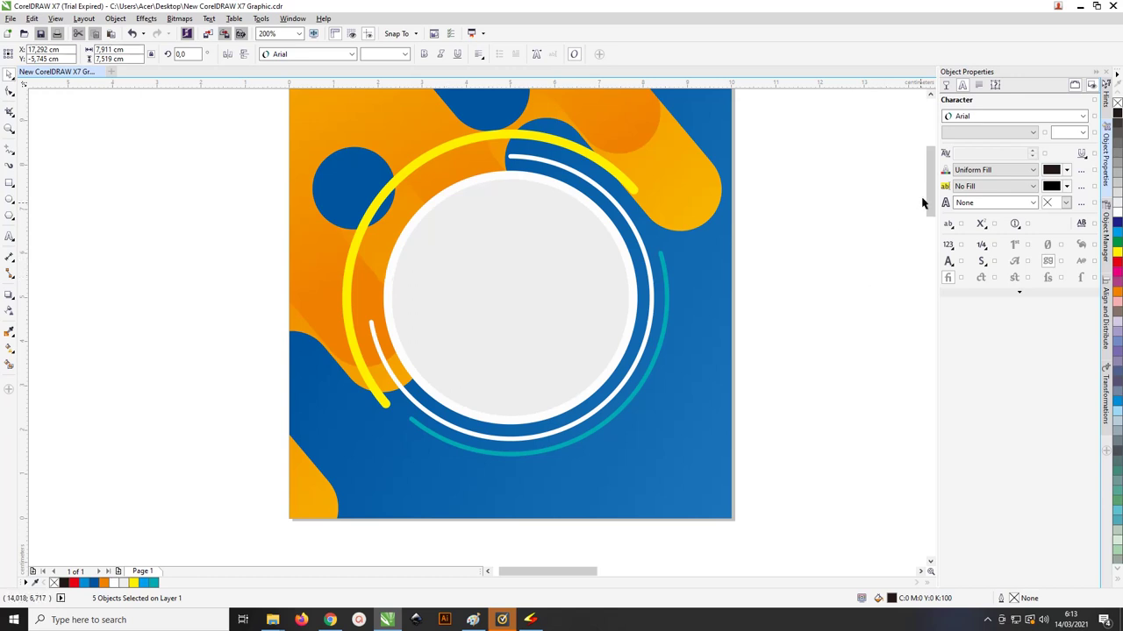
Step: Move the five selected text objects together onto the page, placing PPDB in the design's upper-left corner
left_click_drag(932, 187, 927, 179)
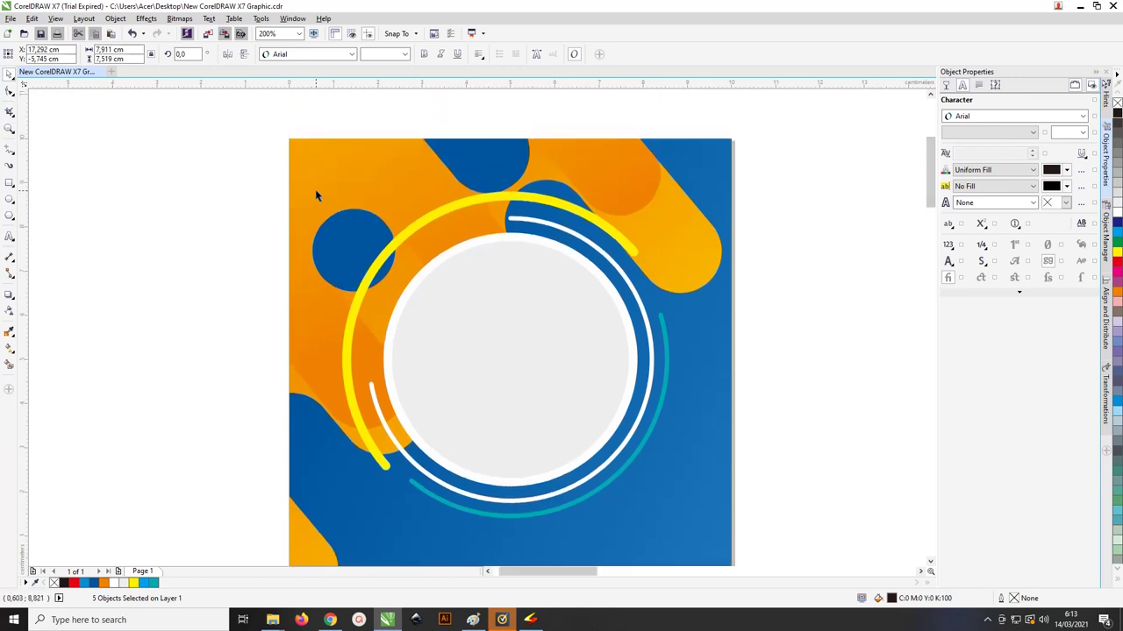
scroll(290, 197, "down", 4)
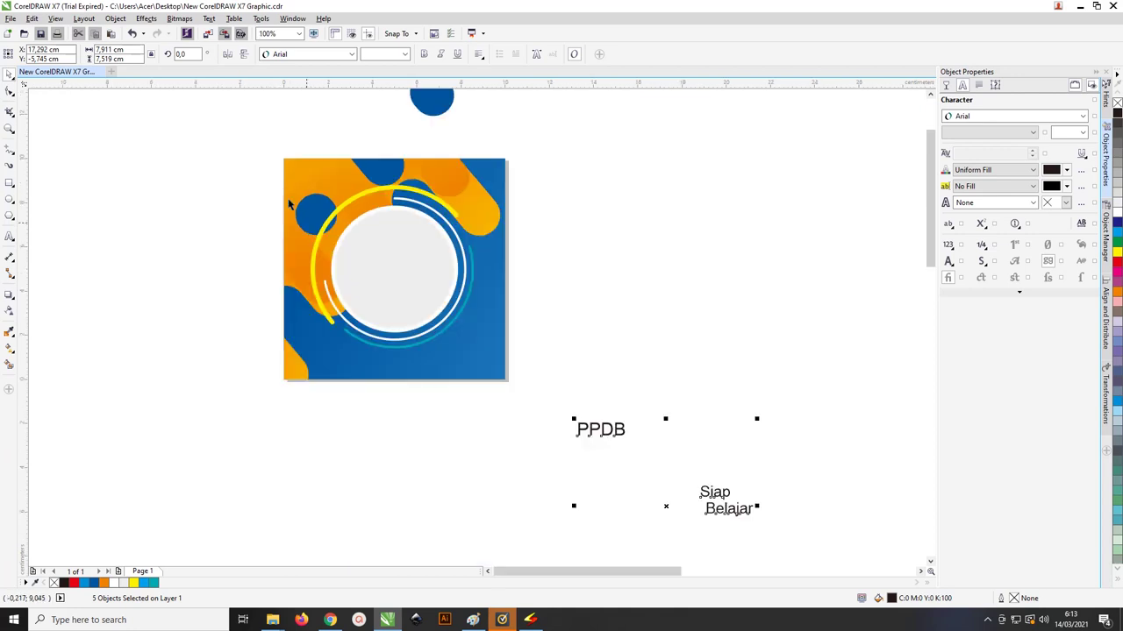
scroll(646, 413, "down", 1)
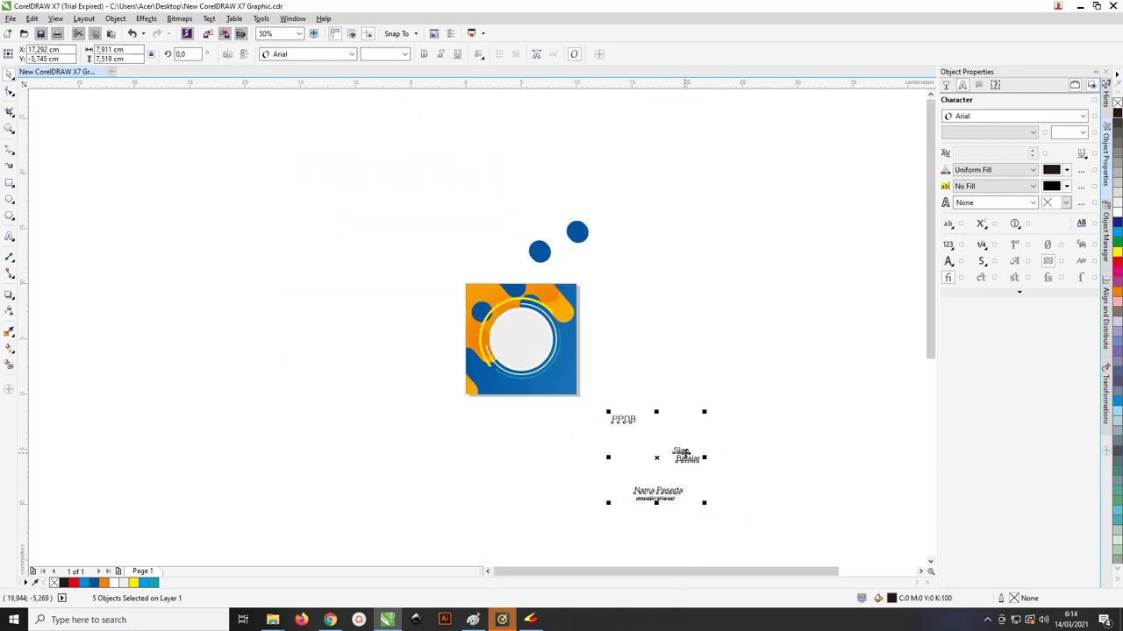
scroll(675, 456, "up", 2)
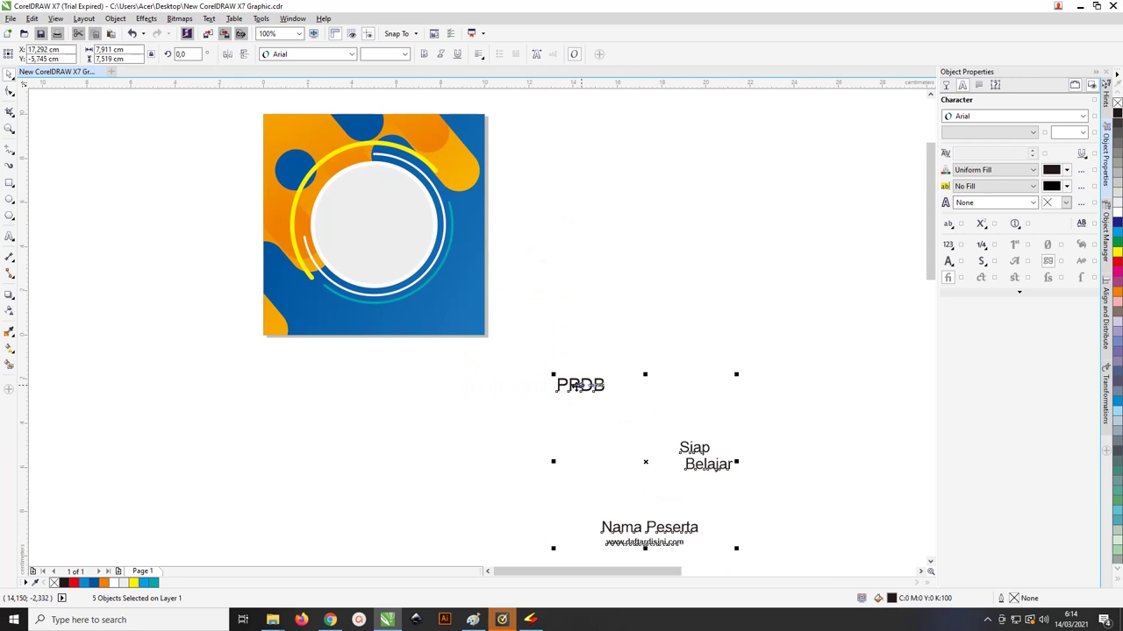
left_click_drag(577, 385, 301, 134)
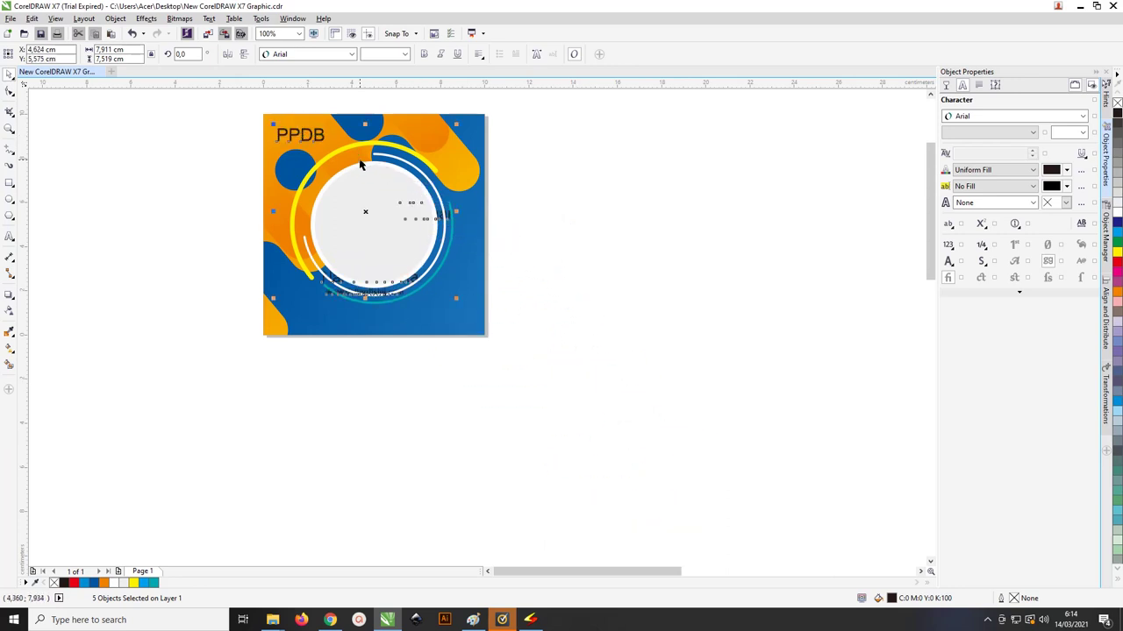
scroll(353, 158, "up", 2)
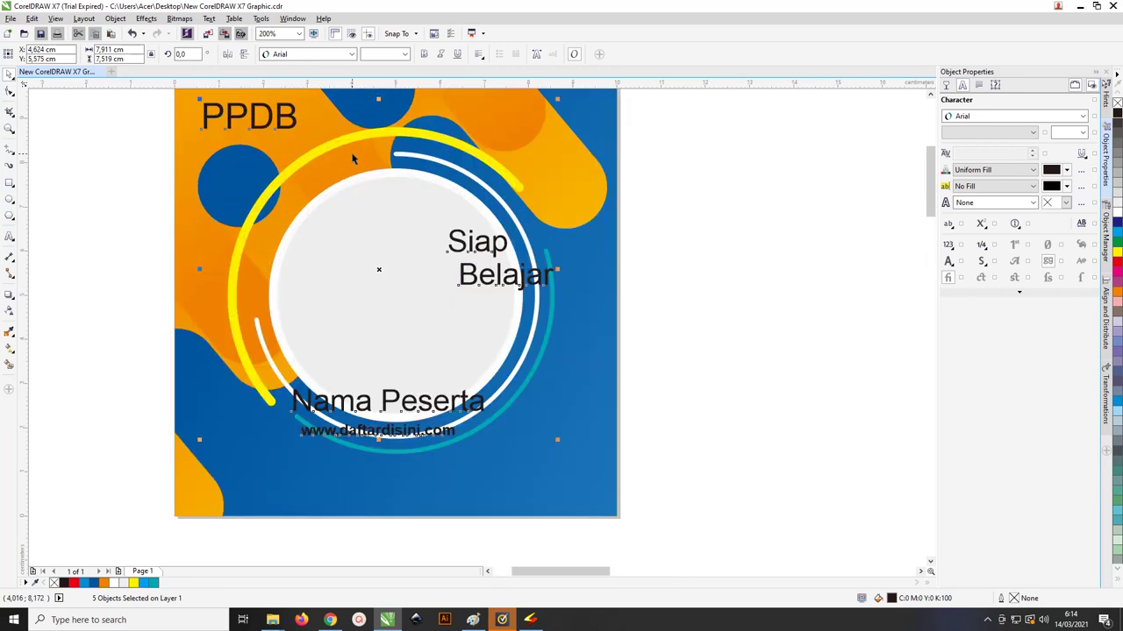
scroll(284, 160, "down", 2)
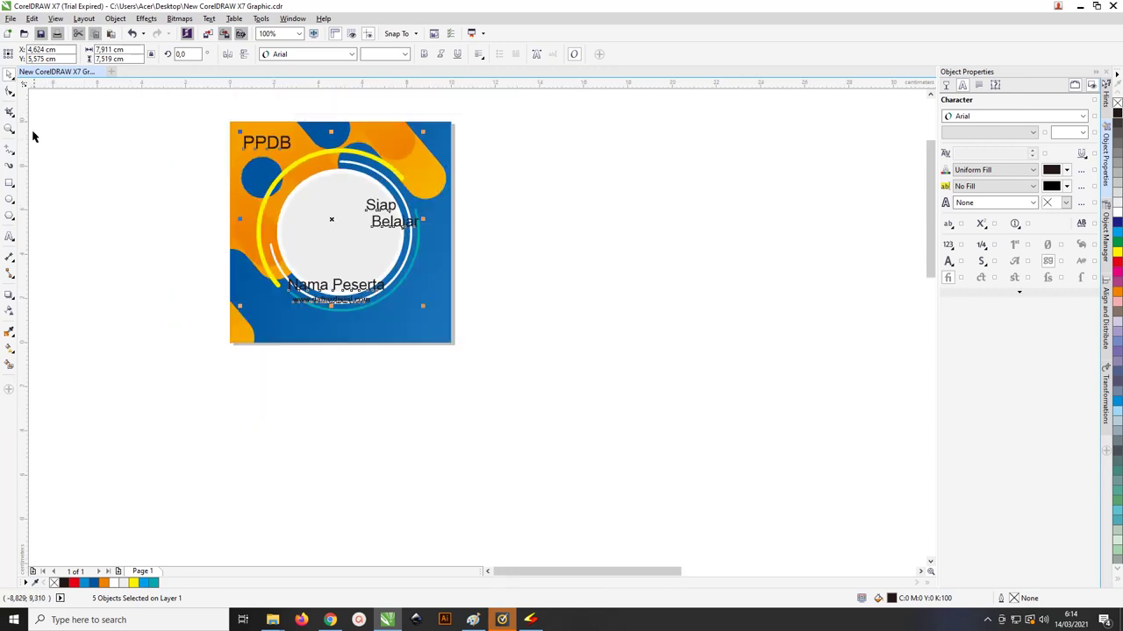
scroll(155, 190, "up", 2)
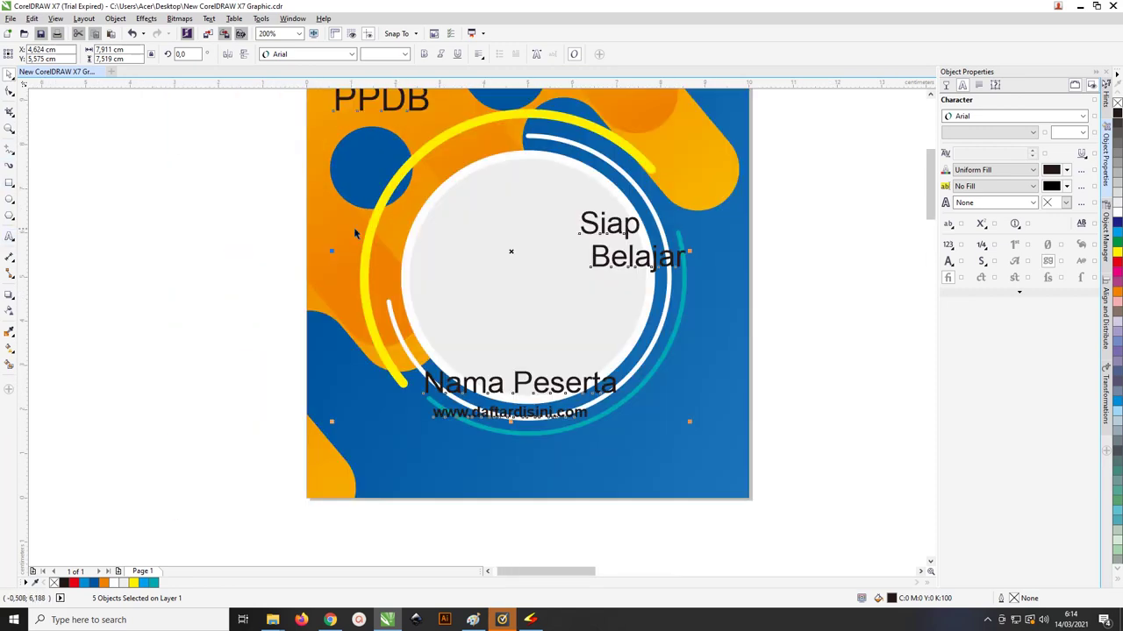
scroll(357, 228, "down", 2)
left_click(619, 354)
left_click_drag(602, 351, 391, 317)
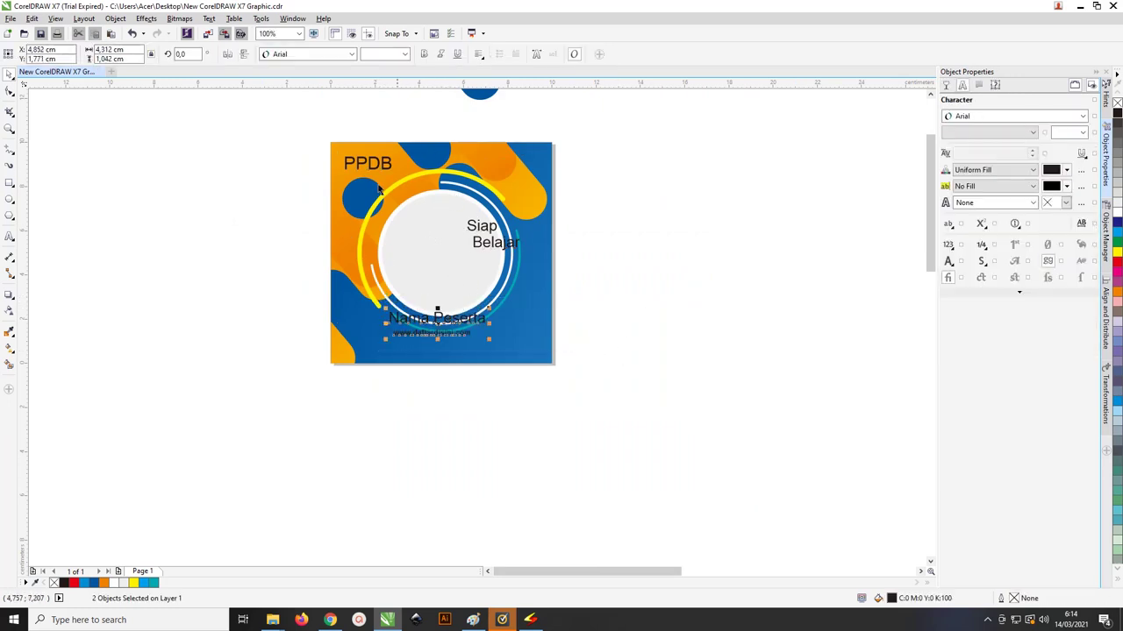
Step: Set the PPDB text in the Anton font and fill it with red (M 100, Y 100)
left_click(359, 167)
left_click(328, 57)
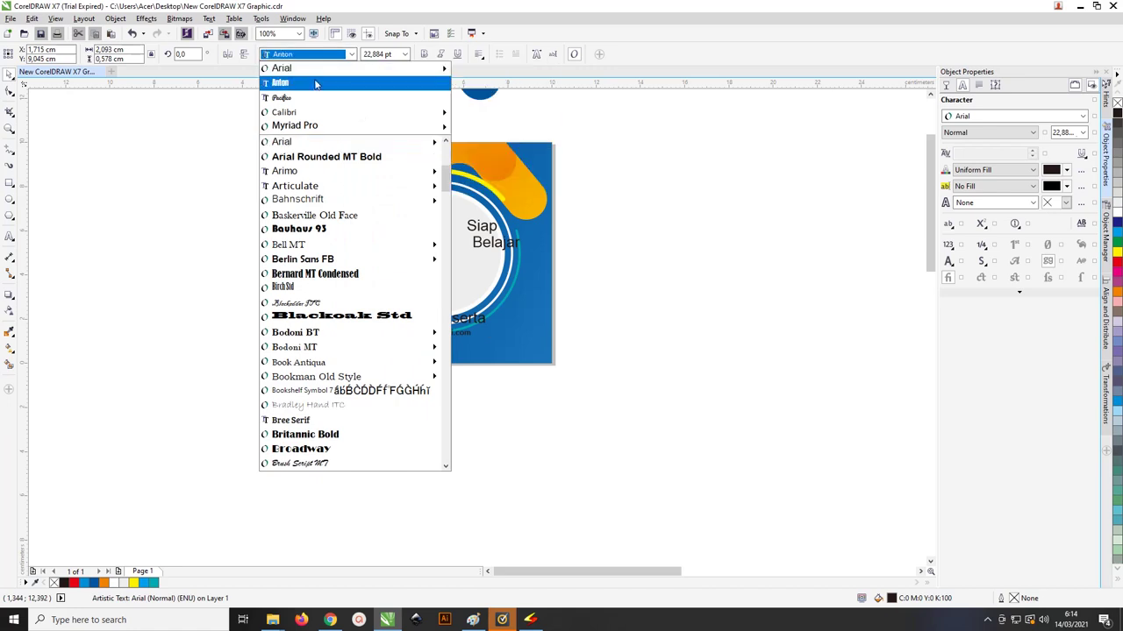
left_click(316, 84)
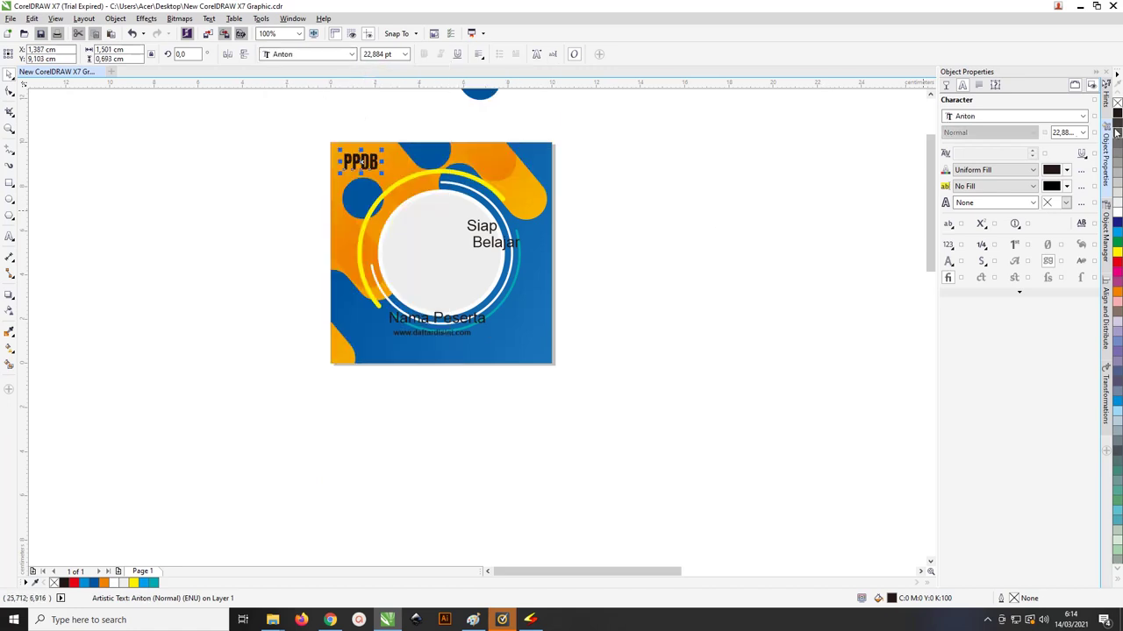
left_click(1119, 265)
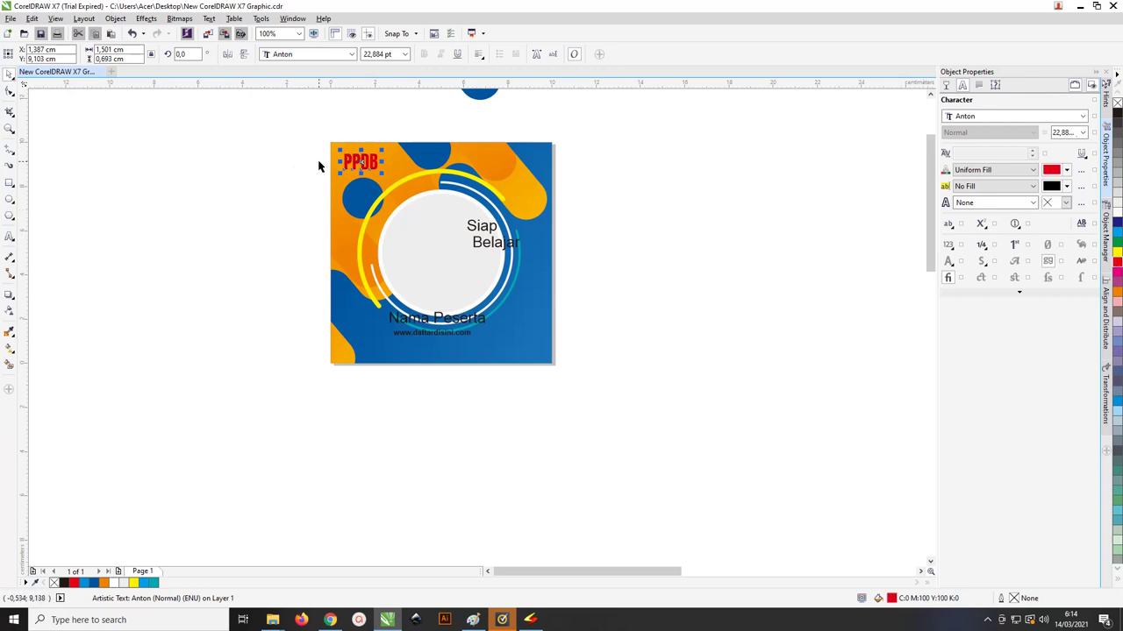
Step: Add a one-step white outside contour of about 0.045 cm with rounded corners to the PPDB text
scroll(322, 169, "up", 2)
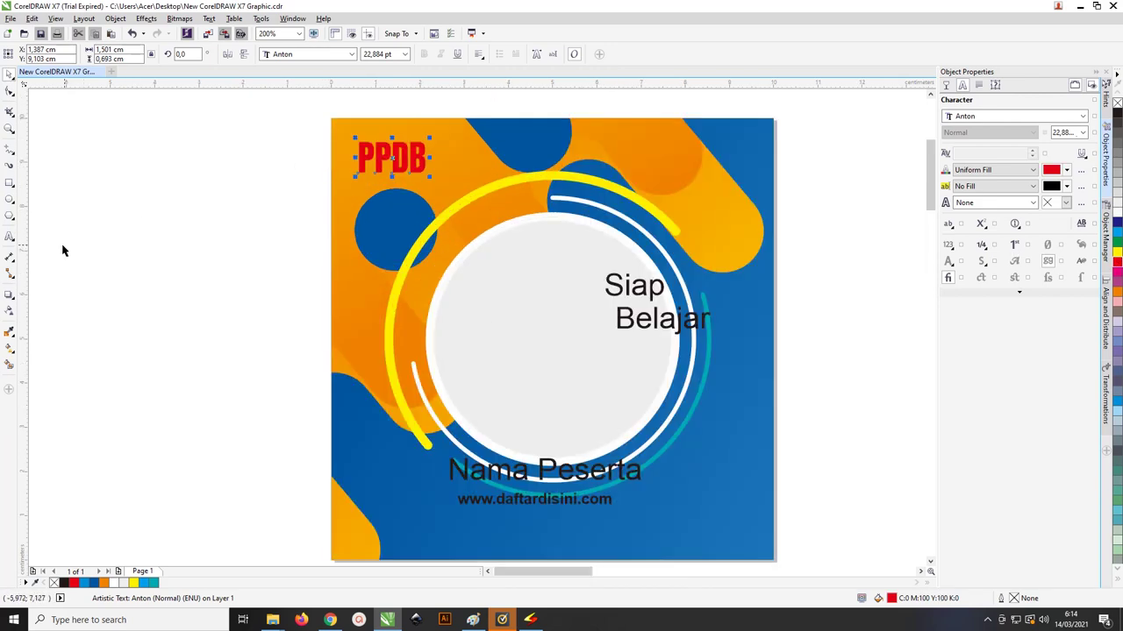
left_click(9, 295)
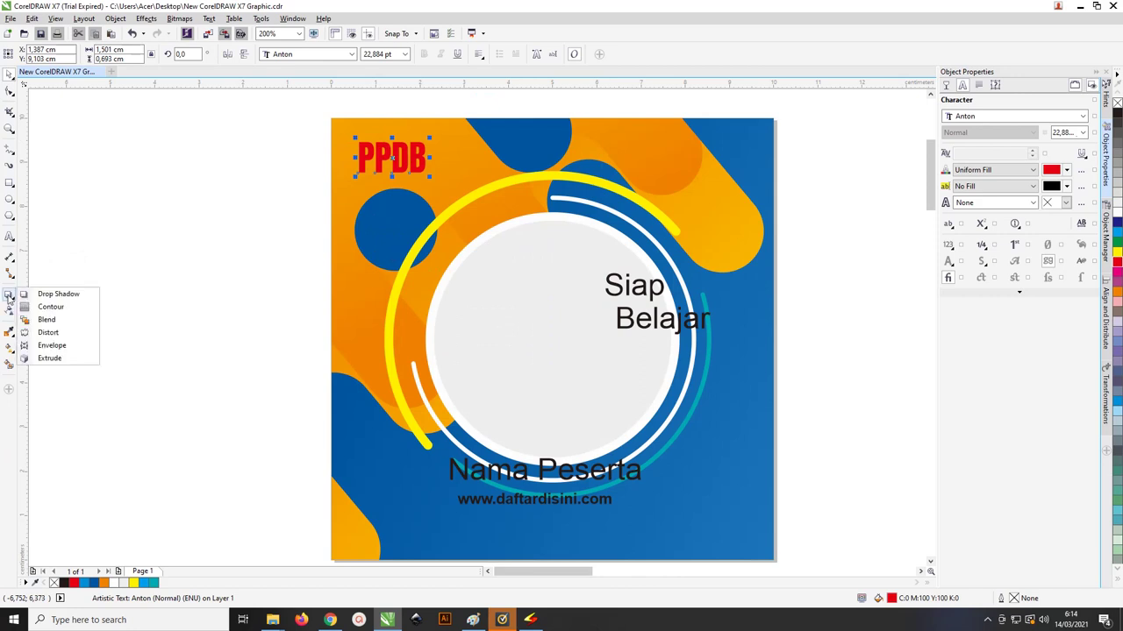
left_click(50, 307)
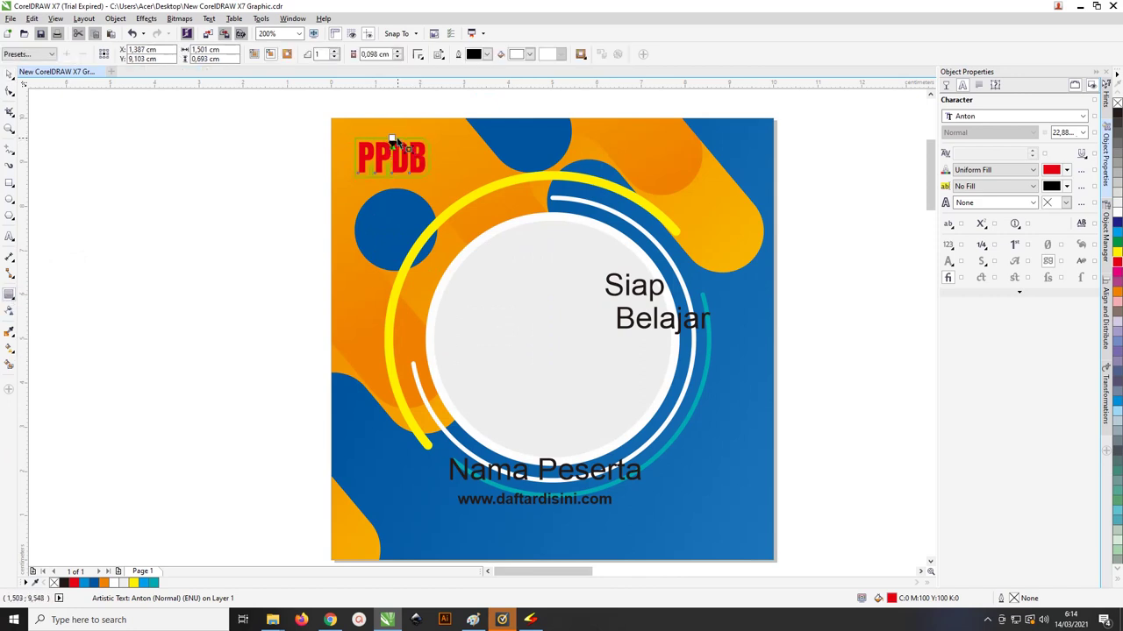
left_click_drag(395, 138, 392, 139)
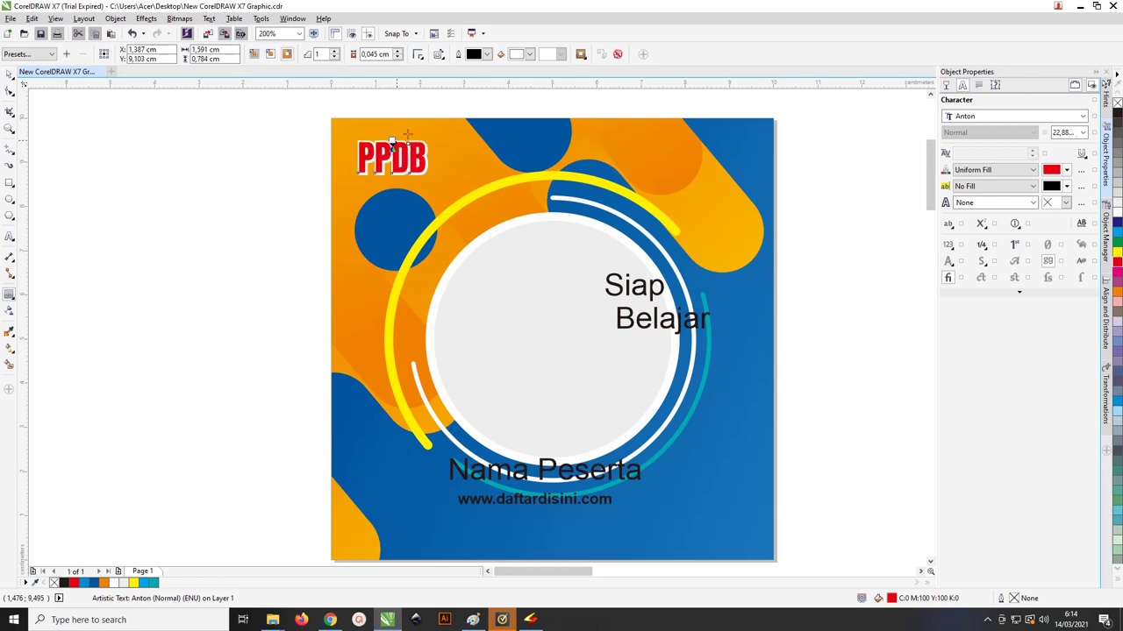
left_click(438, 56)
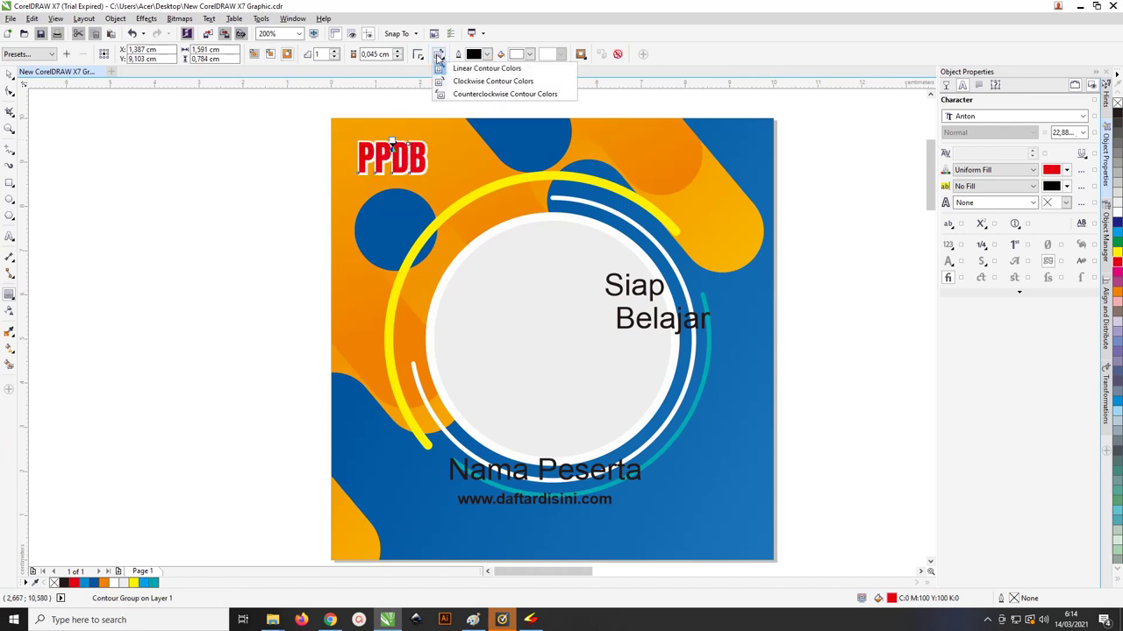
left_click(423, 58)
left_click(442, 81)
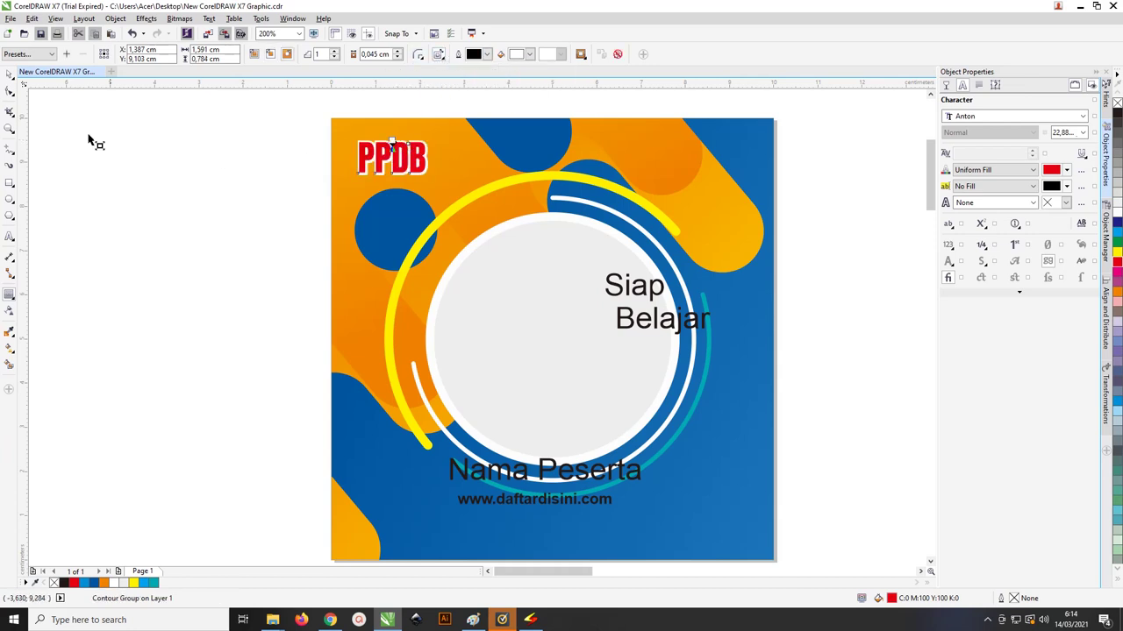
left_click(162, 140)
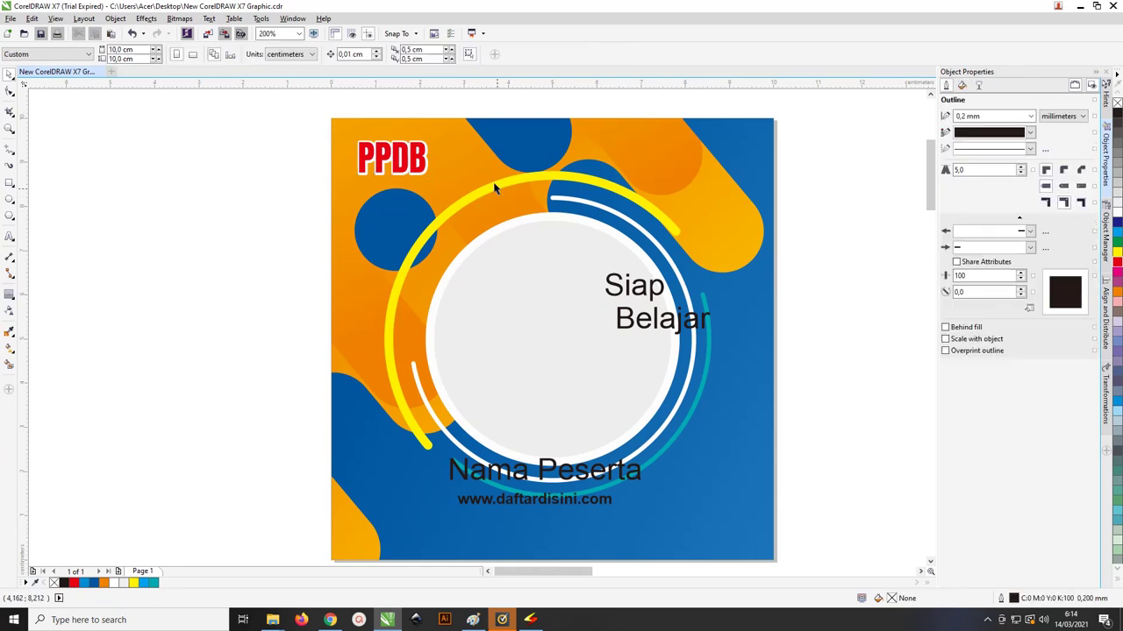
Step: Set the Siap and Belajar texts in the Pacifico font
left_click(424, 155)
left_click(652, 303)
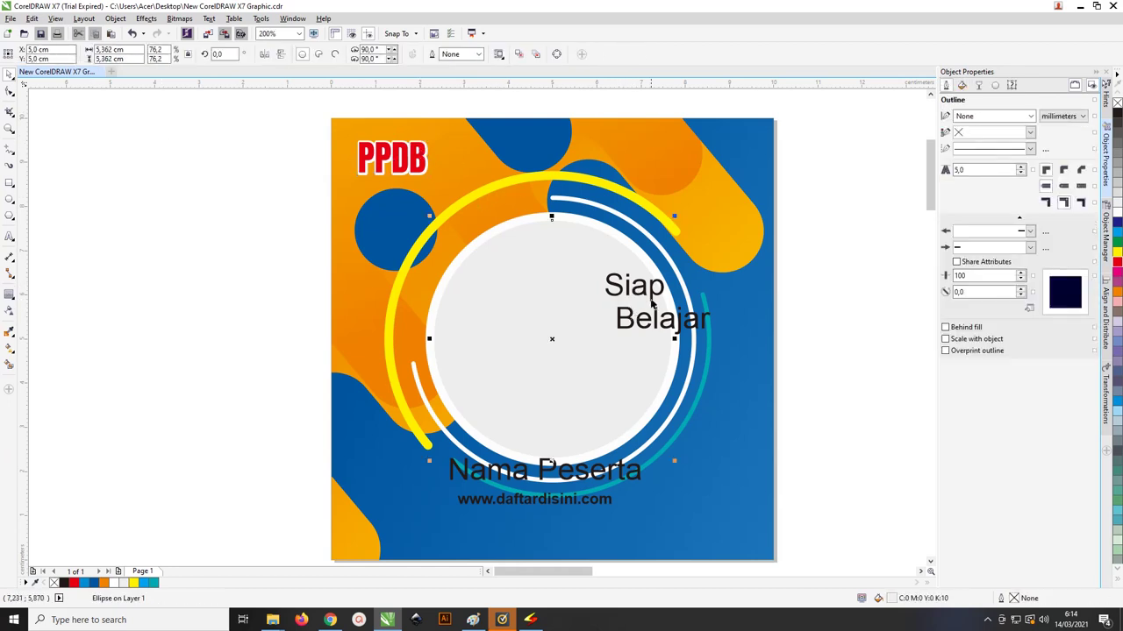
left_click(653, 301)
left_click(680, 319, "shift")
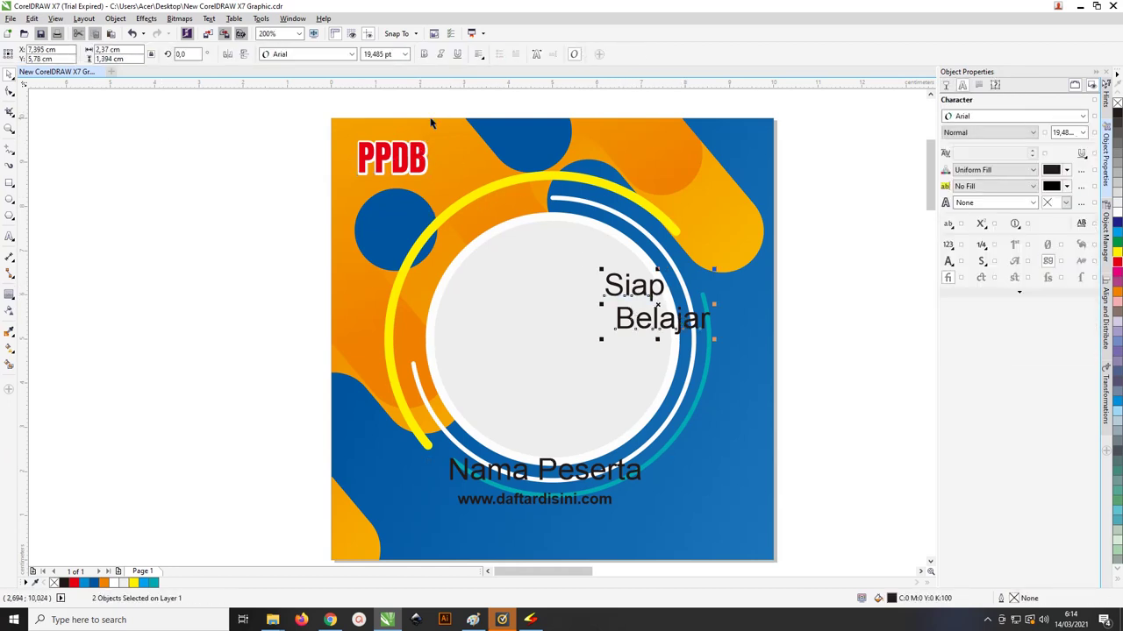
left_click(309, 55)
left_click(307, 100)
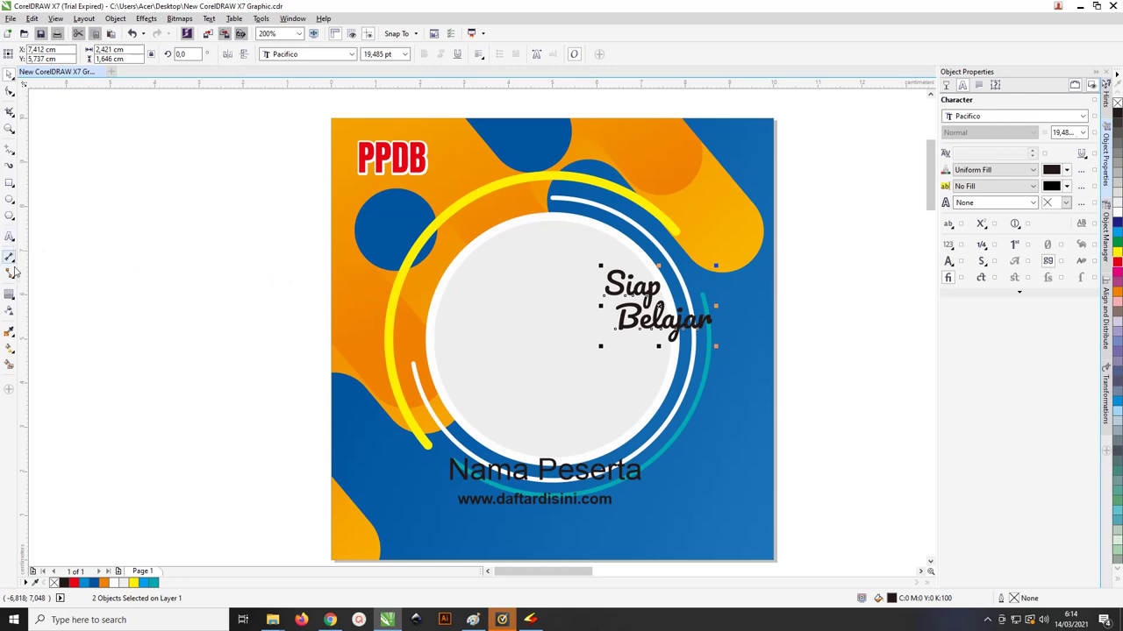
Step: Give the Siap text a white outside contour of about 0.065 cm and fill the lettering with red
left_click(10, 294)
left_click(656, 294)
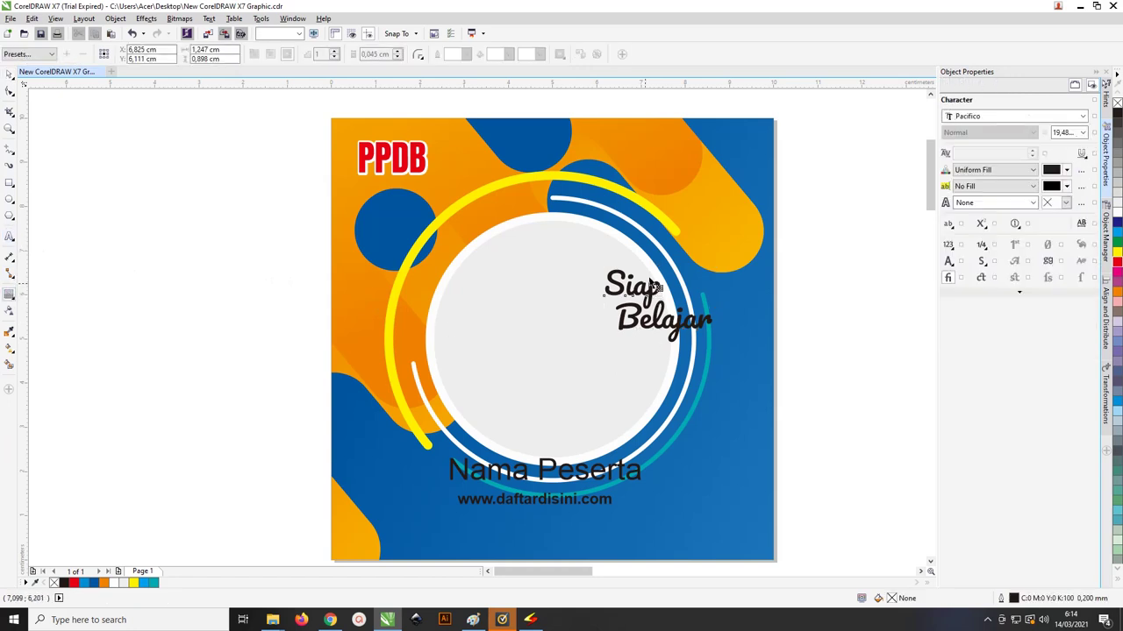
scroll(652, 295, "up", 1)
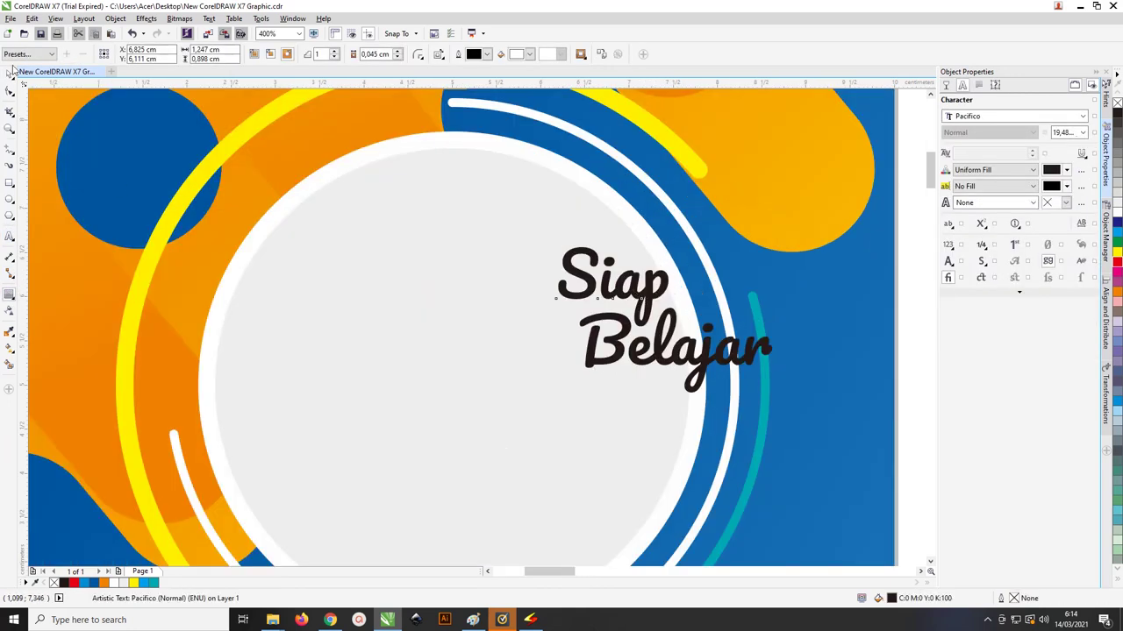
left_click(11, 73)
left_click(865, 281)
left_click(651, 289)
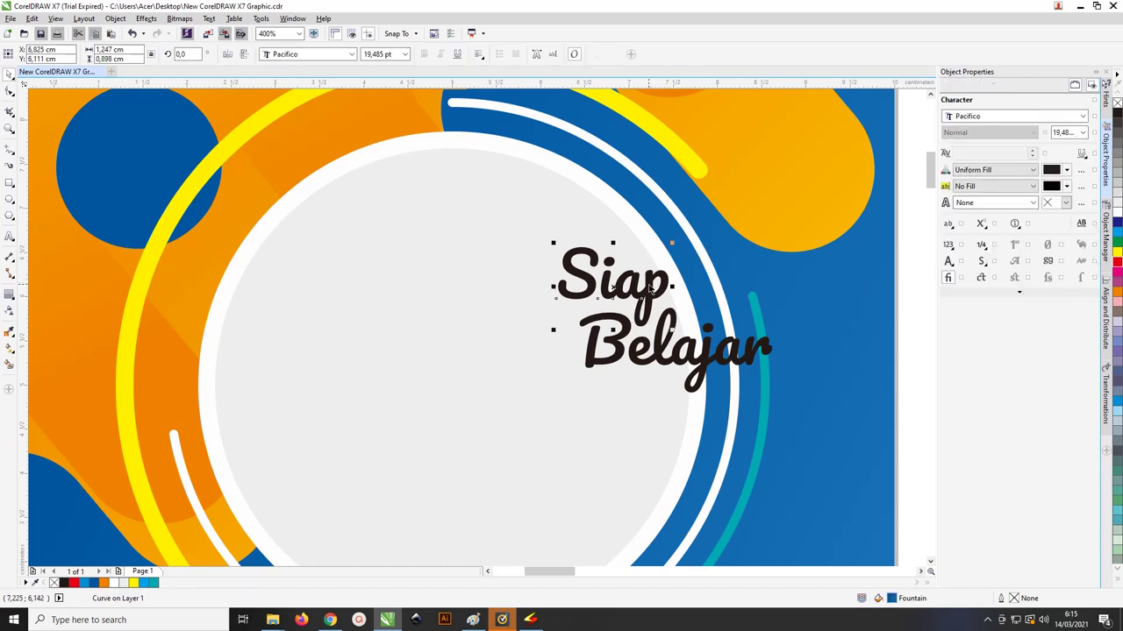
left_click(10, 295)
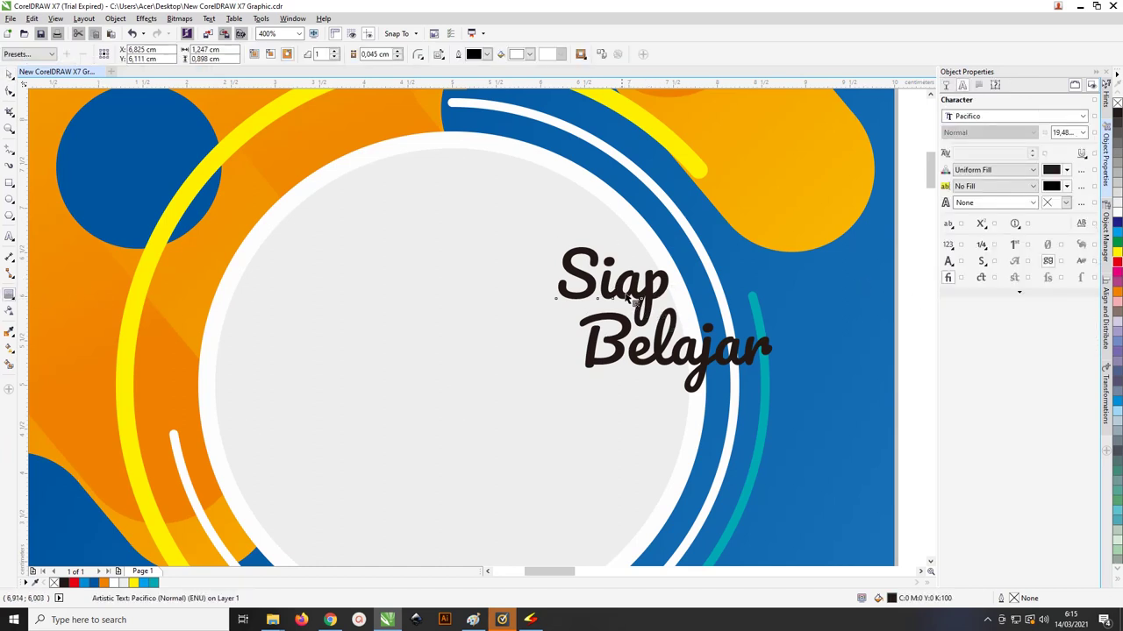
left_click_drag(625, 272, 634, 243)
left_click(586, 328)
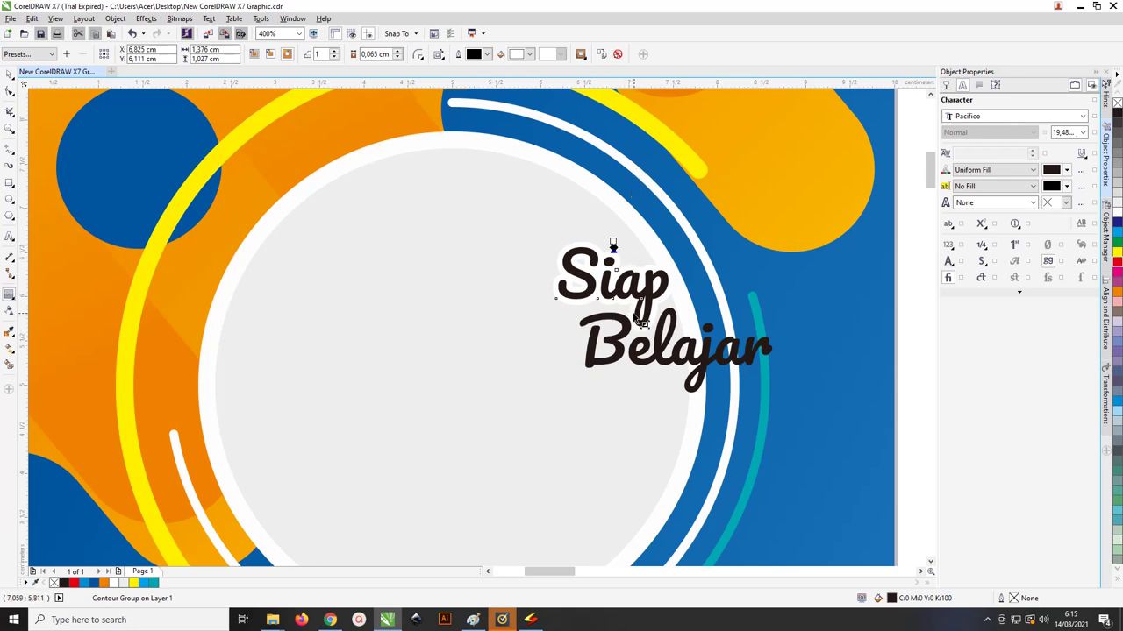
left_click(75, 583)
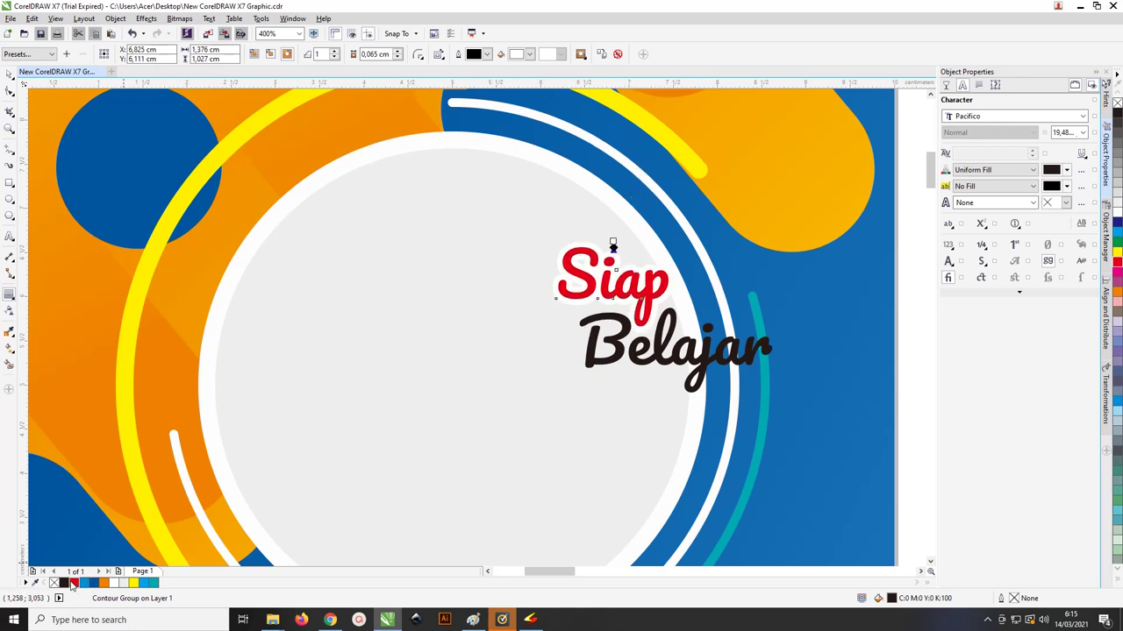
Step: Give the Belajar text a white outside contour of about 0.103 cm and fill the lettering with red
left_click(663, 346)
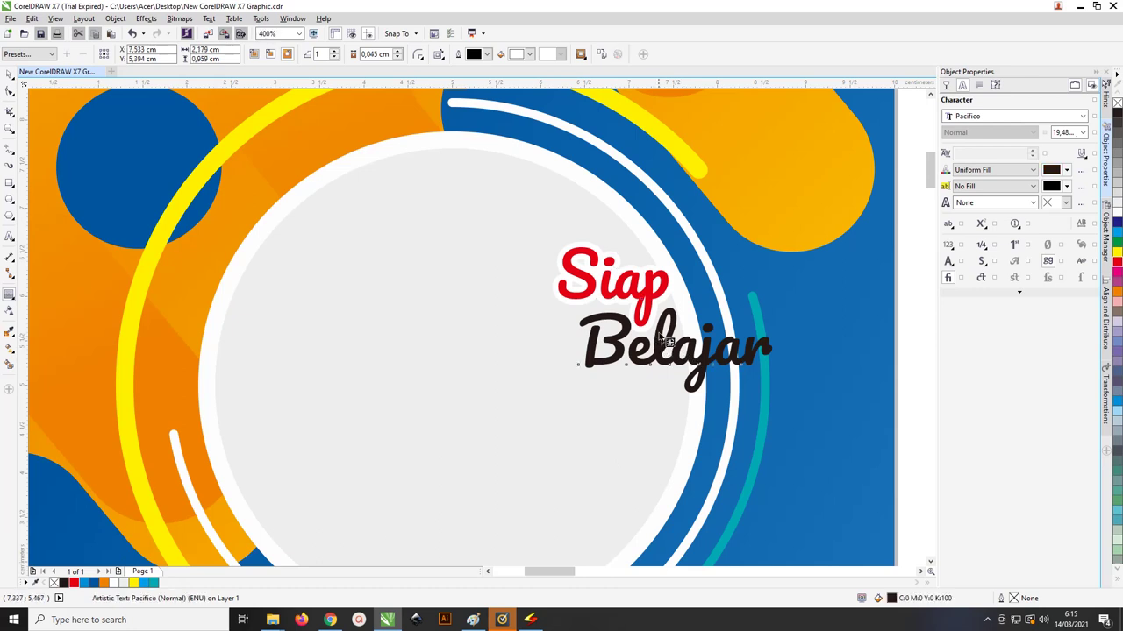
left_click(670, 350)
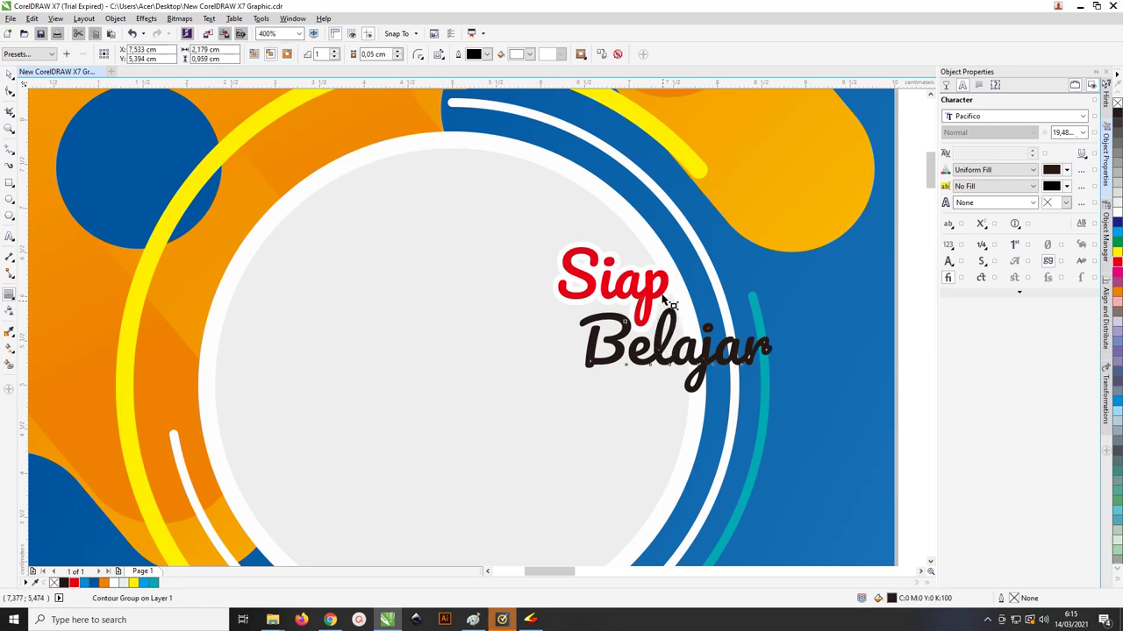
left_click_drag(664, 301, 673, 305)
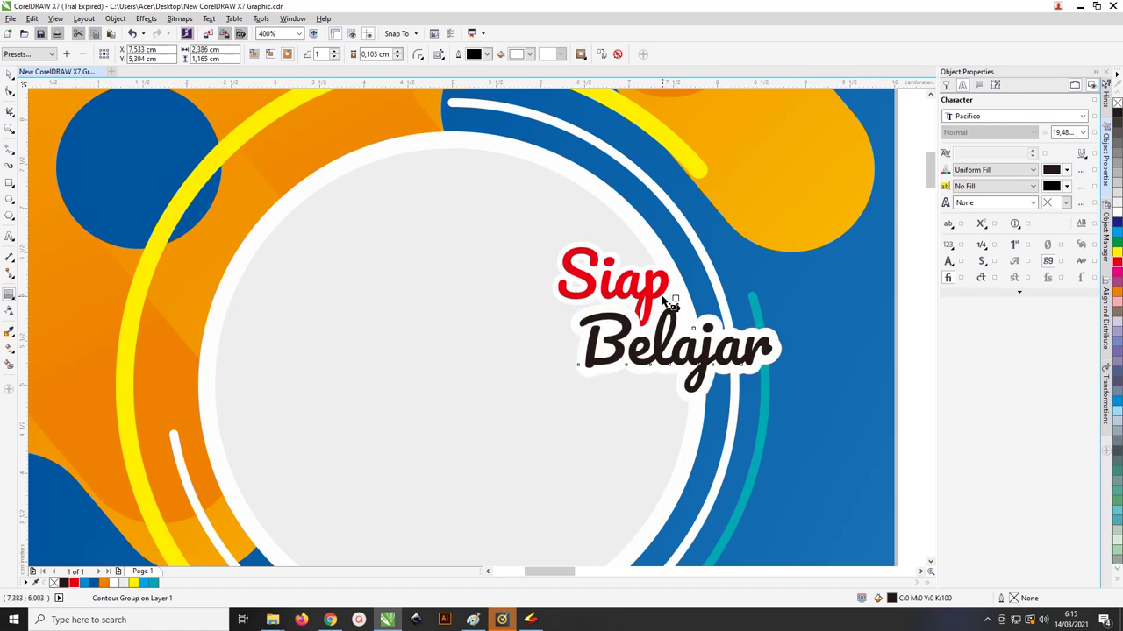
left_click(74, 584)
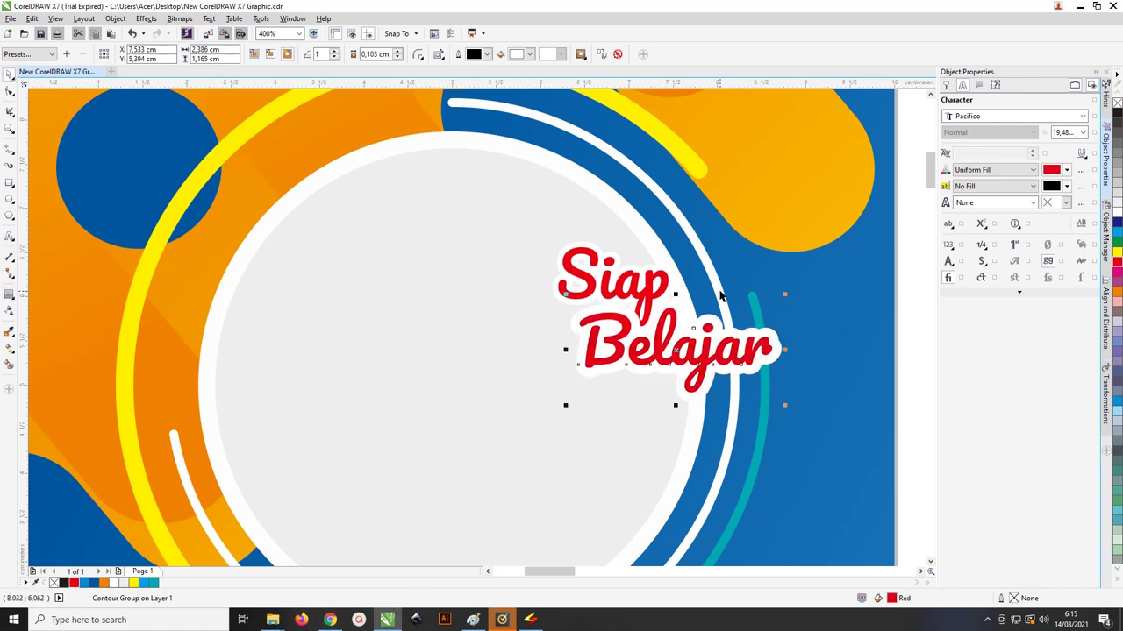
Step: Nudge the Siap text together with its contour about 0.02 cm to the right
left_click(619, 286)
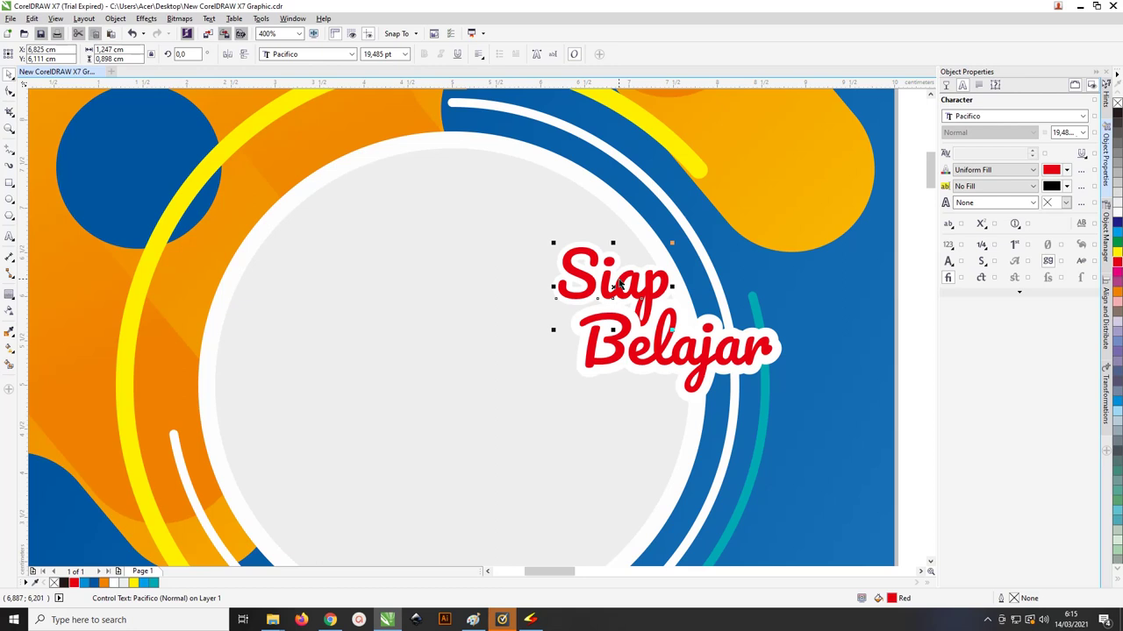
left_click(619, 286)
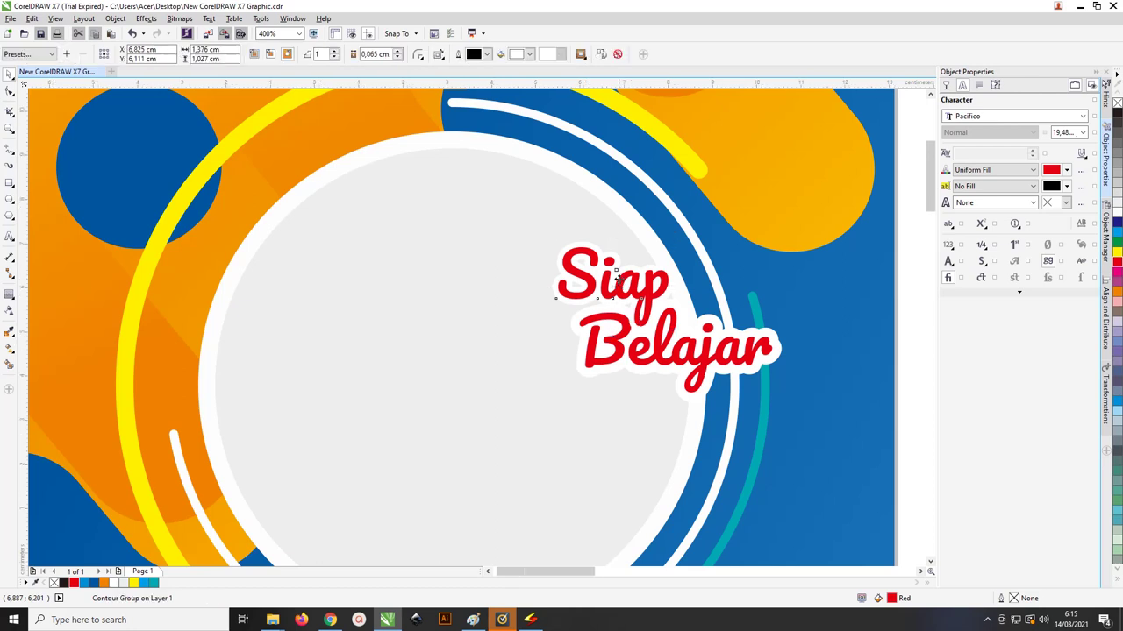
scroll(619, 286, "down", 1)
key("Right")
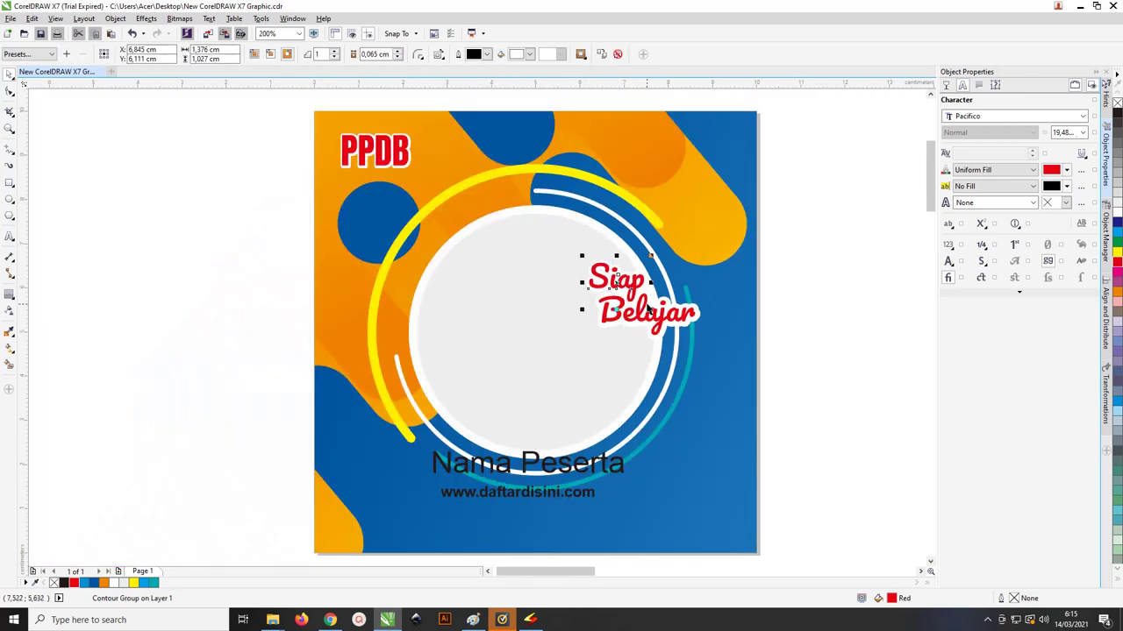
Step: Set the Nama Peserta text in the Anton font and fill it with white
key("Tab")
key("Tab")
key("Tab")
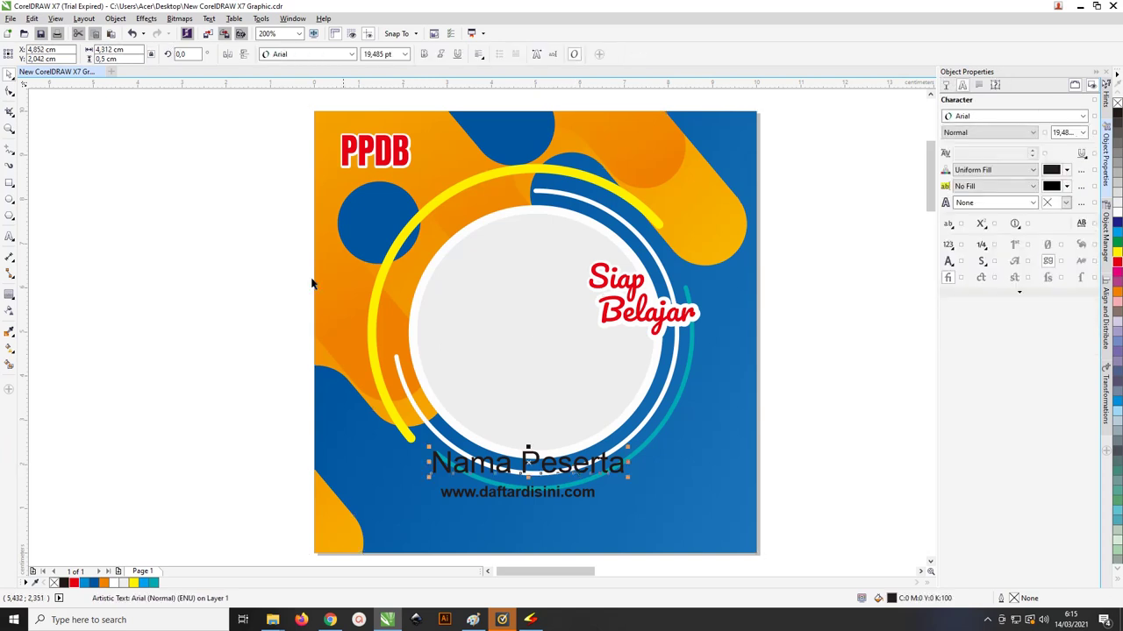
left_click(308, 54)
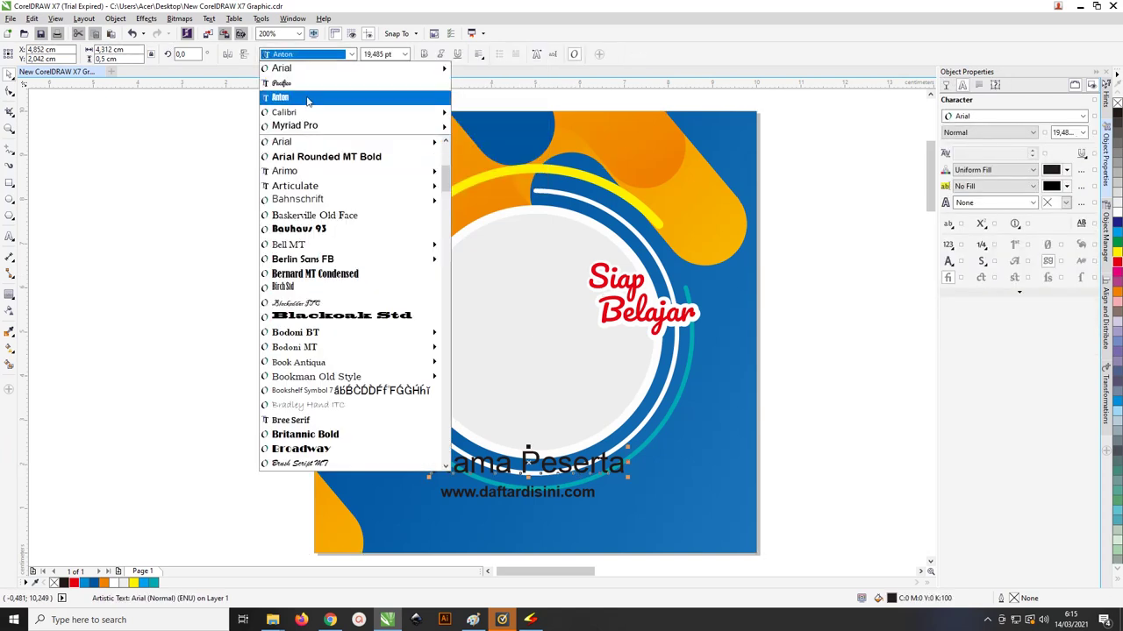
left_click(307, 98)
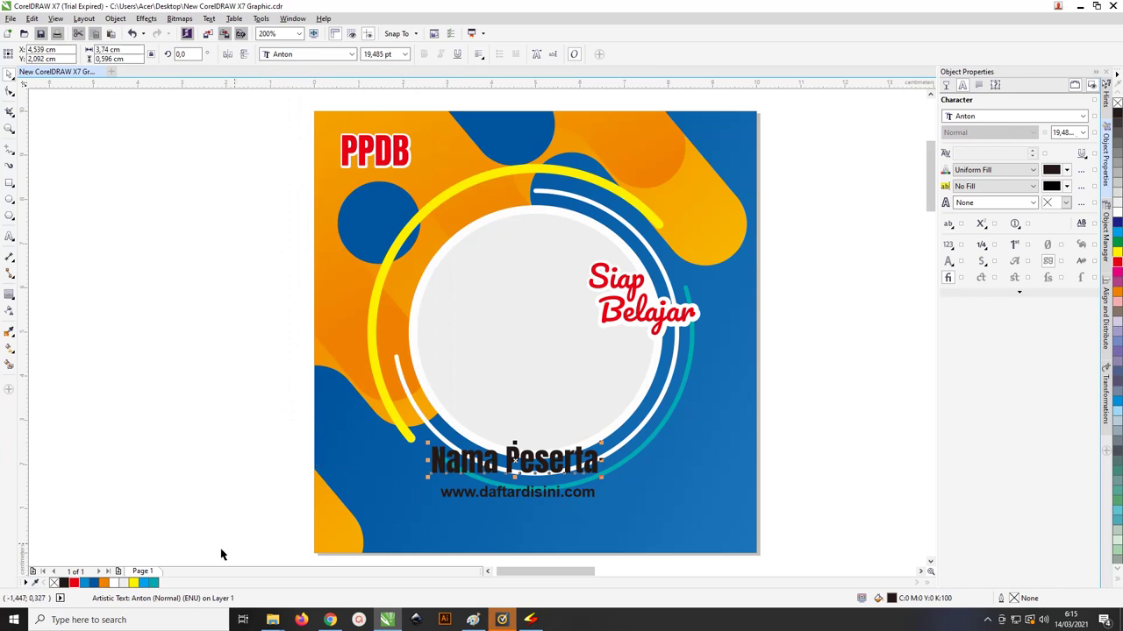
left_click(123, 582)
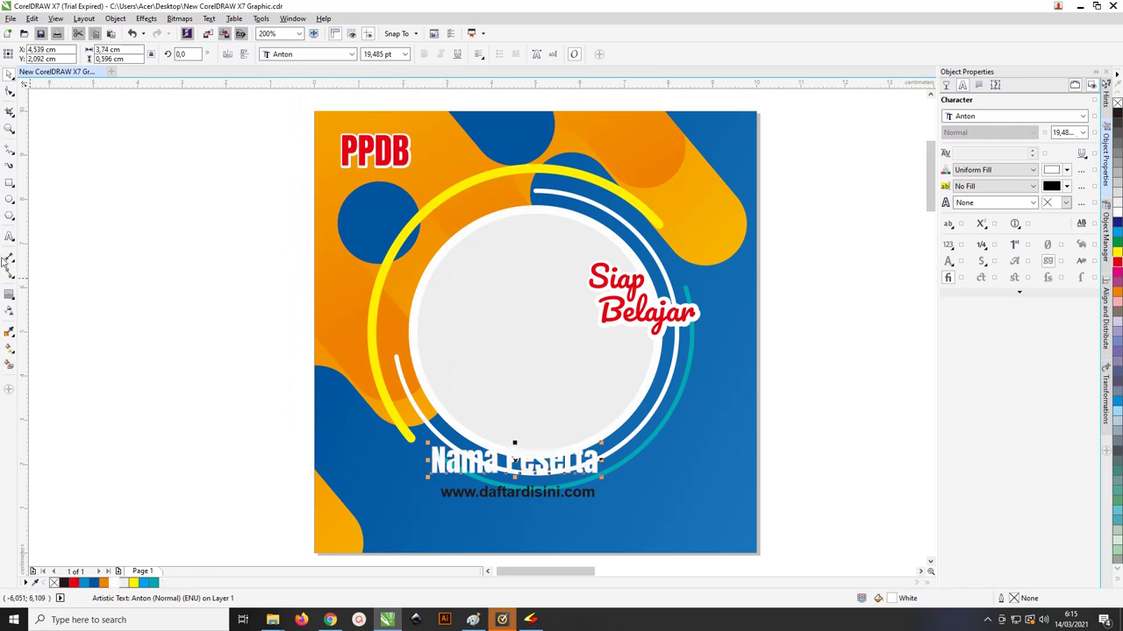
Step: Add a one-step black outside contour of about 0.028 cm to the Nama Peserta text
left_click(9, 296)
scroll(415, 437, "up", 1)
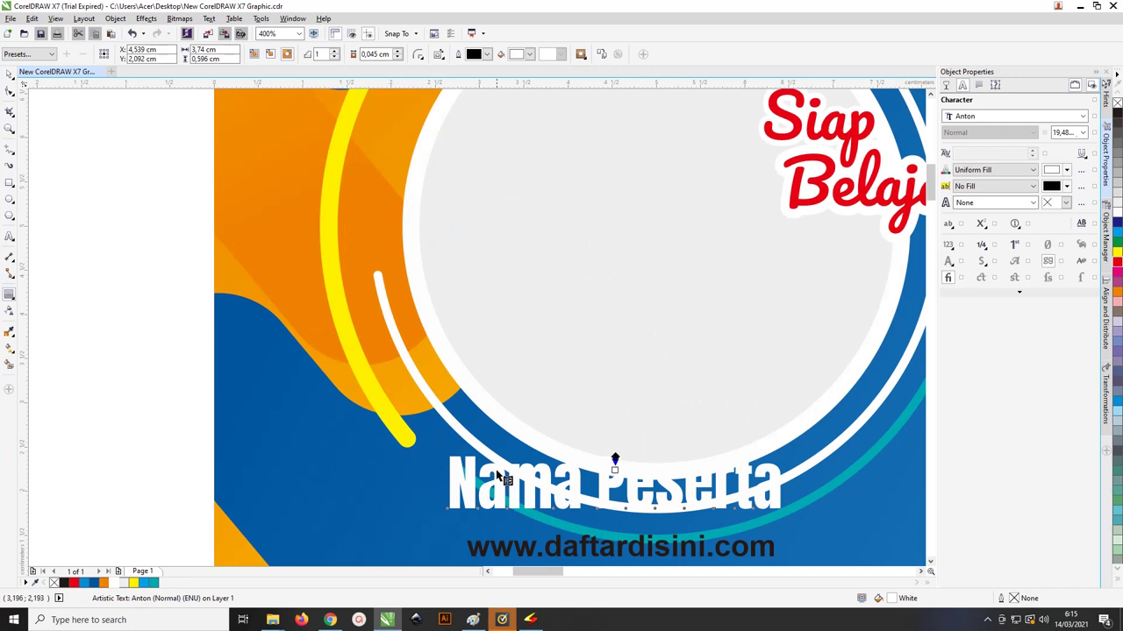
left_click_drag(498, 459, 615, 458)
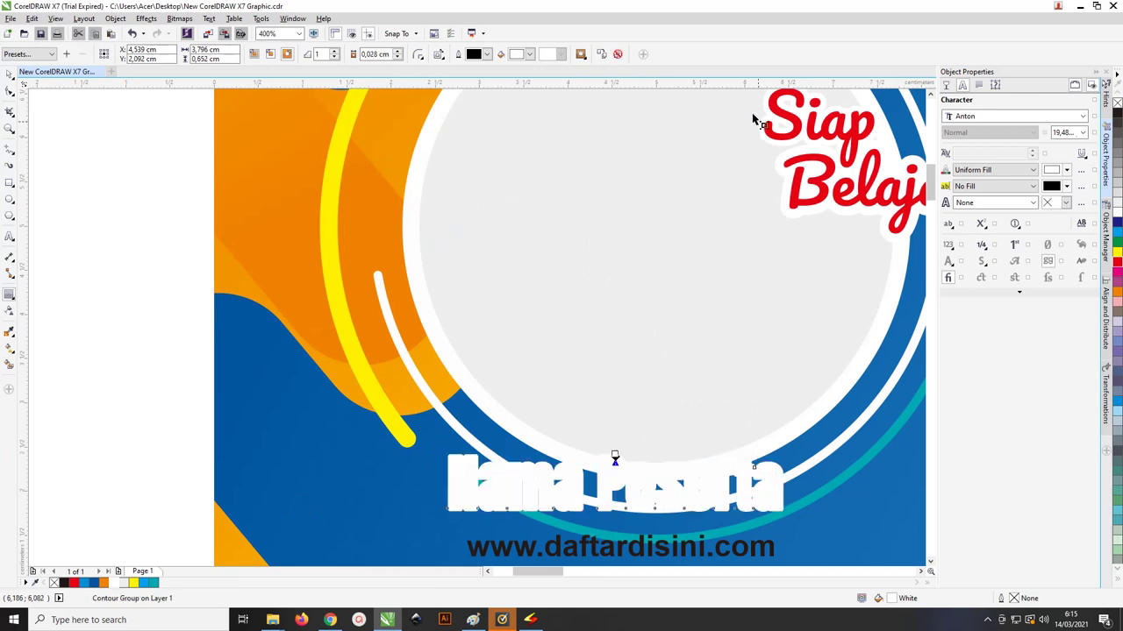
left_click(488, 54)
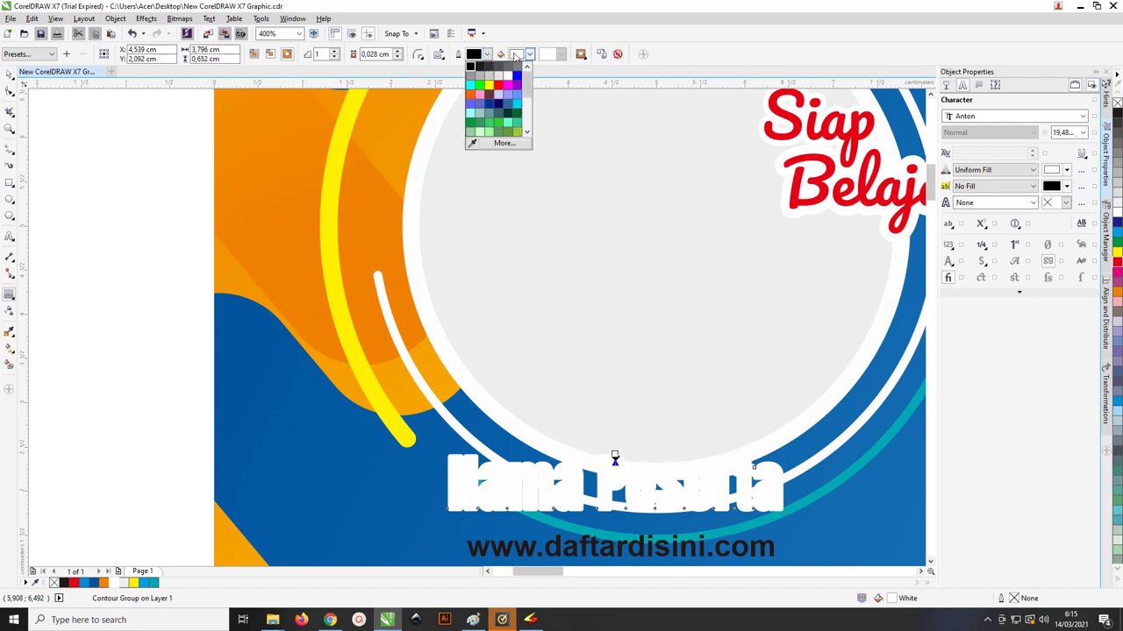
left_click(530, 54)
left_click(530, 55)
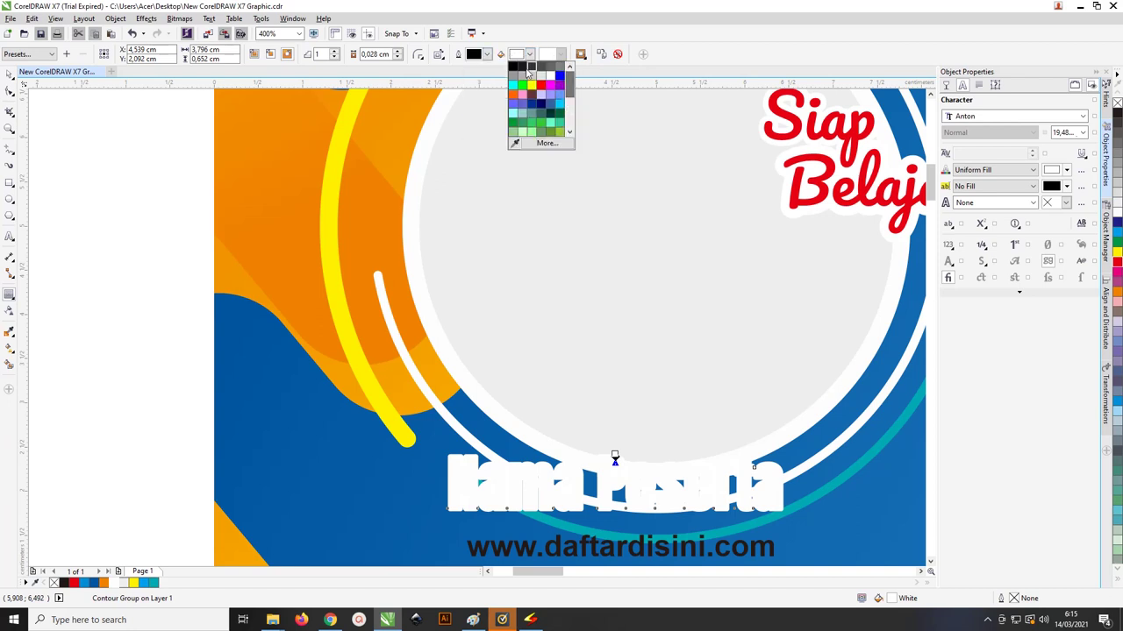
left_click(513, 66)
scroll(496, 386, "down", 2)
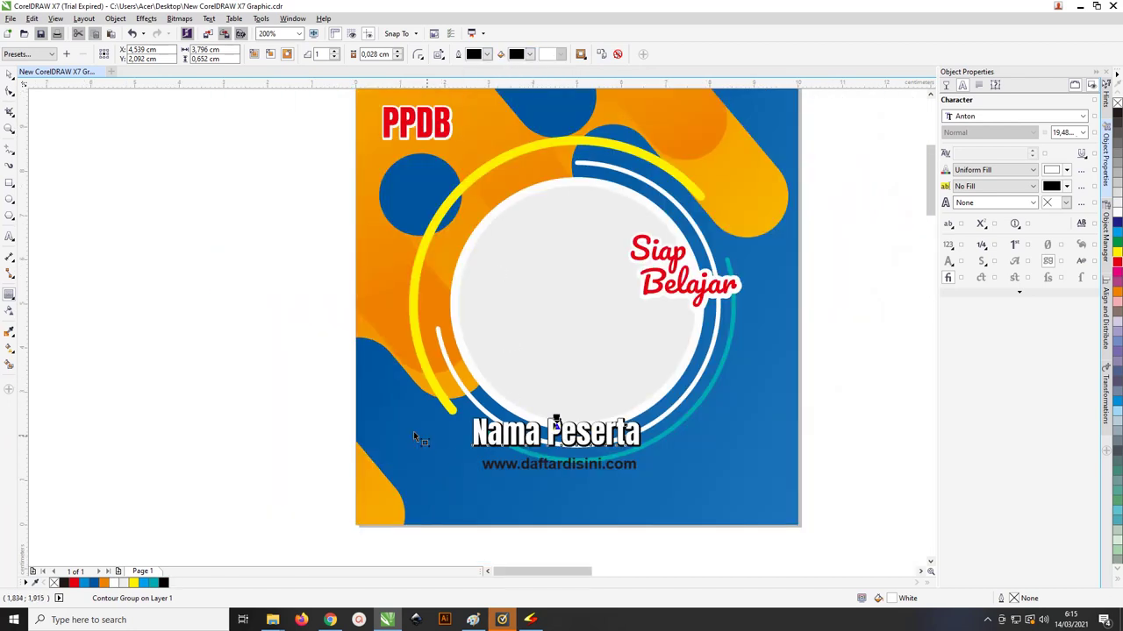
left_click(9, 75)
left_click(519, 465)
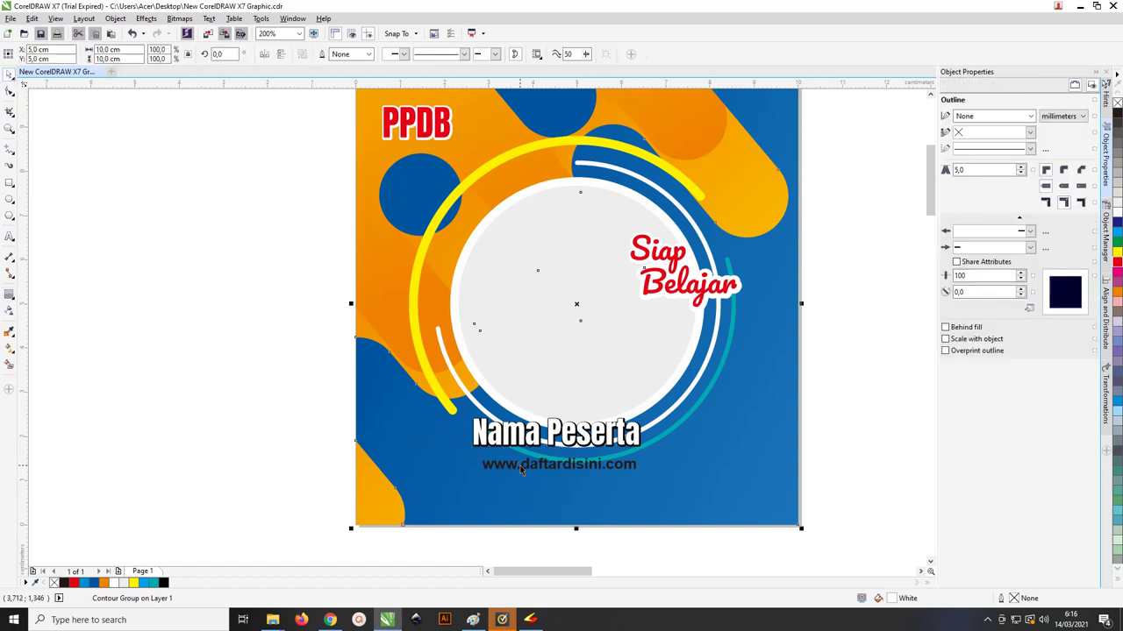
left_click(538, 470)
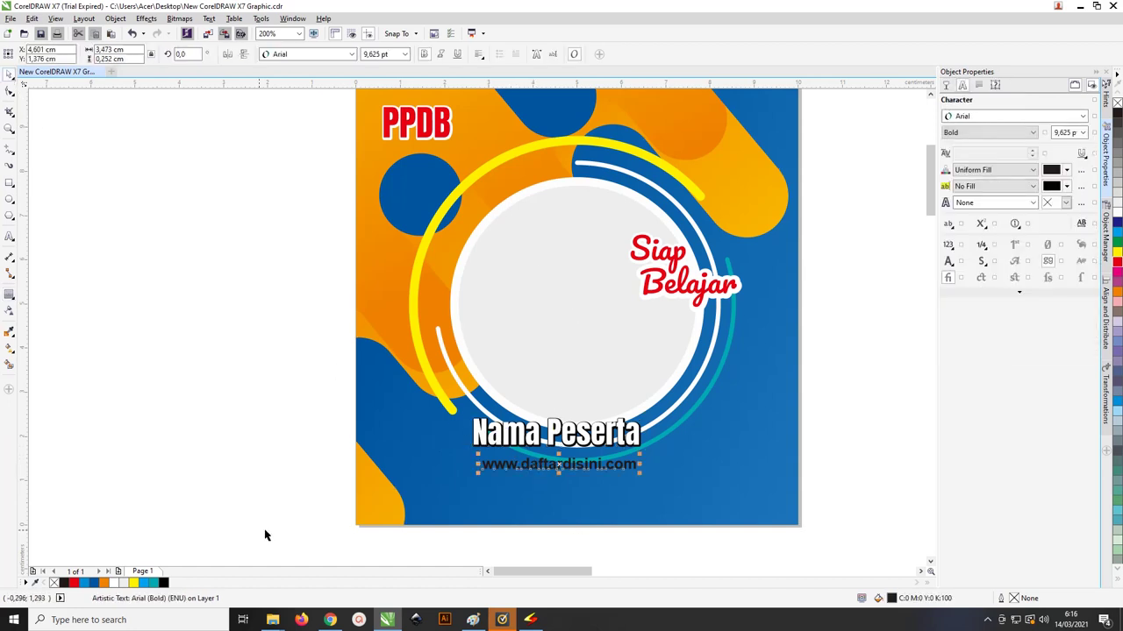
left_click(114, 583)
left_click(148, 507)
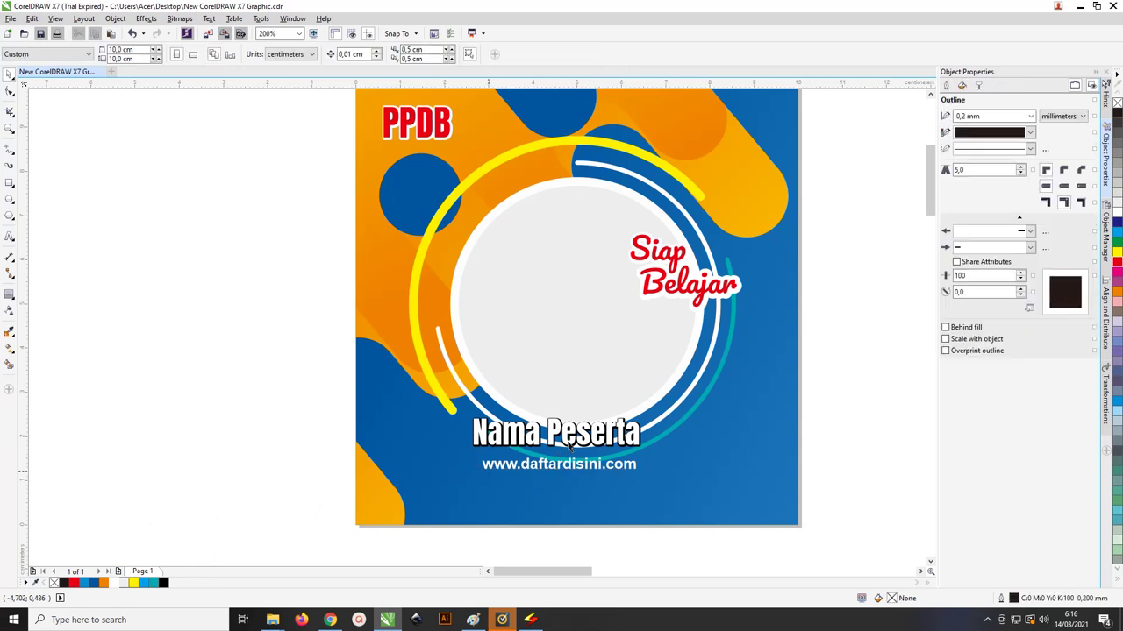
Step: Draw a rectangle about 5.94 by 0.98 cm around the Nama Peserta text and fully round its corners into a pill shape
left_click(9, 182)
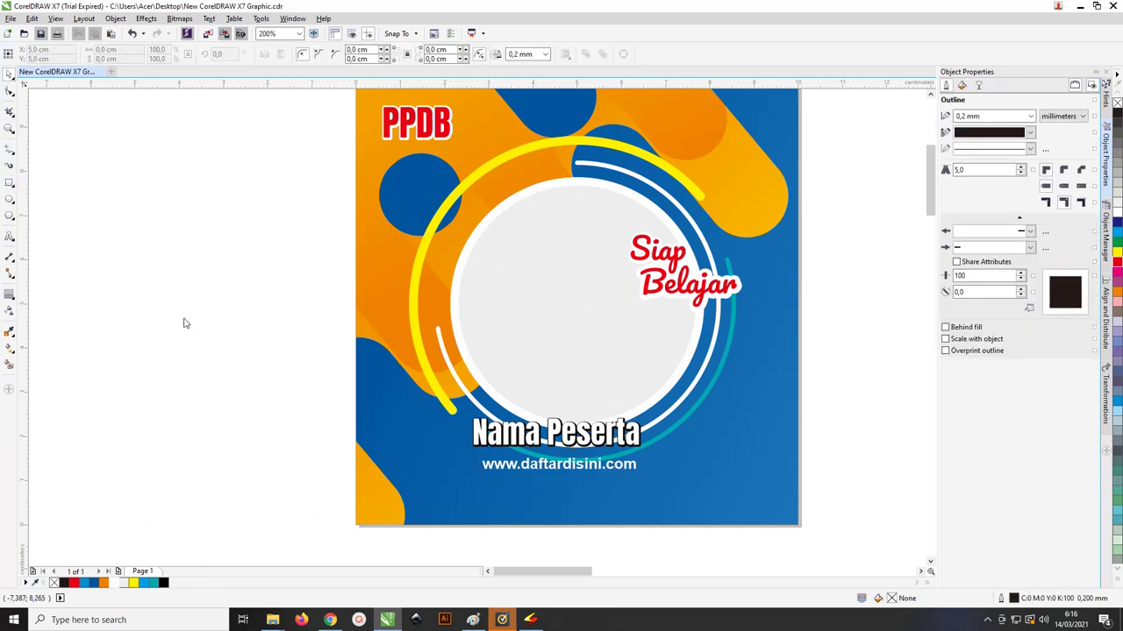
left_click_drag(439, 409, 702, 455)
left_click(9, 91)
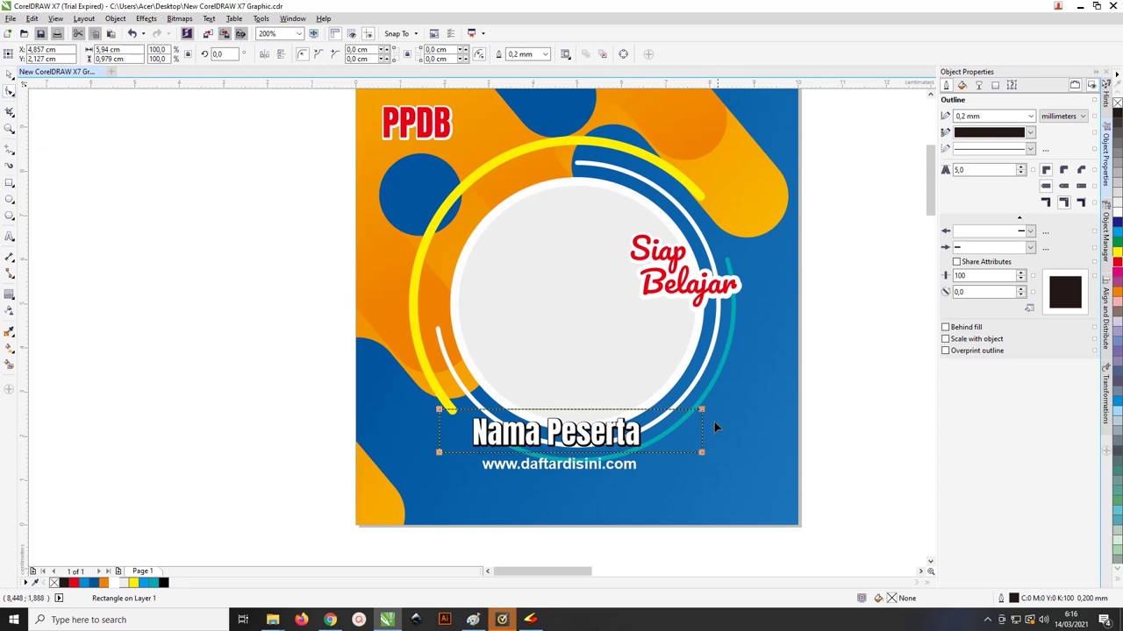
left_click_drag(702, 411, 680, 410)
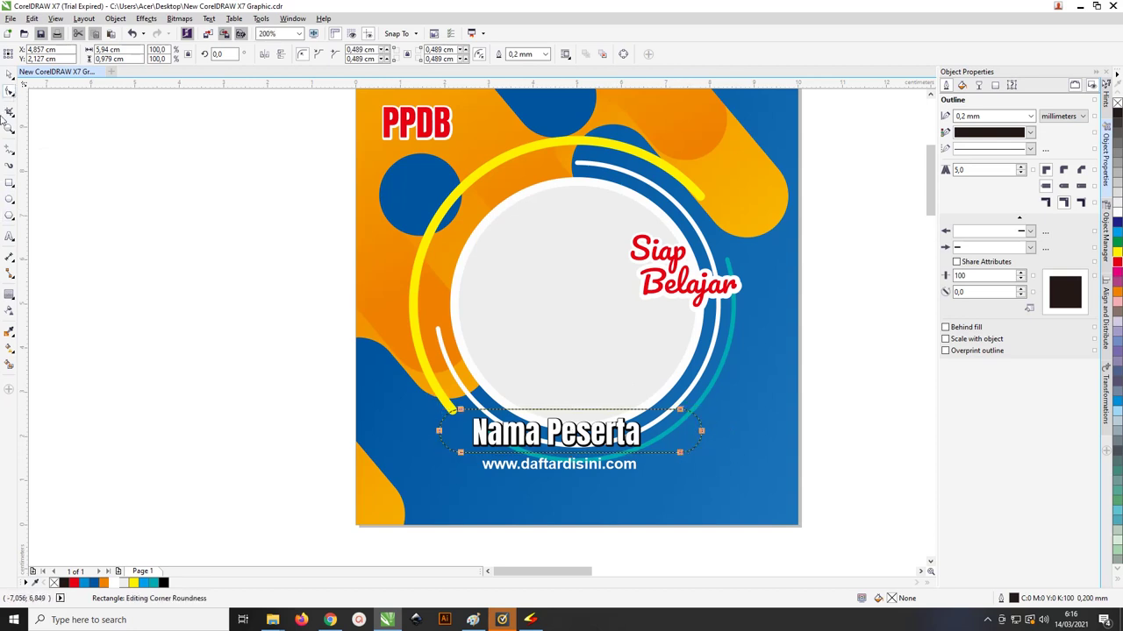
left_click(10, 77)
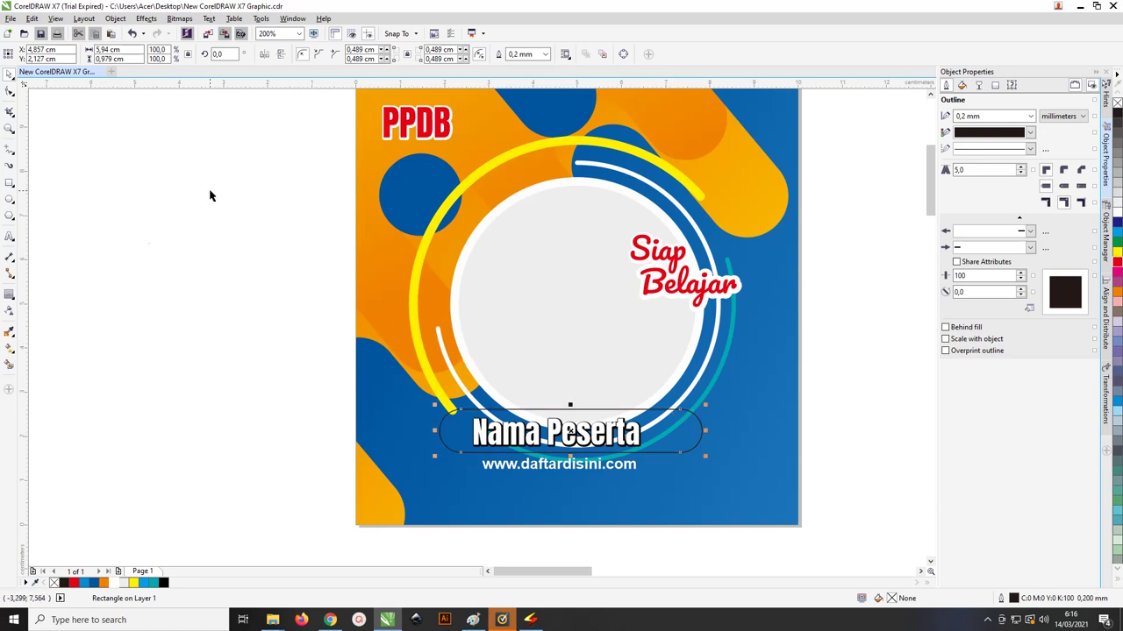
Step: Fill the pill-shaped bar with the orange gradient of the drips and remove its outline
left_click(10, 349)
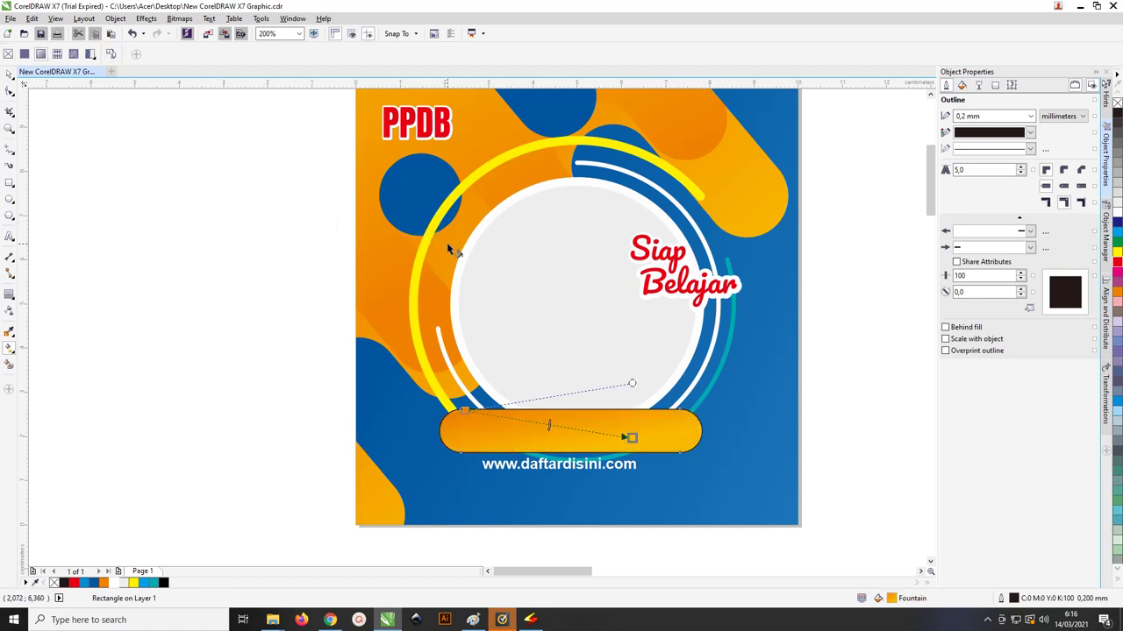
right_click(54, 583)
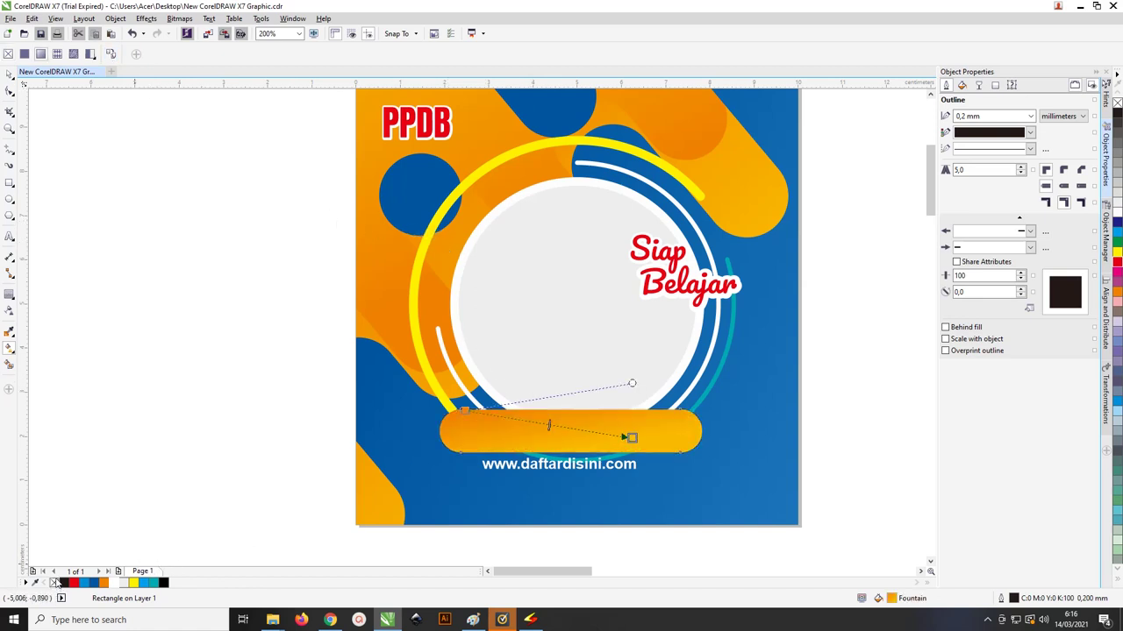
left_click(10, 76)
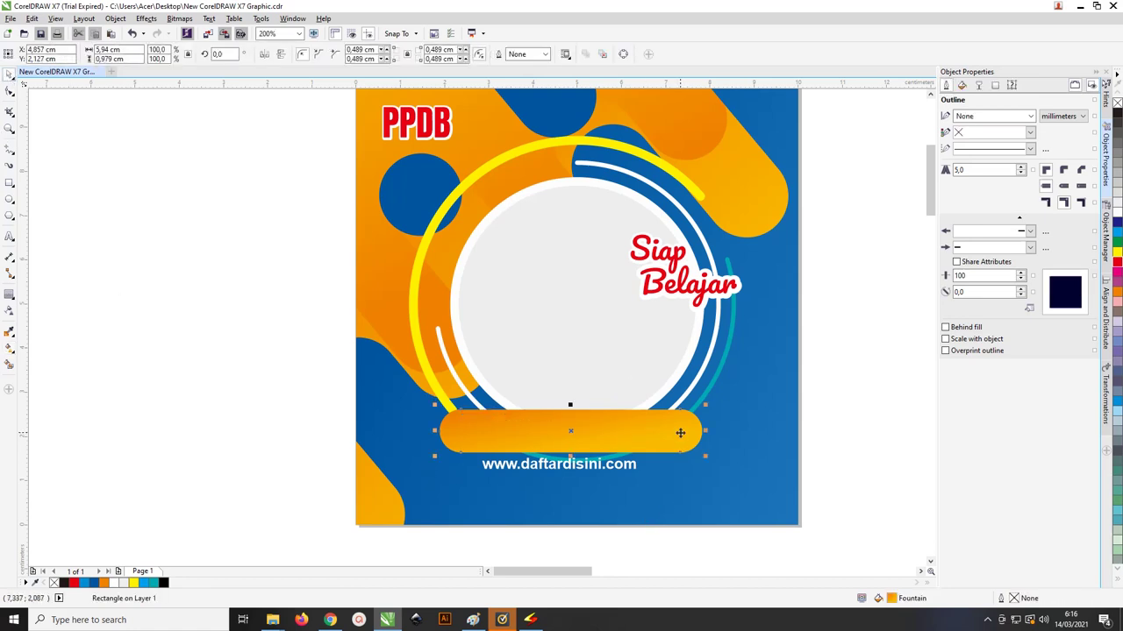
Step: Order the orange bar behind the Nama Peserta text but above the teal arc, and narrow it to about 4.91 cm
key("ctrl+Page_Down")
key("ctrl+Page_Down")
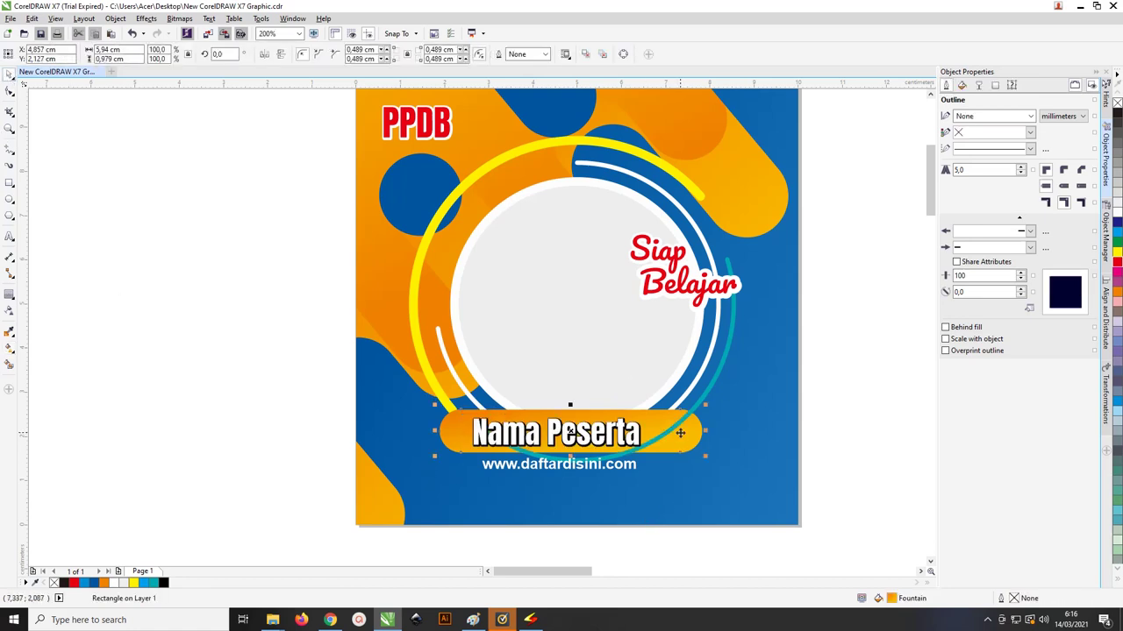
key("ctrl+Page_Up")
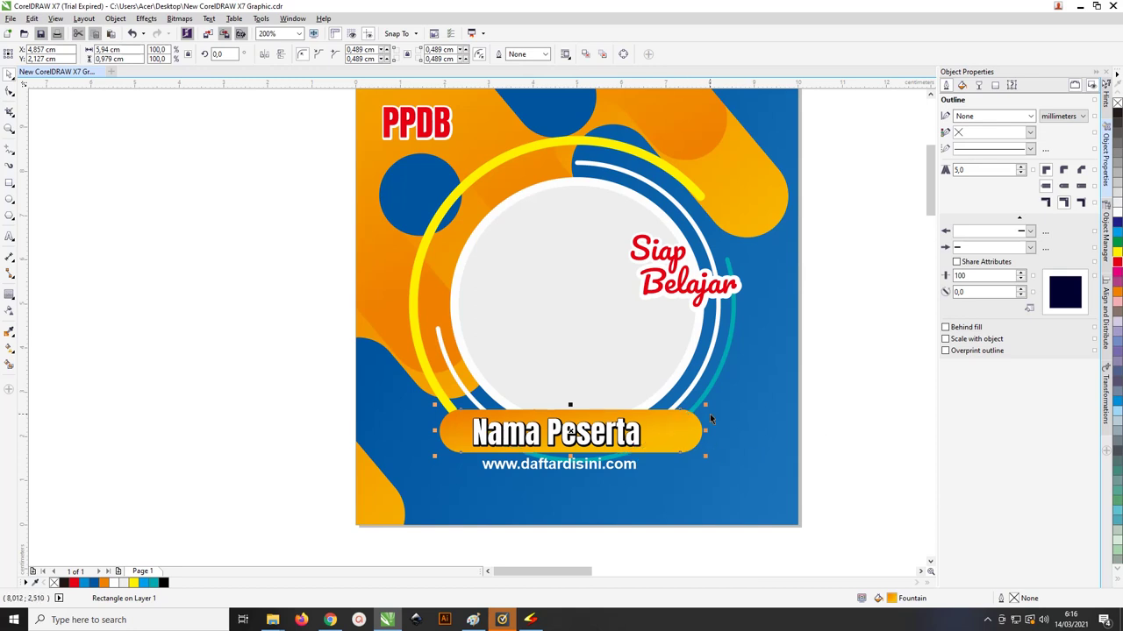
left_click(713, 444)
left_click(704, 430)
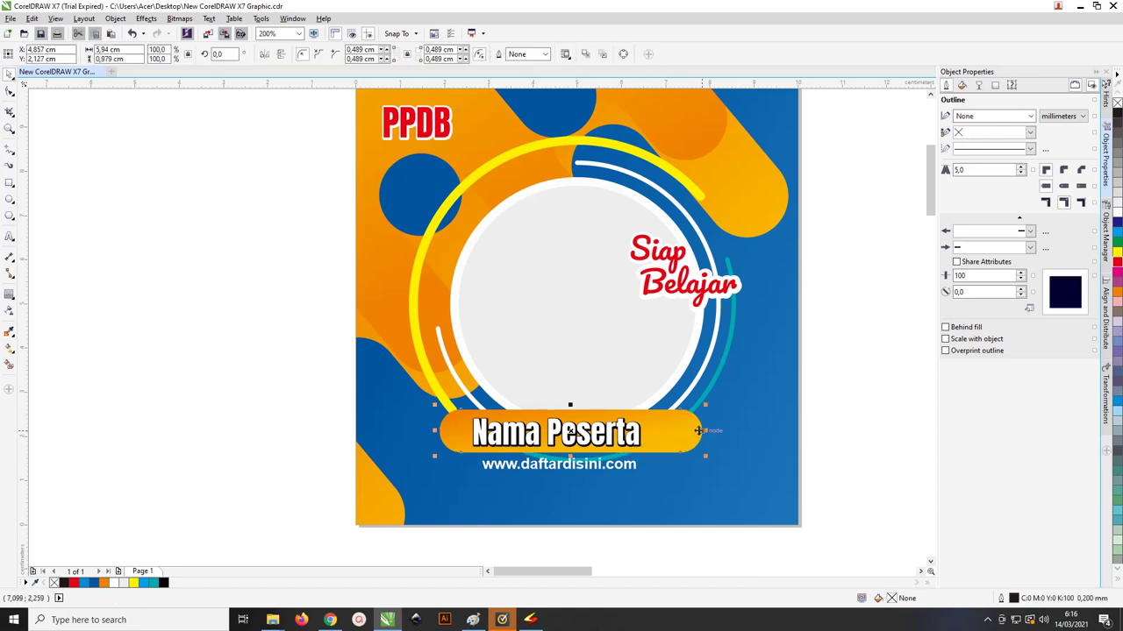
left_click_drag(704, 431, 642, 435)
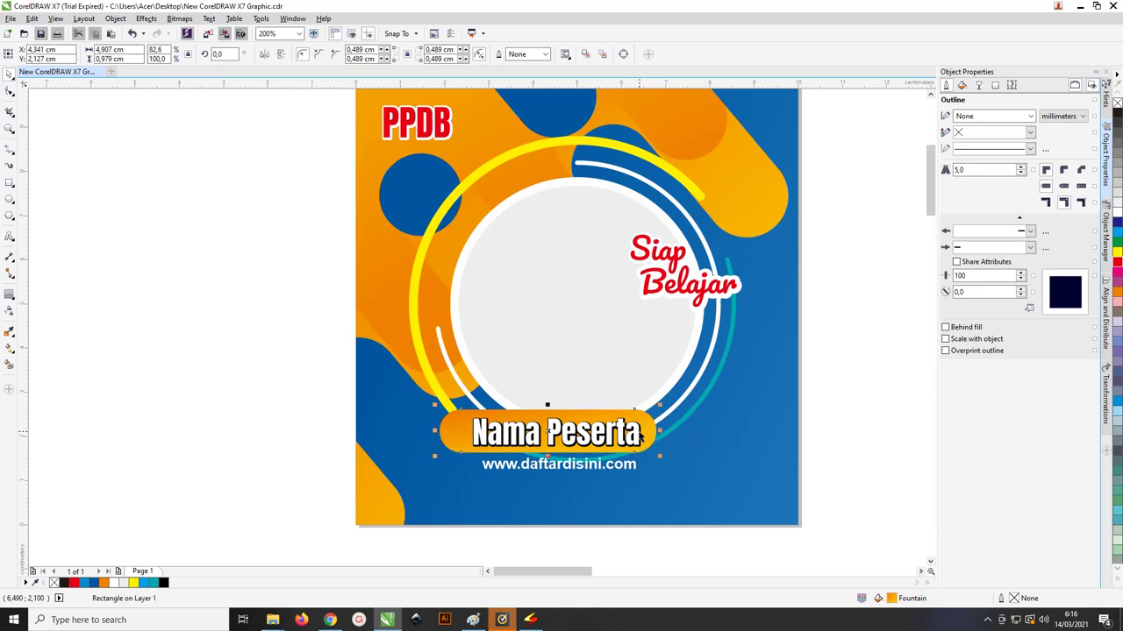
Step: Centre the orange bar, the Nama Peserta text and the website address horizontally on the design background
left_click(634, 436, "shift")
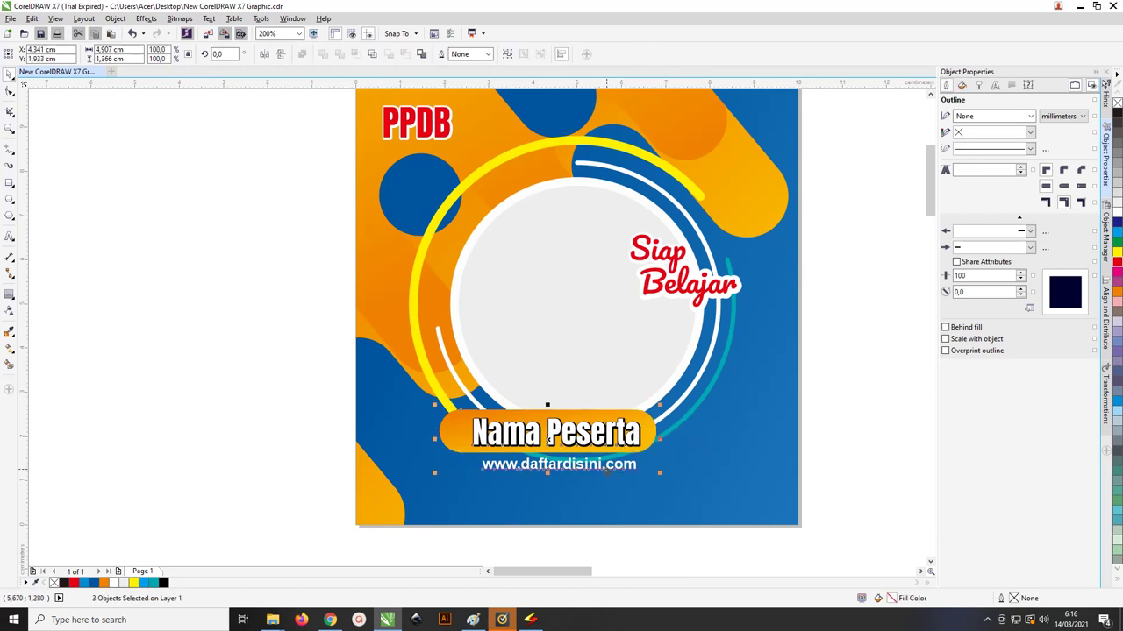
left_click(618, 507, "shift")
key("c")
left_click(645, 434)
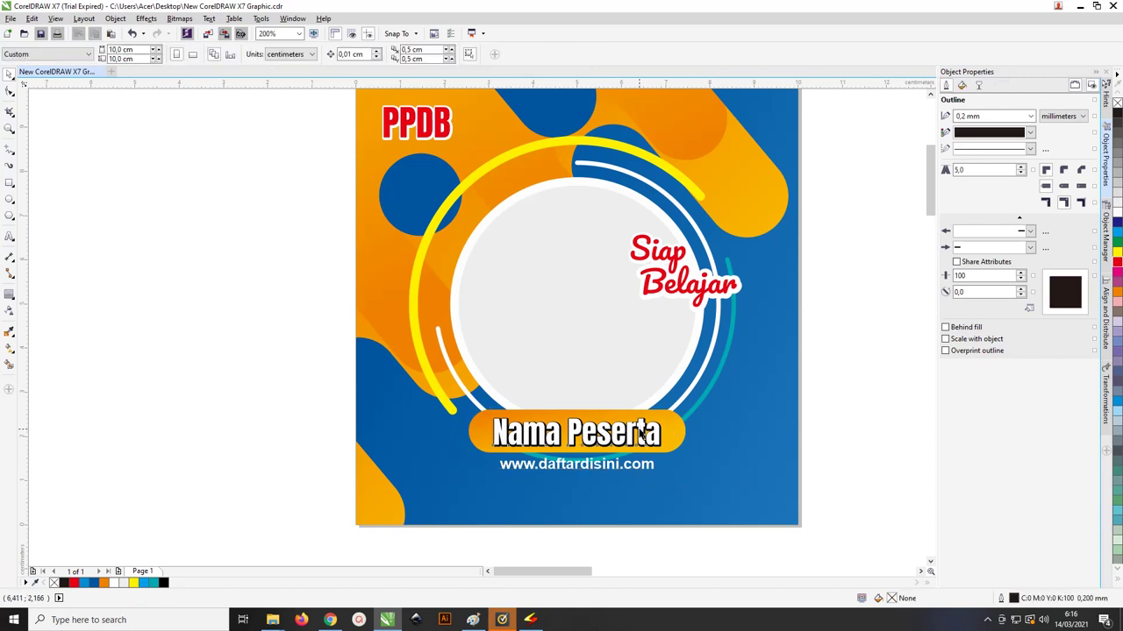
key("Up")
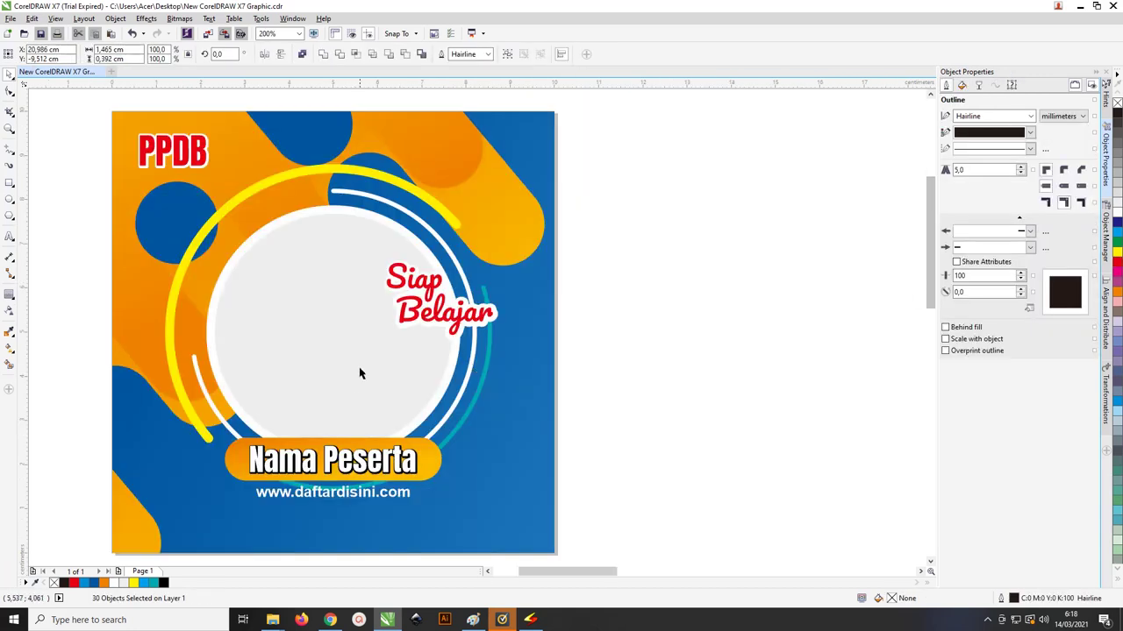
Step: Move the social media icons to the lower-right corner of the design and enlarge them to about 1.92 cm wide overall
left_click_drag(930, 242, 928, 264)
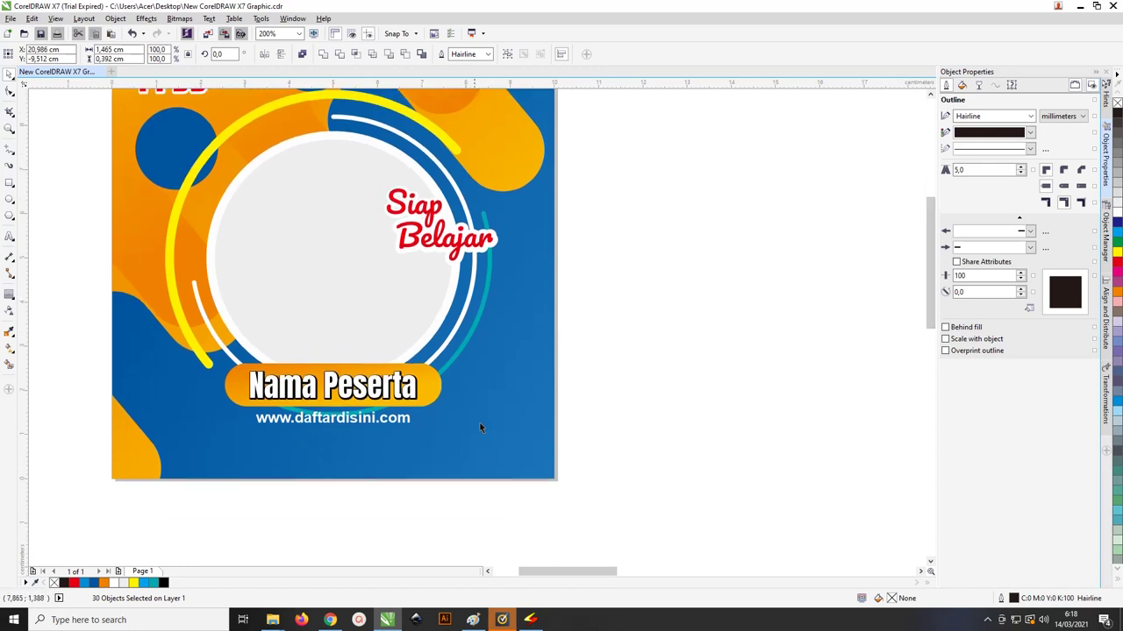
scroll(372, 420, "down", 4)
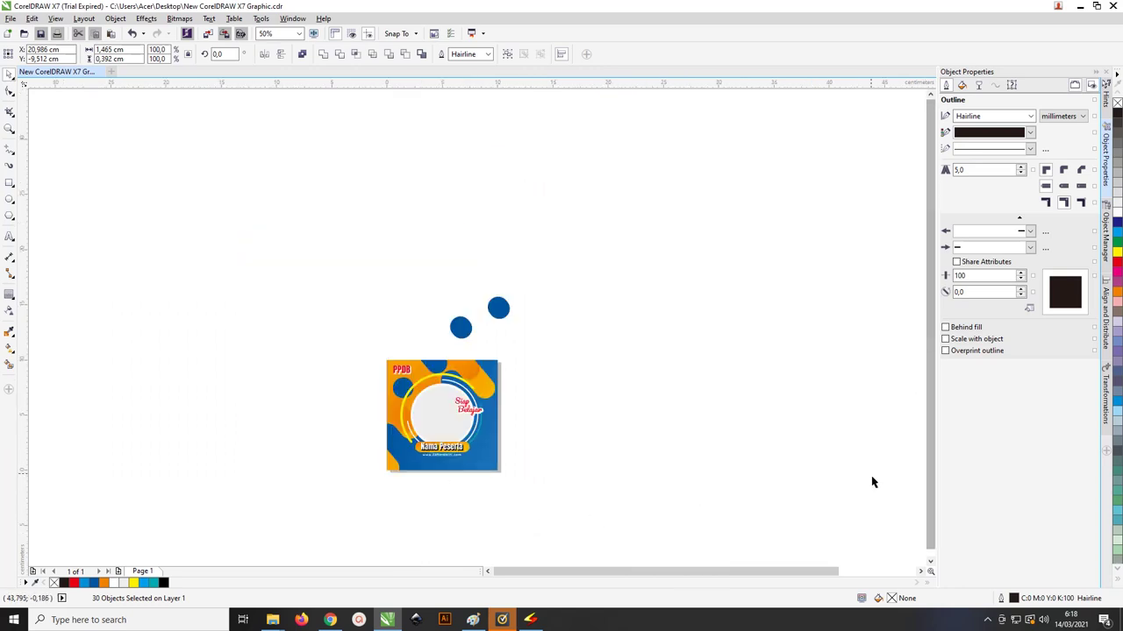
scroll(666, 439, "down", 2)
left_click_drag(625, 409, 483, 301)
scroll(483, 301, "up", 3)
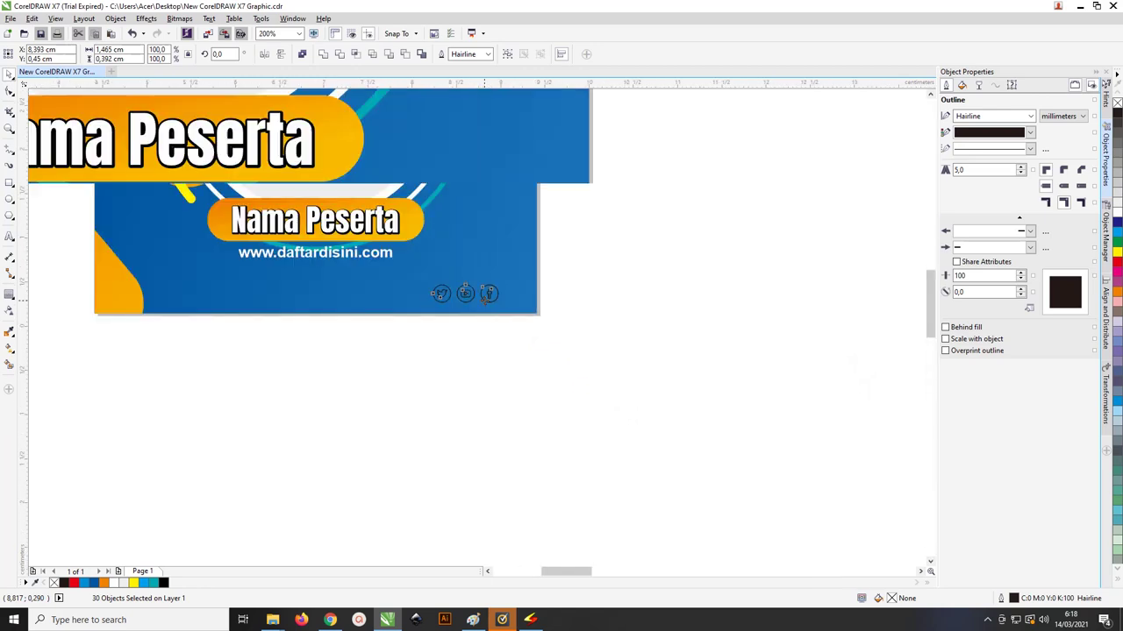
left_click_drag(516, 265, 555, 254)
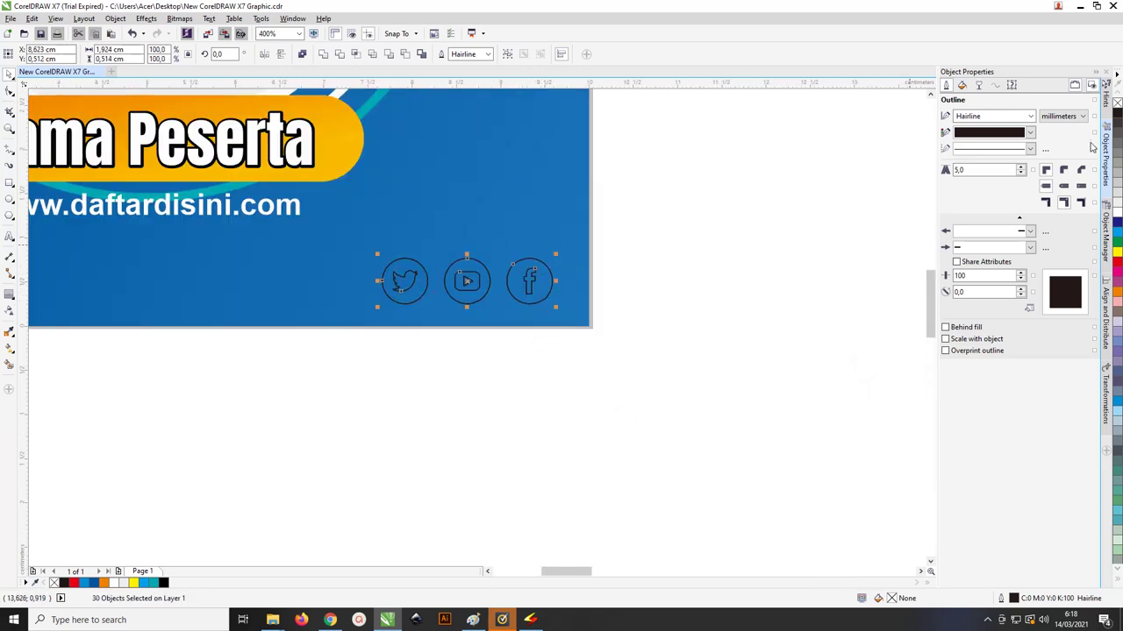
Step: Fill the circles behind the Twitter, YouTube and Facebook symbols with white and remove their outlines
left_click(626, 276)
scroll(435, 281, "up", 1)
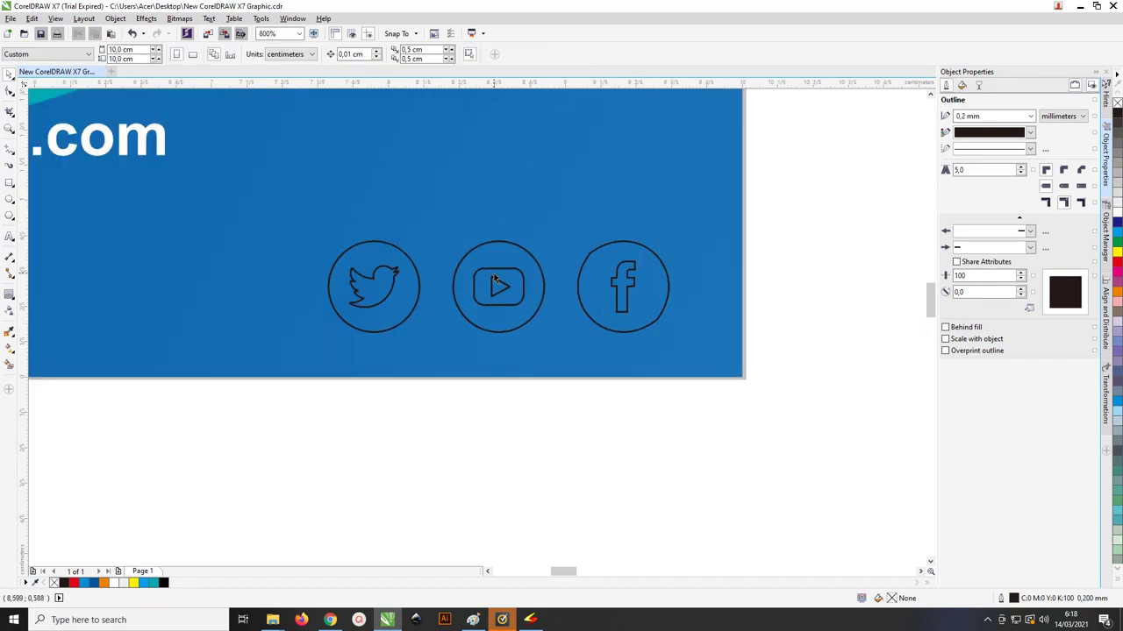
left_click(493, 279)
left_click(396, 270, "shift")
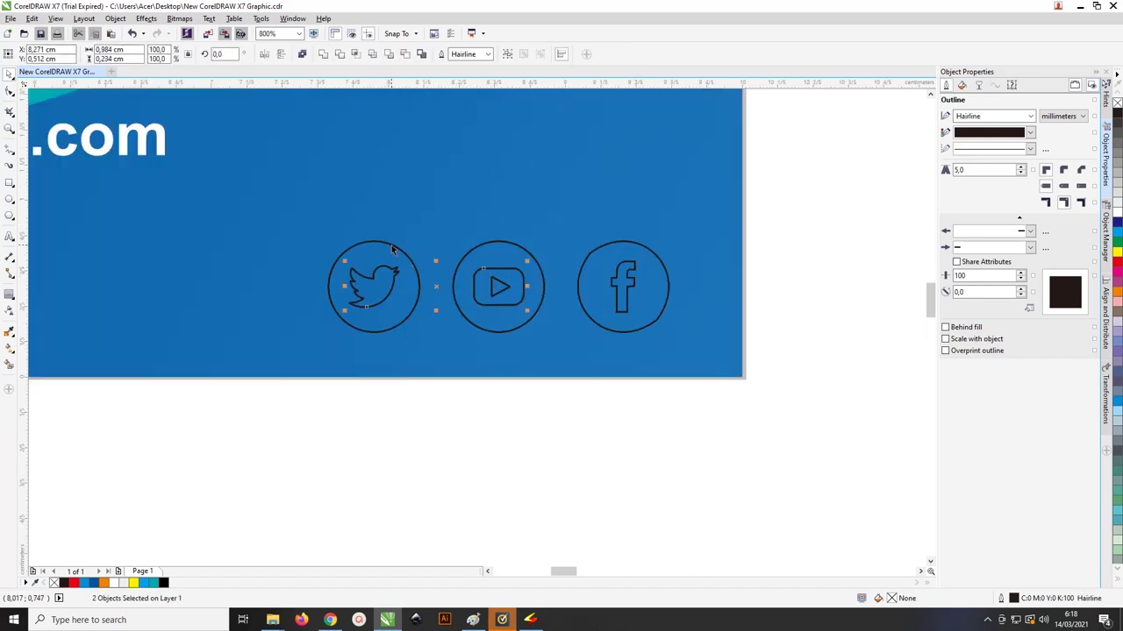
left_click(392, 249)
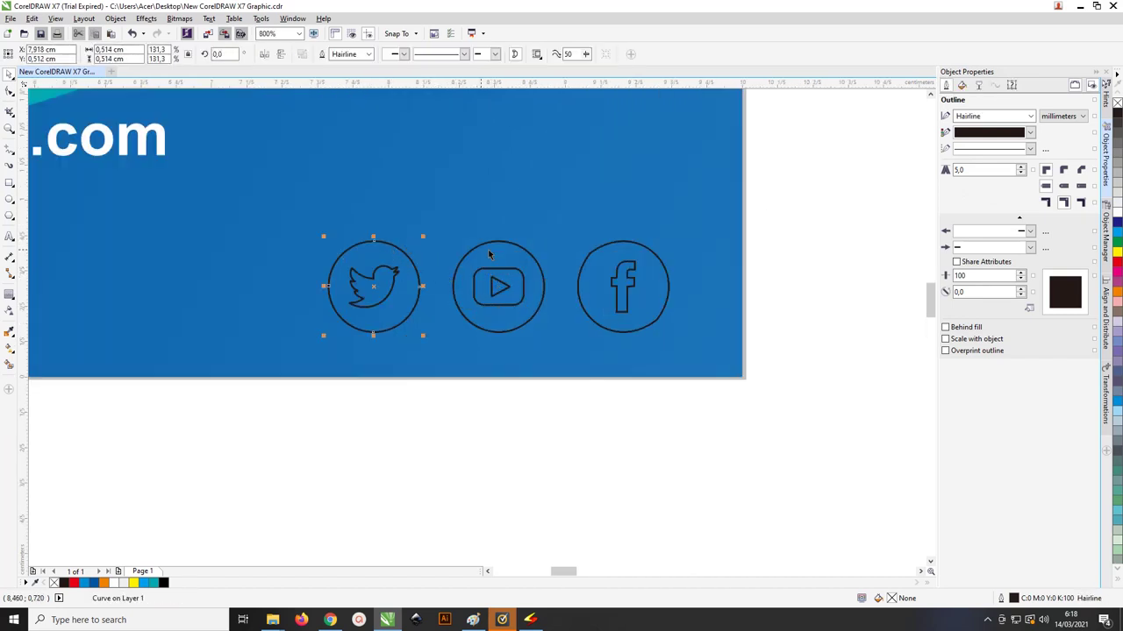
left_click(642, 250, "shift")
left_click(1117, 213)
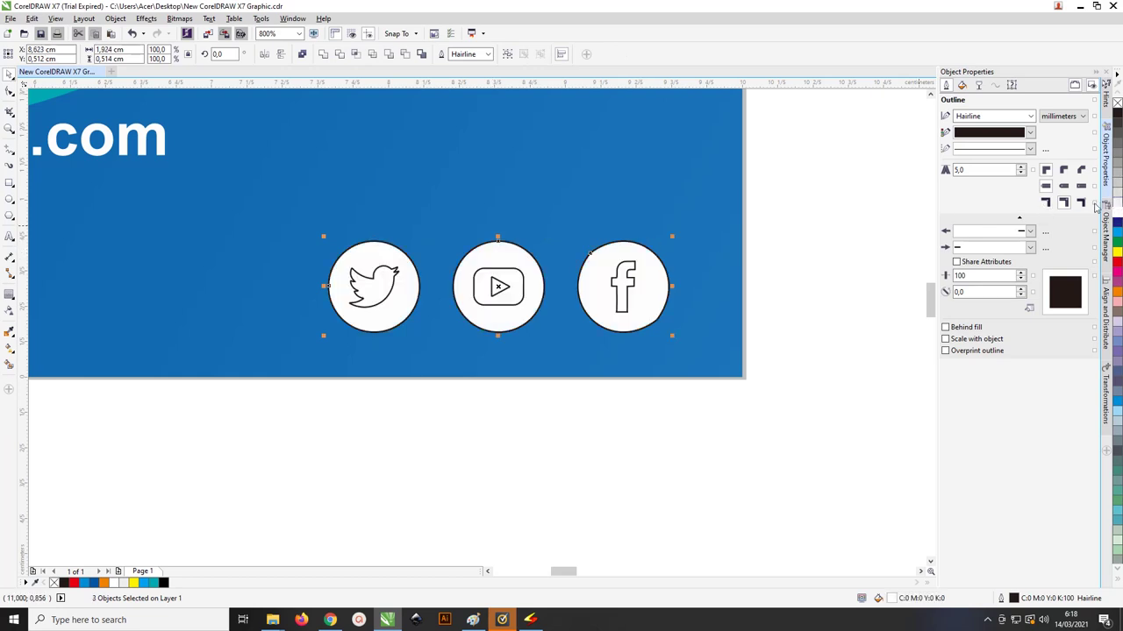
right_click(1118, 103)
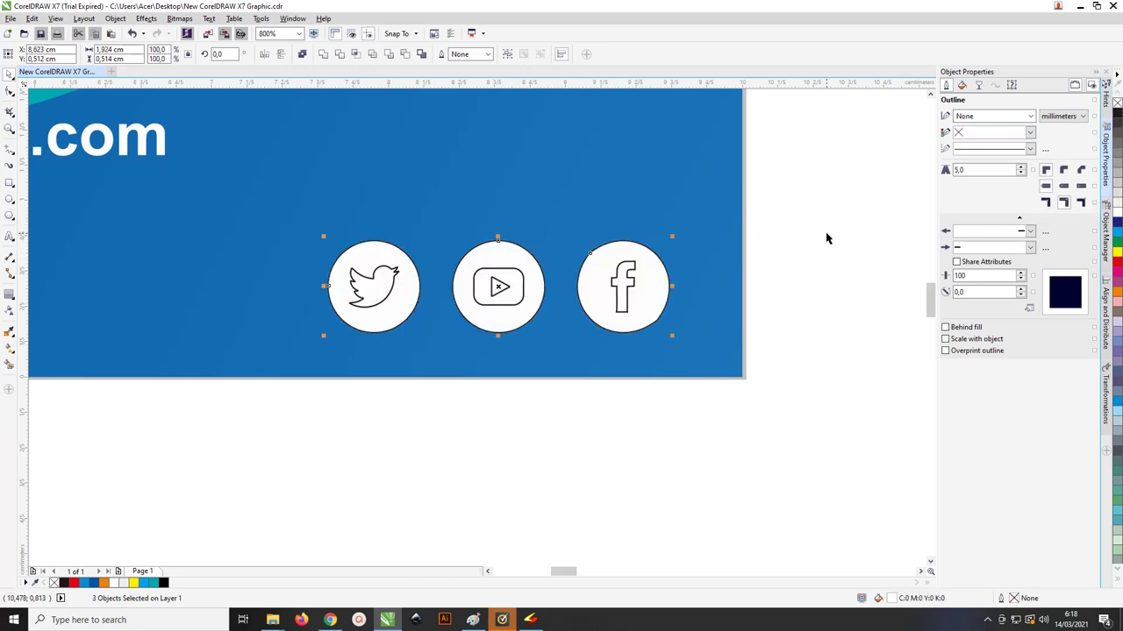
left_click(774, 214)
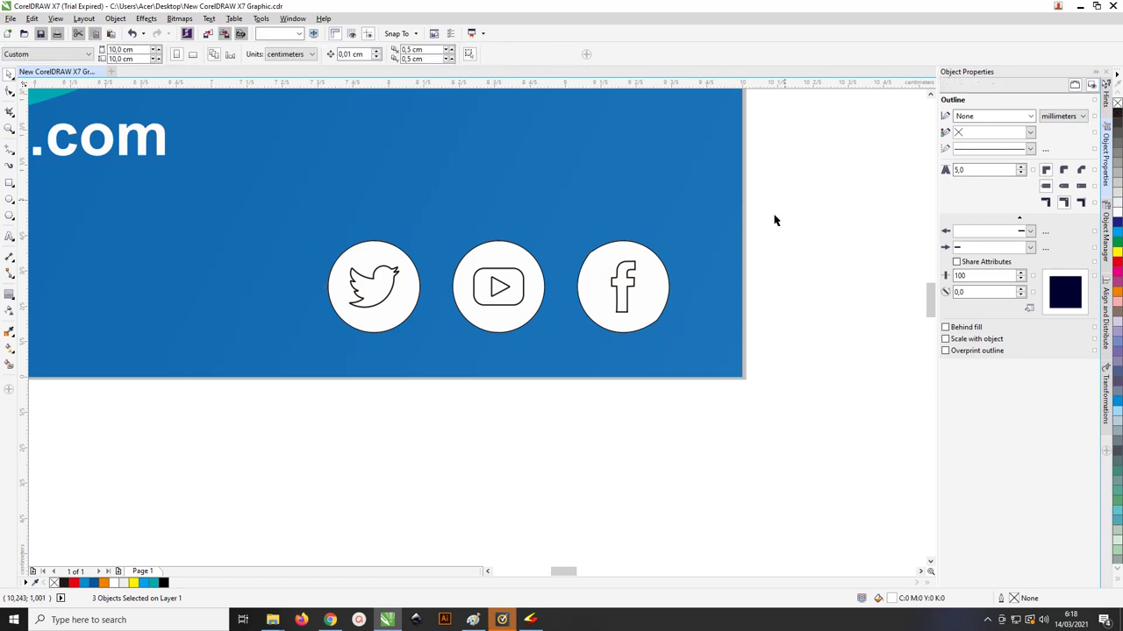
Step: Fill the Twitter bird, YouTube and Facebook symbols inside the white circles with cyan
left_click(630, 284)
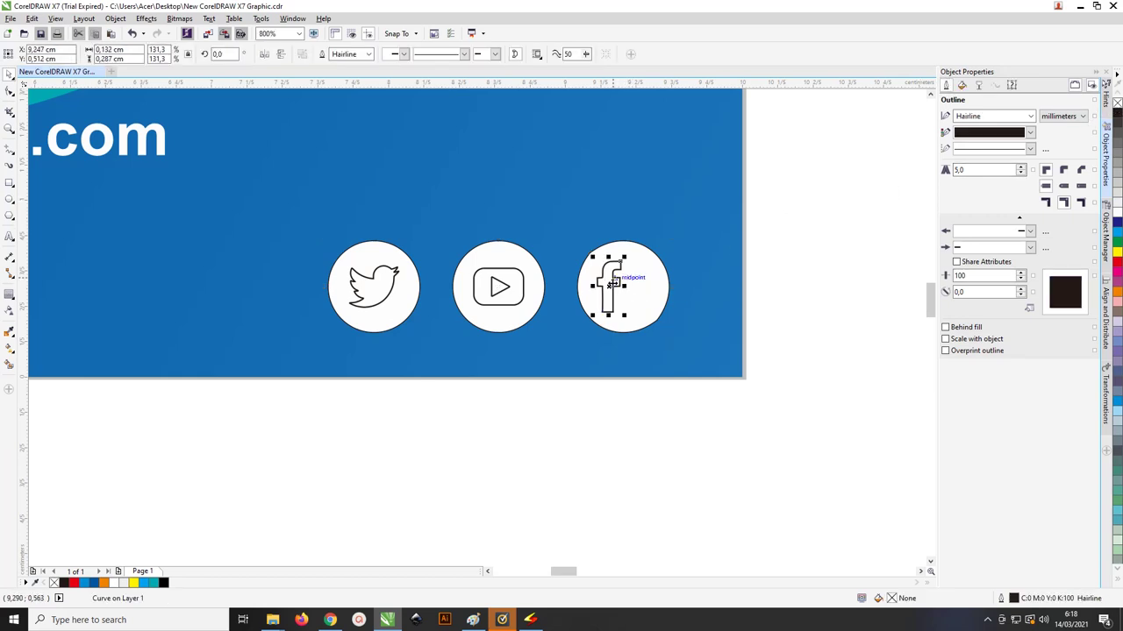
left_click(517, 277, "shift")
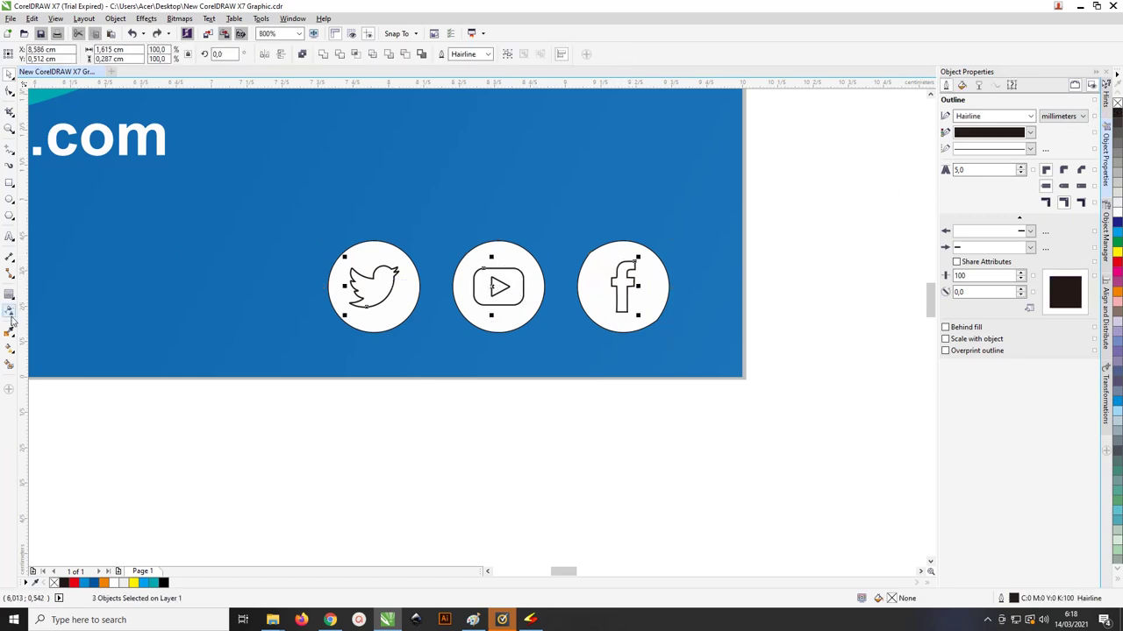
left_click(134, 583)
left_click(146, 583)
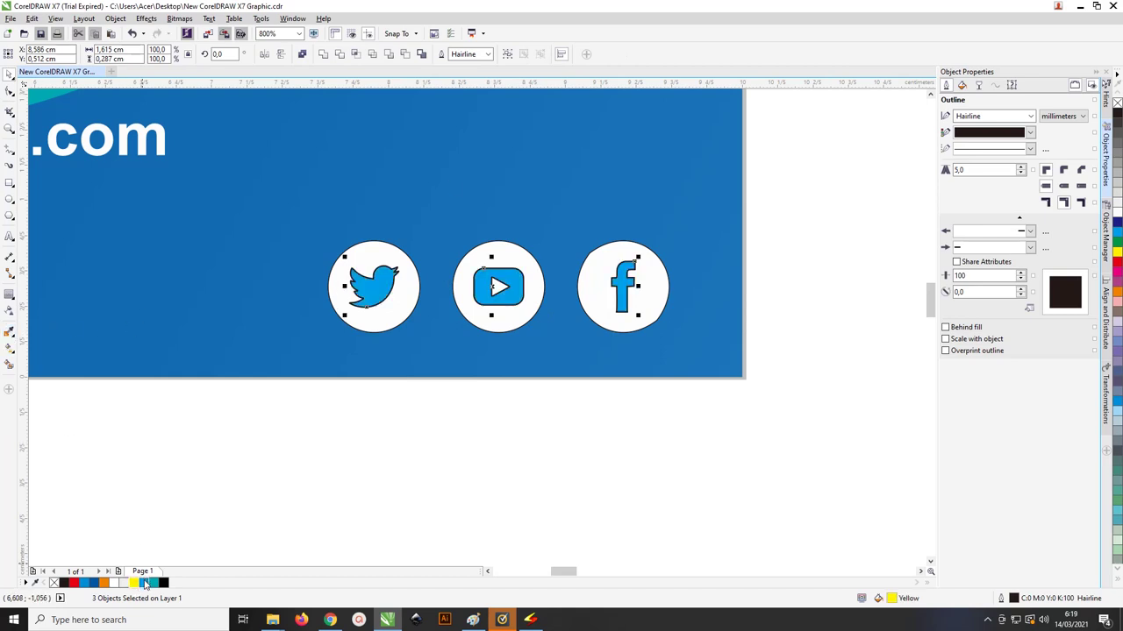
Step: Remove the outline from all the social media icon shapes together
left_click(386, 252)
left_click(471, 260, "shift")
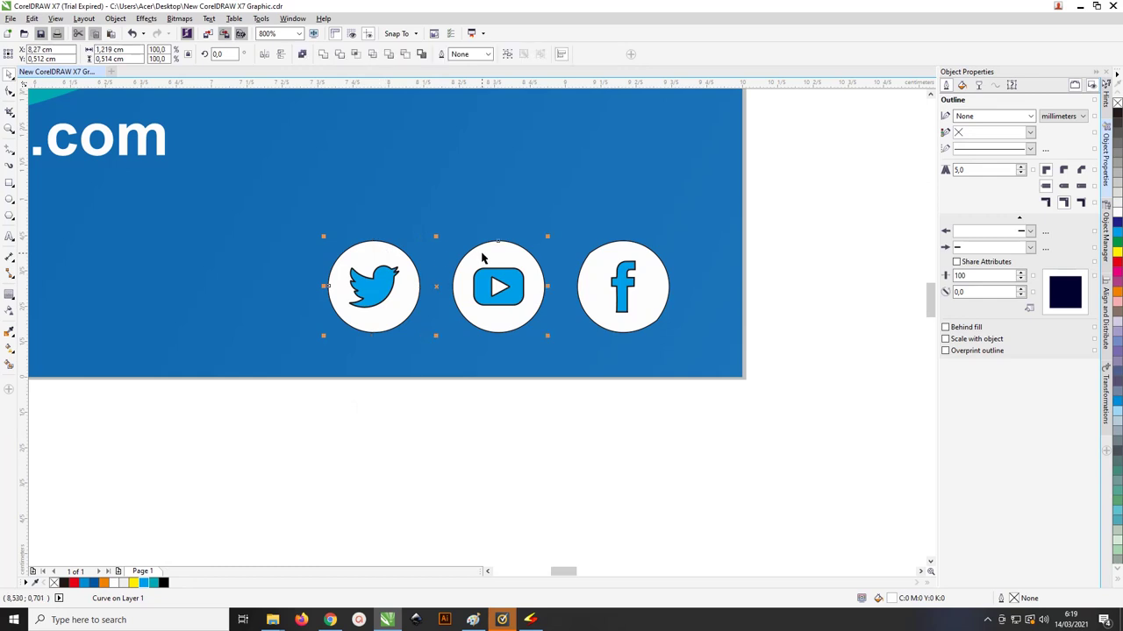
left_click(881, 345)
left_click_drag(853, 413, 245, 198)
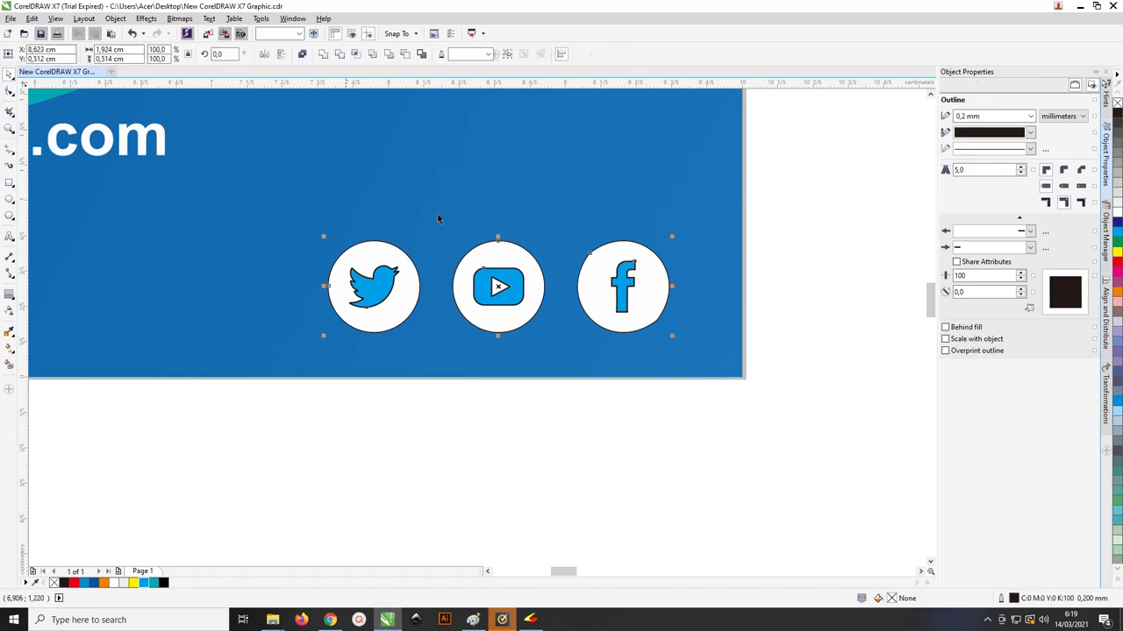
right_click(1116, 104)
left_click(768, 200)
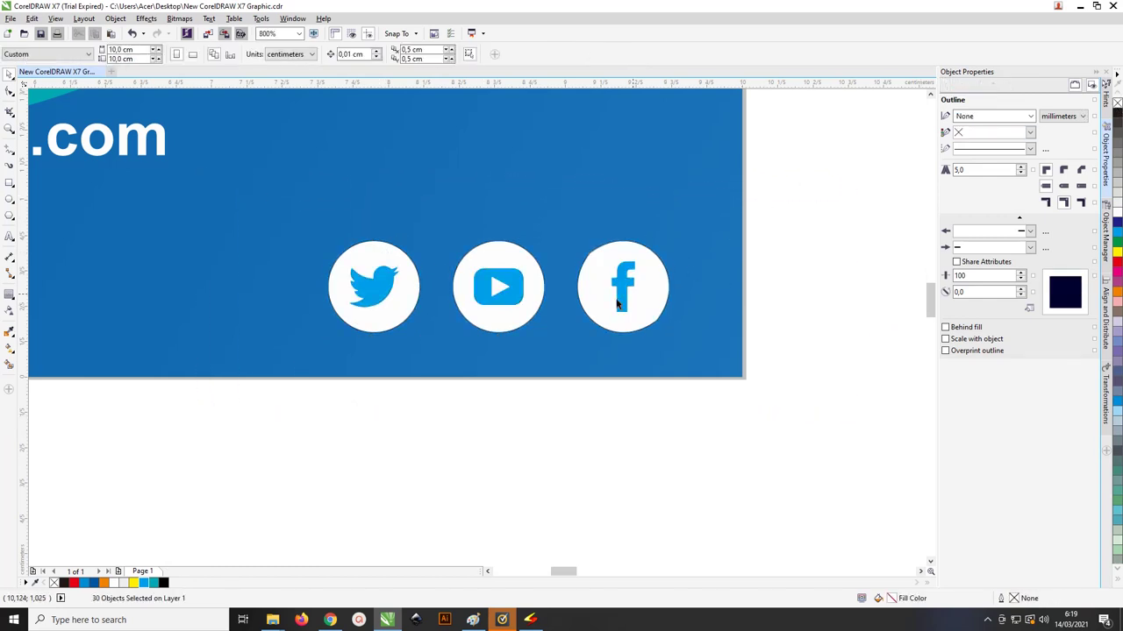
Step: Recolour the Twitter, YouTube and Facebook symbols with the medium blue from the document's own colours
scroll(426, 288, "down", 1)
scroll(392, 278, "down", 1)
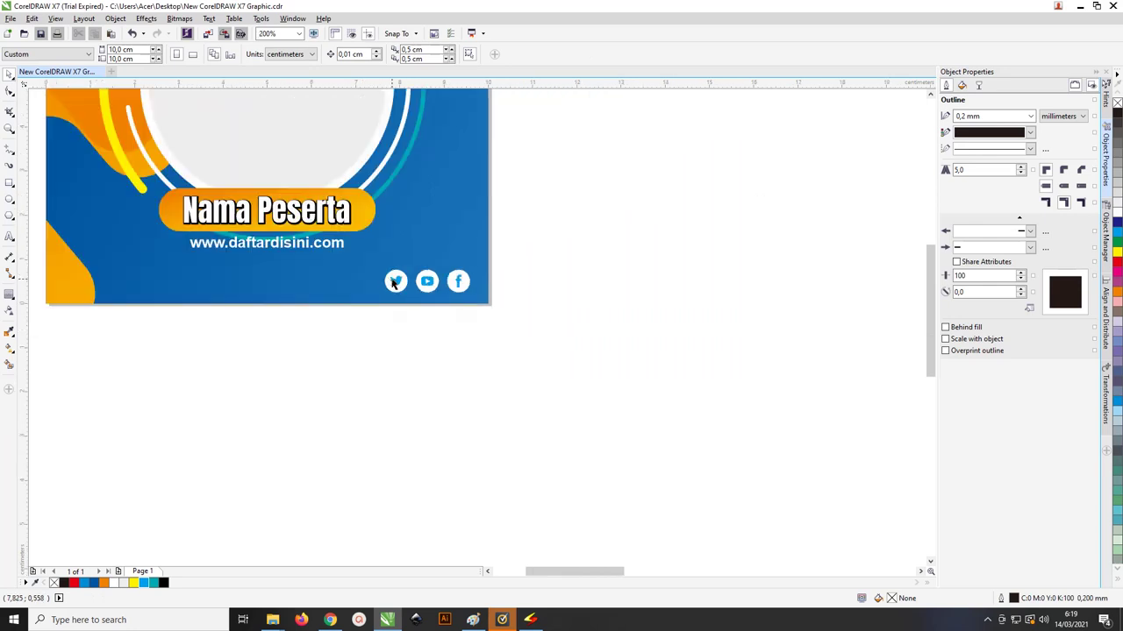
scroll(393, 281, "up", 1)
left_click(397, 283)
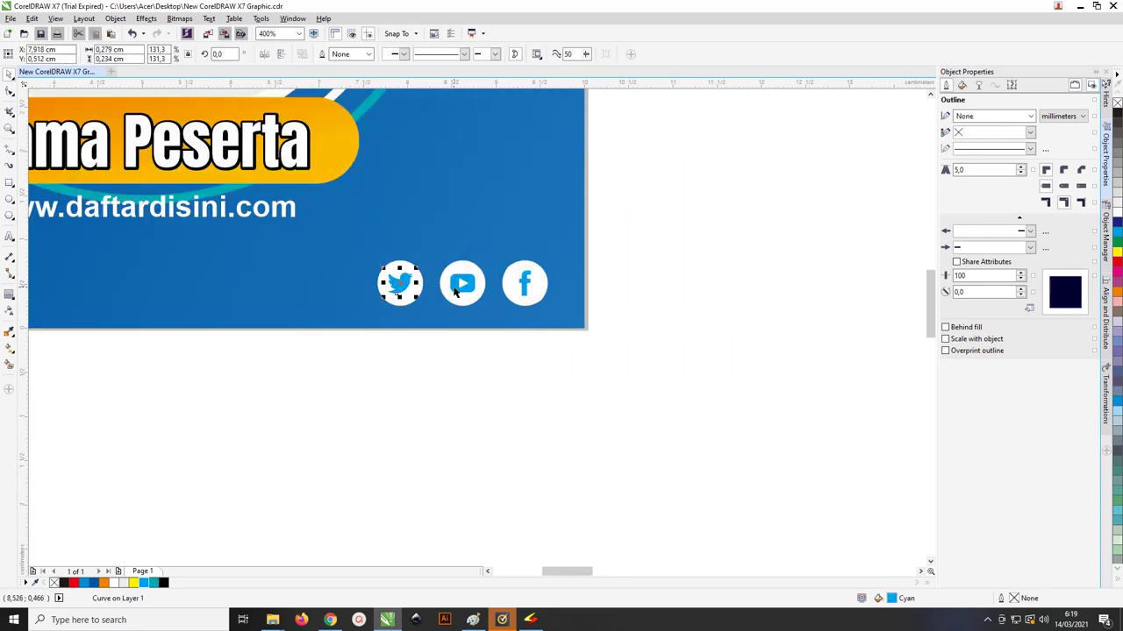
left_click(457, 289, "shift")
left_click(529, 290, "shift")
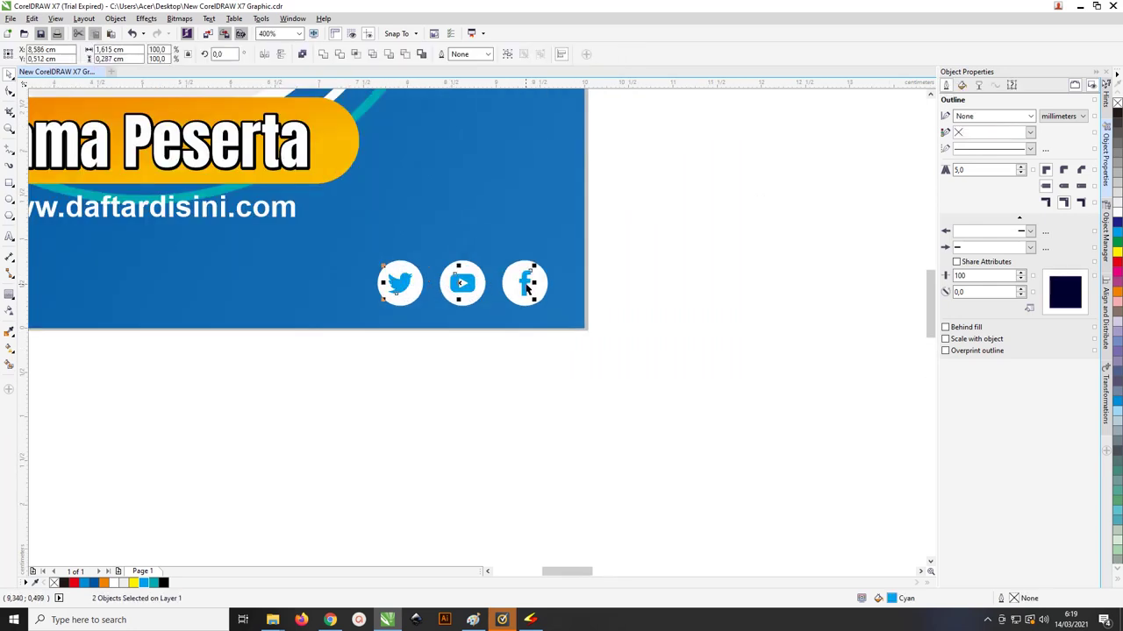
left_click(86, 583)
left_click(769, 271)
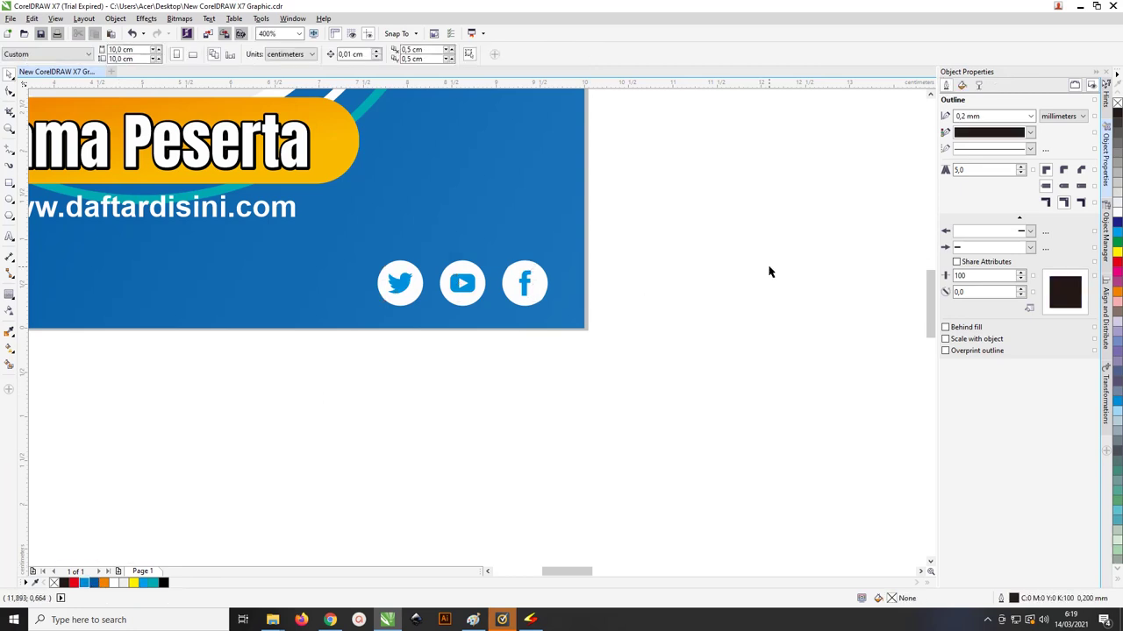
Step: Switch to File Explorer, bring the hello-revival Unsplash photo into the CorelDRAW page and place it beside the design
scroll(769, 268, "down", 2)
key("z")
left_click_drag(819, 315, 450, 114)
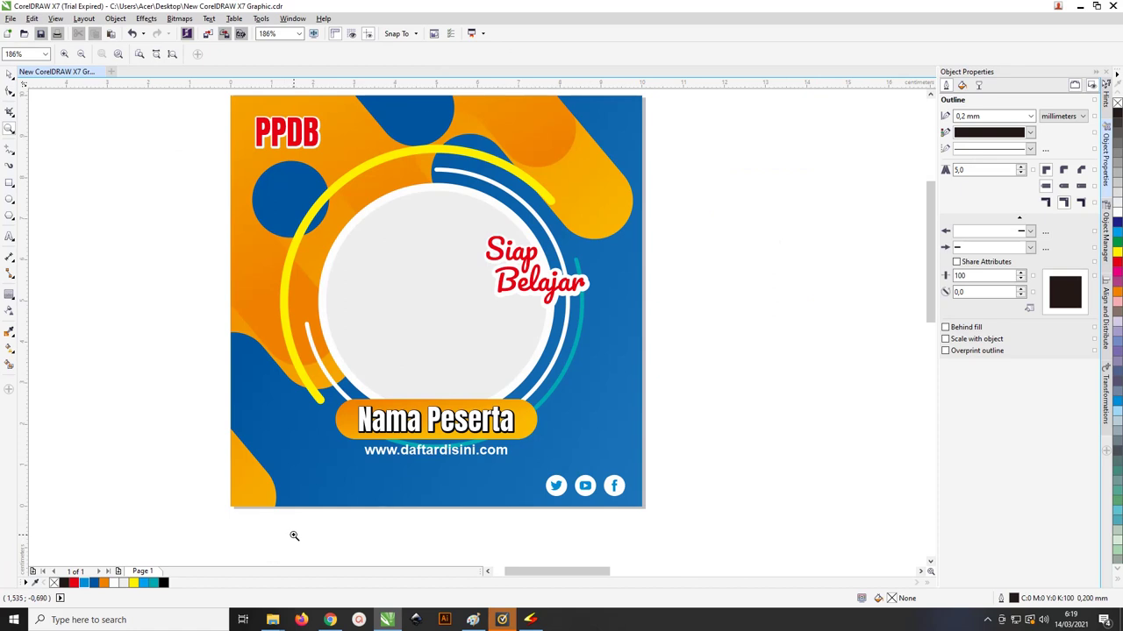
key("alt+Tab")
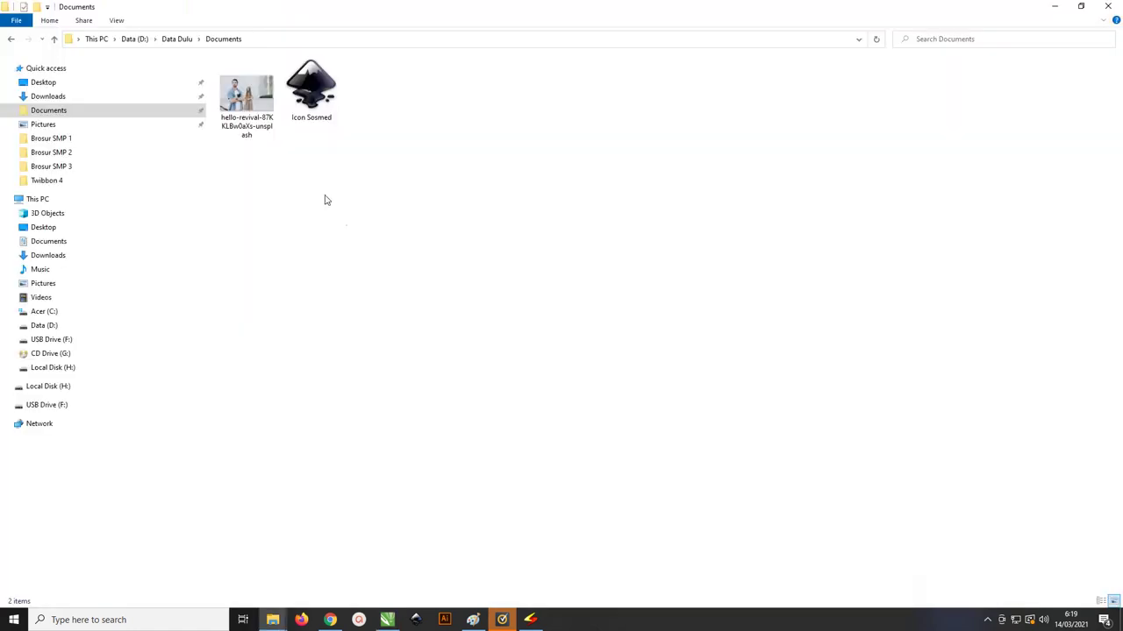
left_click_drag(246, 93, 716, 285)
scroll(561, 203, "down", 3)
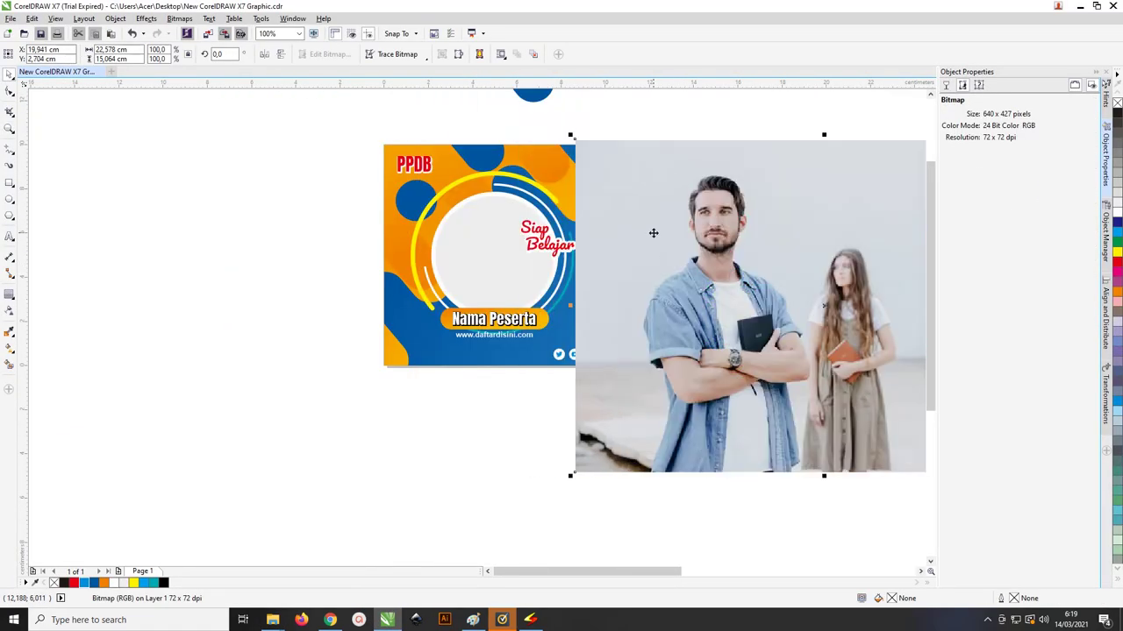
left_click_drag(653, 232, 673, 230)
Step: PowerClip the photo inside the light grey circle and make its contents fill the frame
right_click(670, 219)
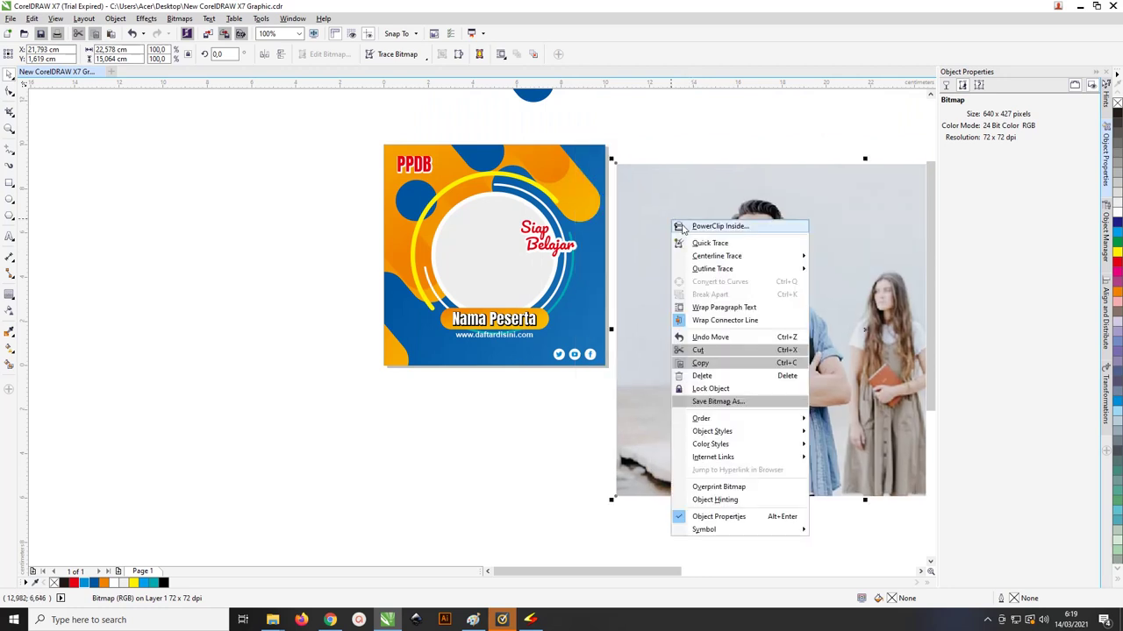
left_click(682, 228)
left_click(470, 228)
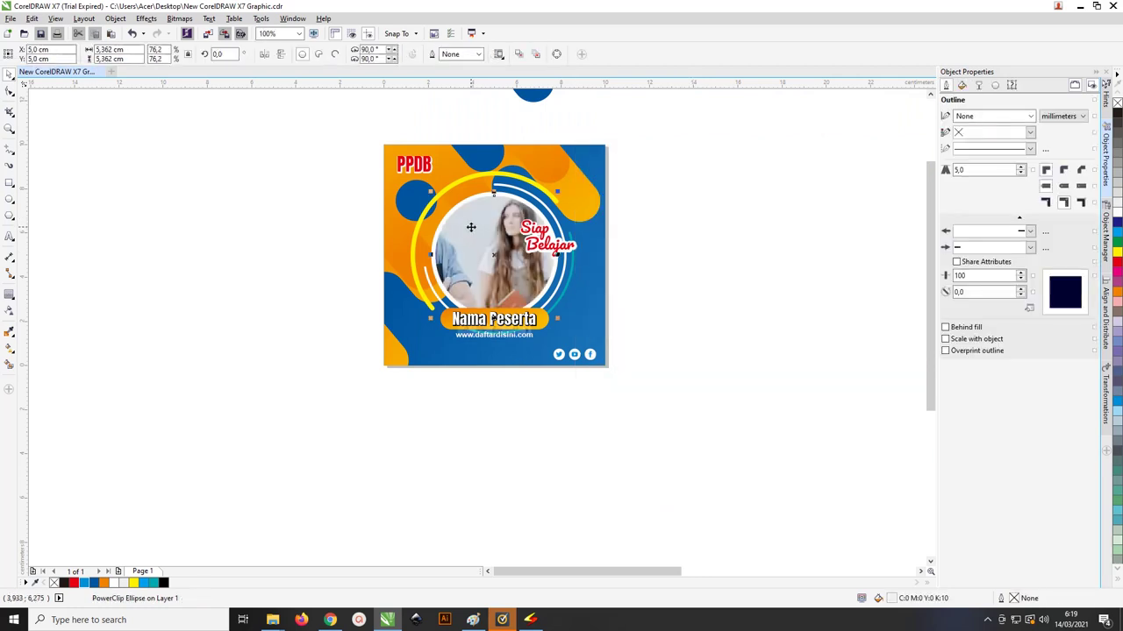
right_click(470, 227)
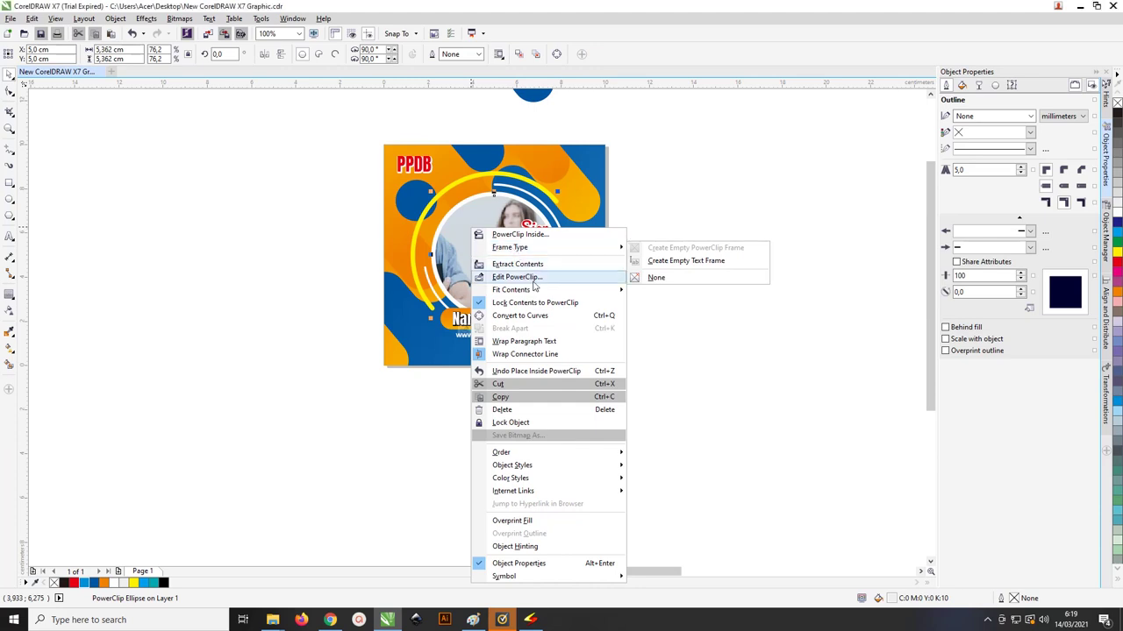
left_click(667, 317)
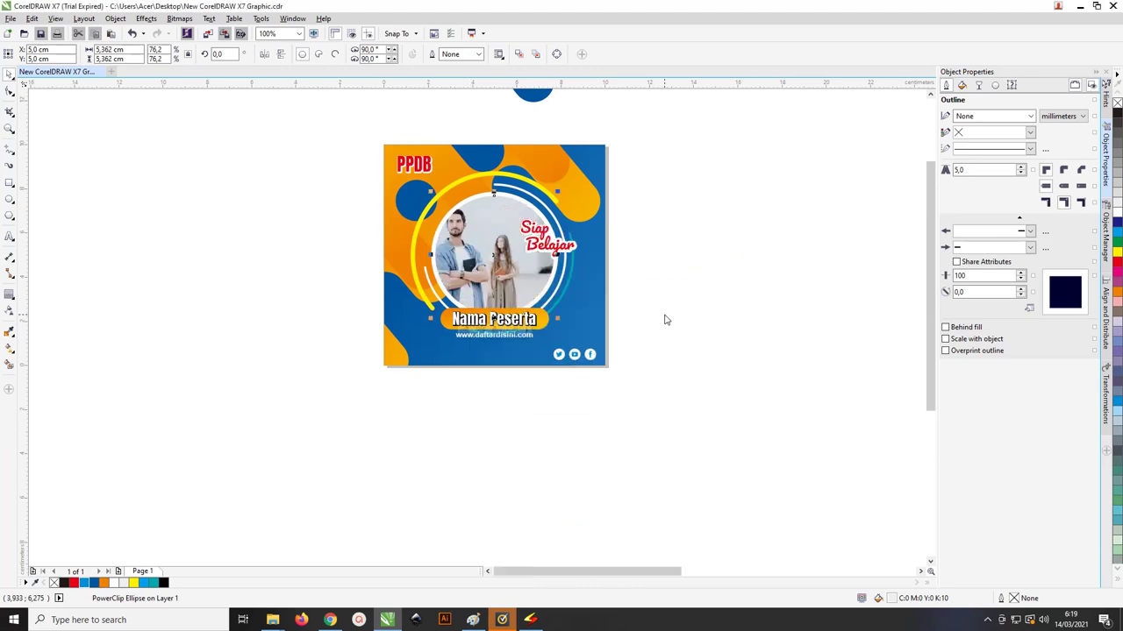
Step: Edit the PowerClip so the photo is about 13.33 cm wide with the man centred in the circle, and finish editing
right_click(489, 234)
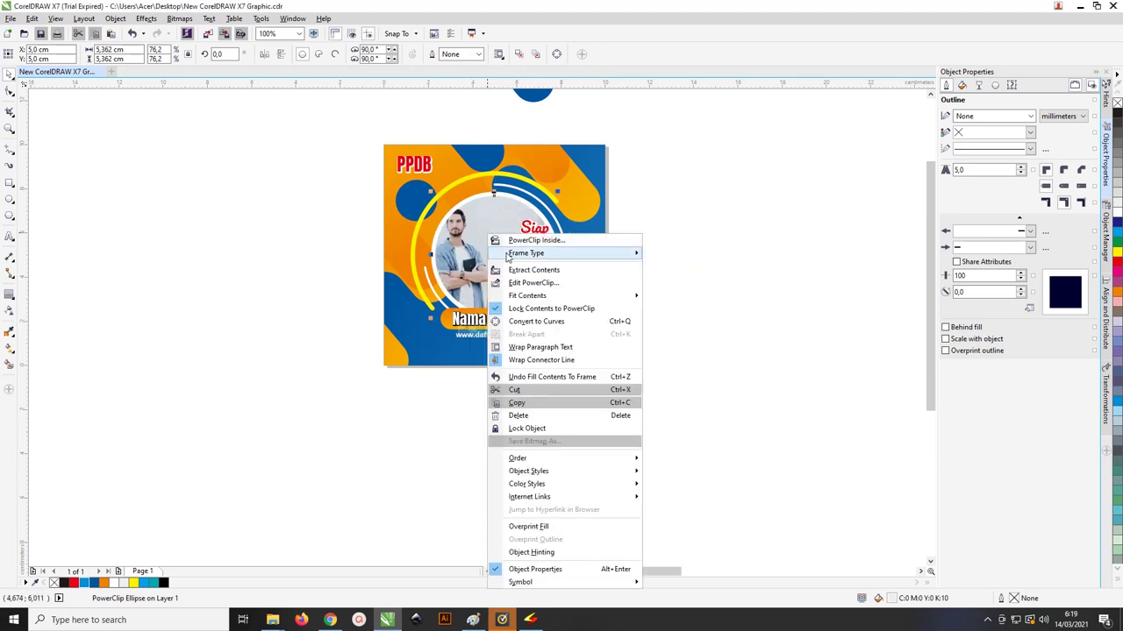
left_click(519, 282)
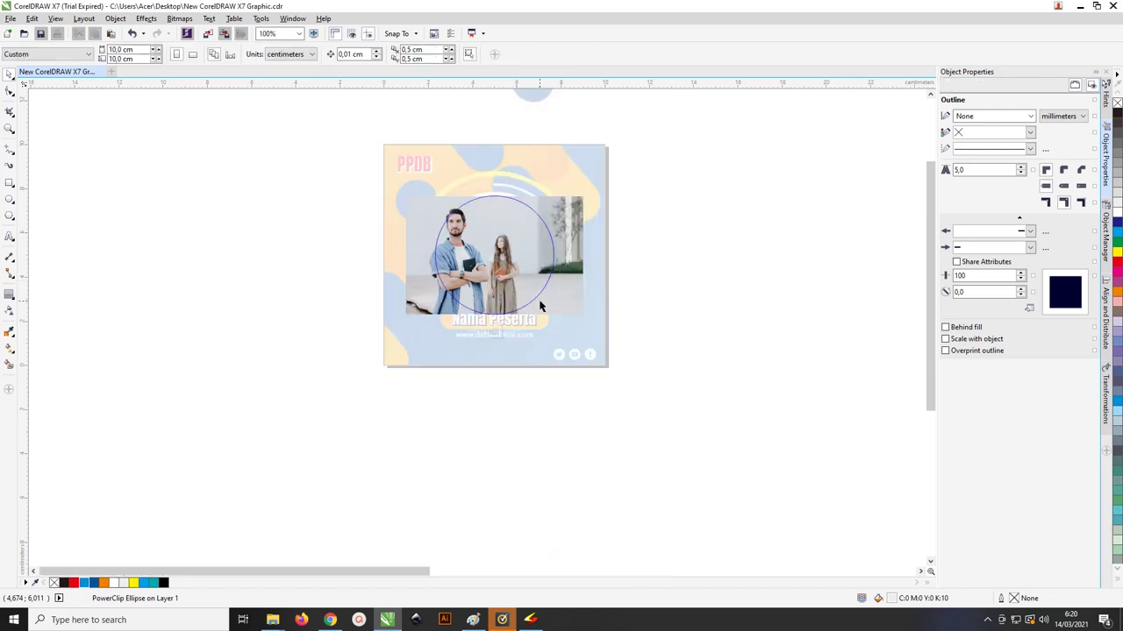
left_click_drag(583, 314, 759, 399)
left_click_drag(487, 274, 496, 265)
right_click(502, 230)
left_click(568, 280)
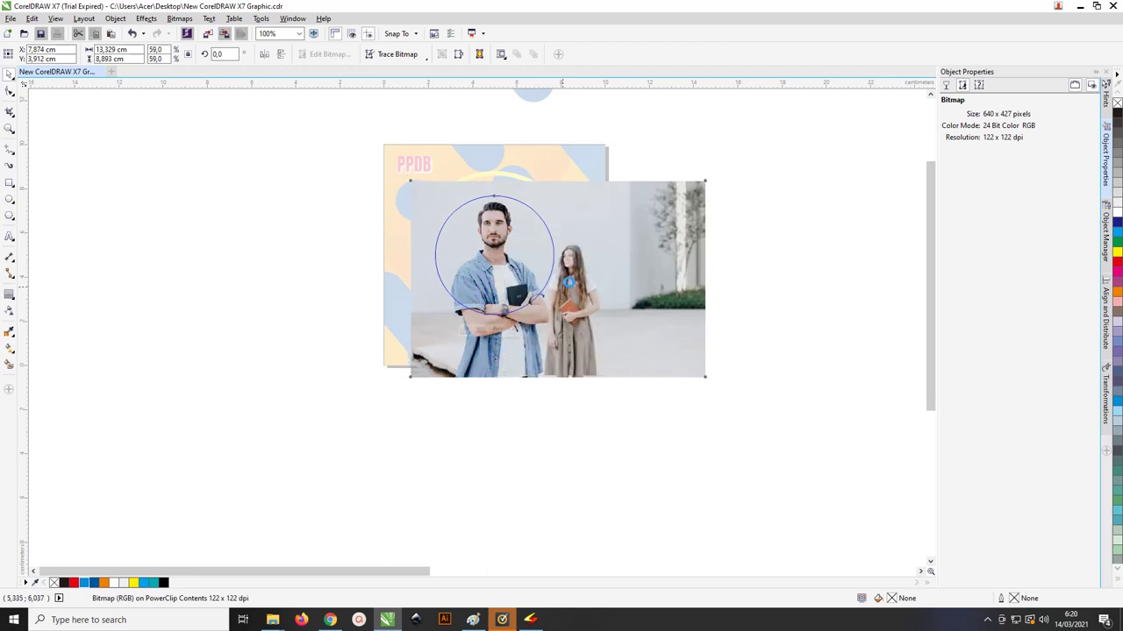
left_click(691, 165)
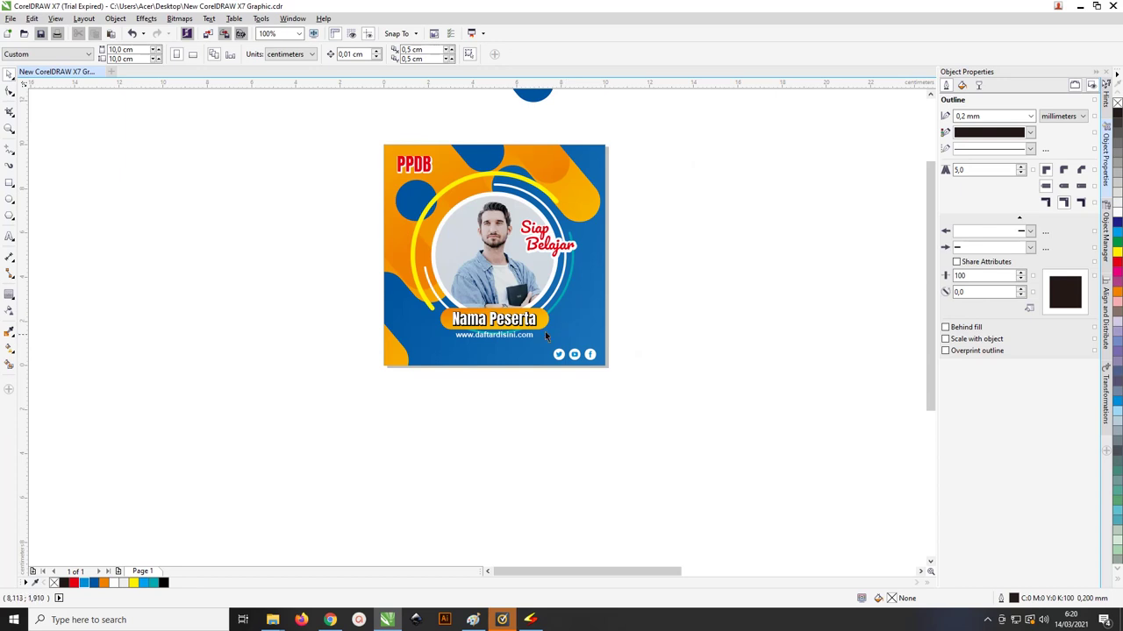
Step: Enlarge the orange bar, the Nama Peserta text and the website address together until the bar is about 5.8 cm wide
left_click_drag(375, 376, 553, 324)
scroll(507, 321, "up", 2)
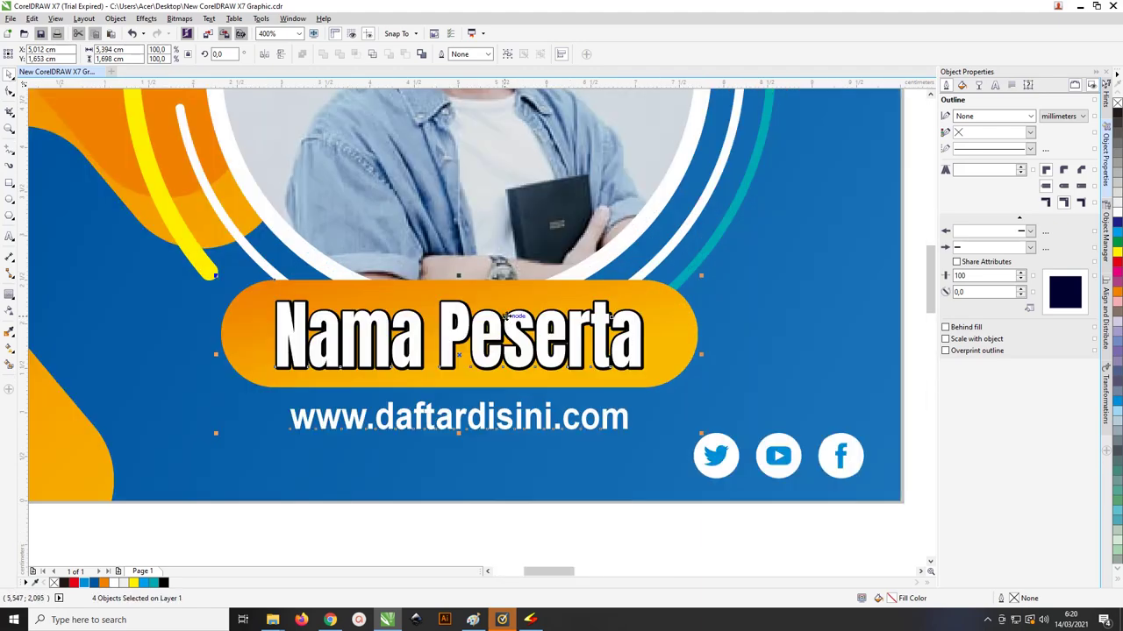
scroll(507, 317, "down", 1)
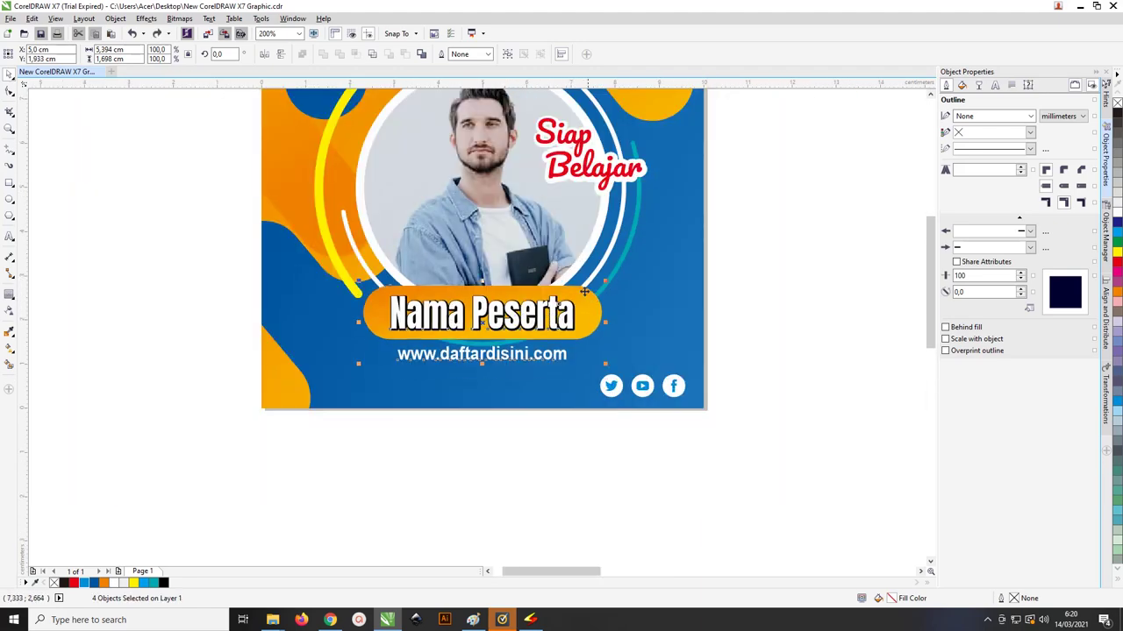
left_click_drag(603, 280, 614, 286)
left_click(646, 339)
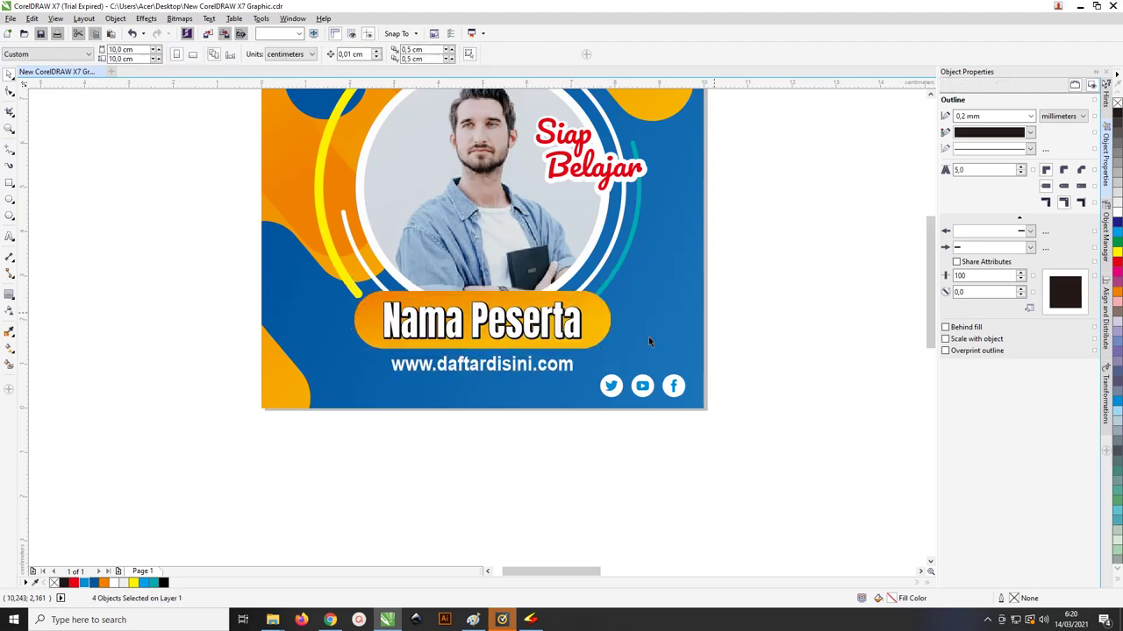
Step: Try moving the website address slightly closer to the orange bar, and undo the move
left_click(473, 365)
scroll(473, 364, "up", 1)
left_click_drag(479, 375, 479, 367)
key("ctrl+z")
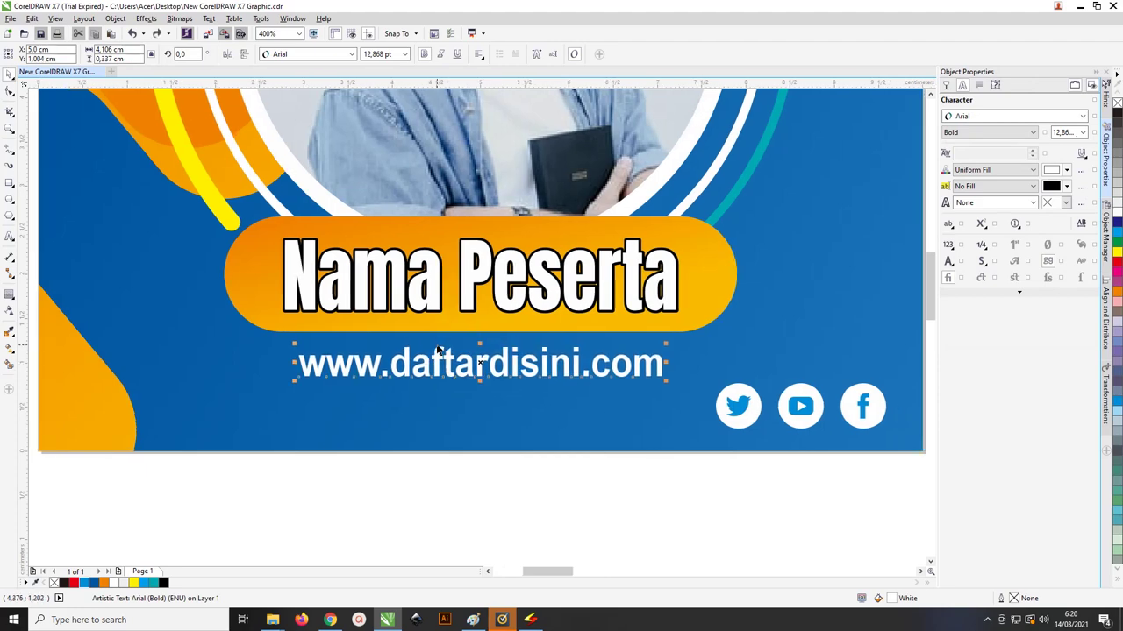
Step: Reduce the height of the orange bar and the Nama Peserta text together to about 1.06 cm by lowering their upper edge
scroll(437, 350, "down", 1)
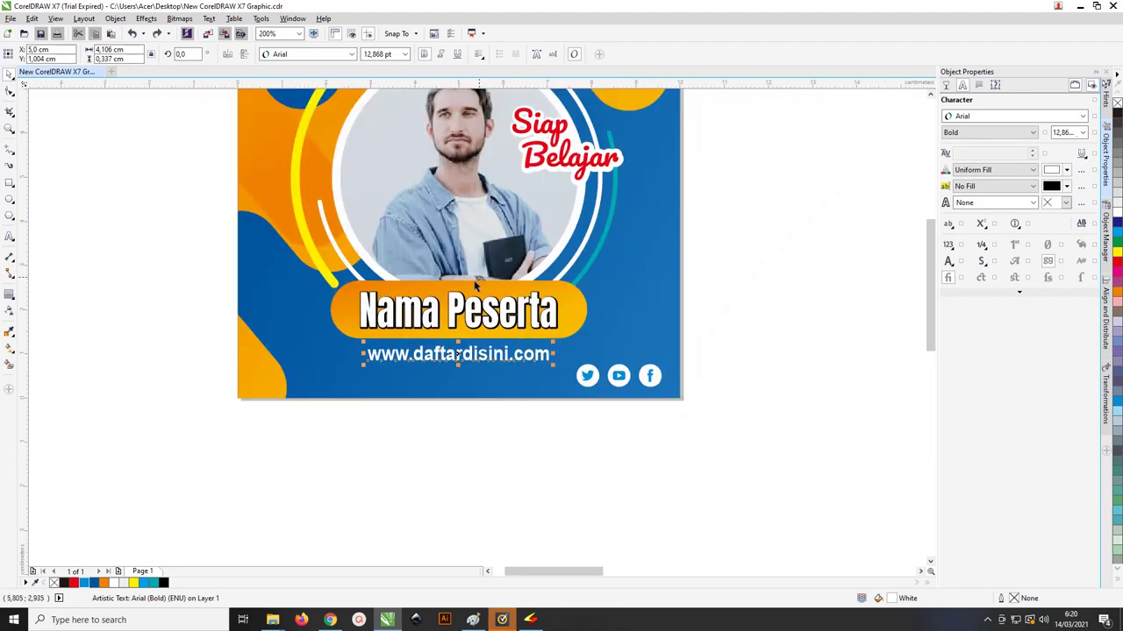
left_click(456, 320)
left_click(464, 286, "shift")
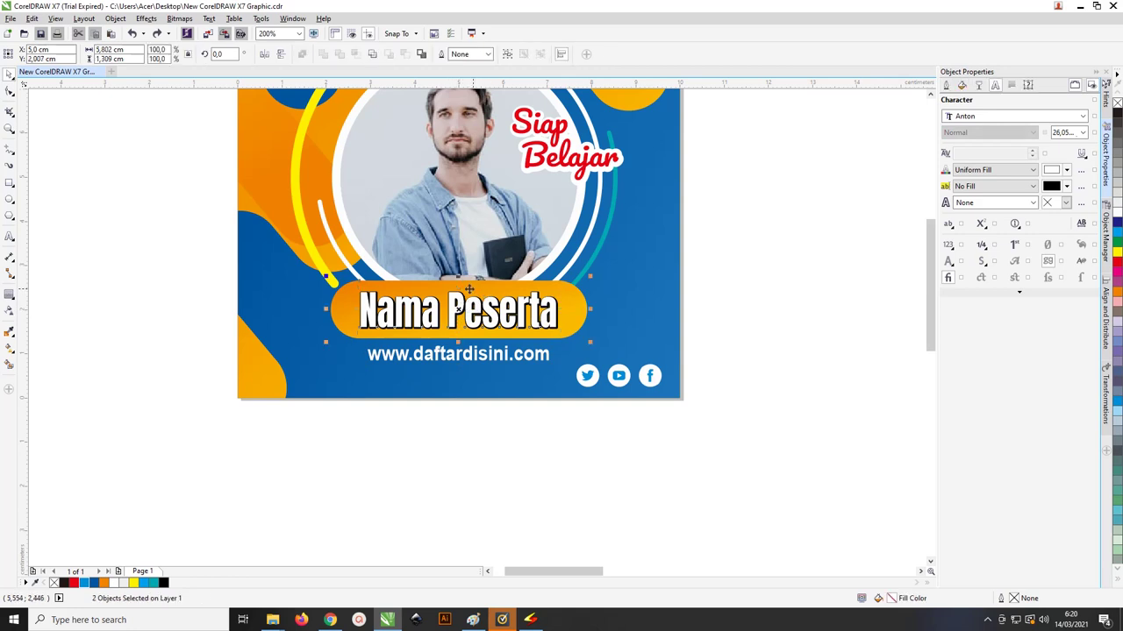
left_click_drag(458, 280, 458, 285)
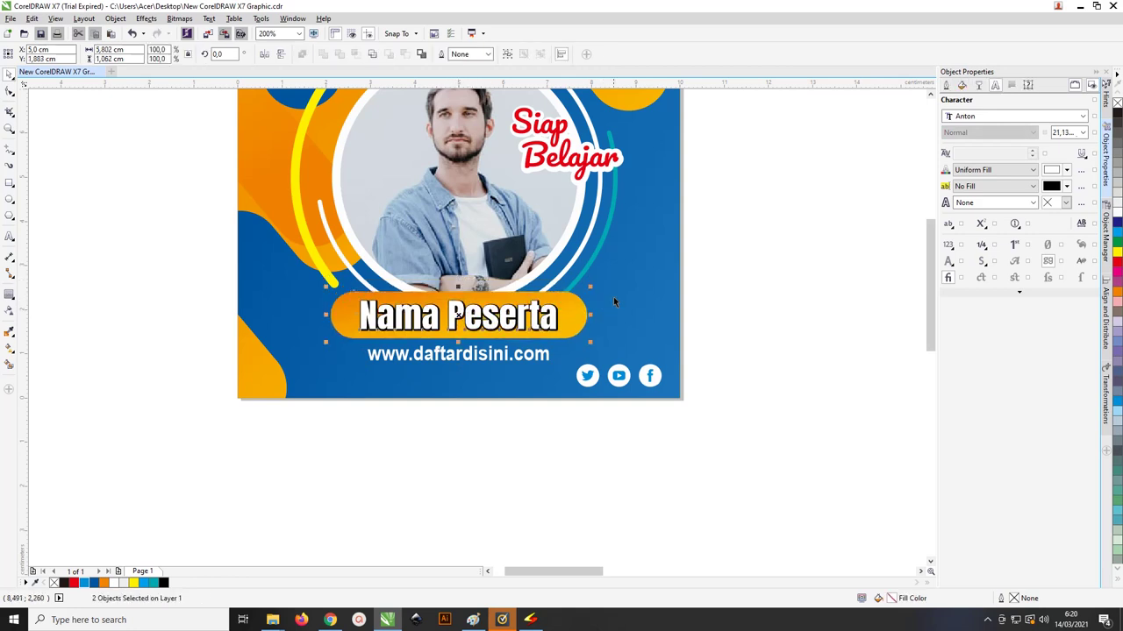
Step: Examine the complete twibbon layout at full view with nothing selected
scroll(613, 297, "down", 1)
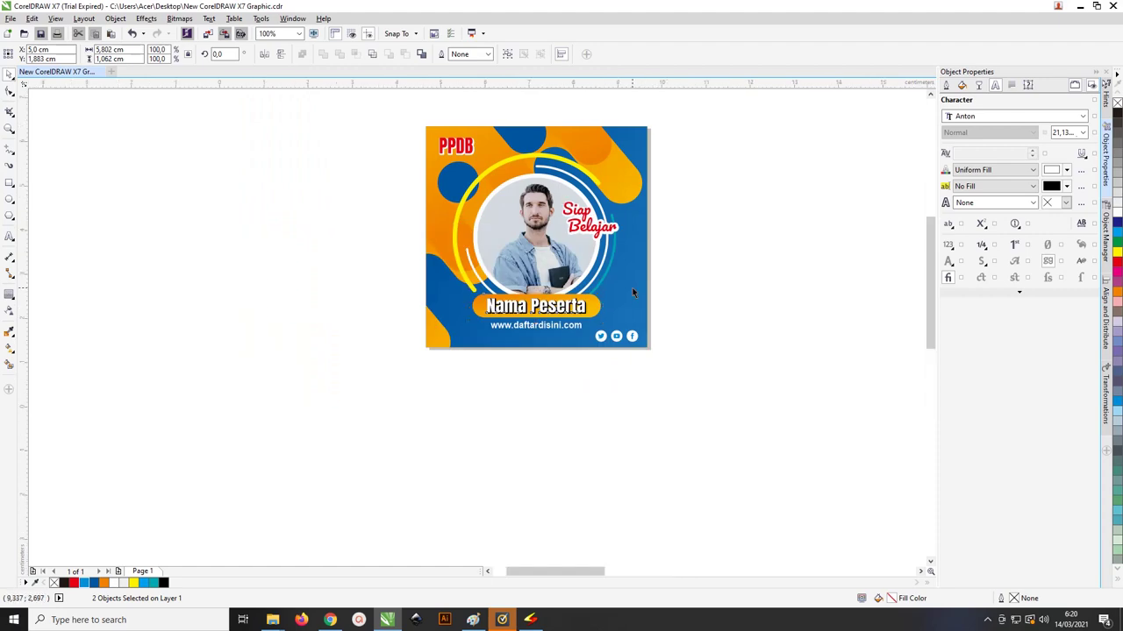
scroll(631, 292, "up", 1)
scroll(632, 291, "down", 1)
key("z")
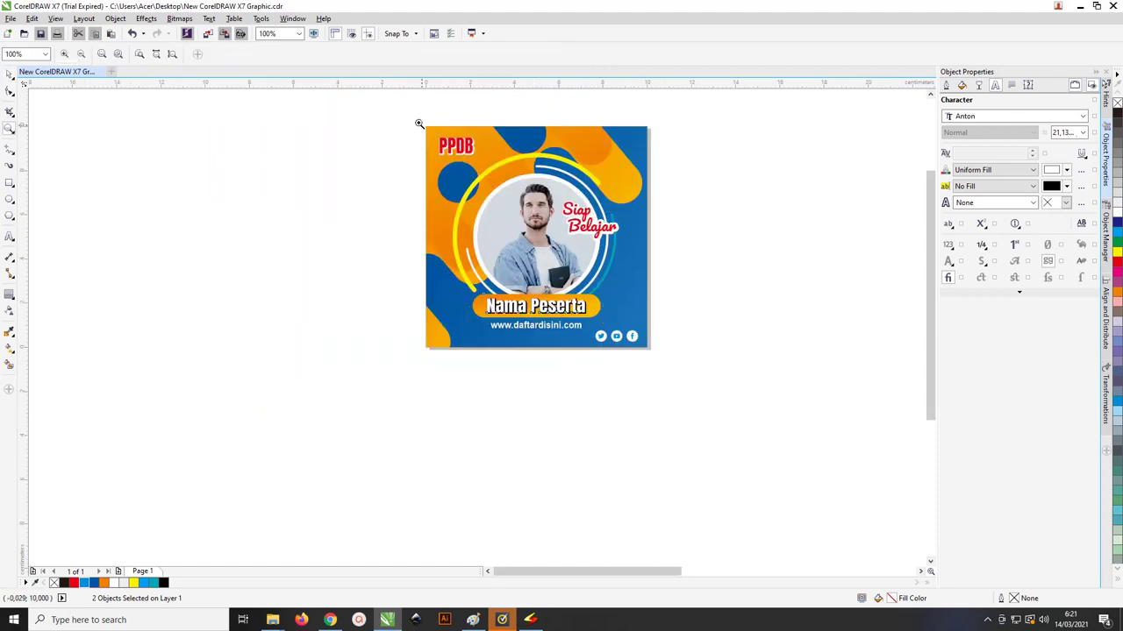
left_click_drag(412, 115, 709, 359)
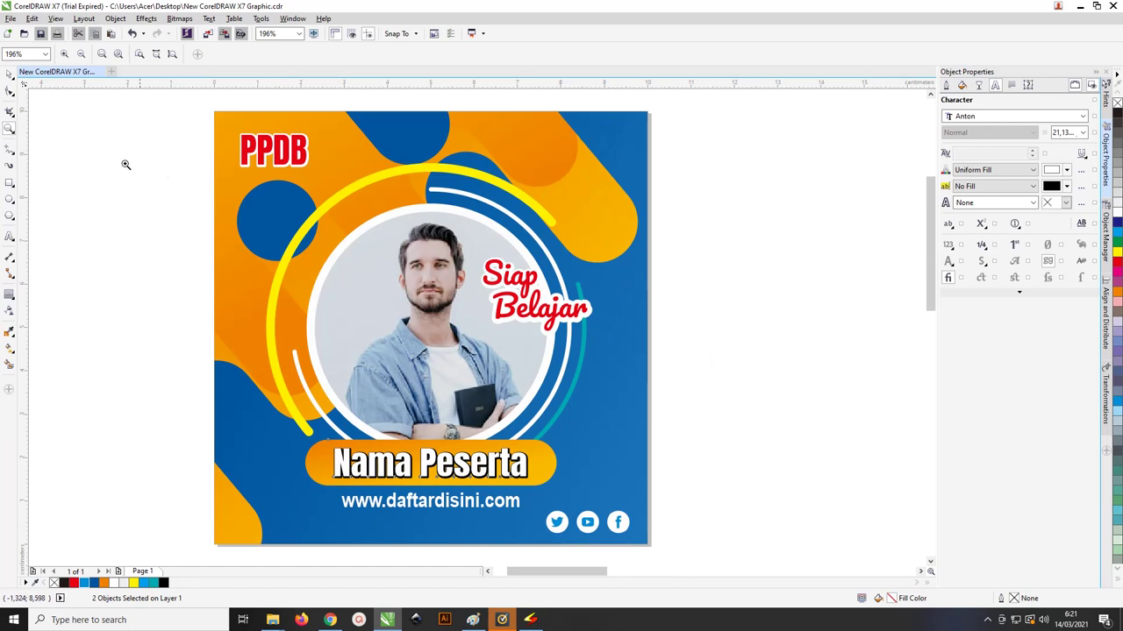
left_click(10, 76)
left_click(124, 146)
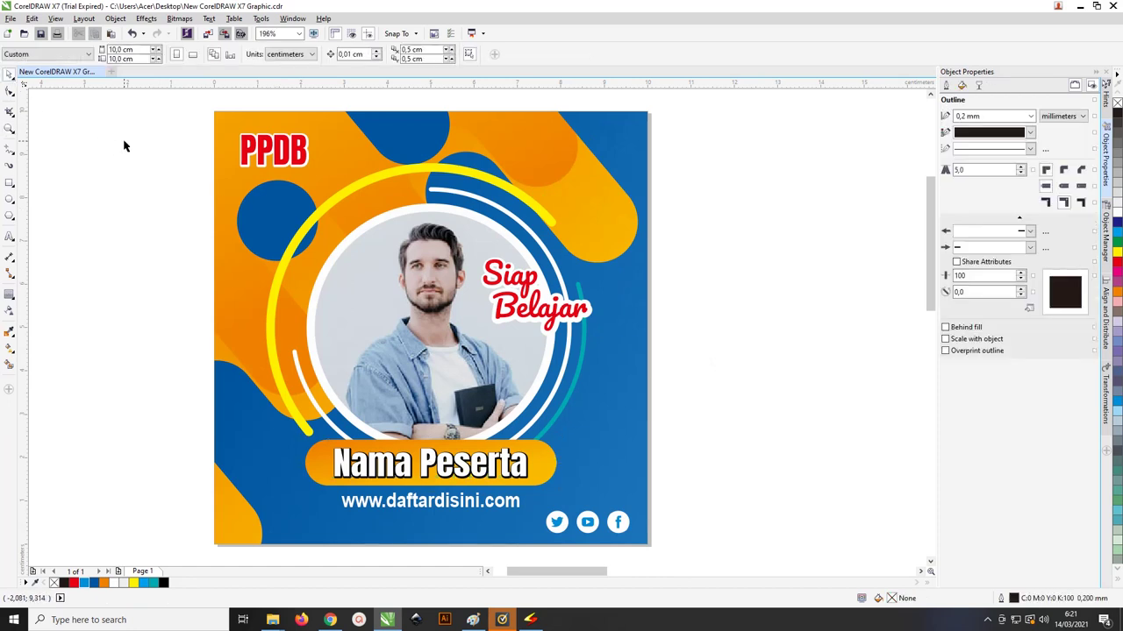